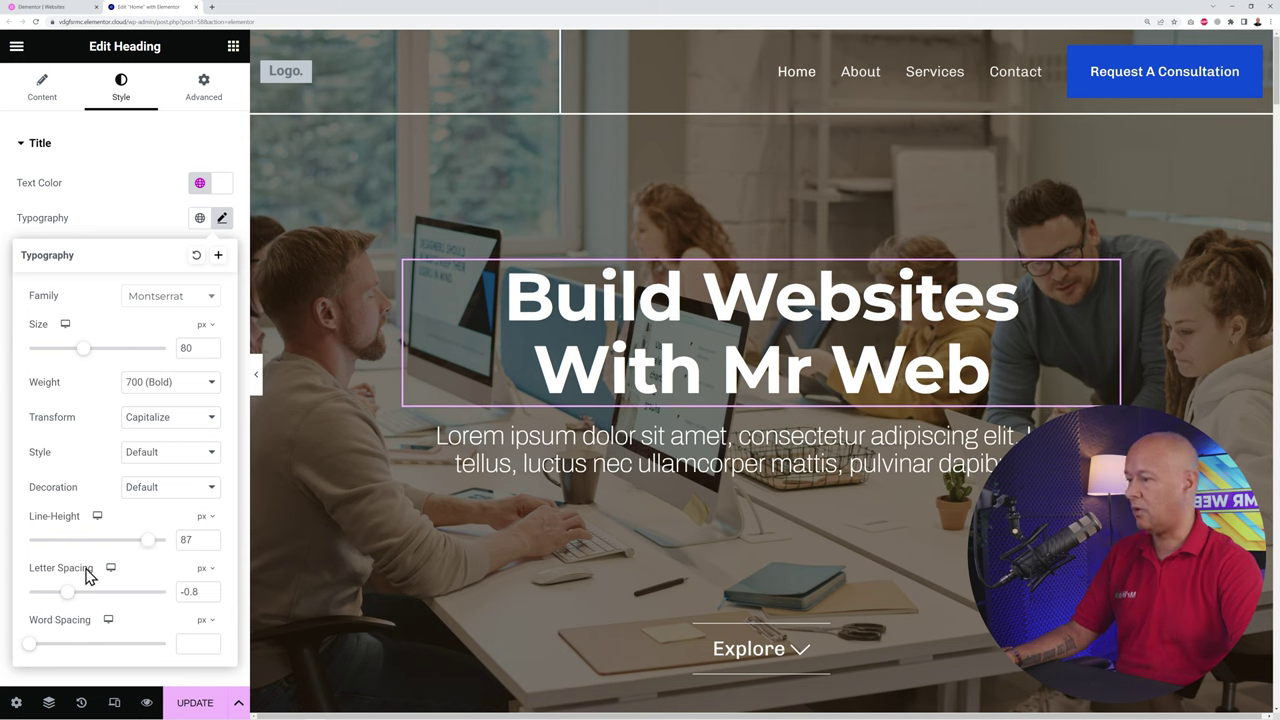
Step: Close the heading's typography settings and reopen its Advanced Layout margin and padding values
click(132, 216)
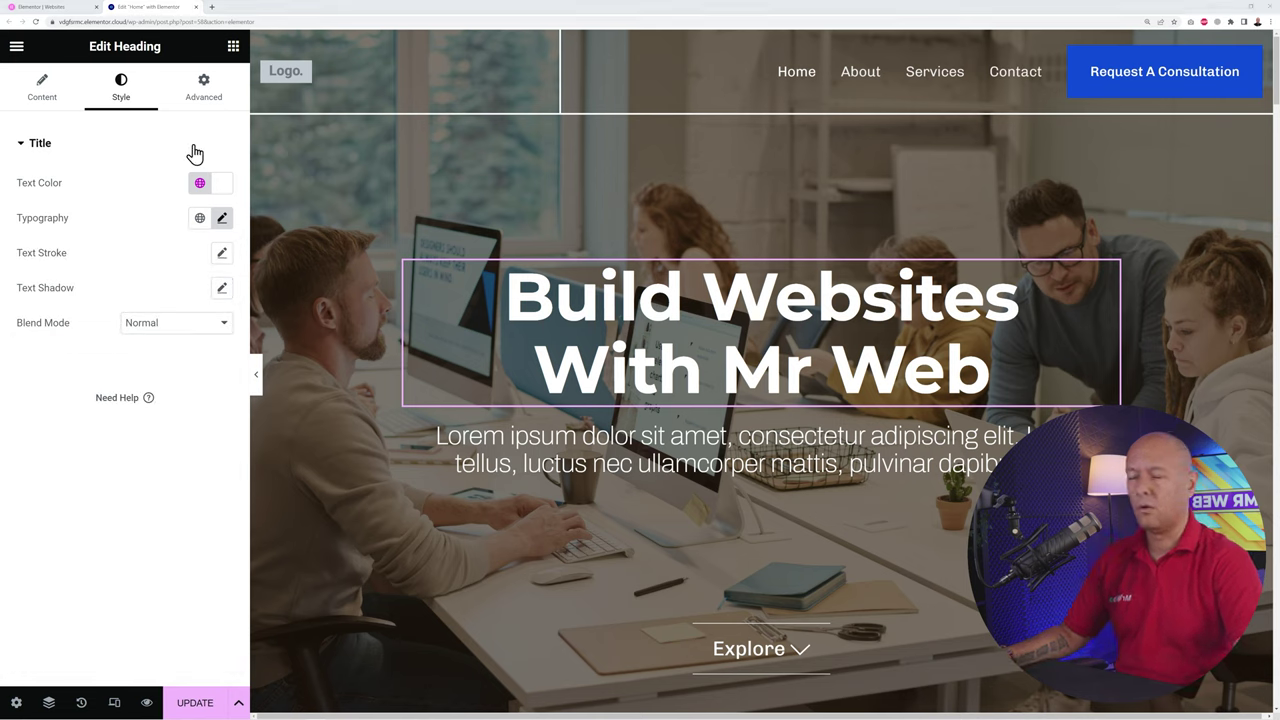
click(208, 104)
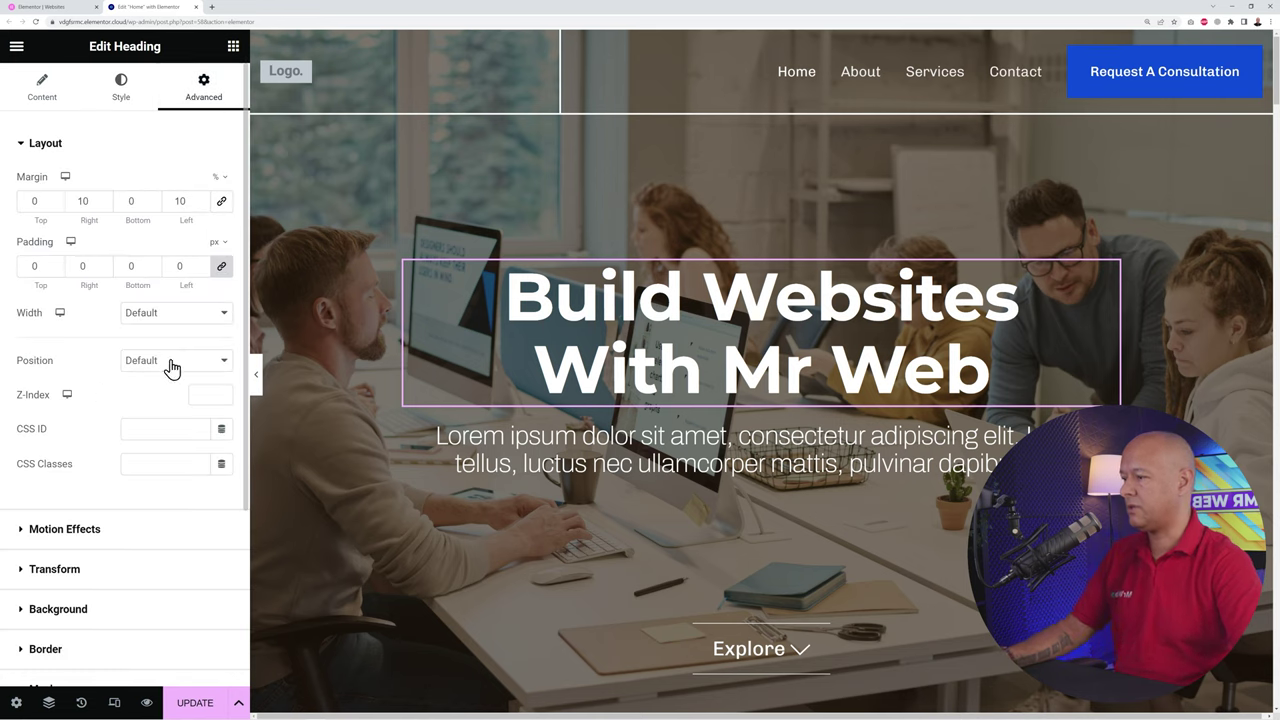
click(40, 150)
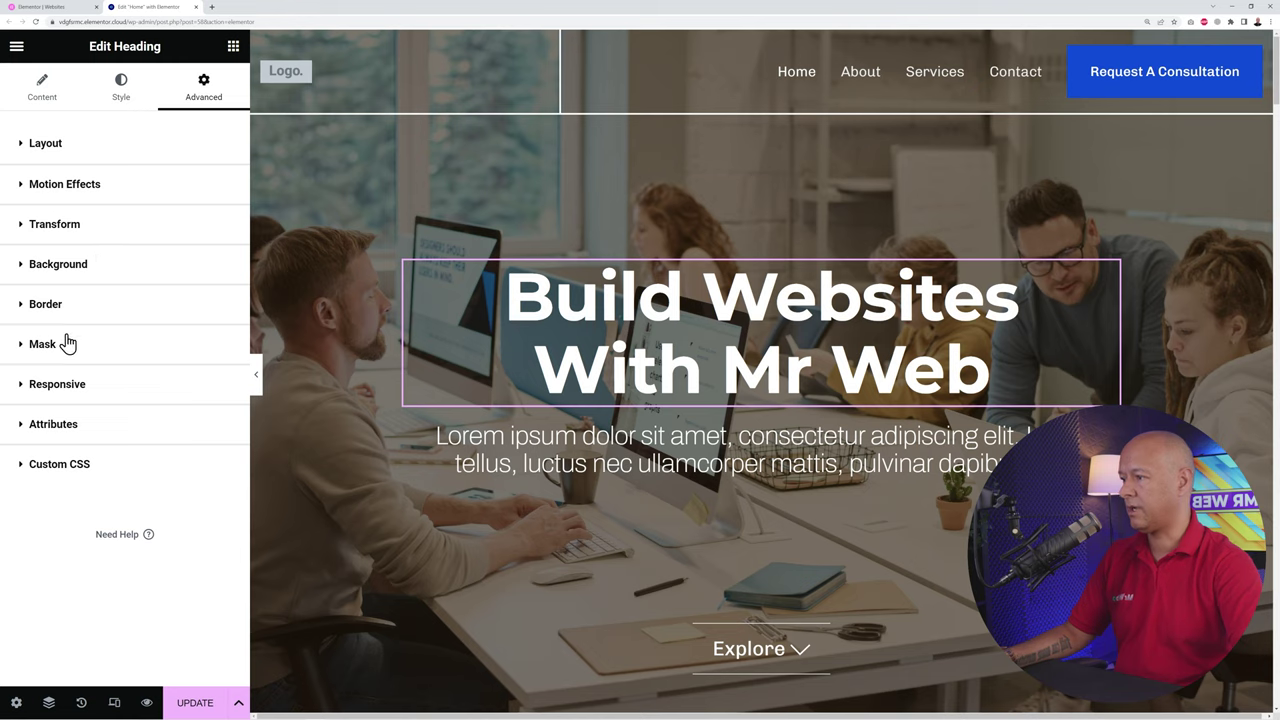
click(73, 396)
click(76, 392)
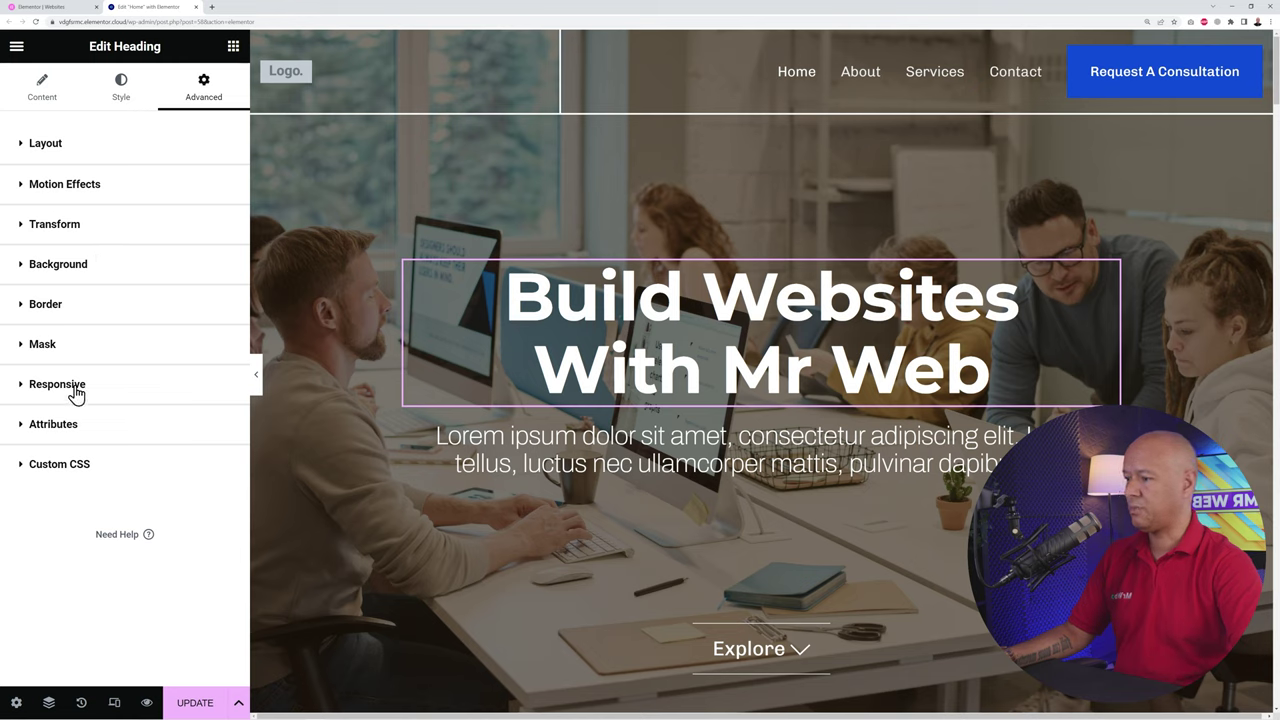
click(62, 470)
click(62, 470)
click(62, 145)
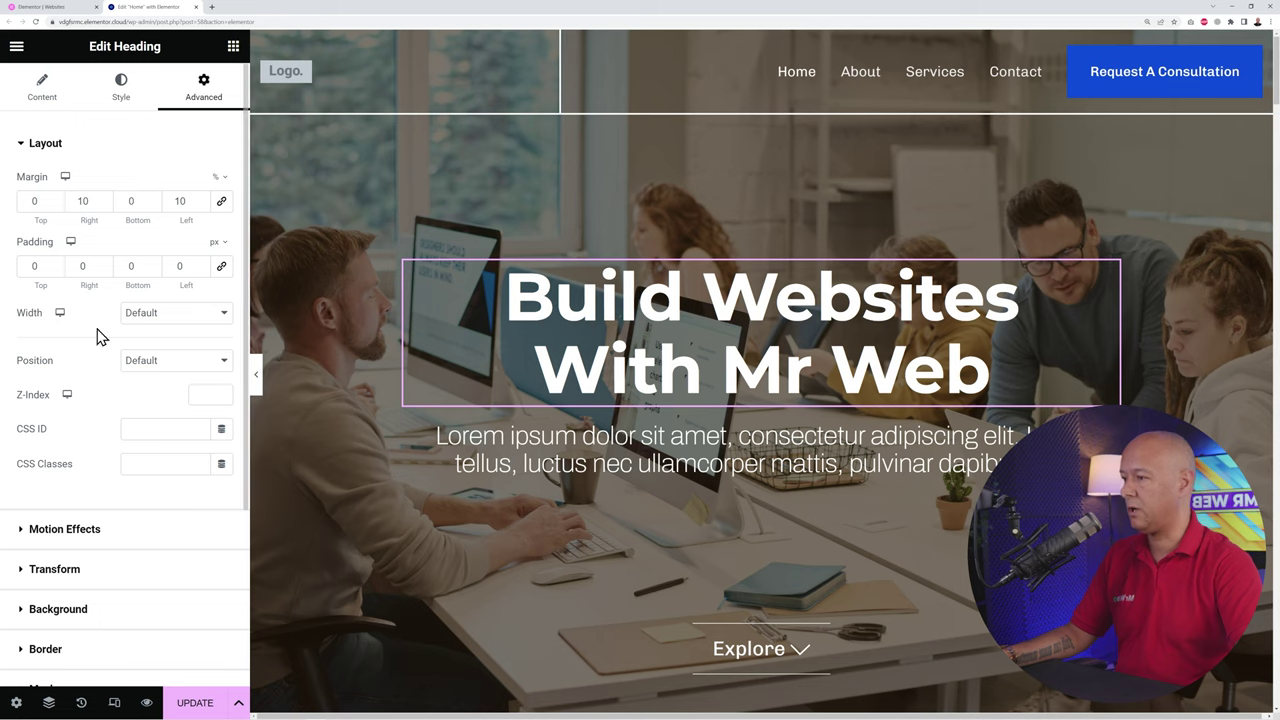
Step: Set the hero heading's top and bottom padding to 50 px
double_click(26, 266)
text(50)
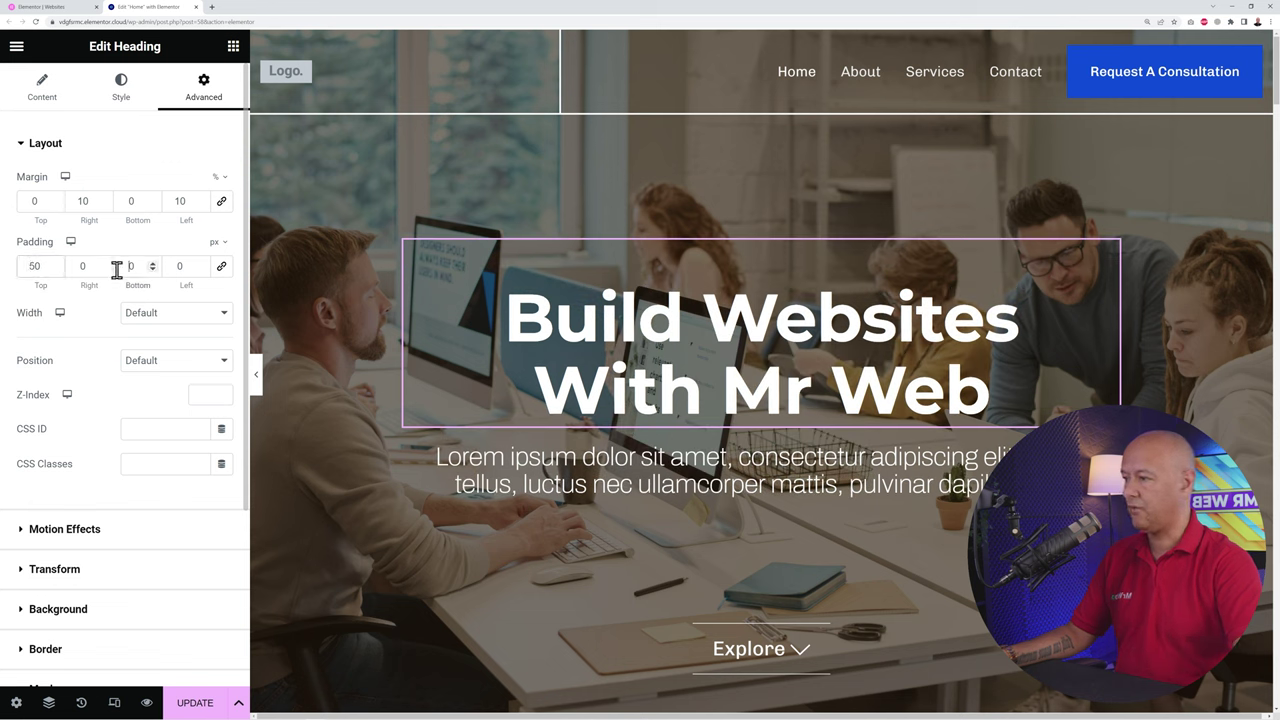
double_click(117, 267)
text(50)
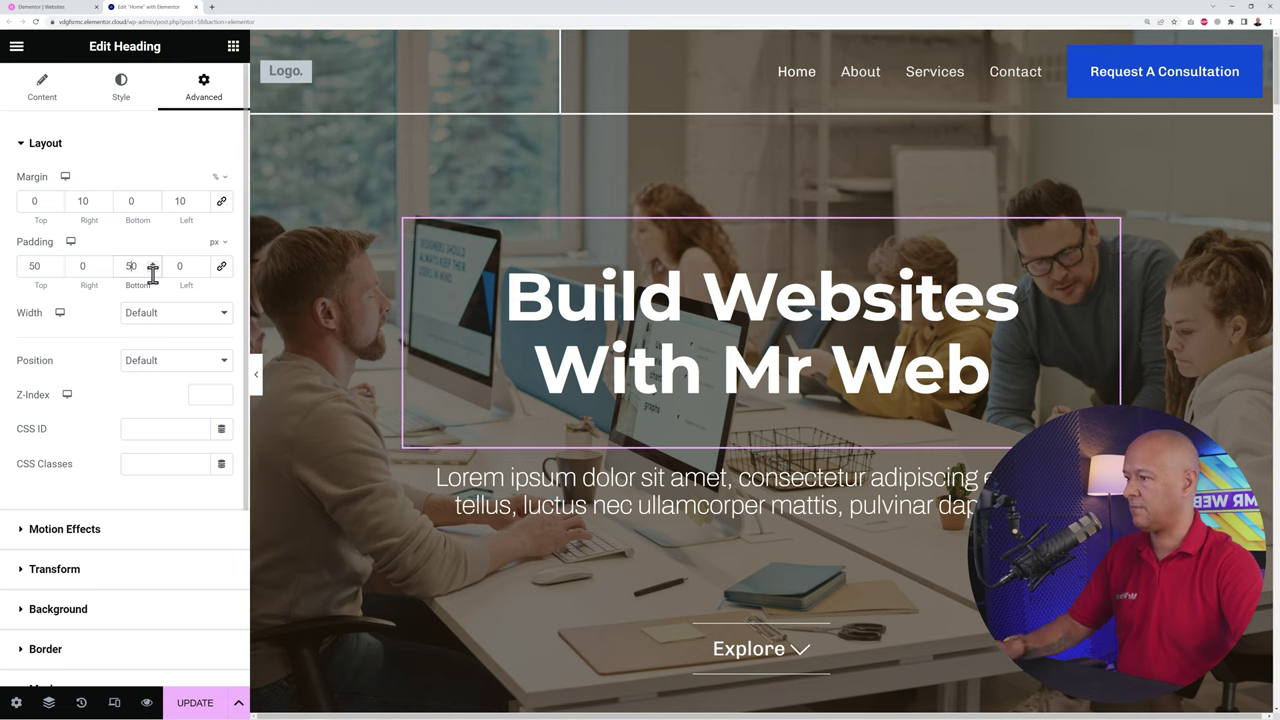
Step: Look through the Background, Border, Mask, Responsive and Custom CSS sections, then save the page
click(33, 145)
click(75, 288)
click(75, 288)
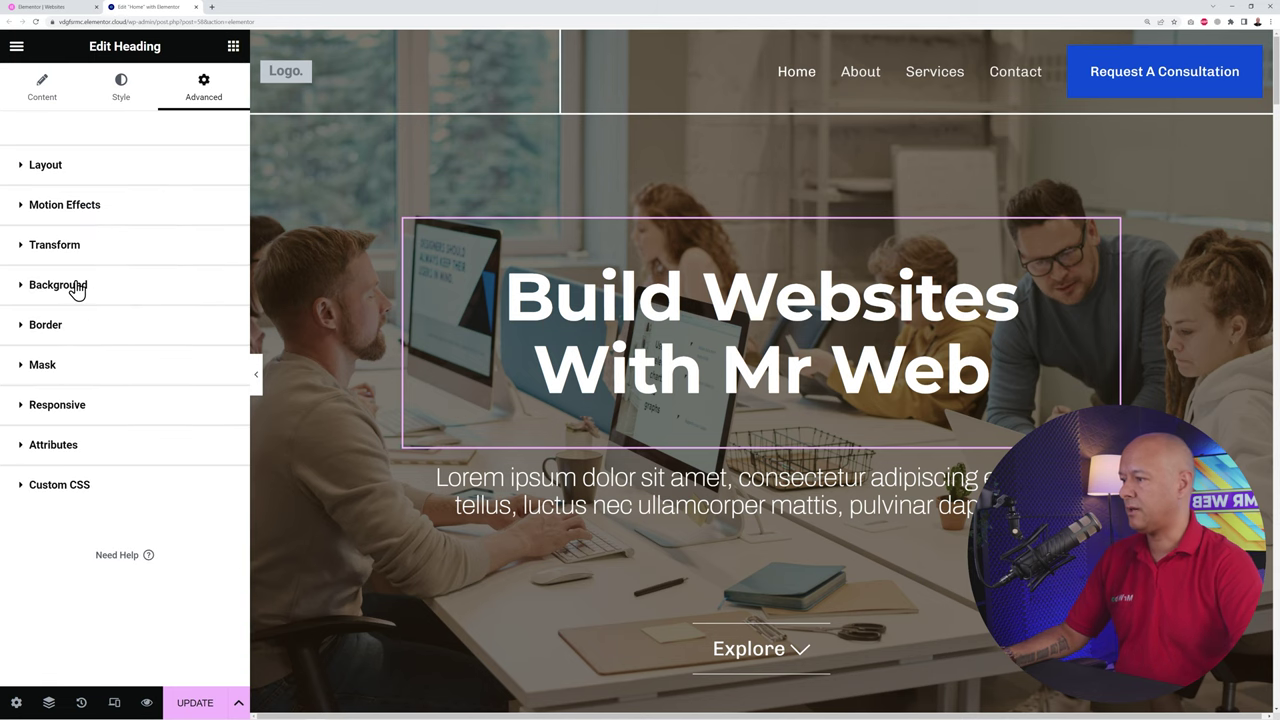
click(62, 335)
click(65, 333)
click(60, 366)
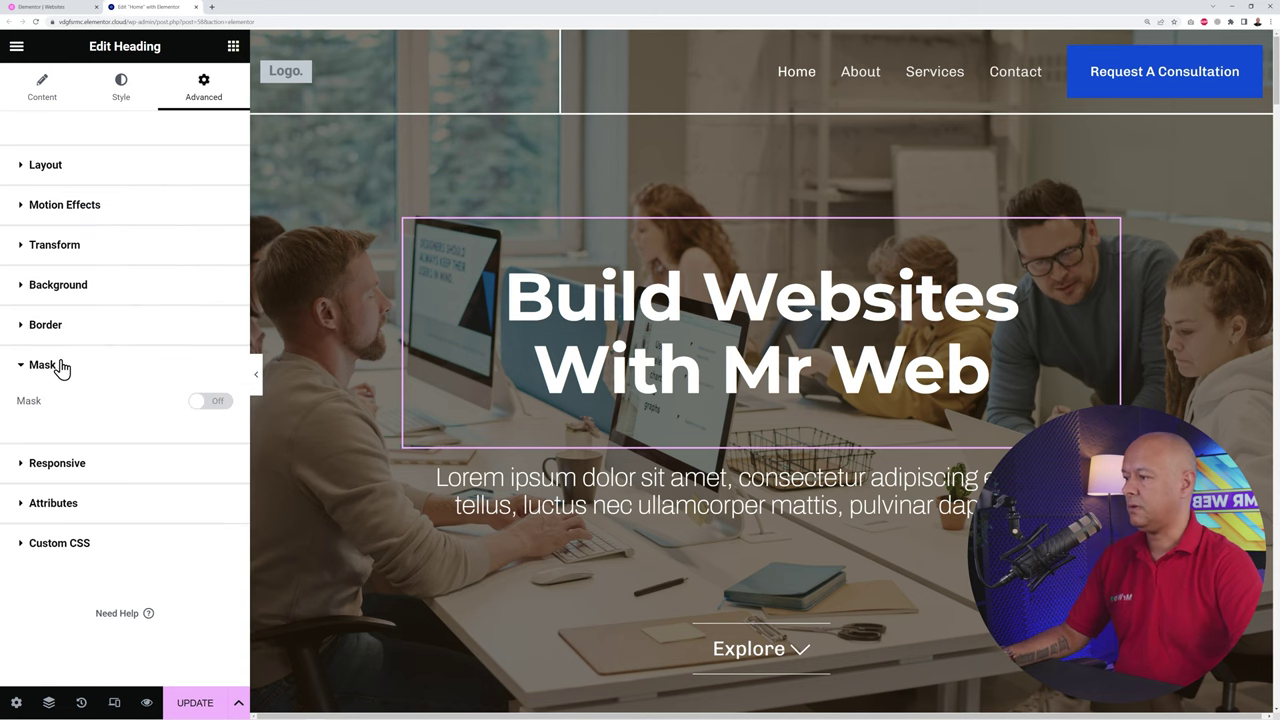
click(63, 366)
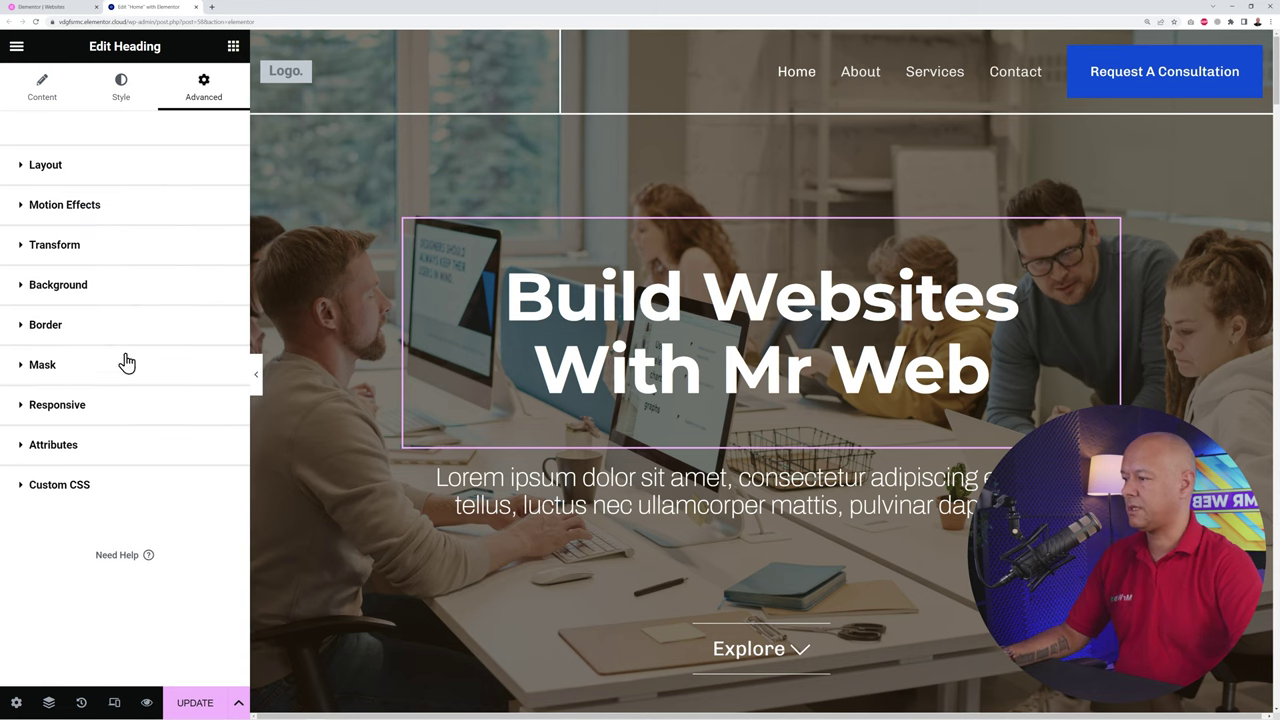
click(73, 414)
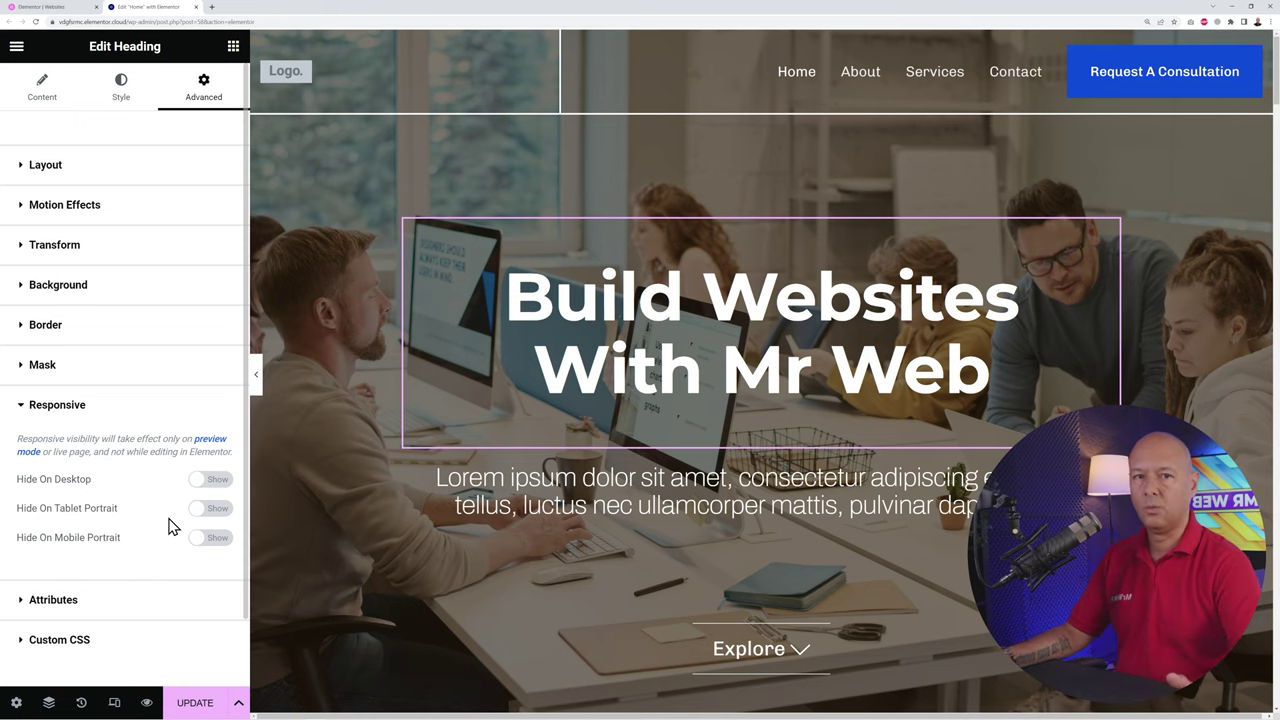
click(80, 408)
click(66, 496)
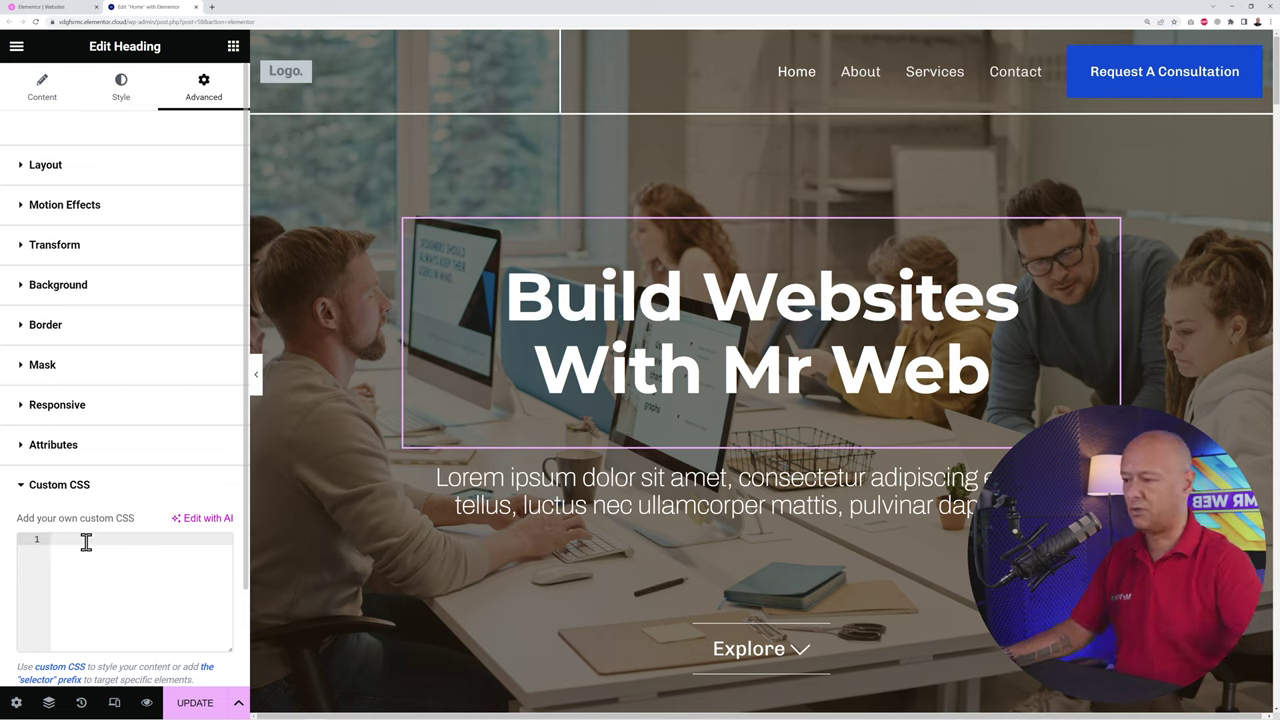
click(84, 494)
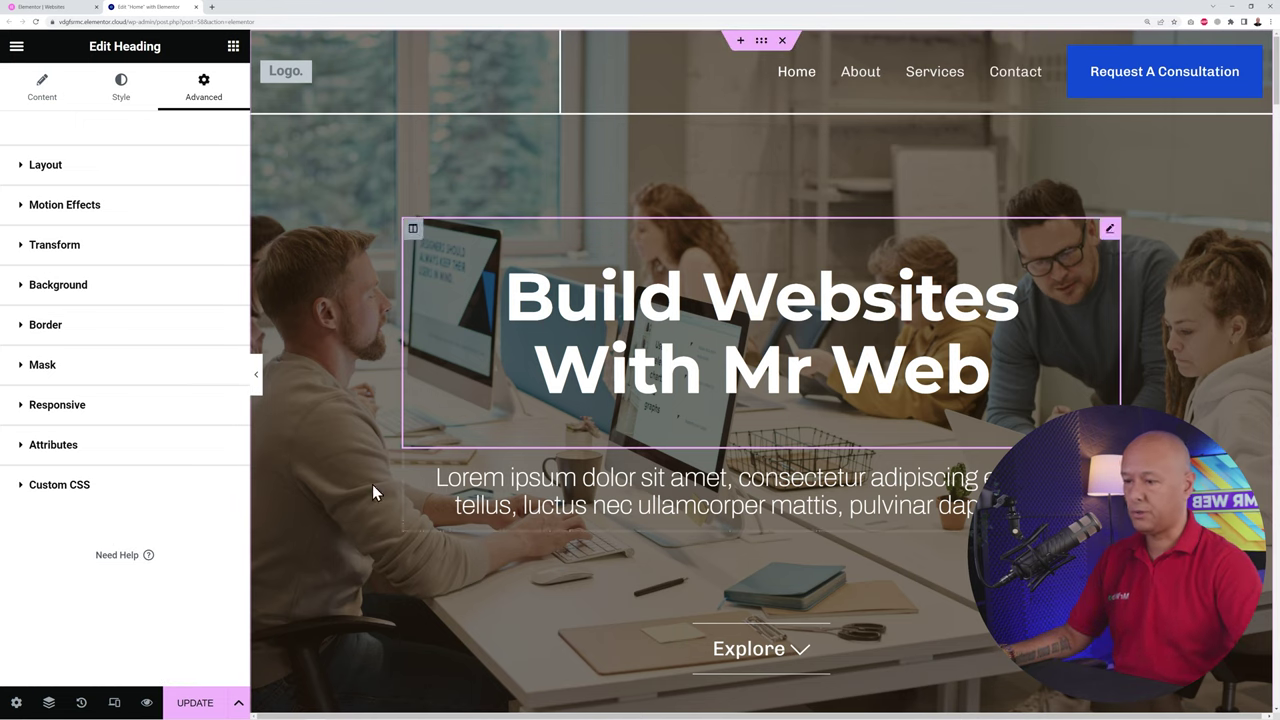
click(200, 704)
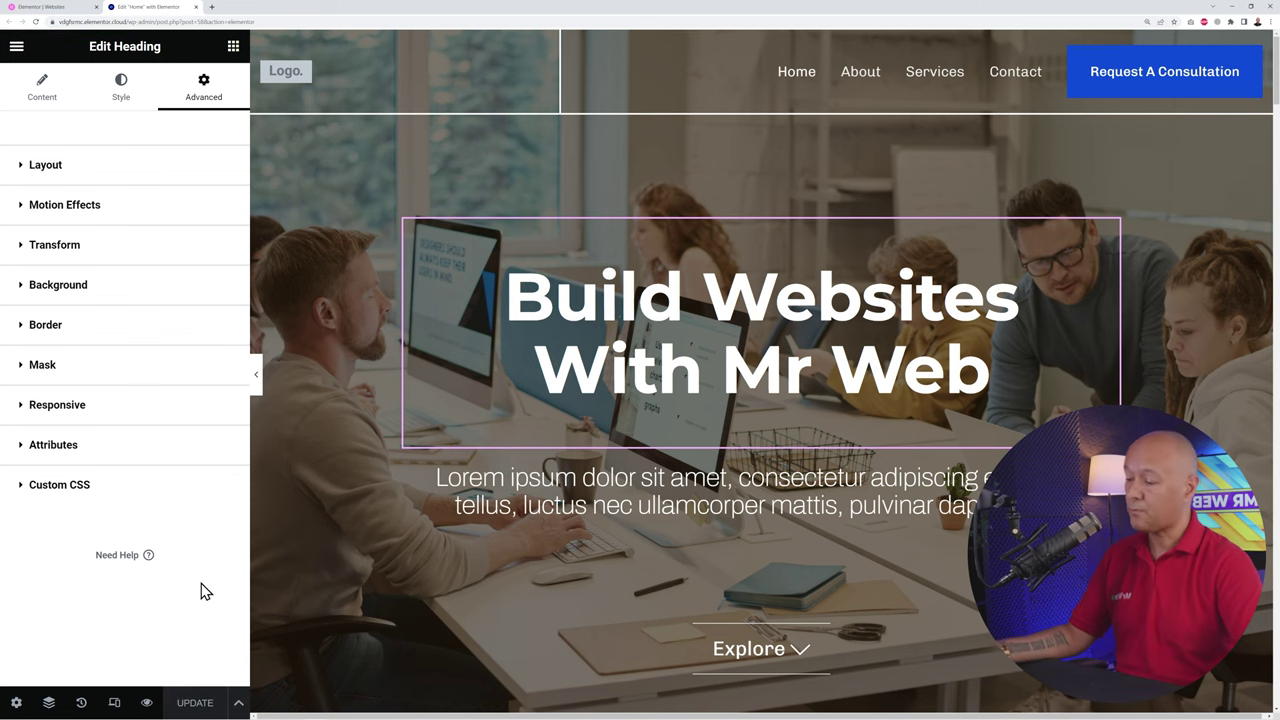
scroll(837, 465, down, 5)
scroll(869, 323, down, 2)
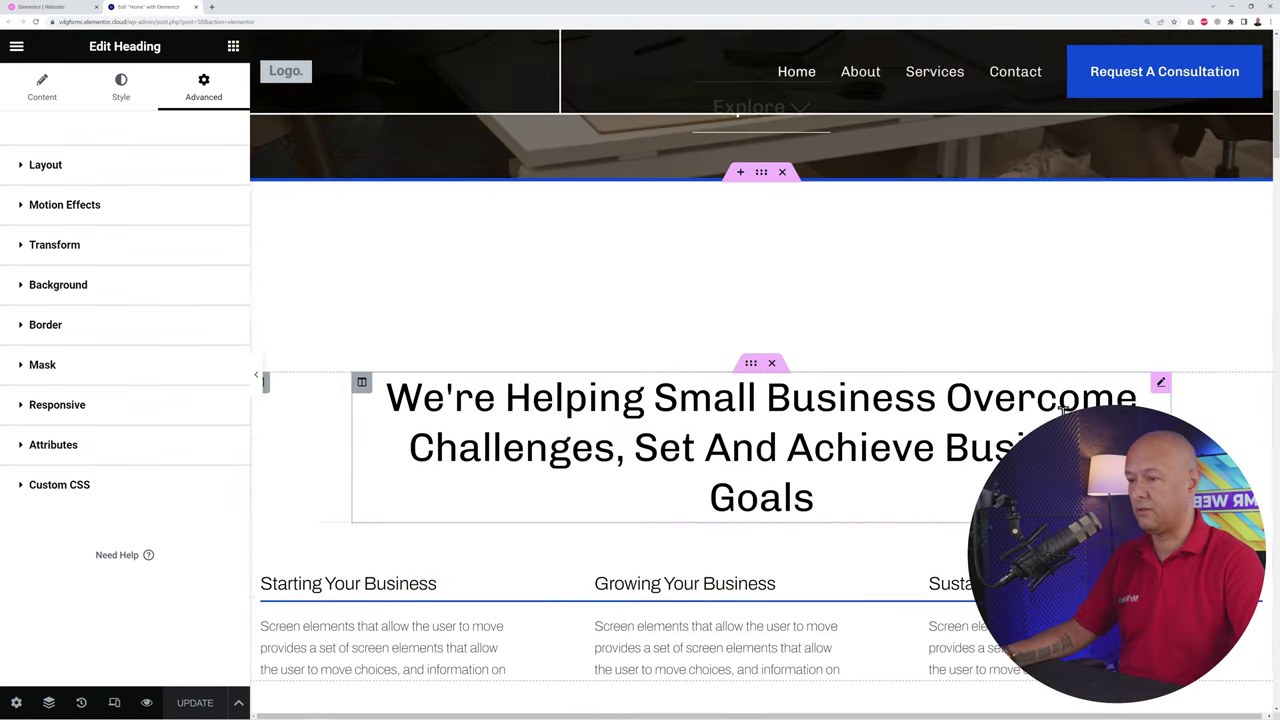
scroll(869, 323, up, 1)
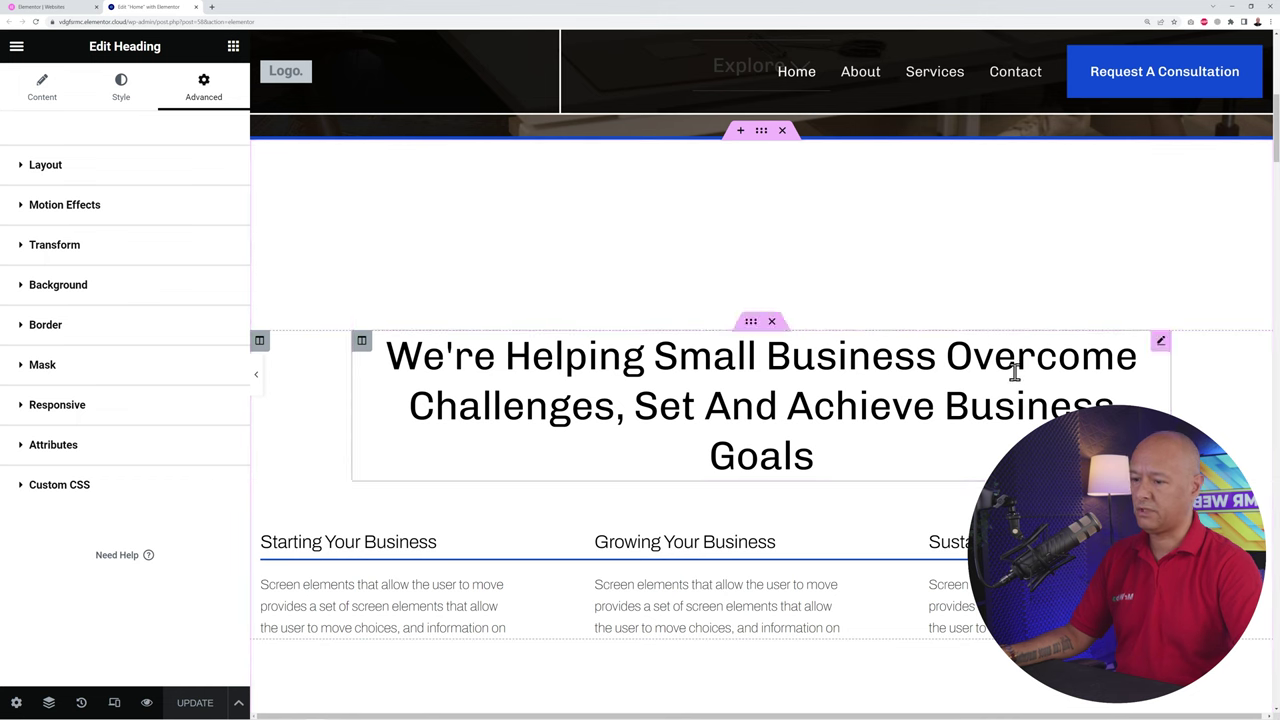
scroll(1050, 330, down, 2)
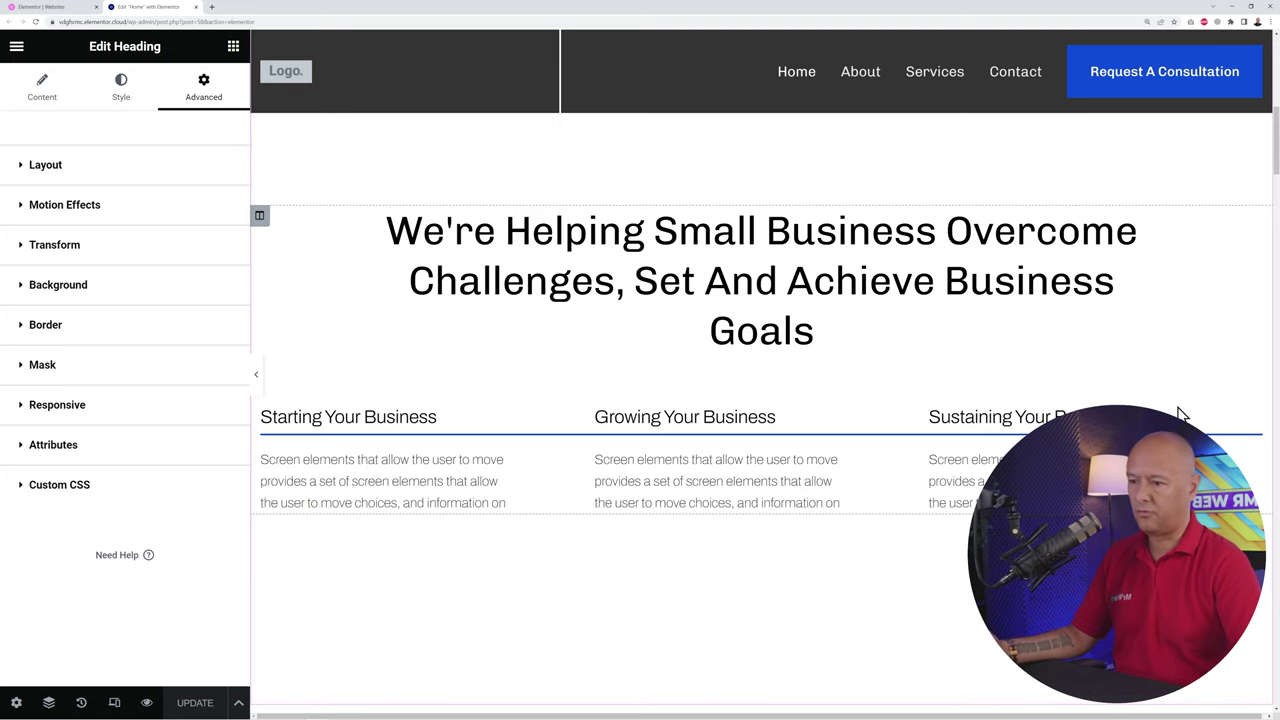
scroll(1126, 357, down, 5)
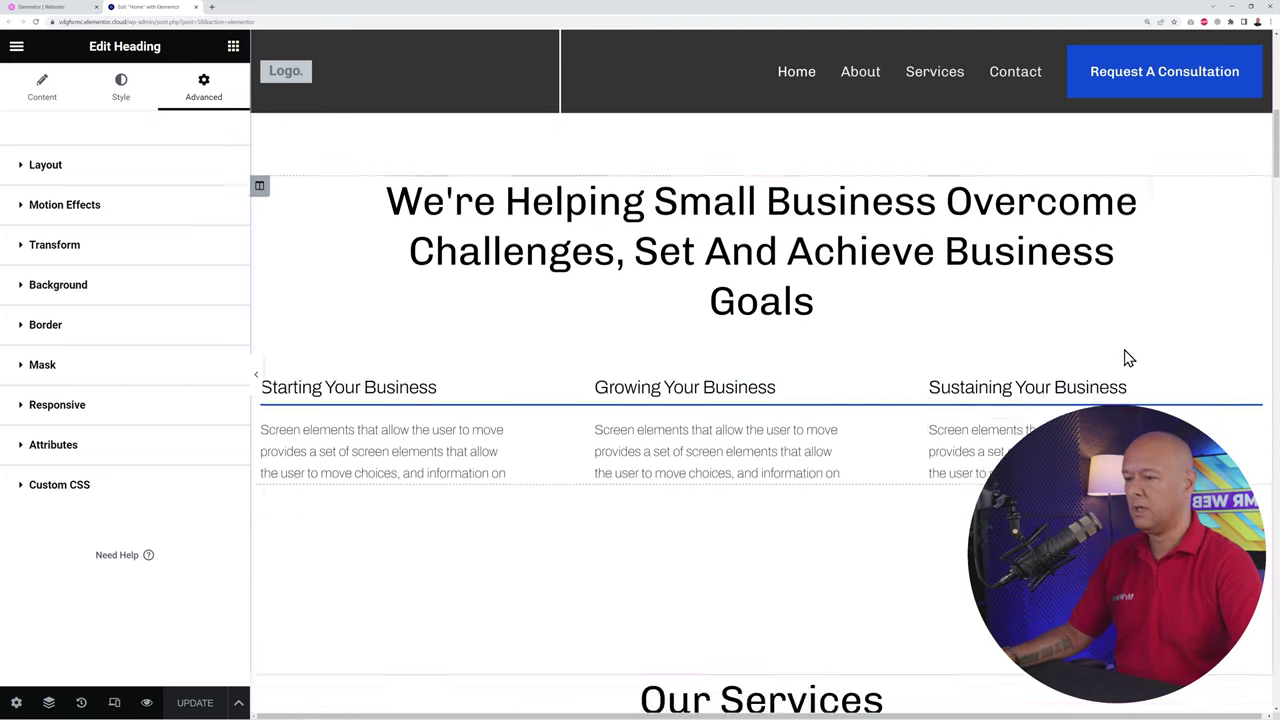
scroll(1225, 385, down, 5)
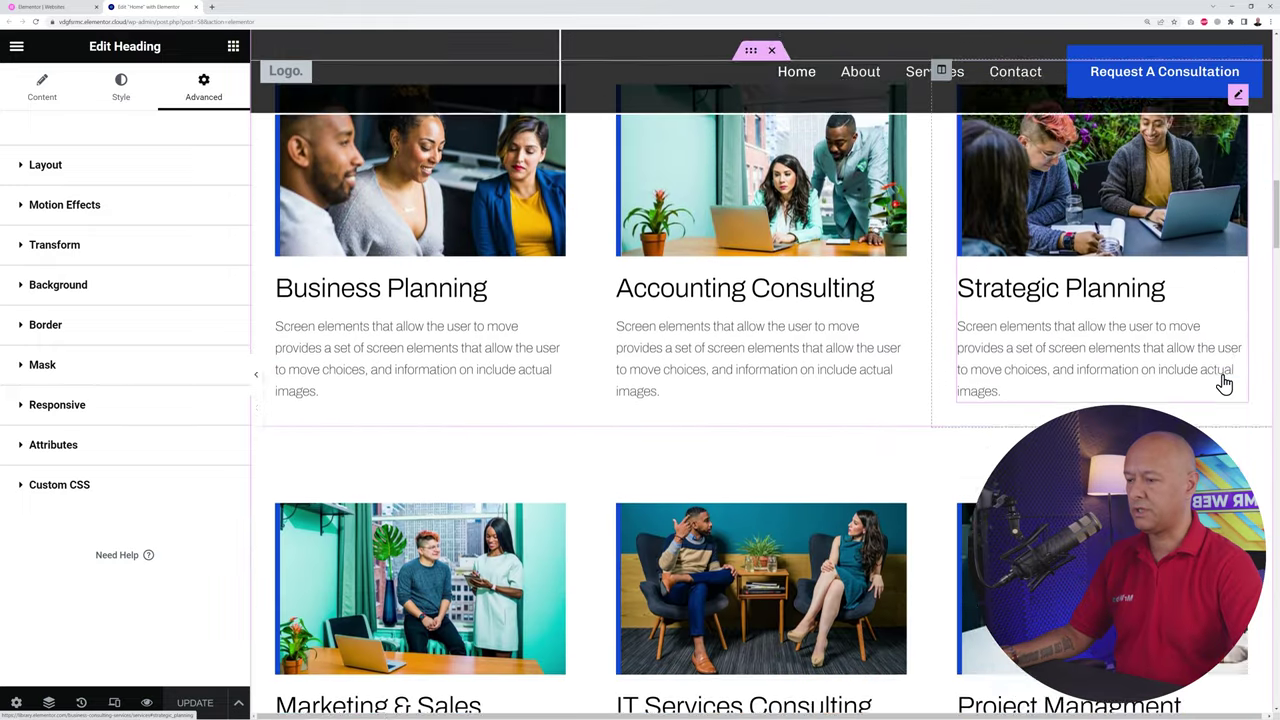
scroll(1225, 385, down, 6)
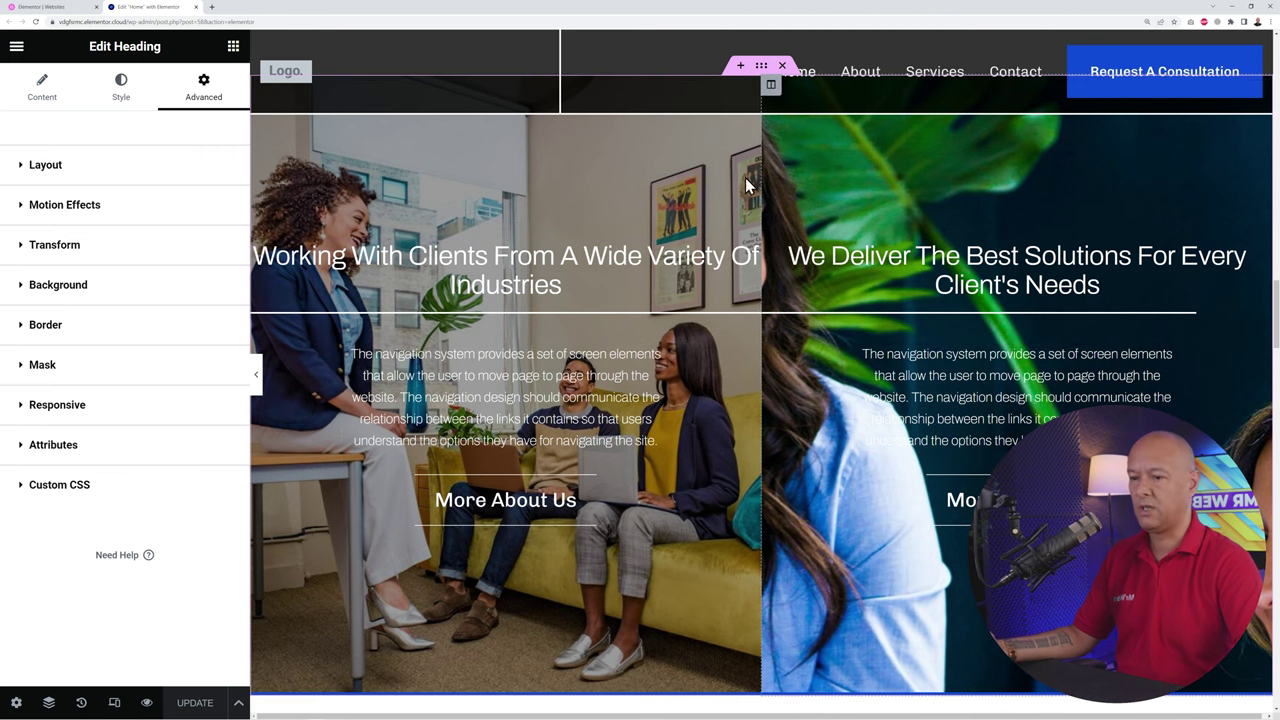
scroll(1248, 458, up, 6)
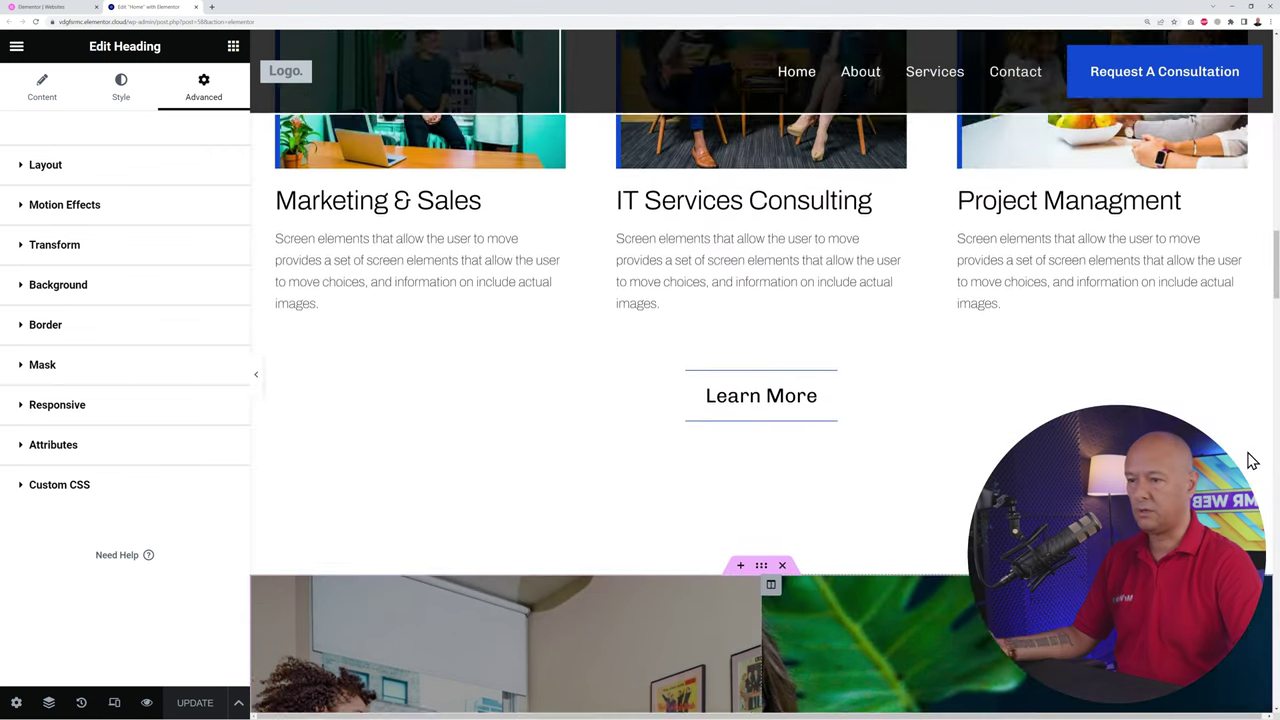
scroll(1248, 452, up, 4)
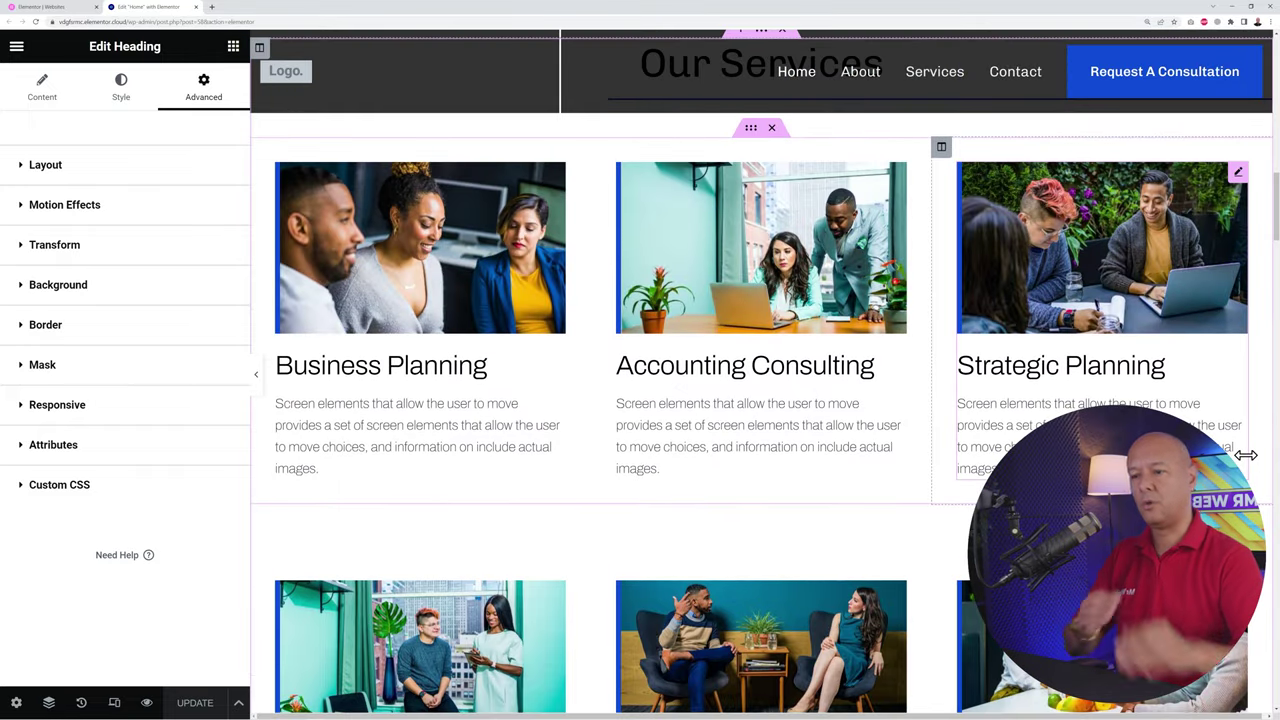
scroll(843, 441, up, 8)
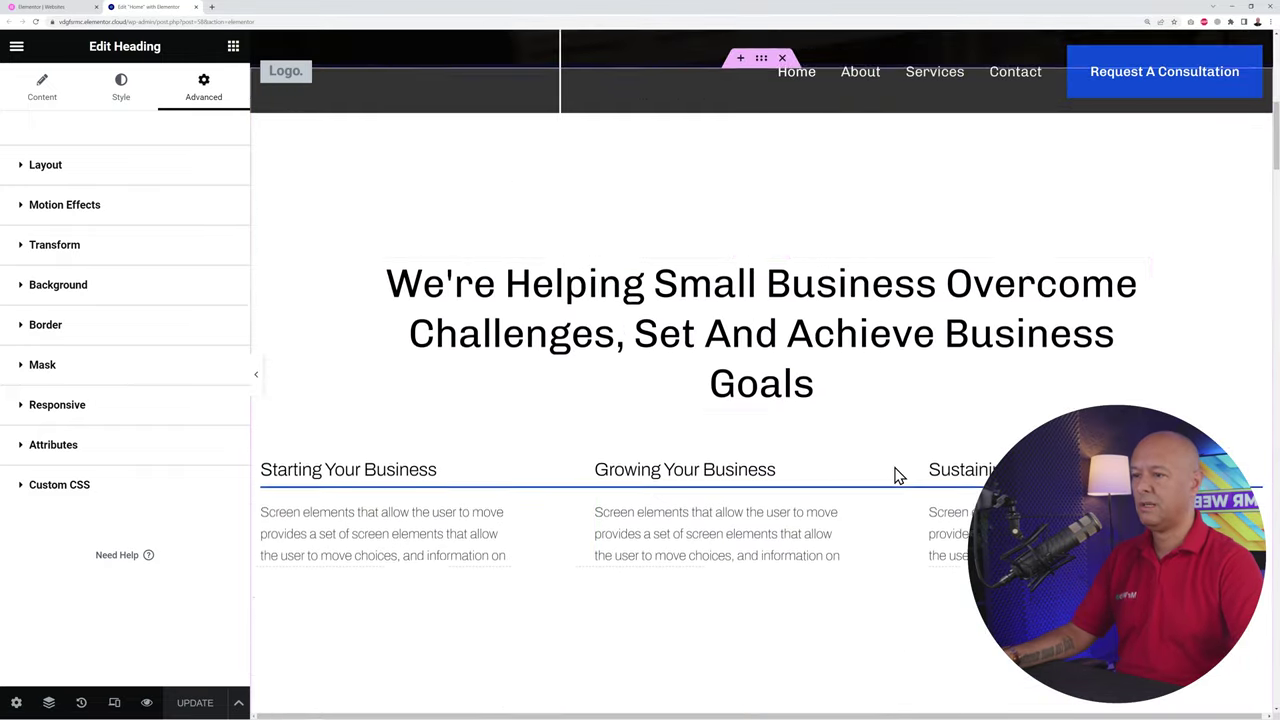
scroll(737, 537, down, 2)
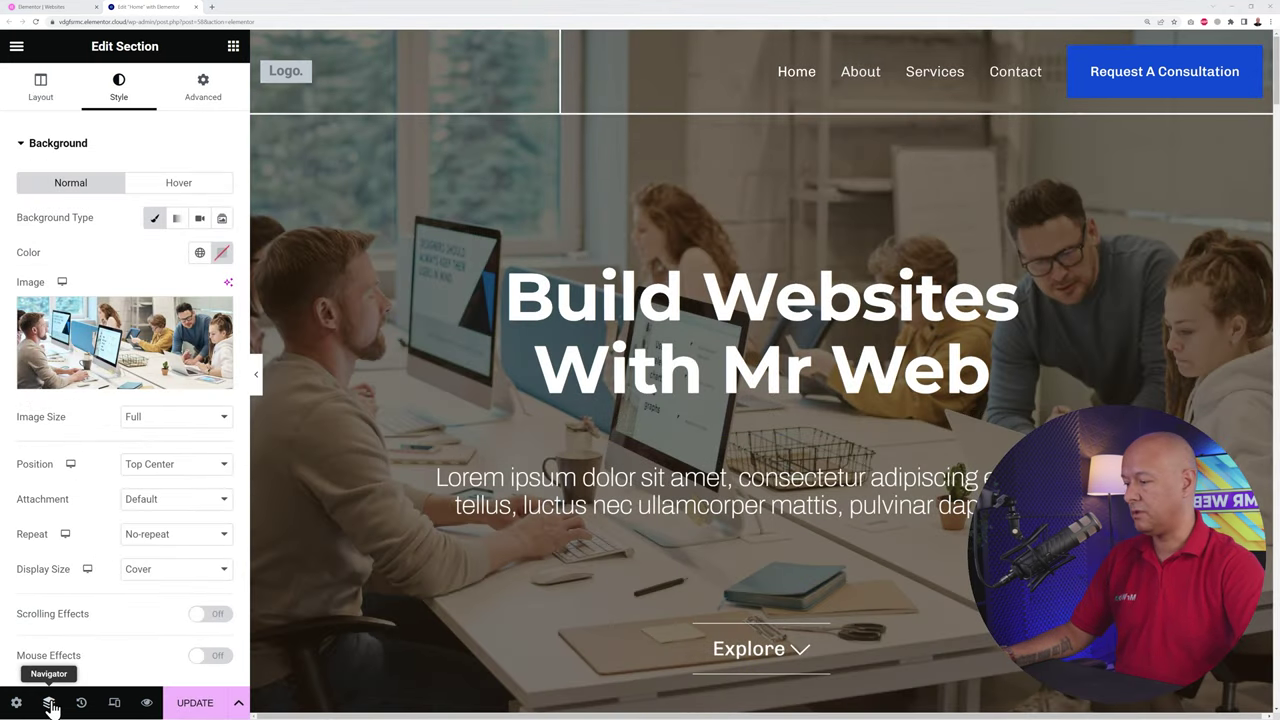
Step: Drag the Client Logos section up the page in the Navigator outline
click(48, 701)
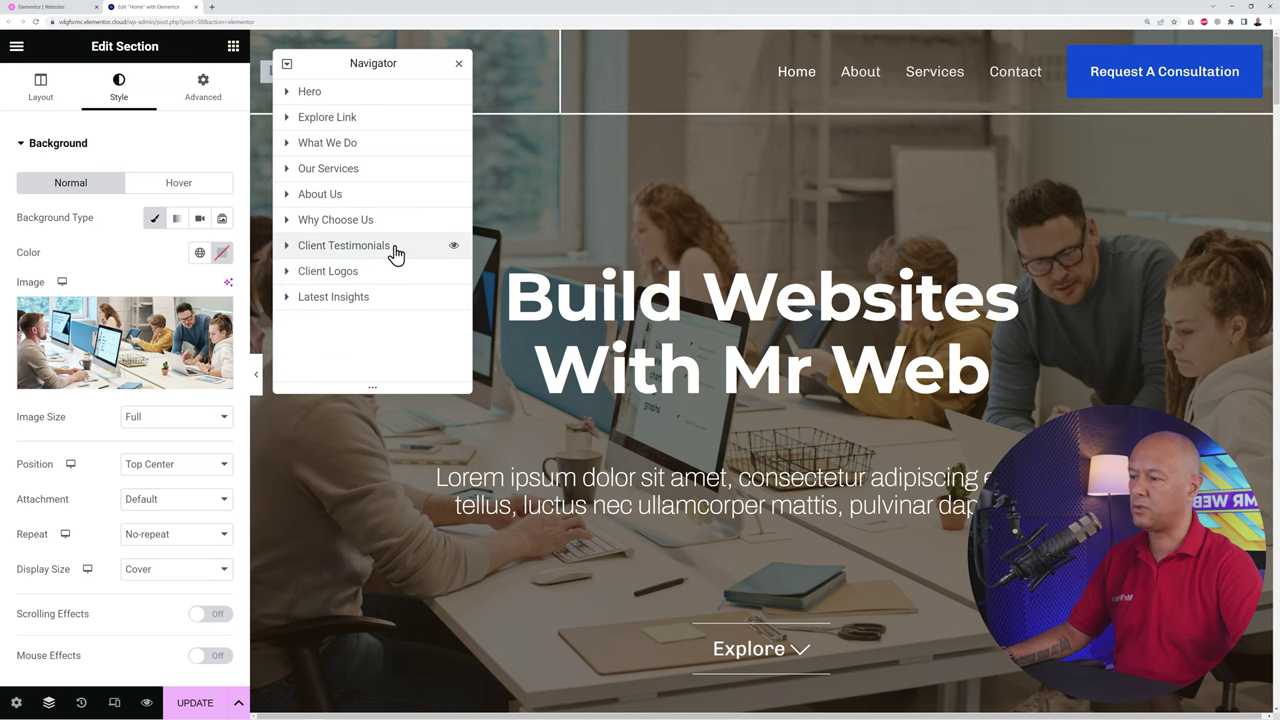
drag(371, 272, 374, 252)
click(459, 66)
Step: Delete the We Love Our Clients logo section from the canvas
scroll(846, 497, up, 3)
click(846, 497)
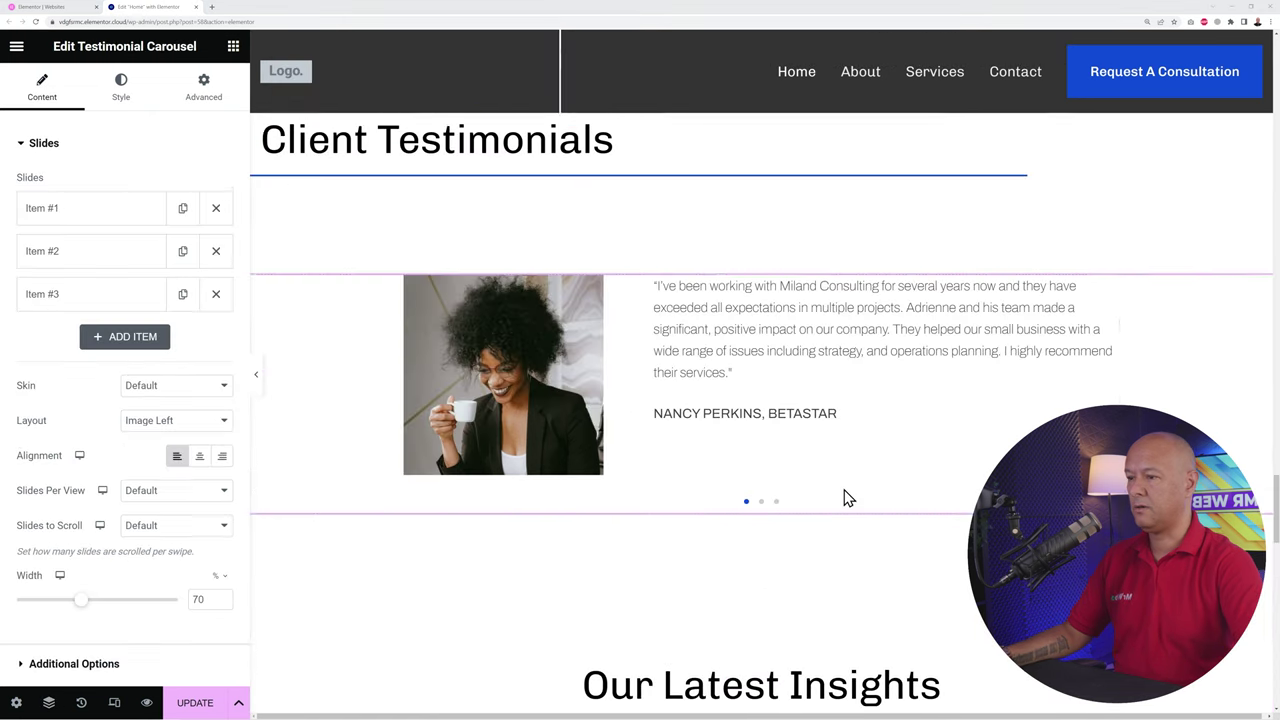
scroll(920, 497, up, 2)
scroll(925, 495, up, 2)
scroll(845, 497, up, 3)
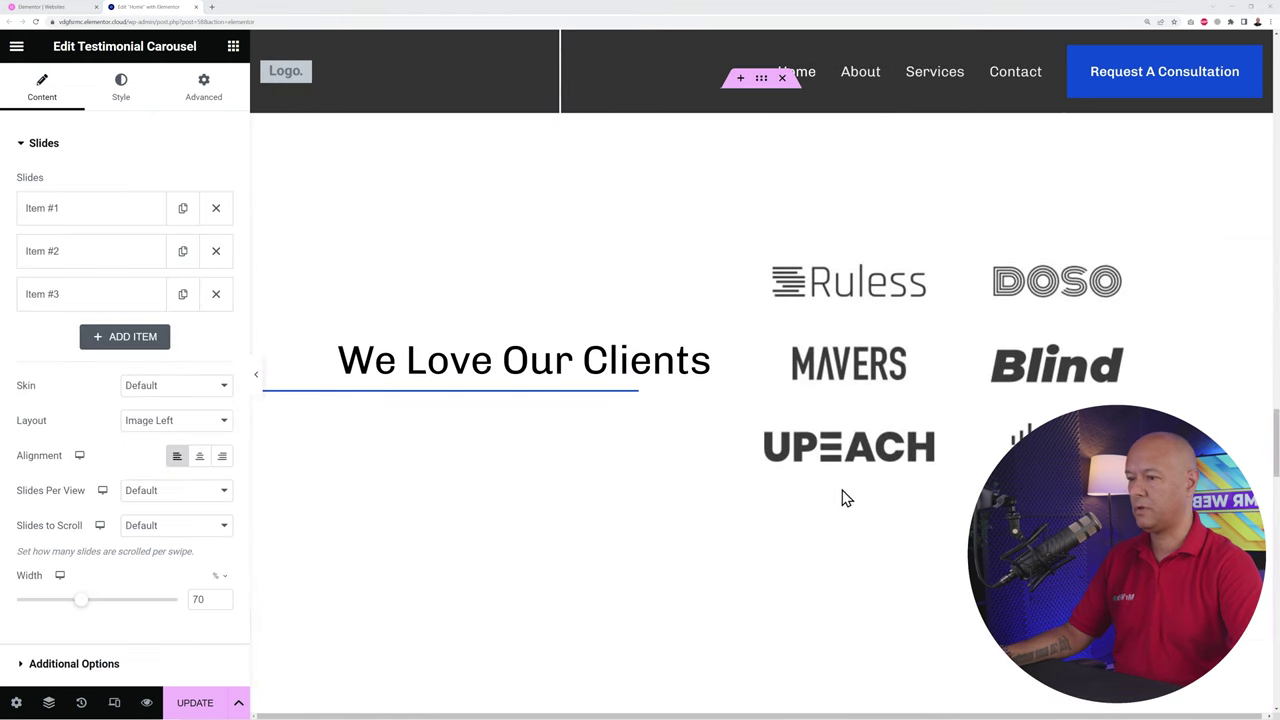
scroll(785, 477, up, 2)
scroll(787, 477, down, 2)
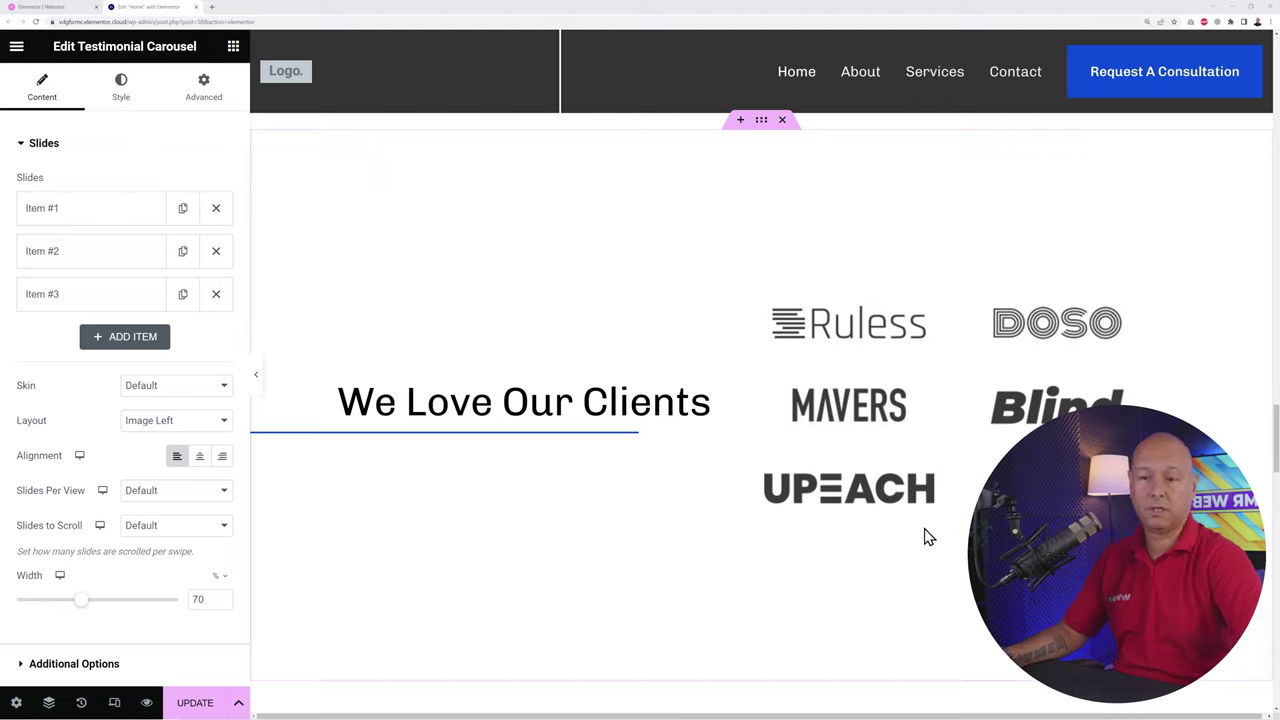
click(783, 122)
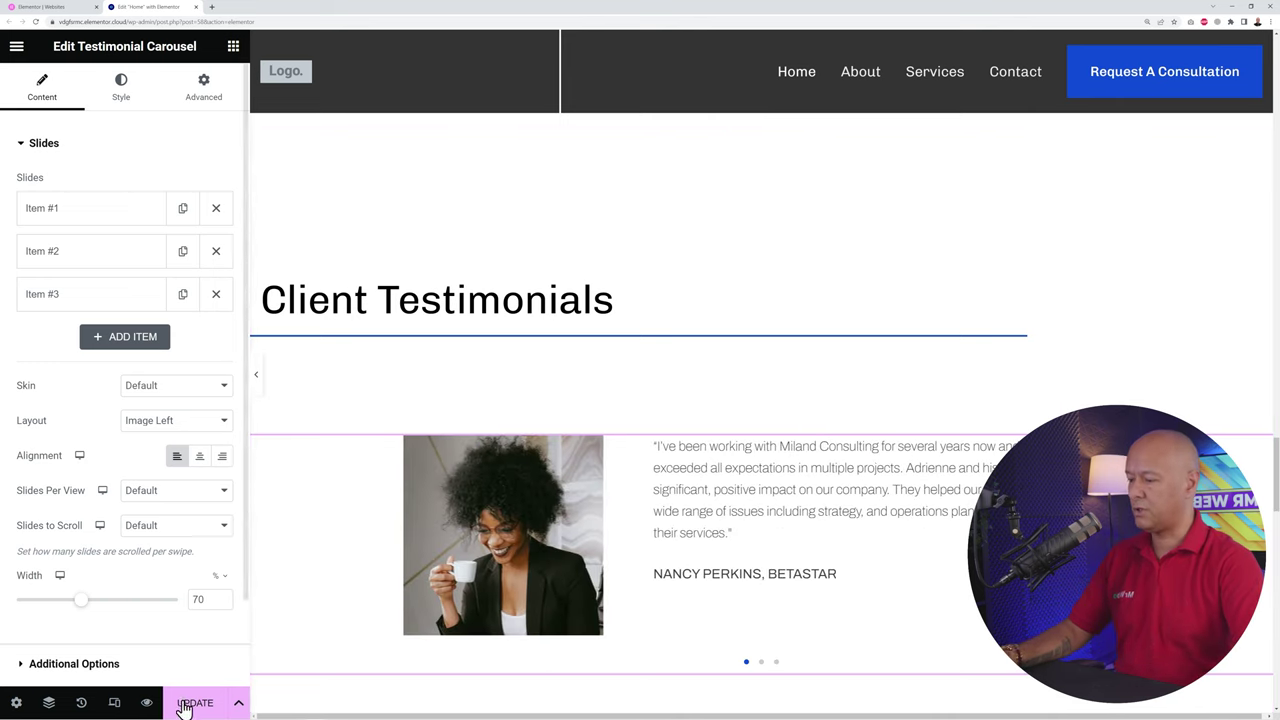
Step: Restore the We Love Our Clients section using the History panel's 'Section Moved' entry
click(82, 703)
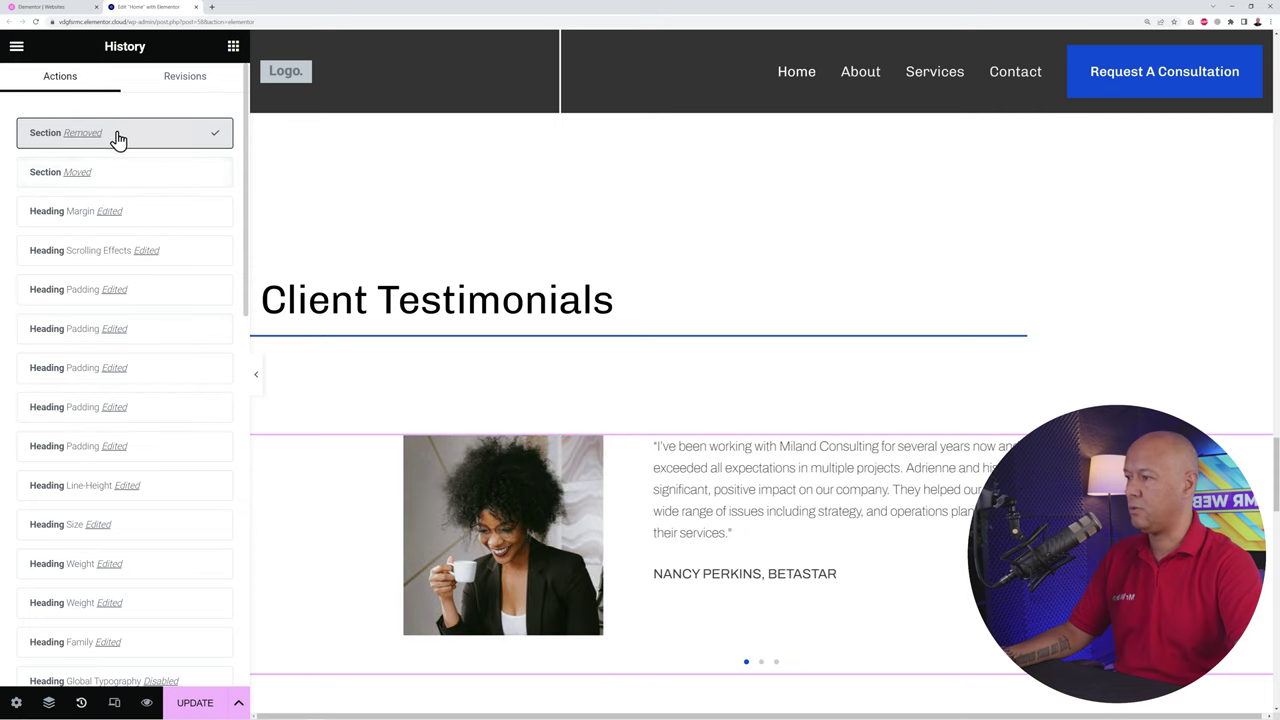
click(80, 174)
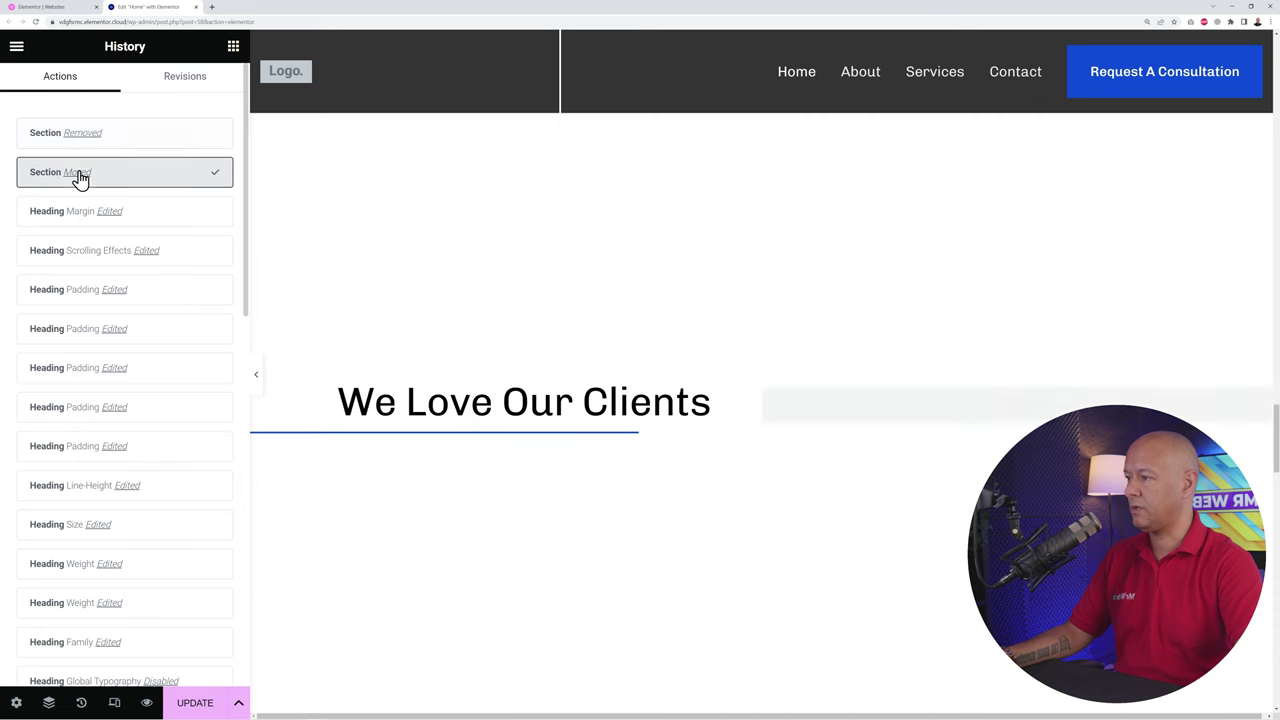
click(231, 49)
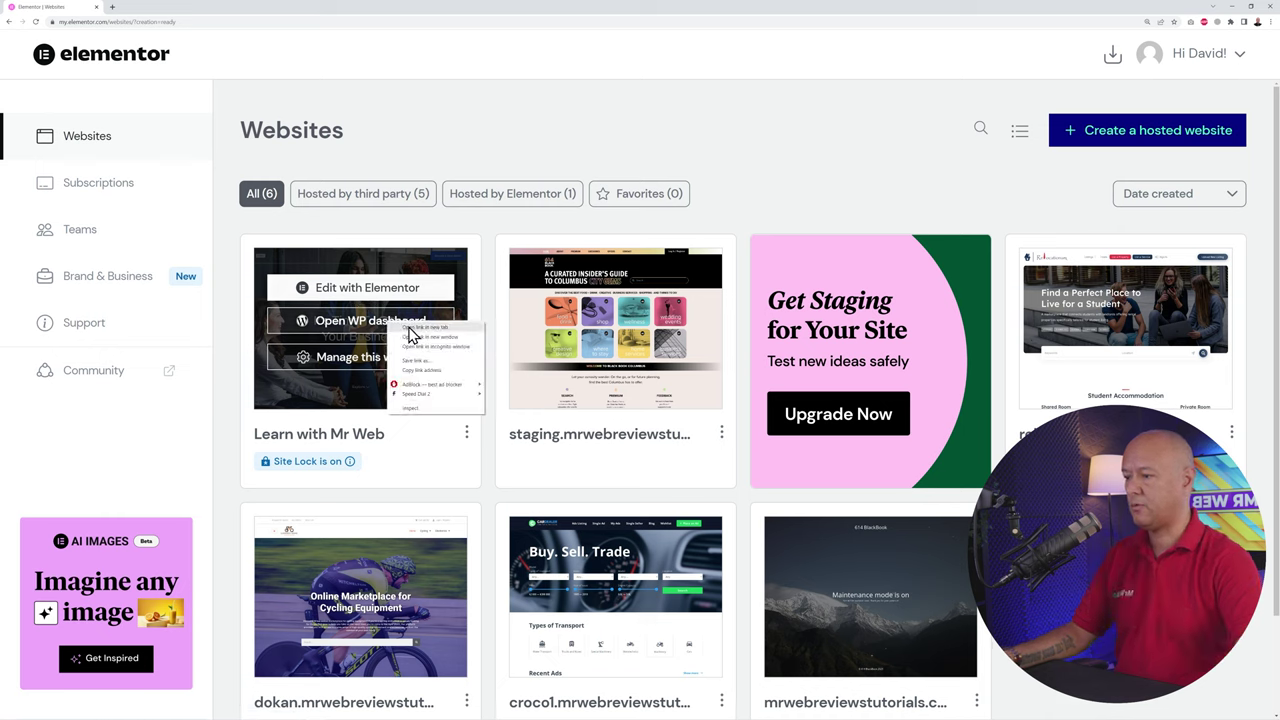
Step: Open the site's WordPress dashboard in a new tab and zoom in
click(414, 328)
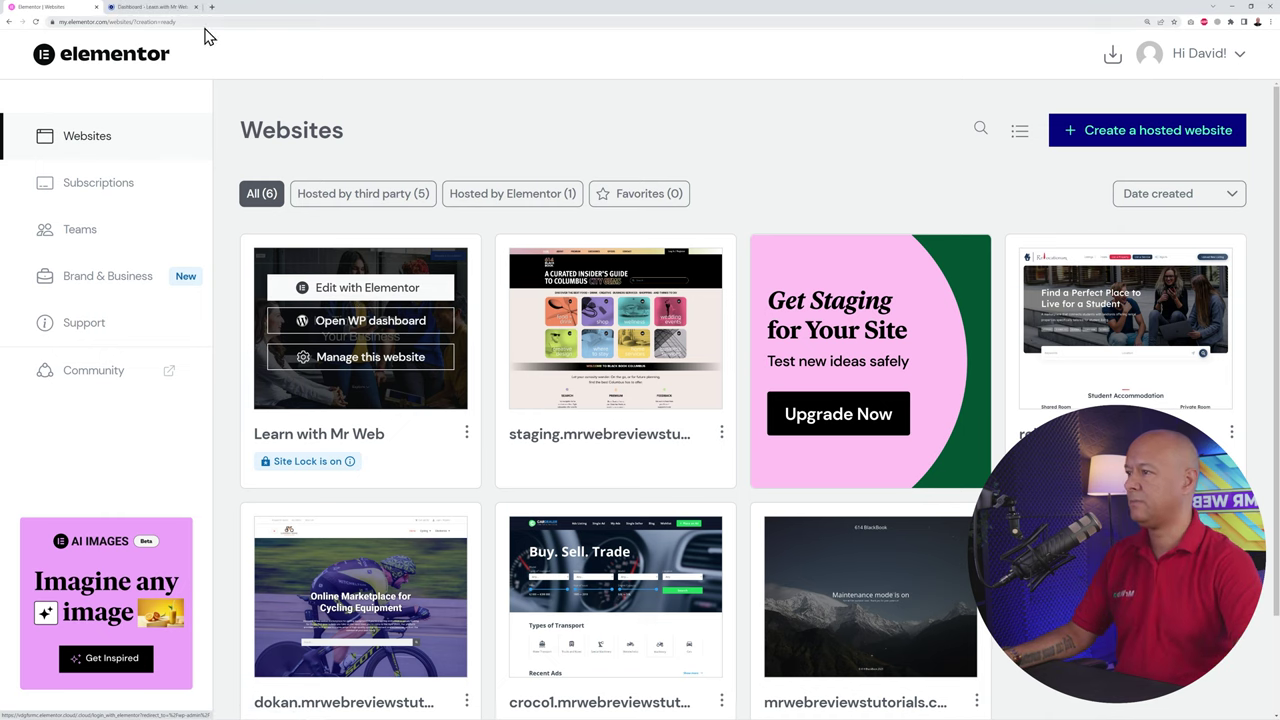
click(152, 7)
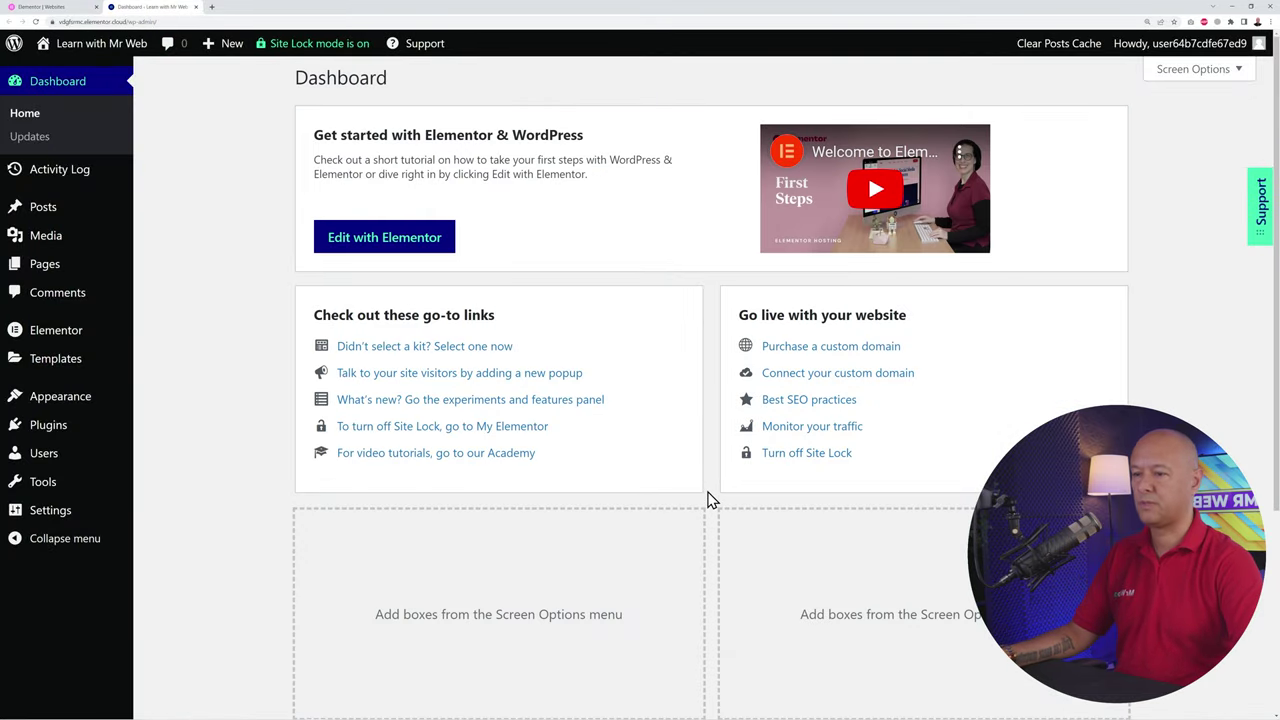
key(ctrl+plus)
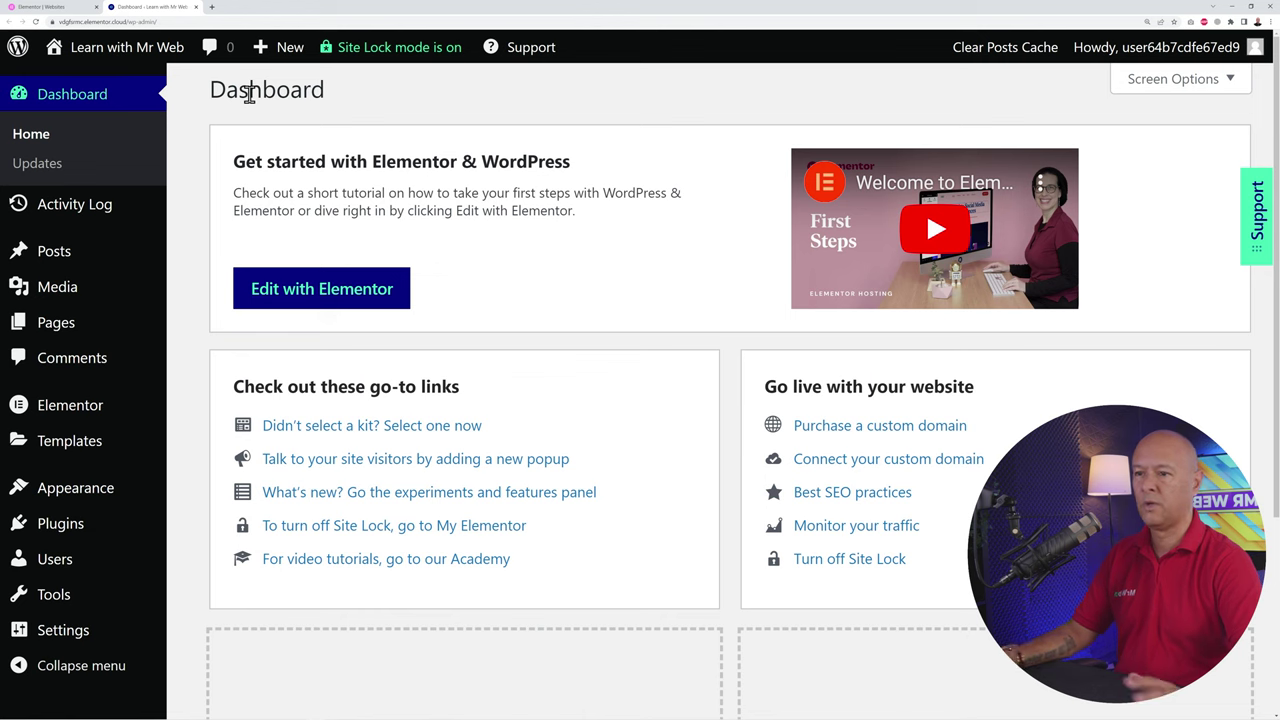
Step: Review the Hello Elementor theme and installed plugins: Activity Log, Elementor and Elementor Pro
click(105, 500)
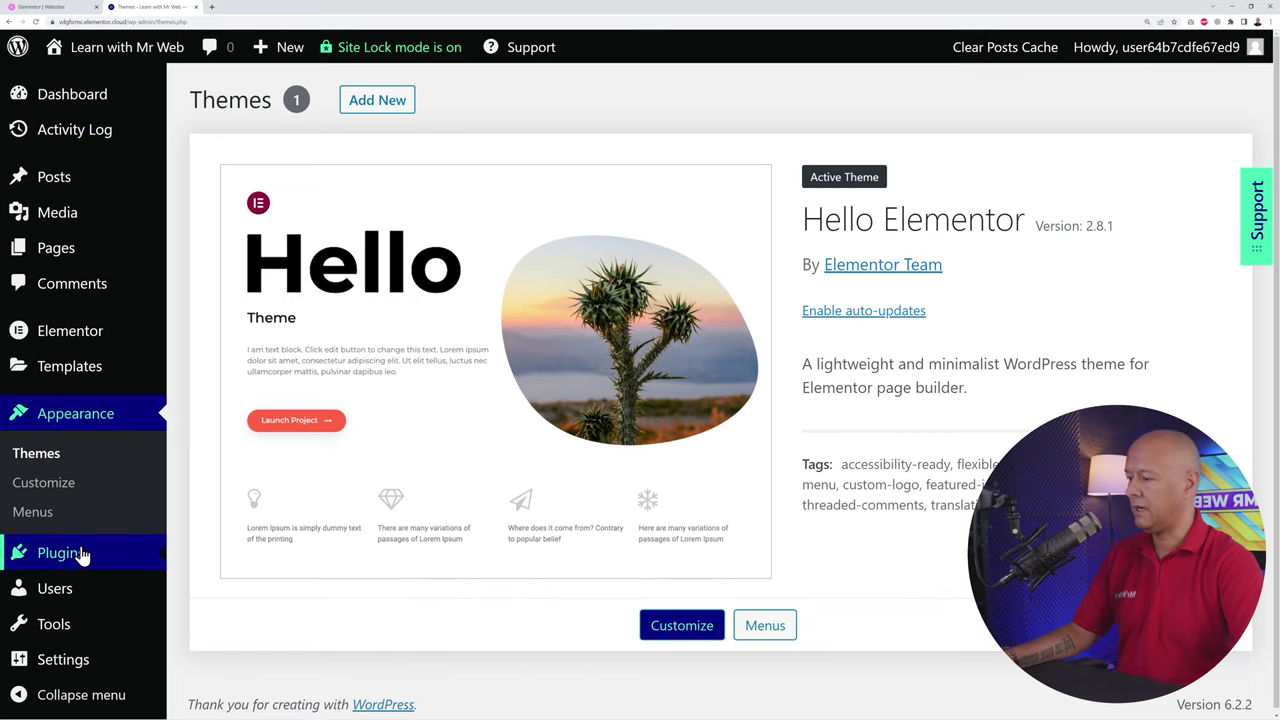
mouse_move(80, 555)
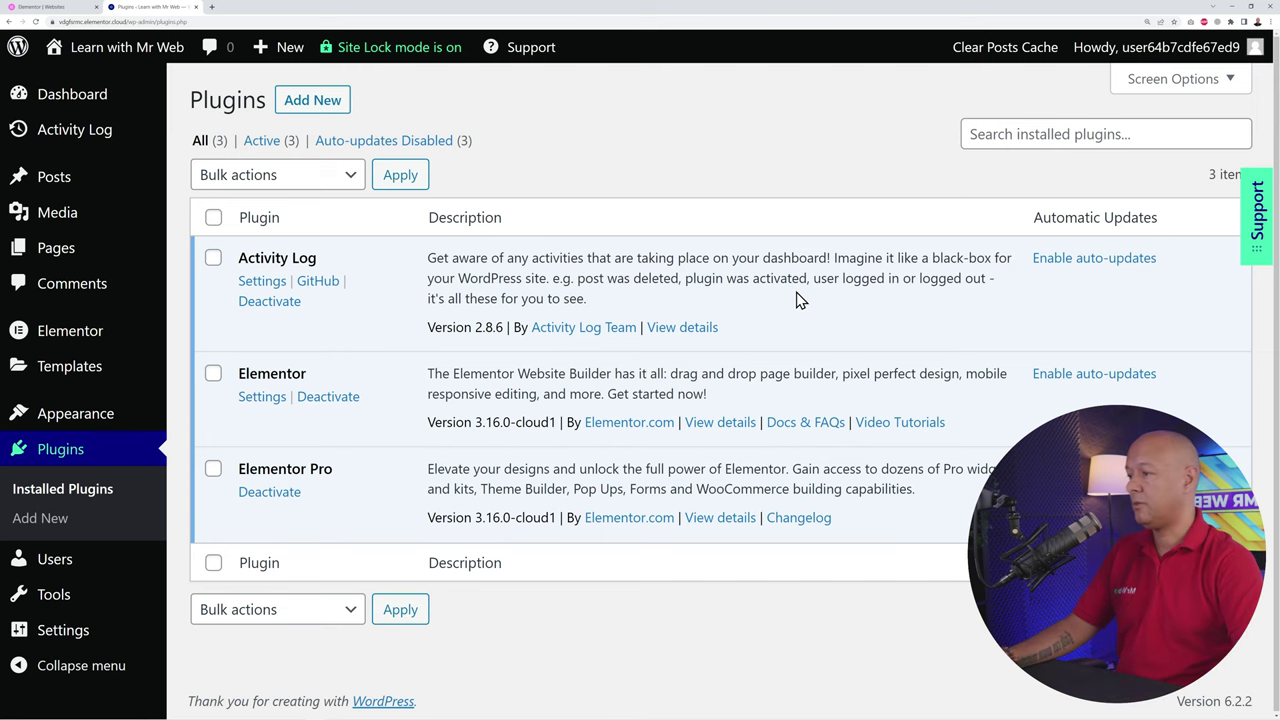
Step: Open the About page for Elementor editing in a new tab from the Pages list
click(62, 252)
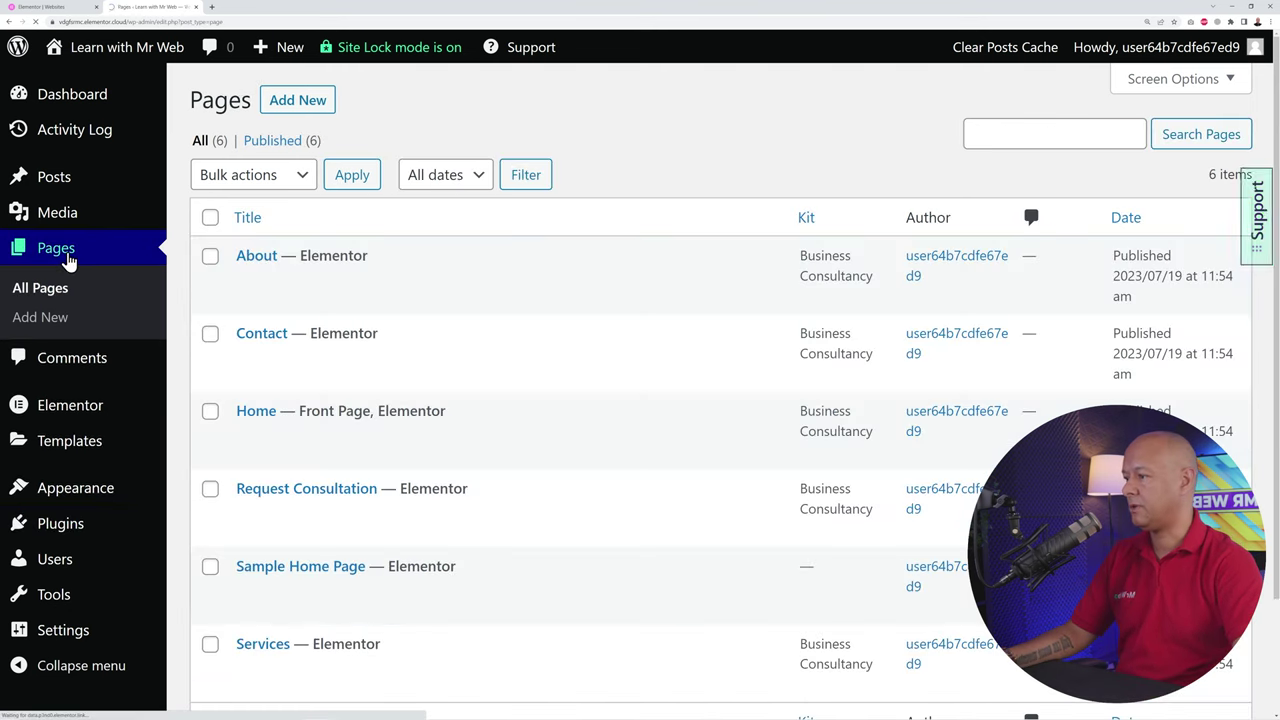
scroll(610, 310, down, 1)
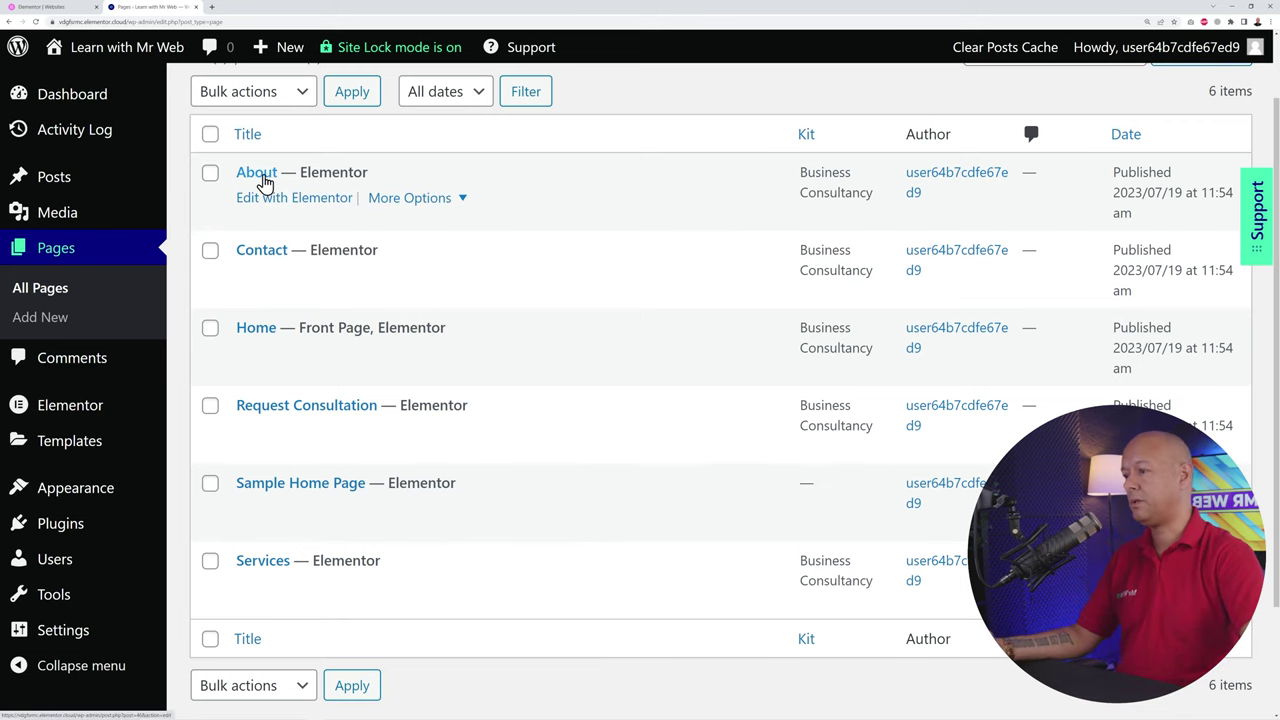
middle_click(280, 208)
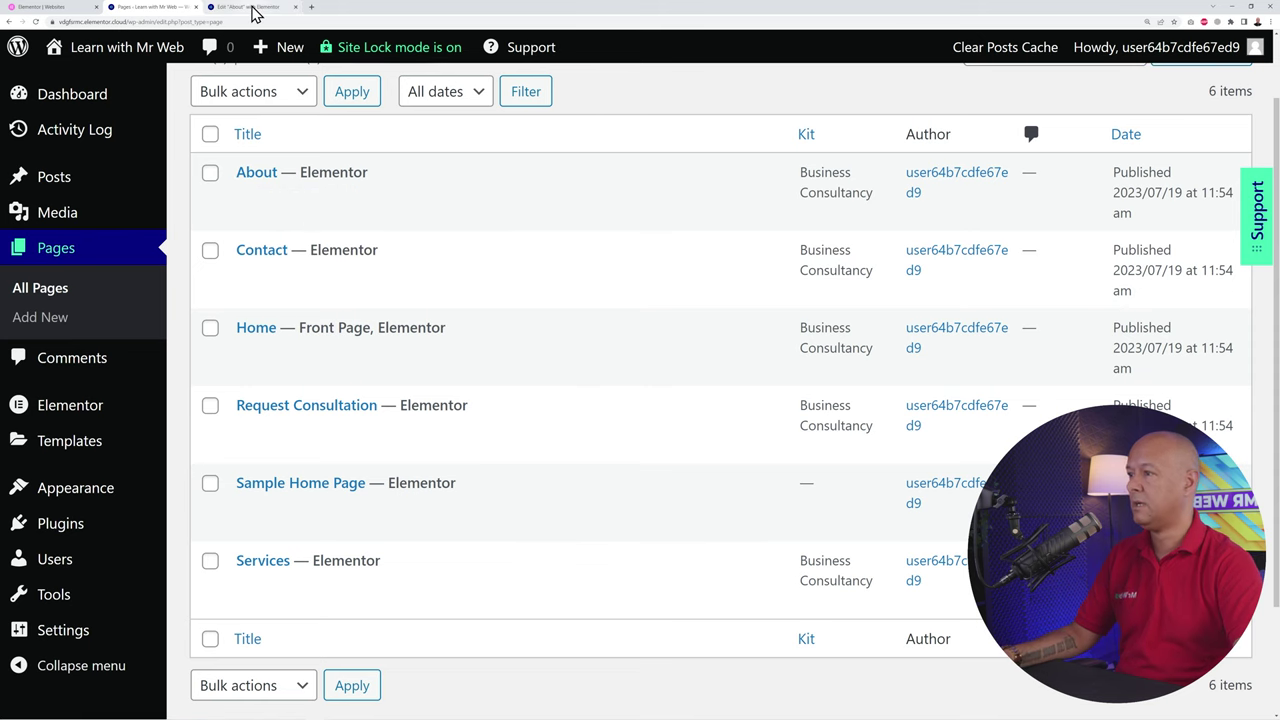
click(252, 8)
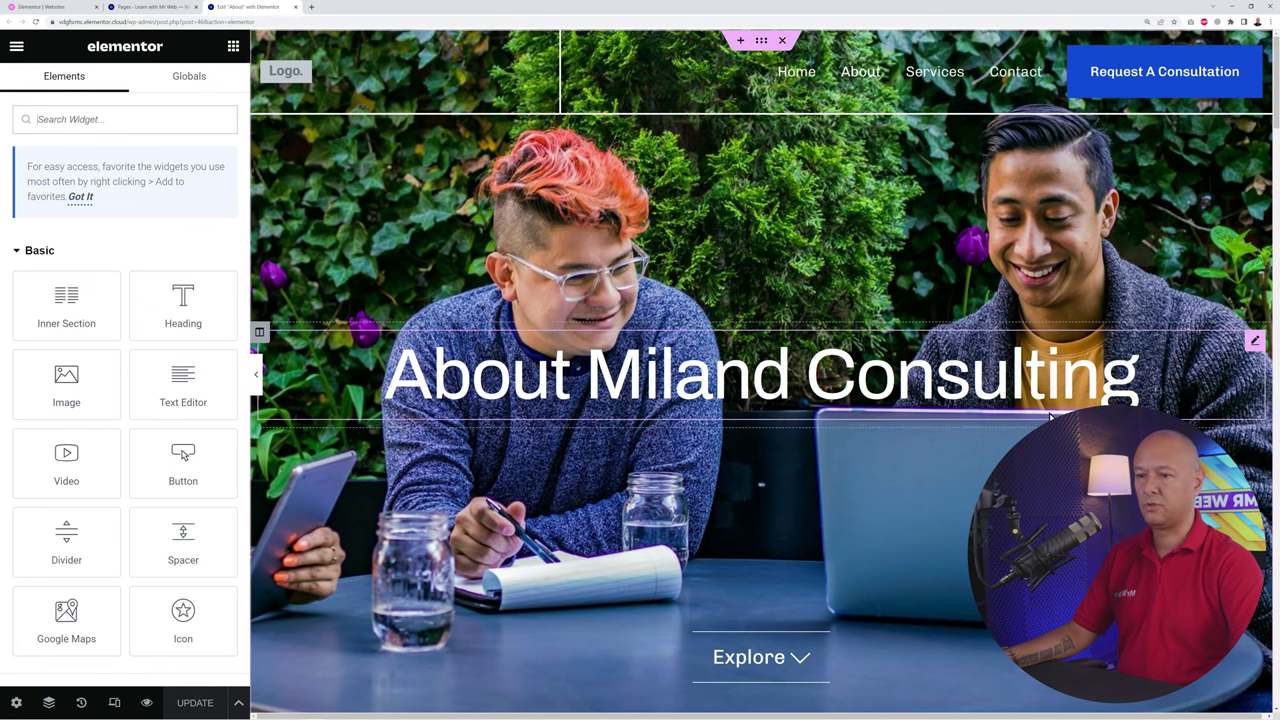
Step: Inspect the 'About Miland Consulting' heading's content and style settings
click(1252, 343)
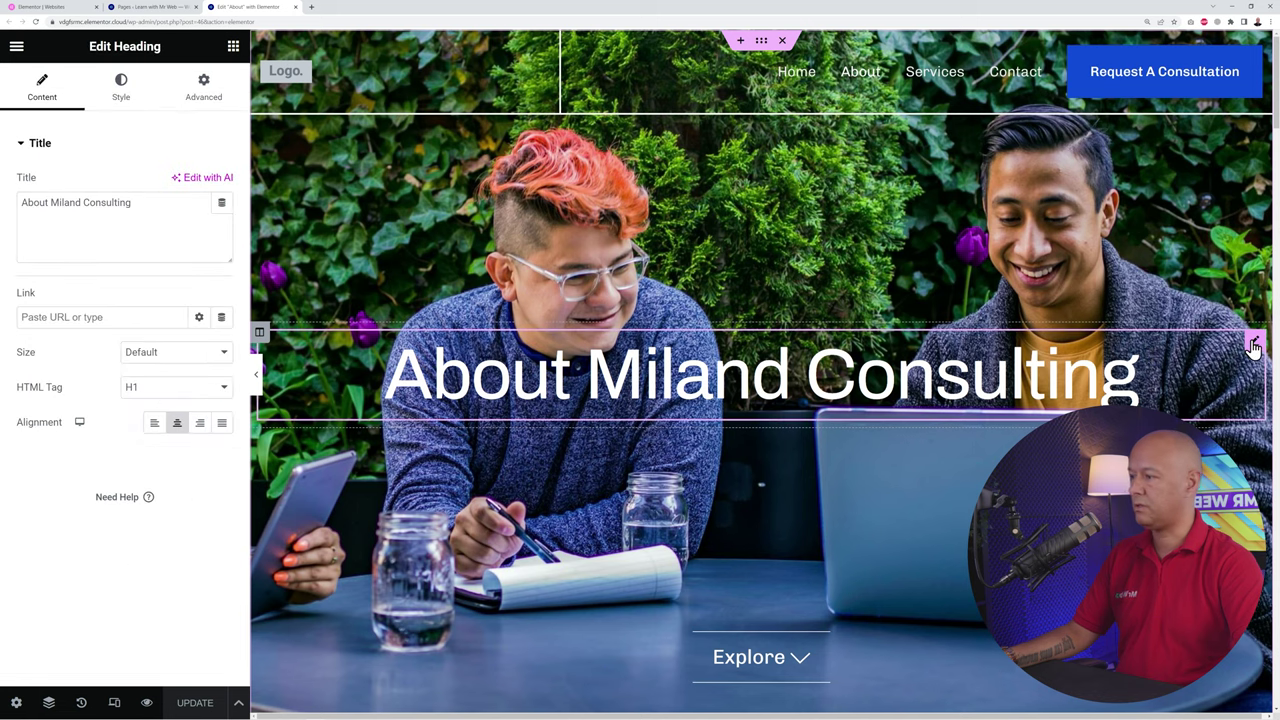
triple_click(166, 223)
click(120, 100)
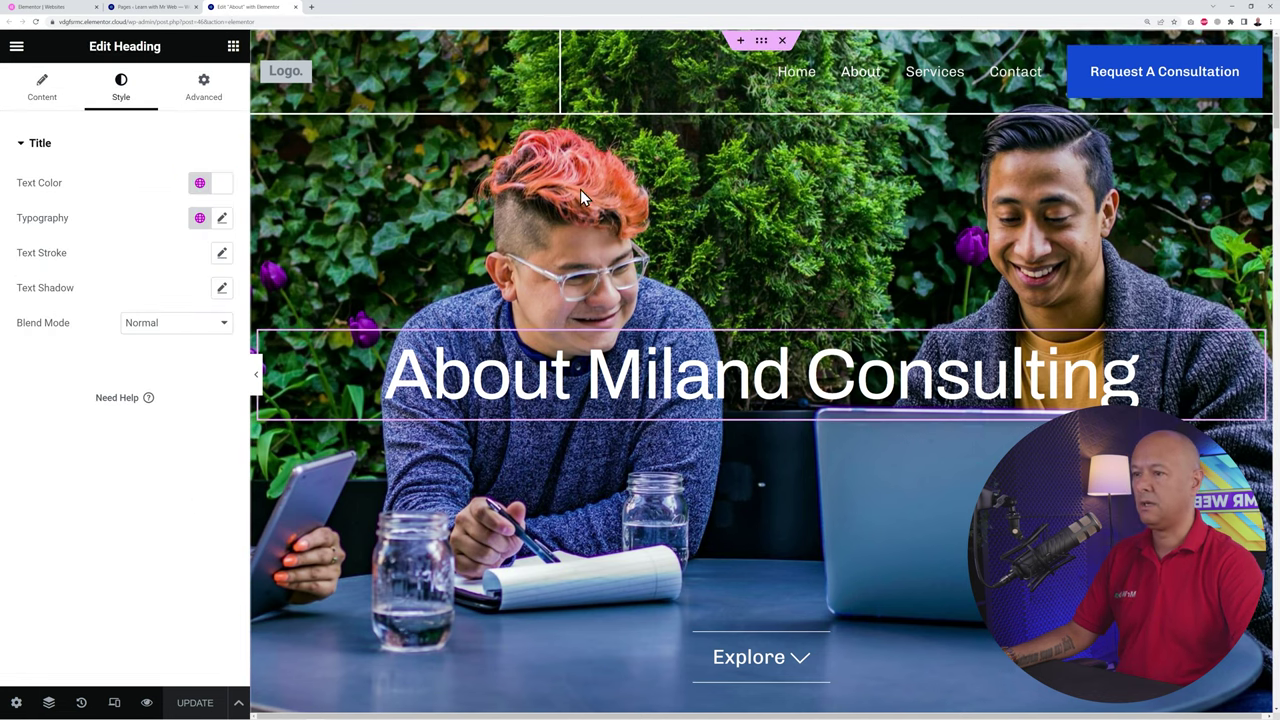
Step: Check the hero section's background image style settings, then close the About editor tab
right_click(428, 192)
click(445, 202)
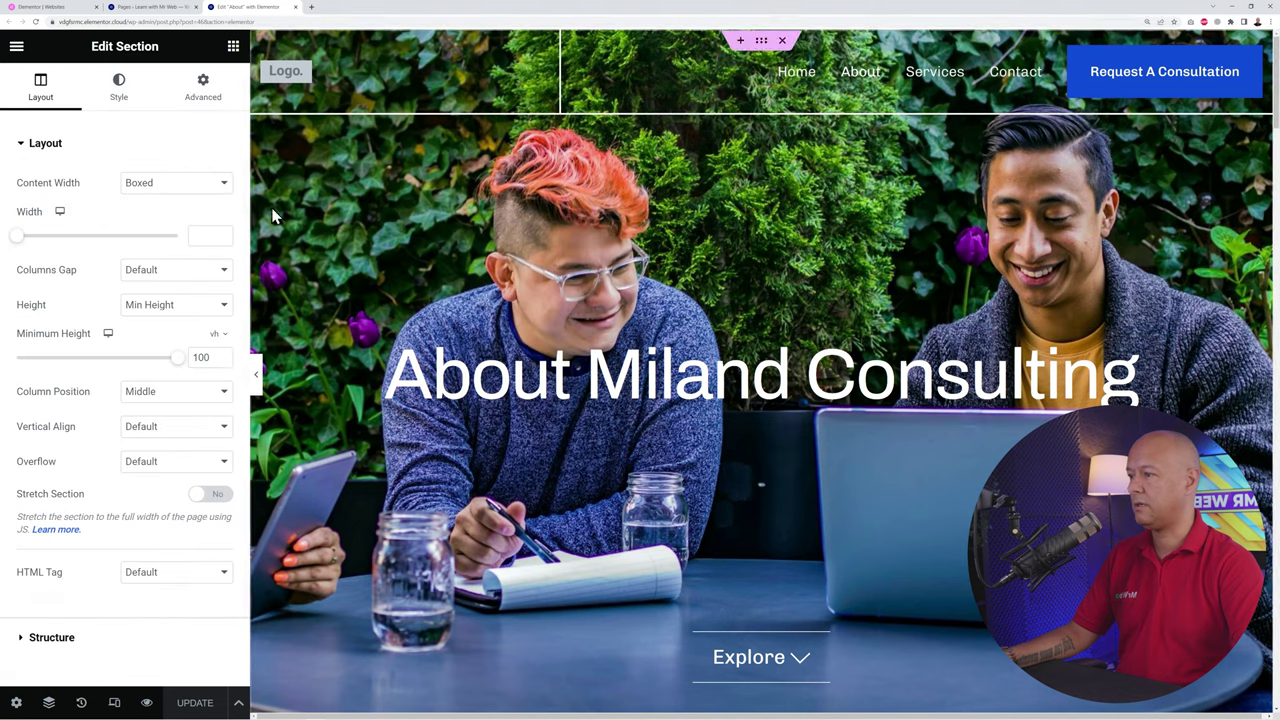
click(116, 102)
mouse_move(98, 330)
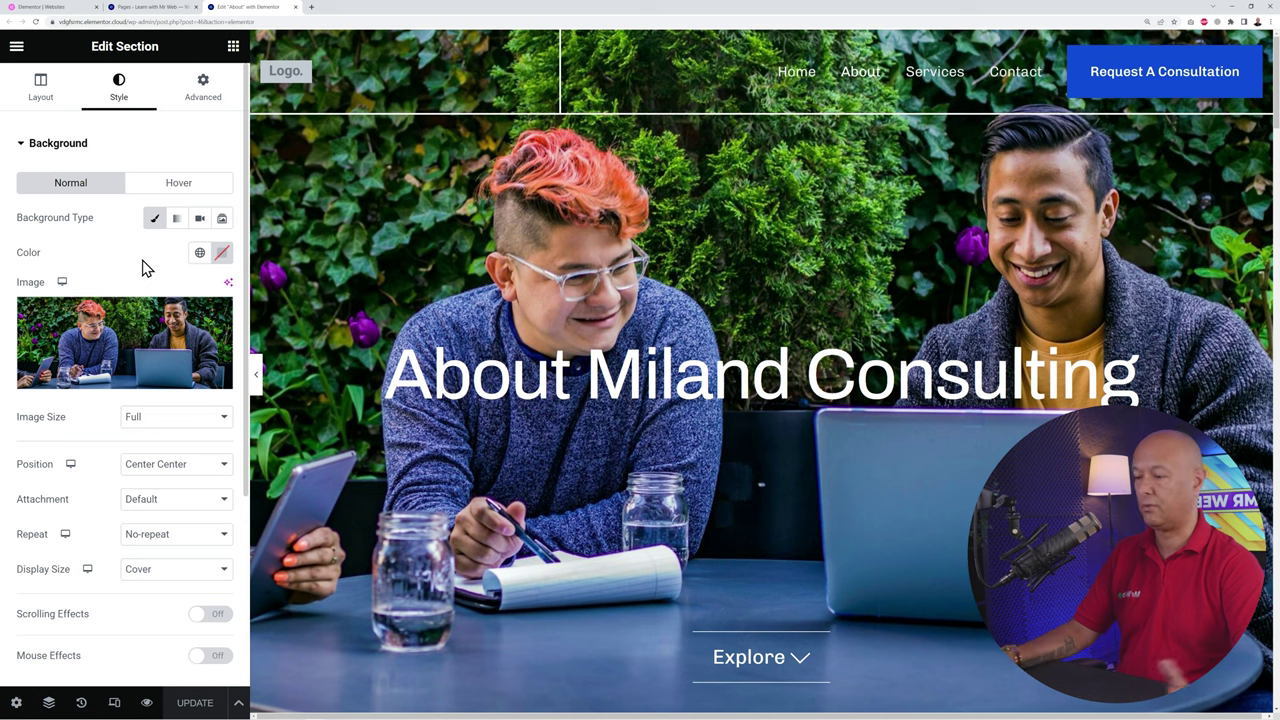
scroll(815, 495, down, 2)
scroll(801, 497, down, 4)
scroll(886, 500, up, 6)
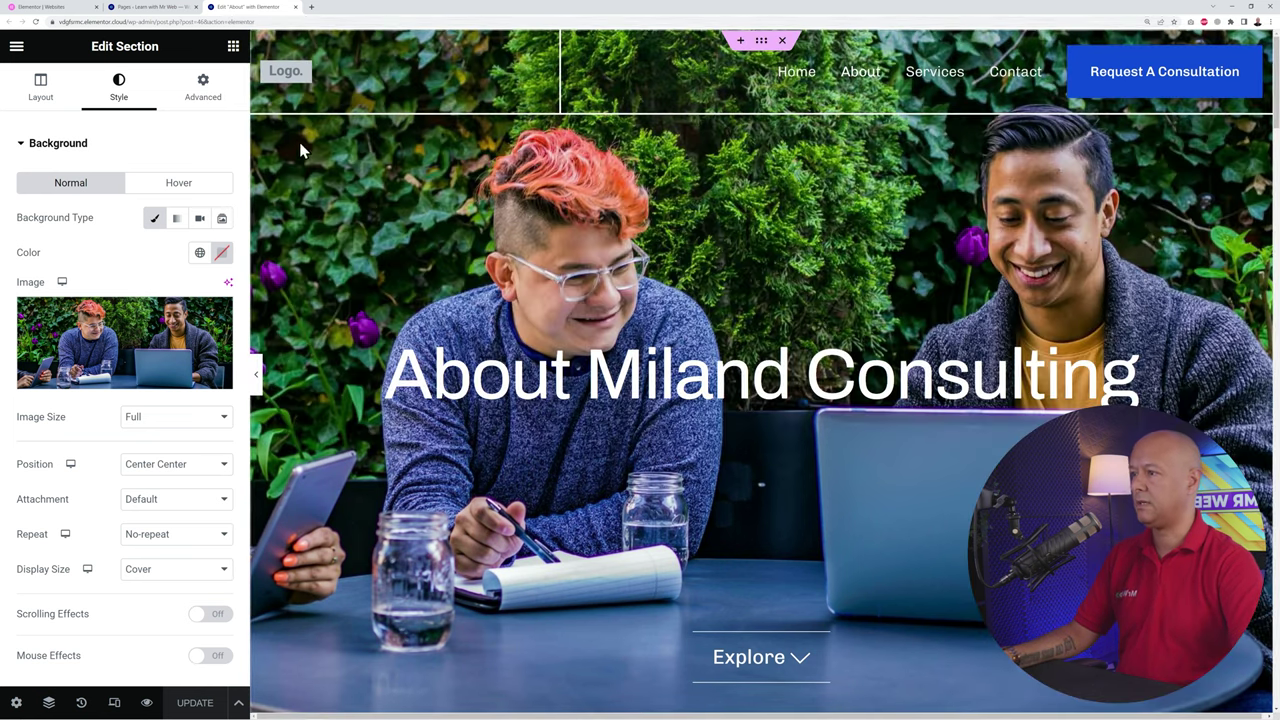
click(296, 8)
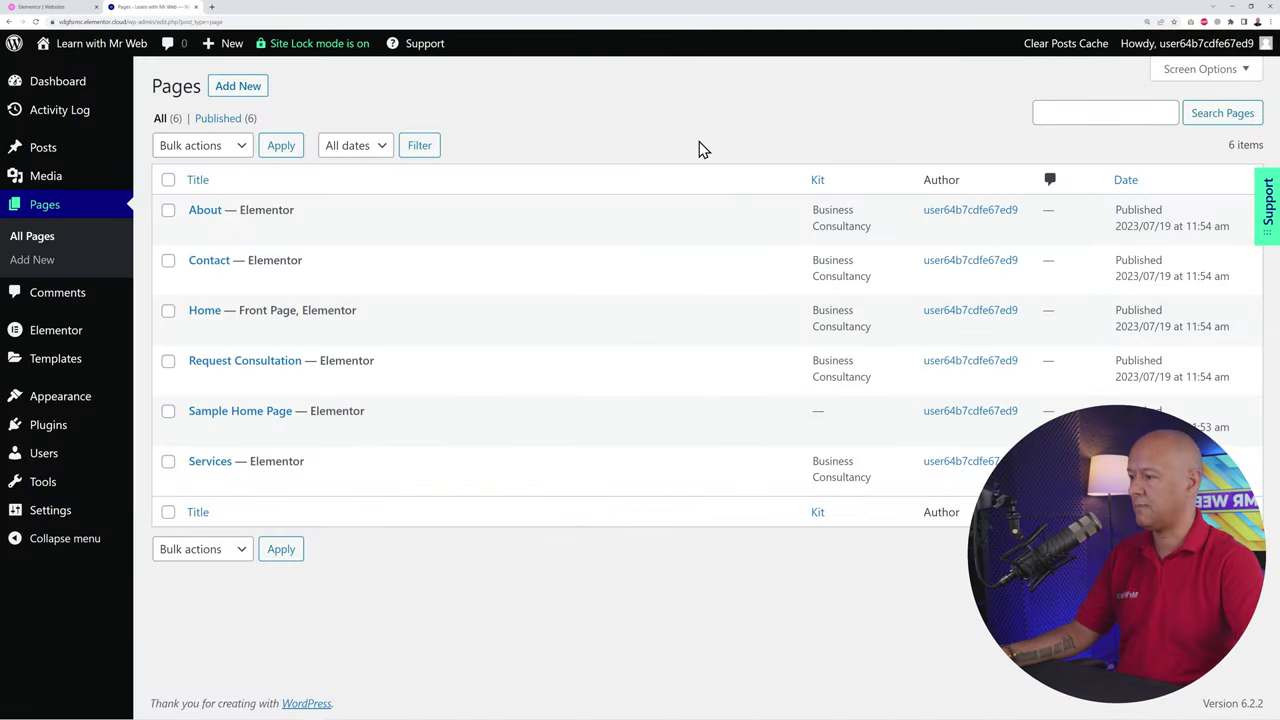
Step: Open the live 'Build Websites With Mr Web' homepage in a new tab and scroll through it
mouse_move(101, 52)
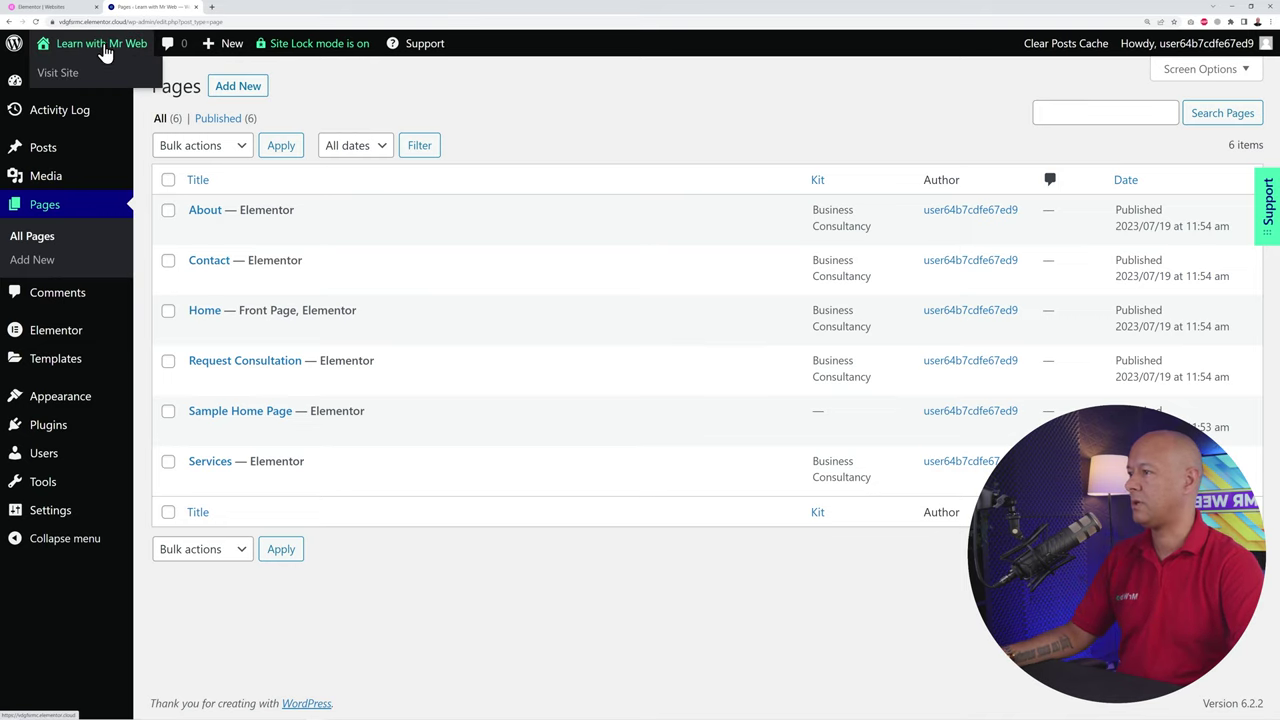
right_click(72, 82)
click(105, 90)
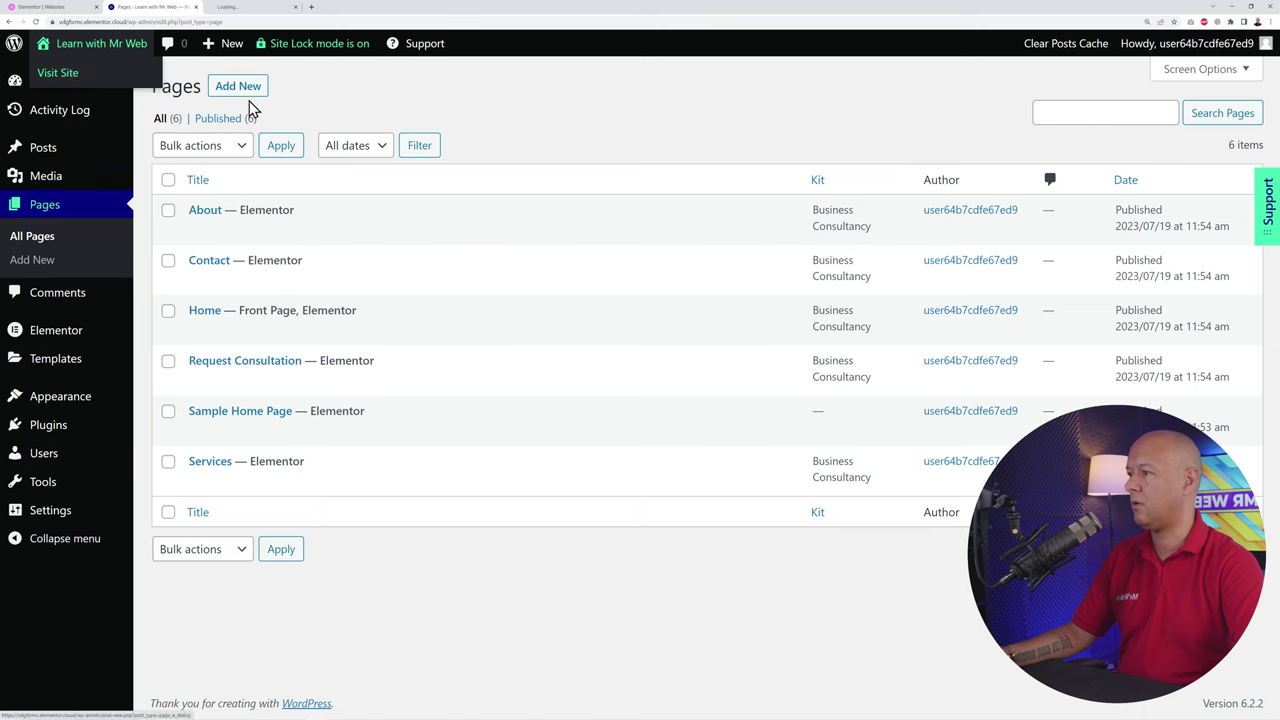
click(252, 9)
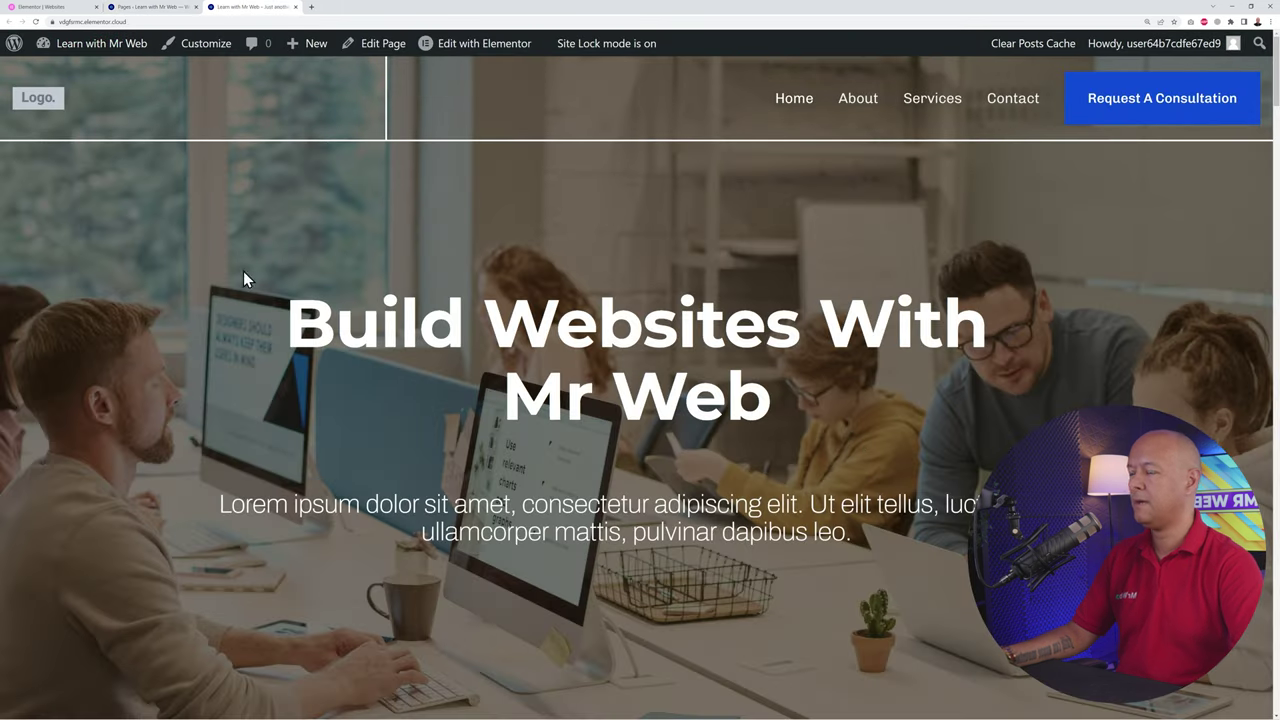
scroll(855, 445, down, 15)
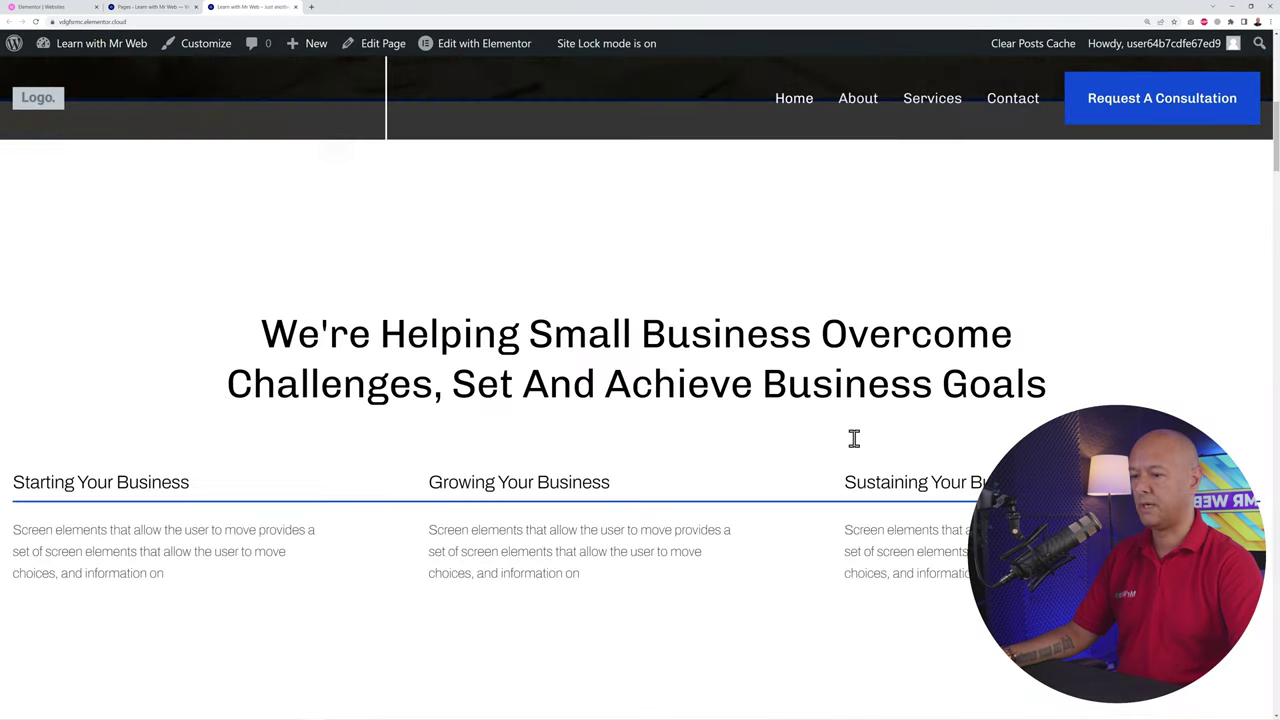
scroll(858, 452, up, 15)
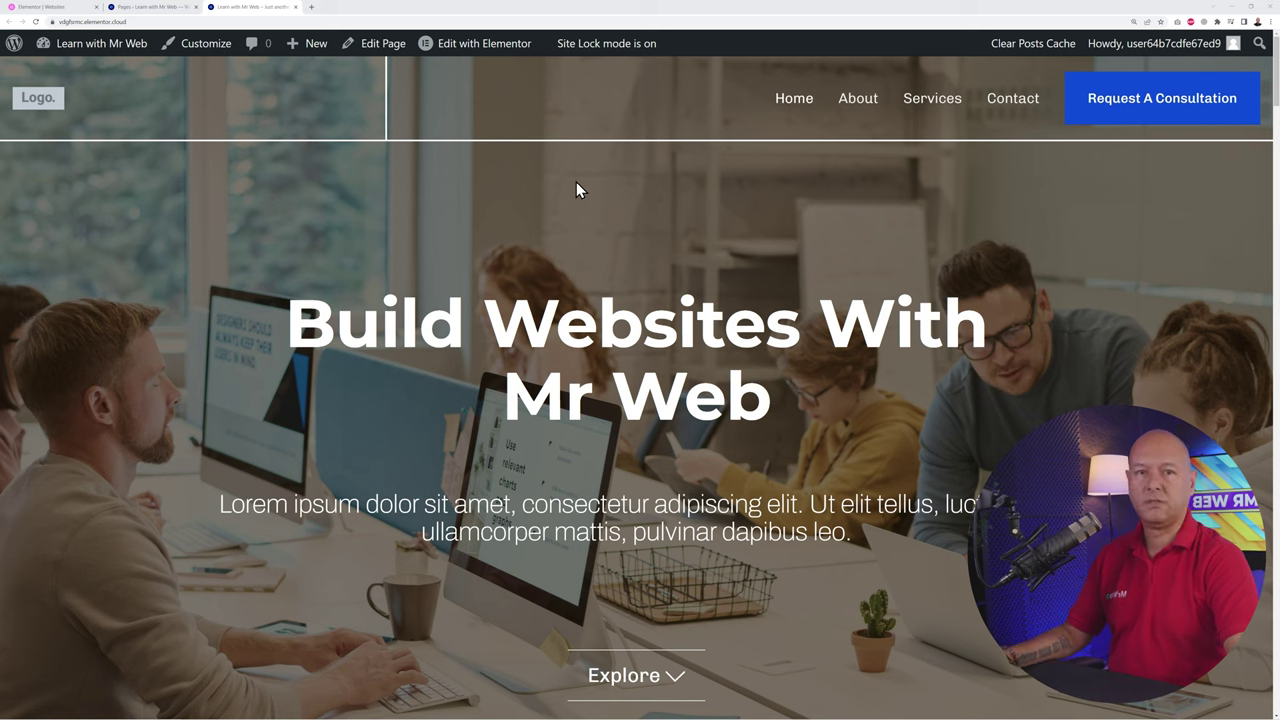
click(160, 8)
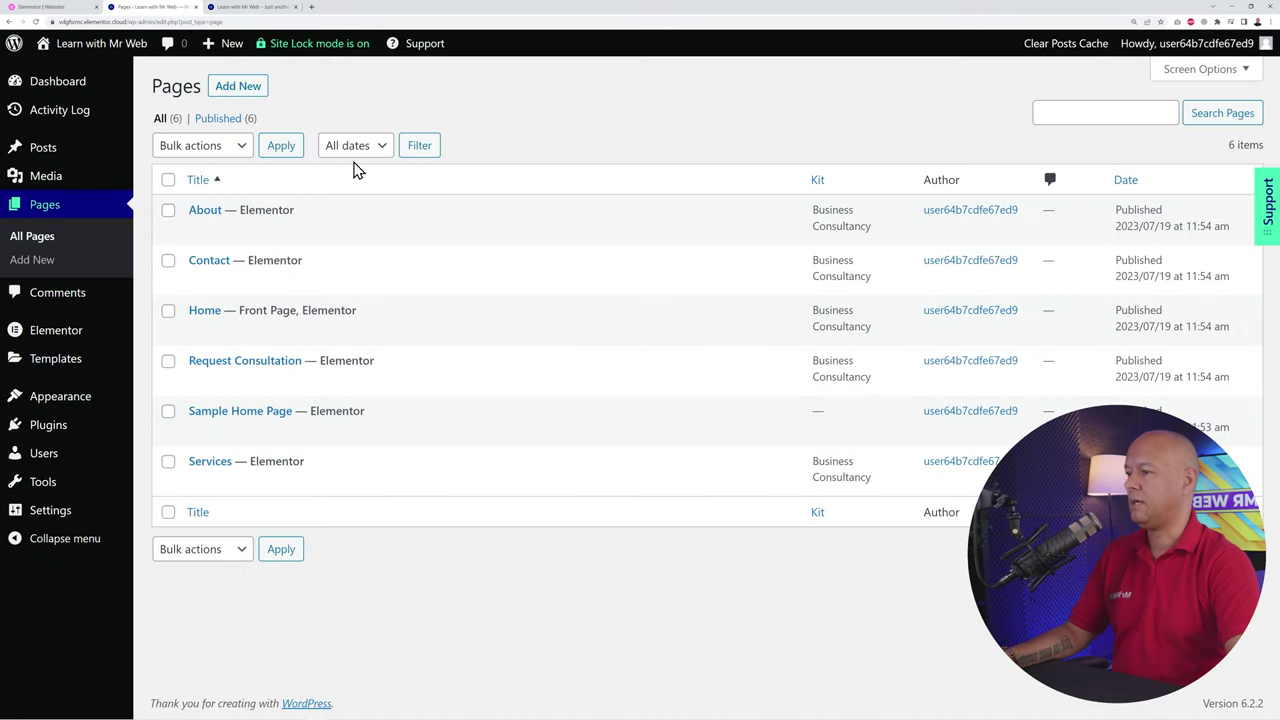
click(263, 10)
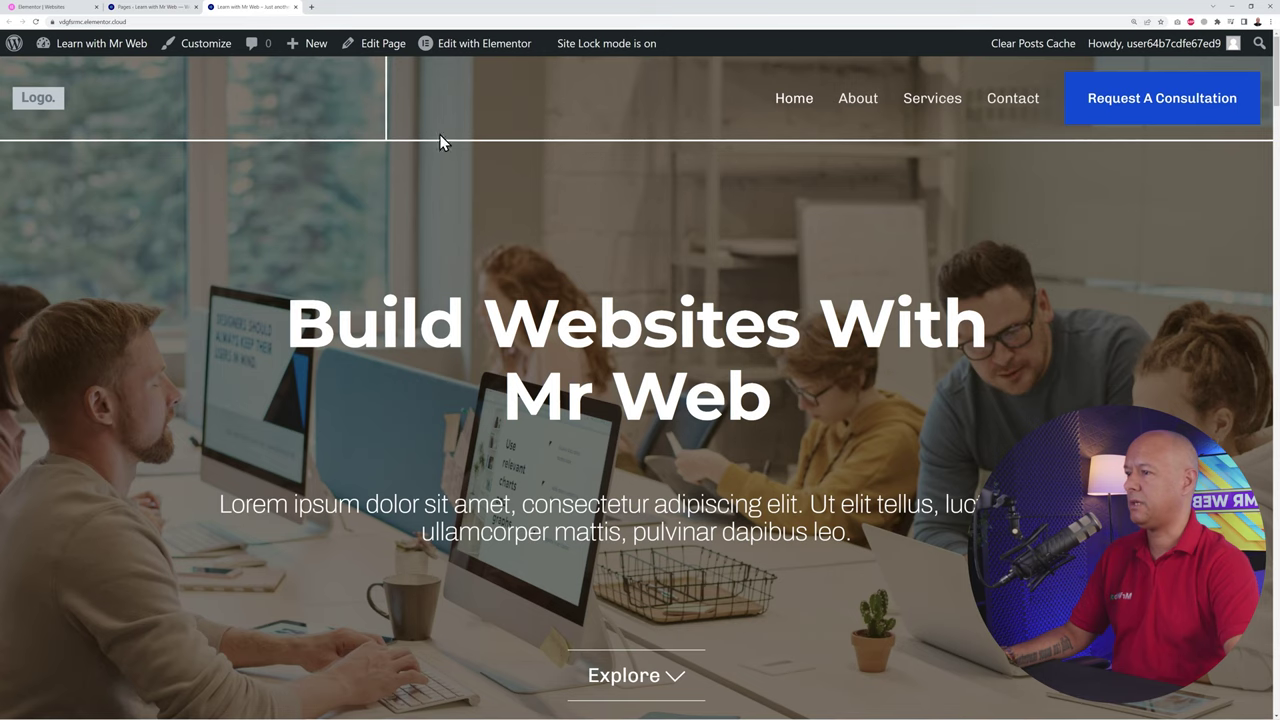
mouse_move(460, 48)
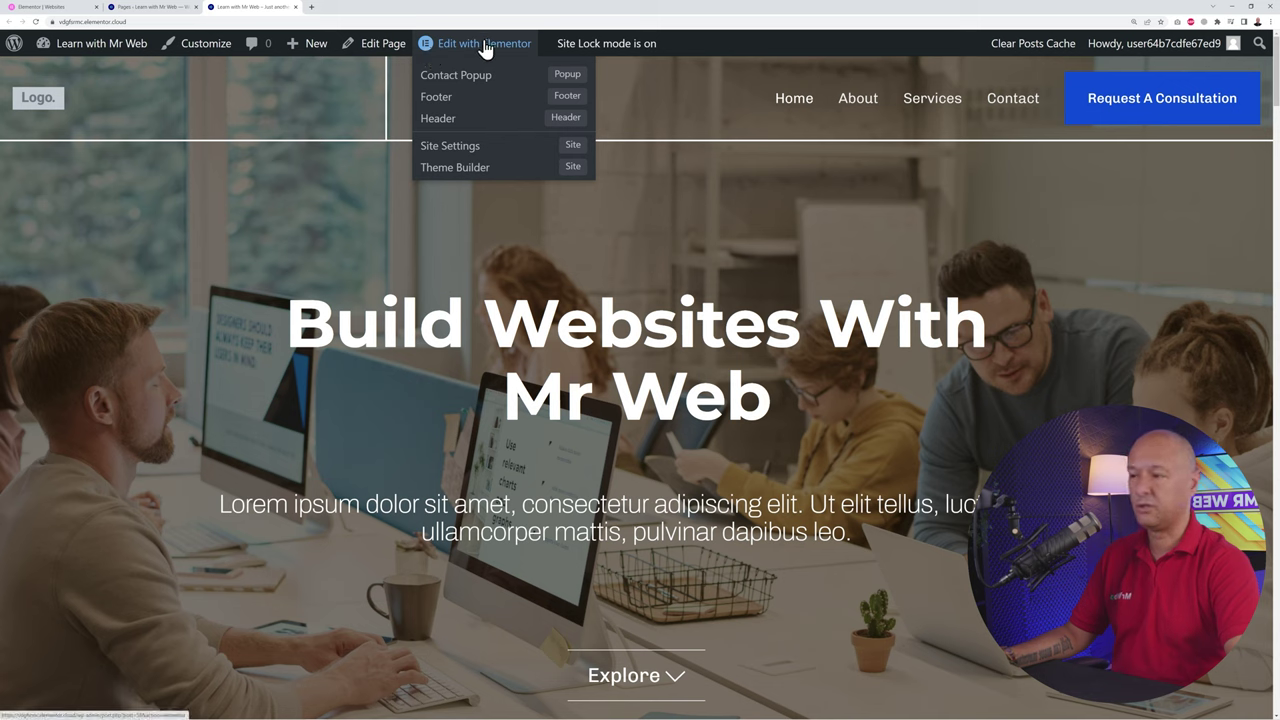
Step: Open the Header template in the Elementor editor in a new tab from Edit with Elementor
right_click(441, 126)
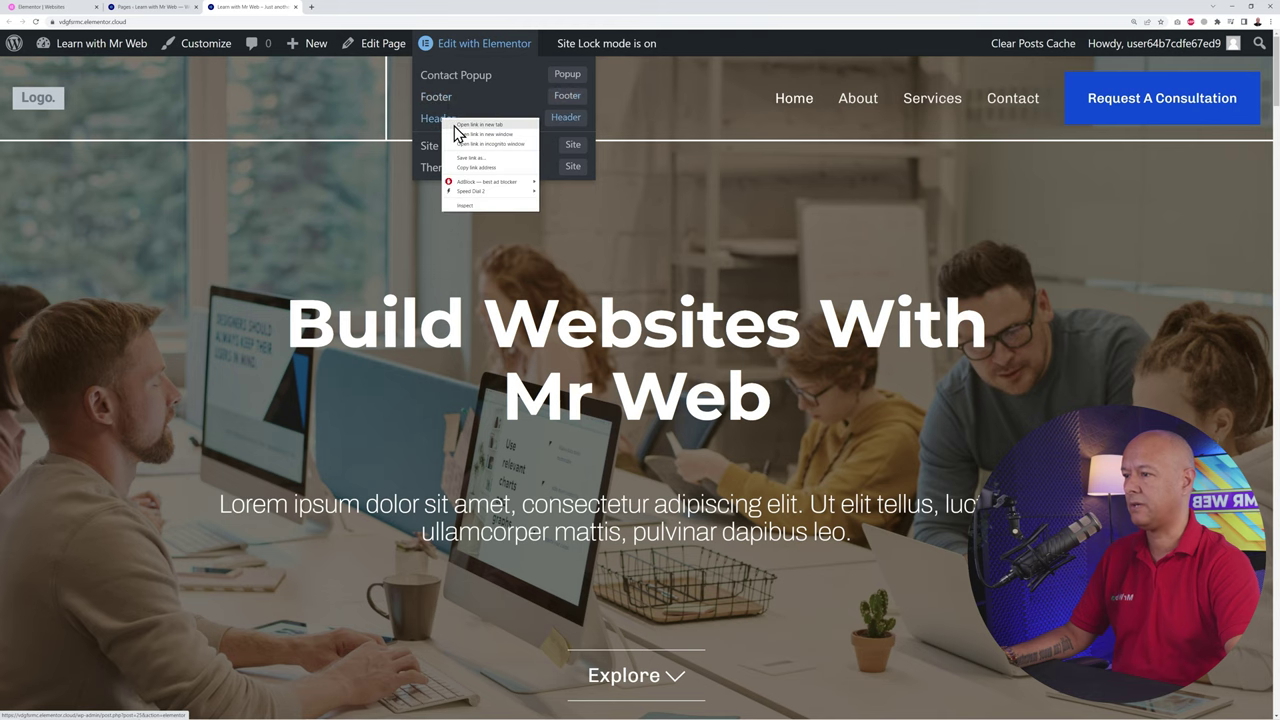
click(455, 125)
click(355, 7)
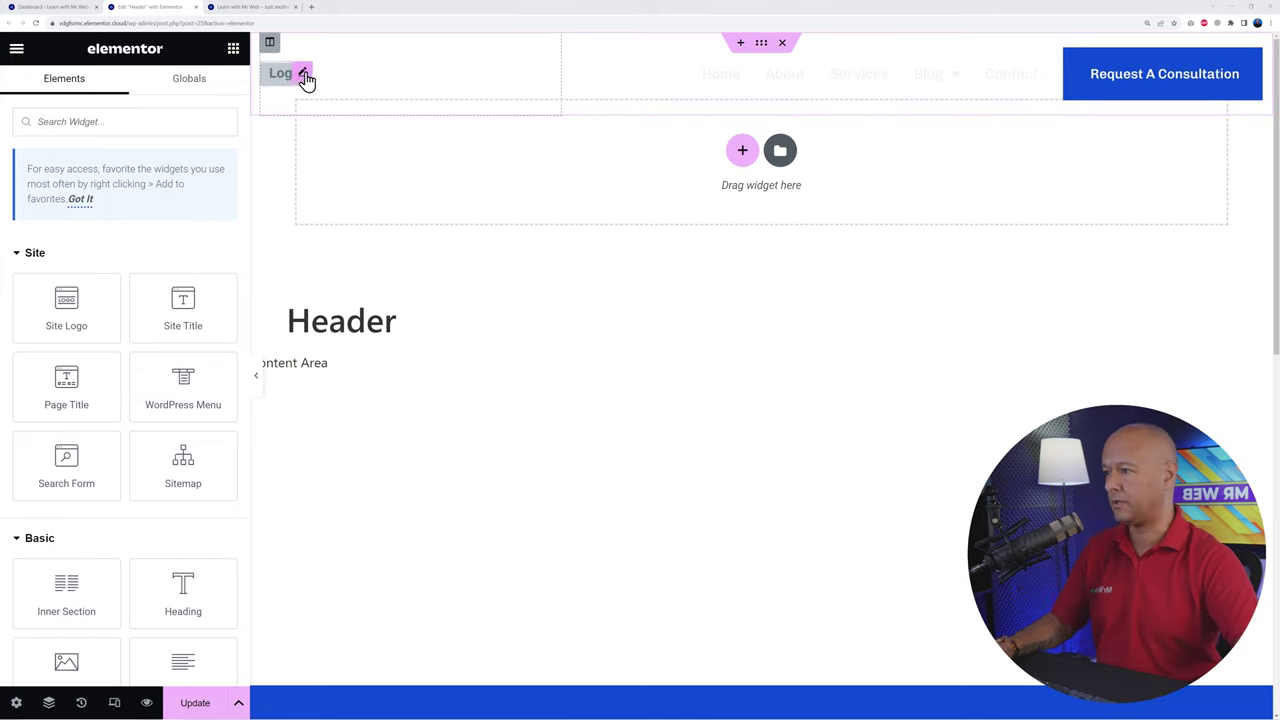
Step: Go from the Logo widget to the Site Logo setting and open the Insert Media library
click(300, 80)
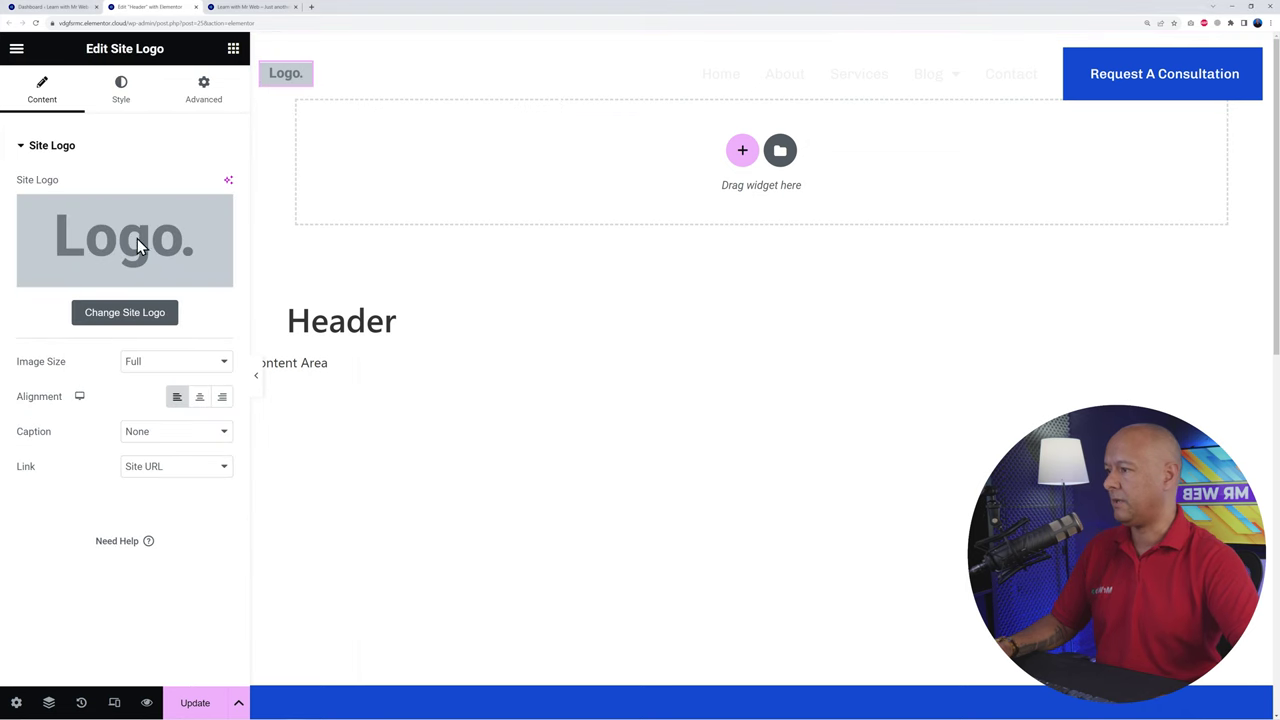
click(144, 322)
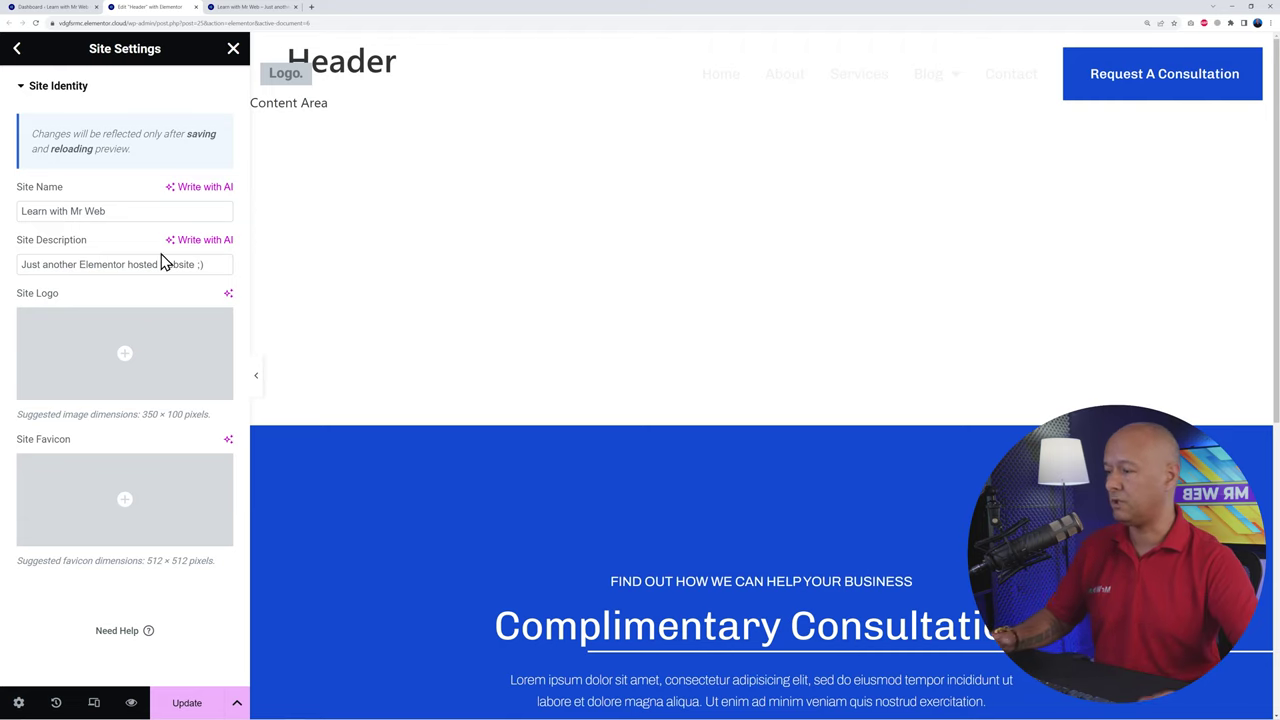
click(130, 361)
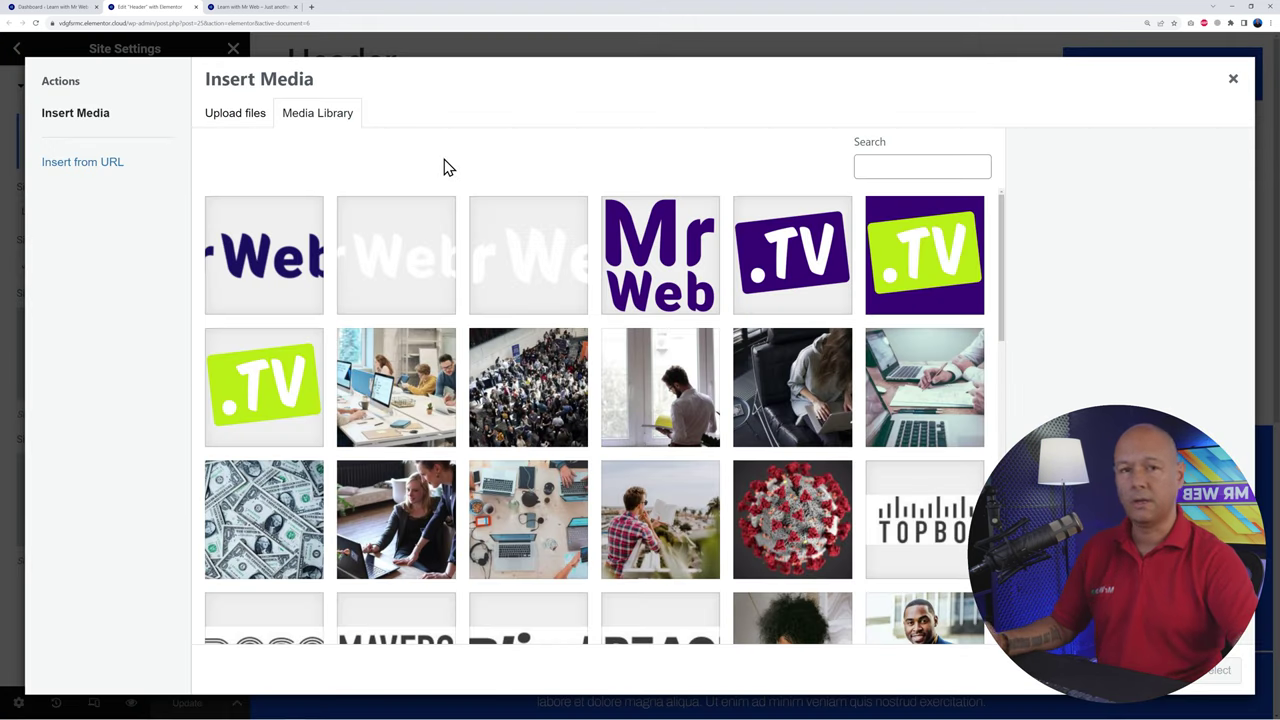
Step: Make the white Mr-Web-like-Webflow-TV.png from the Media Library the Site Logo and update the site settings
click(244, 121)
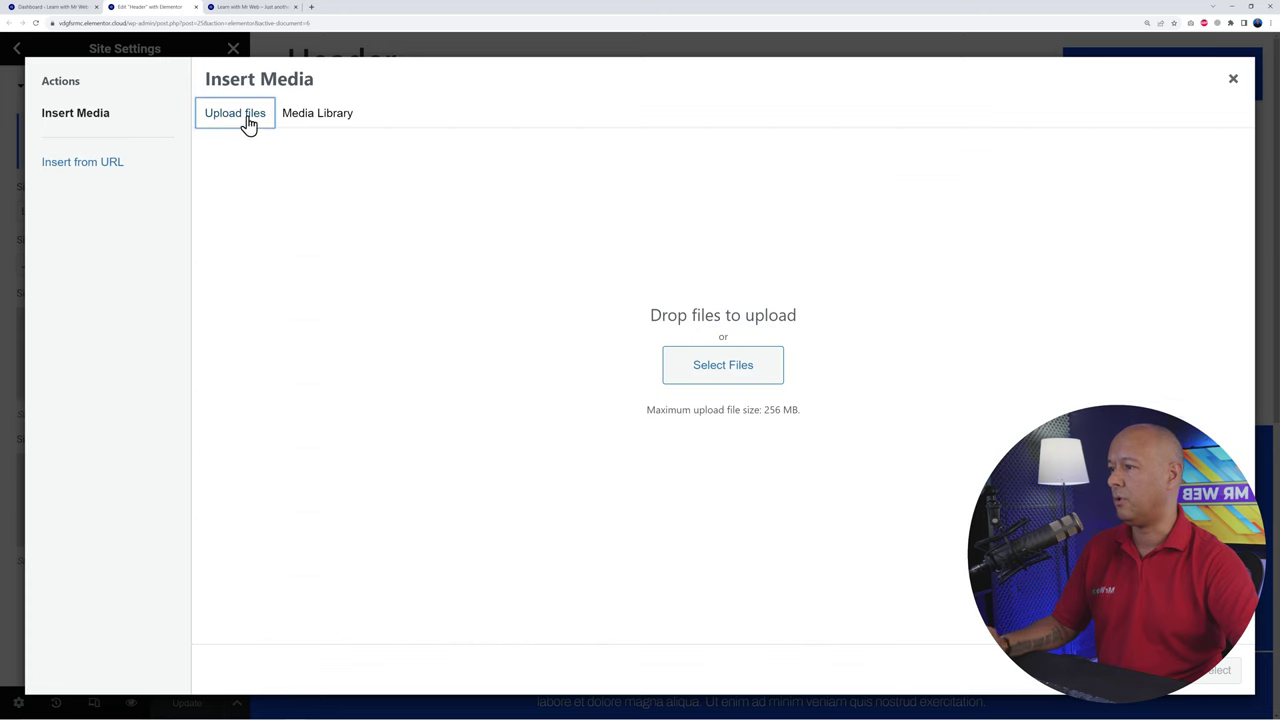
click(317, 115)
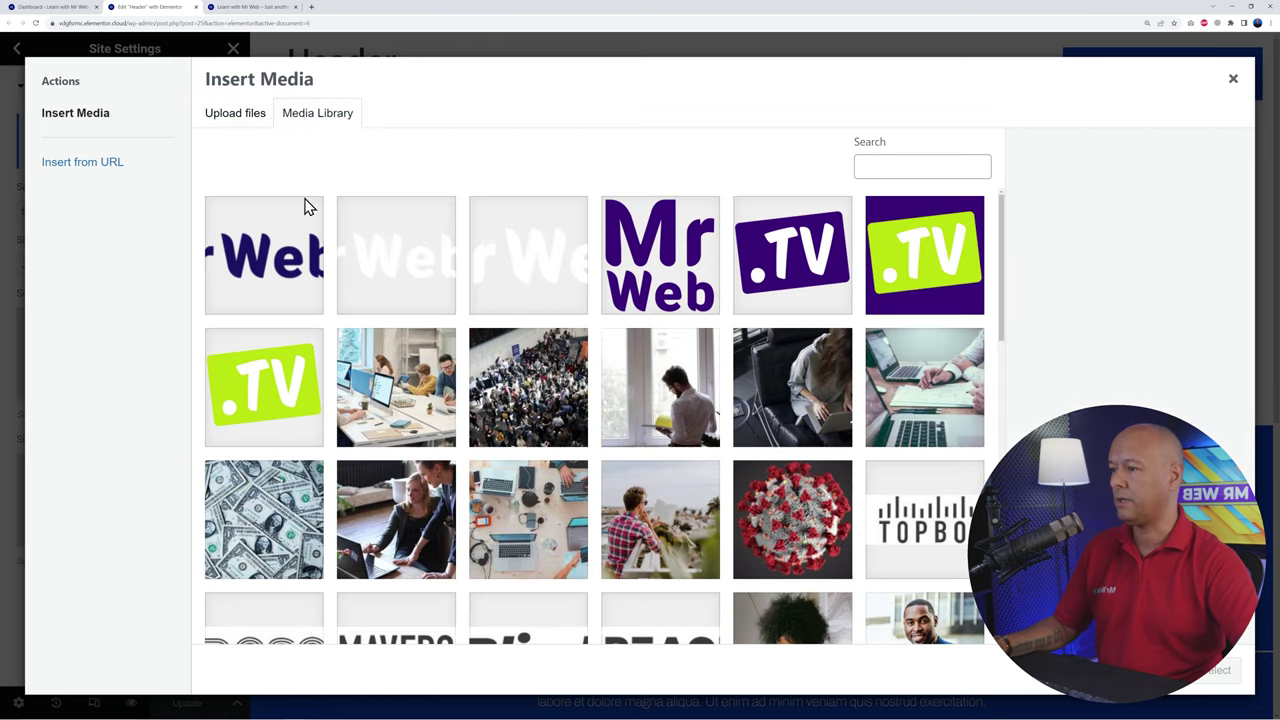
click(278, 278)
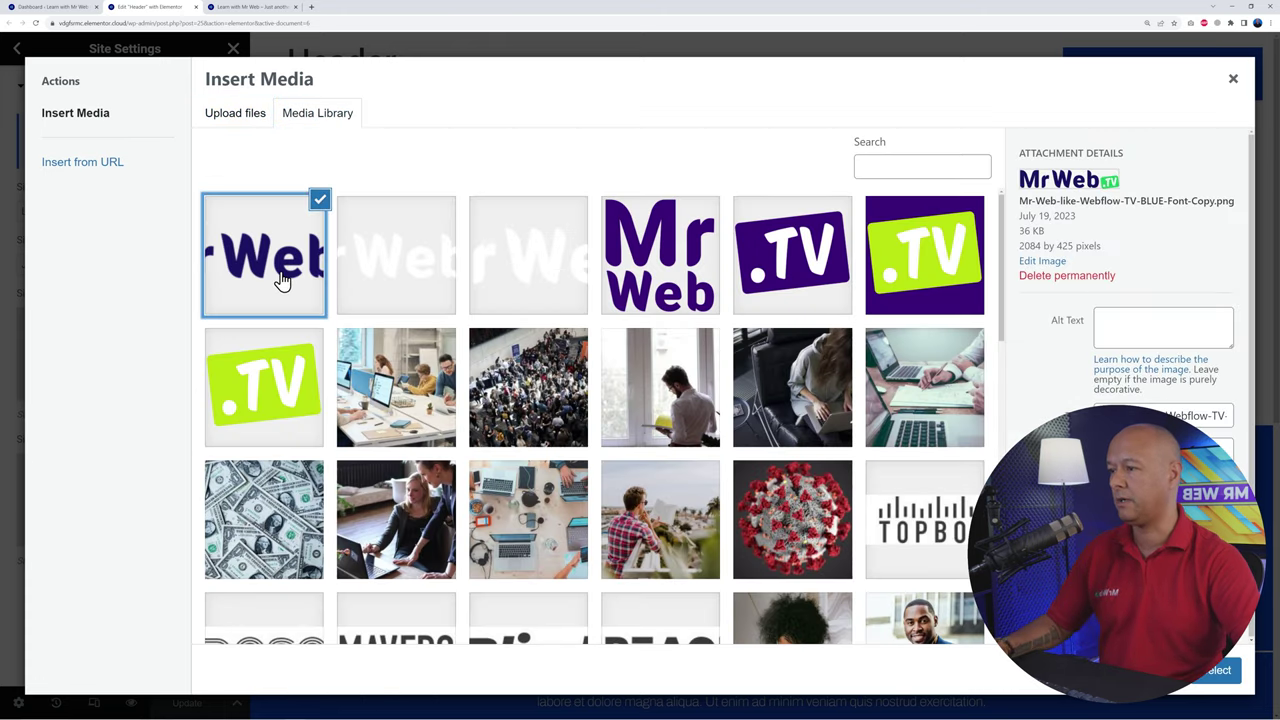
click(400, 280)
click(292, 279)
click(380, 278)
click(266, 7)
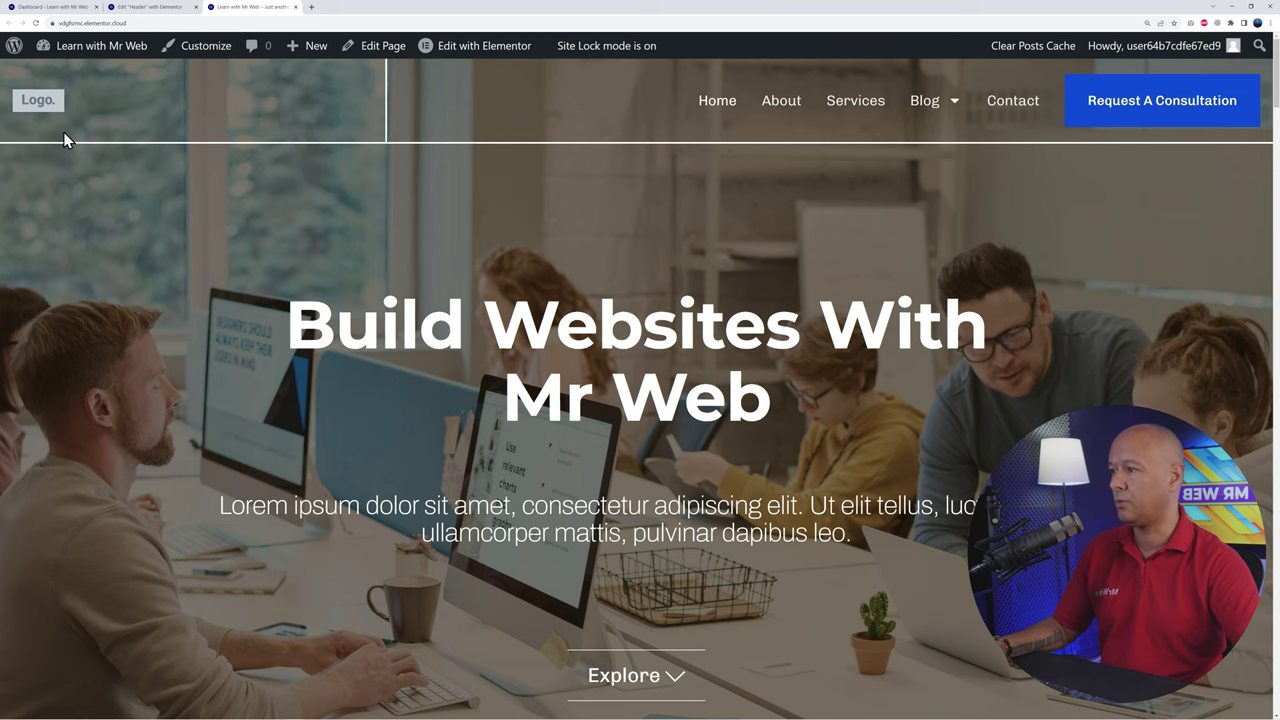
click(151, 8)
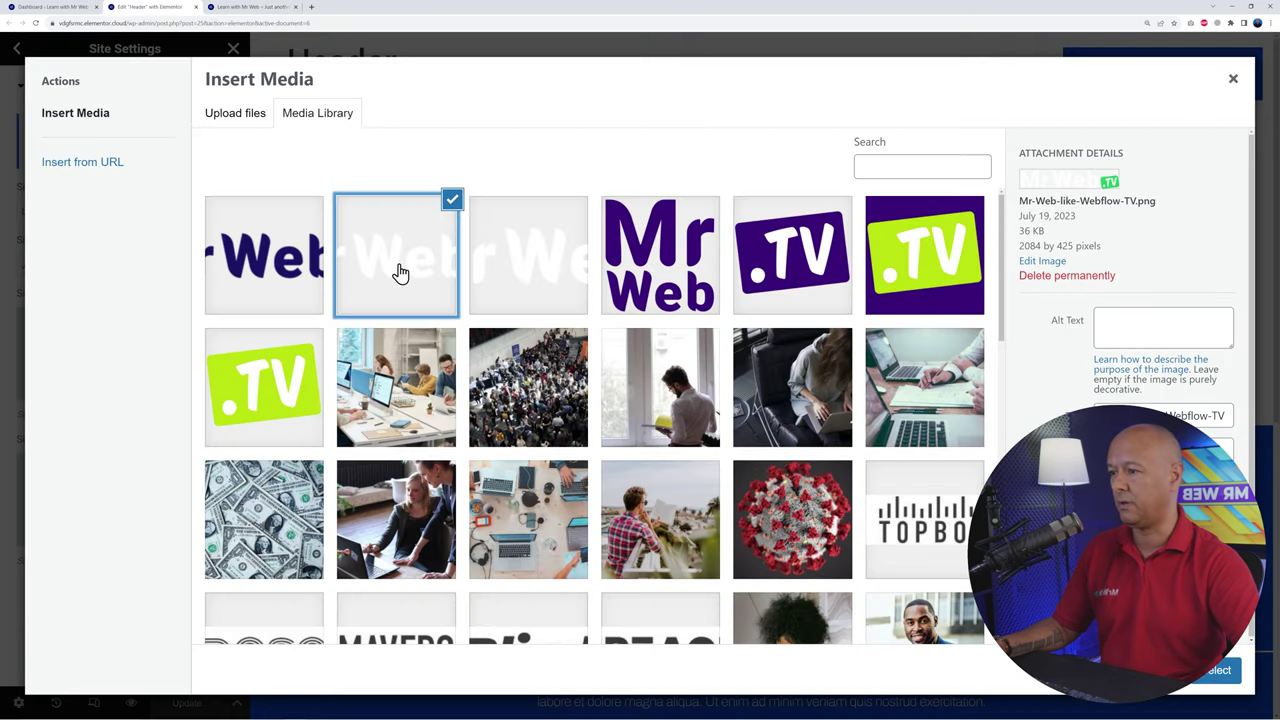
click(1215, 672)
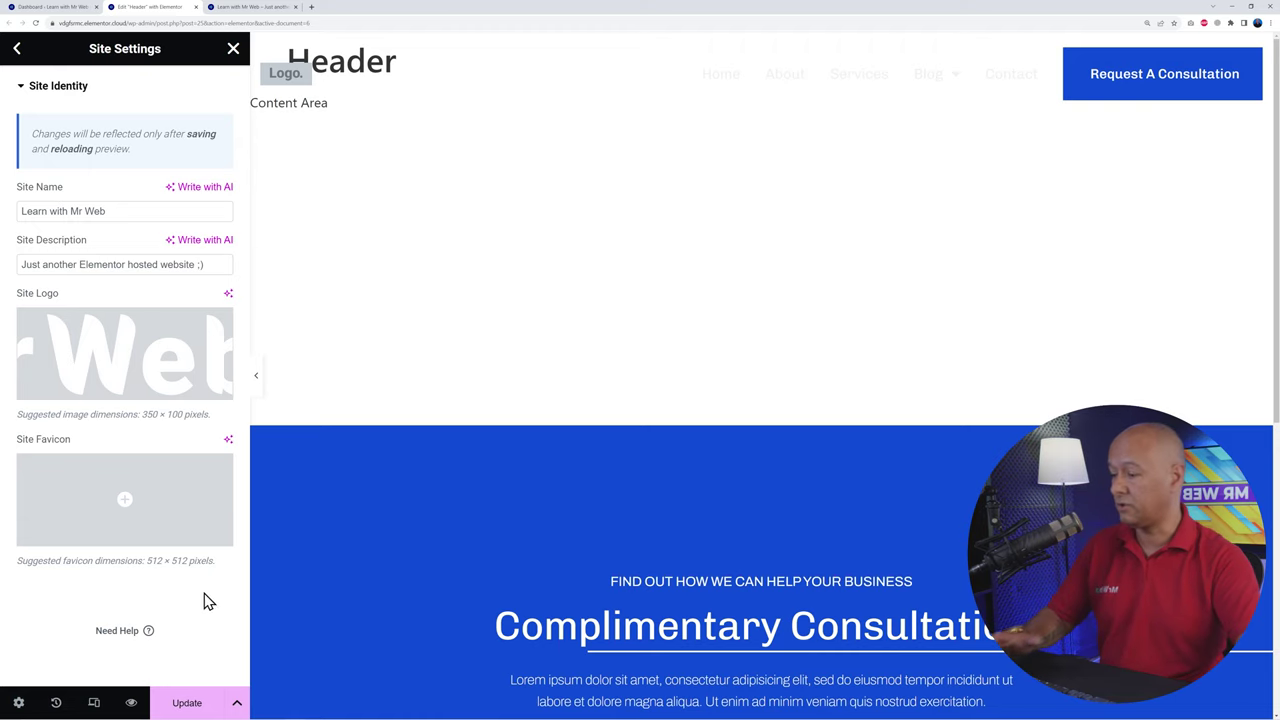
click(186, 700)
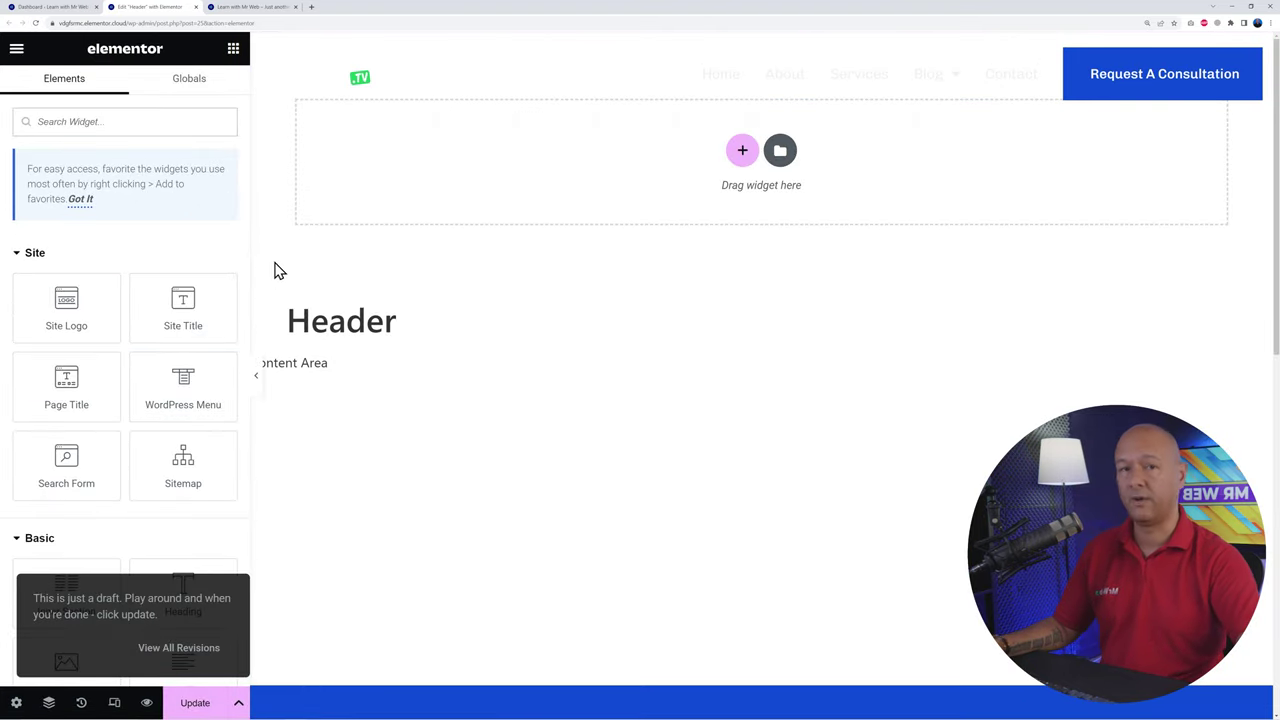
Step: Reload the live site to confirm the white MrWeb.TV header logo, then return to the Header editor
click(255, 7)
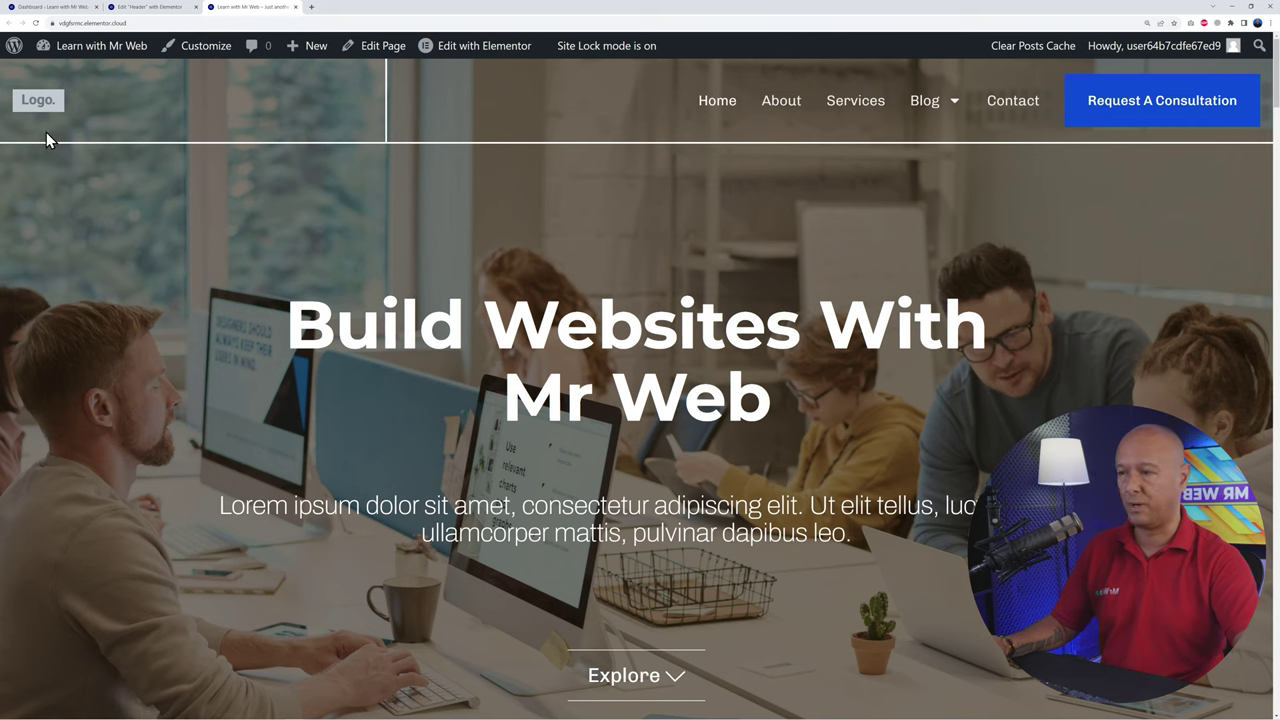
click(36, 22)
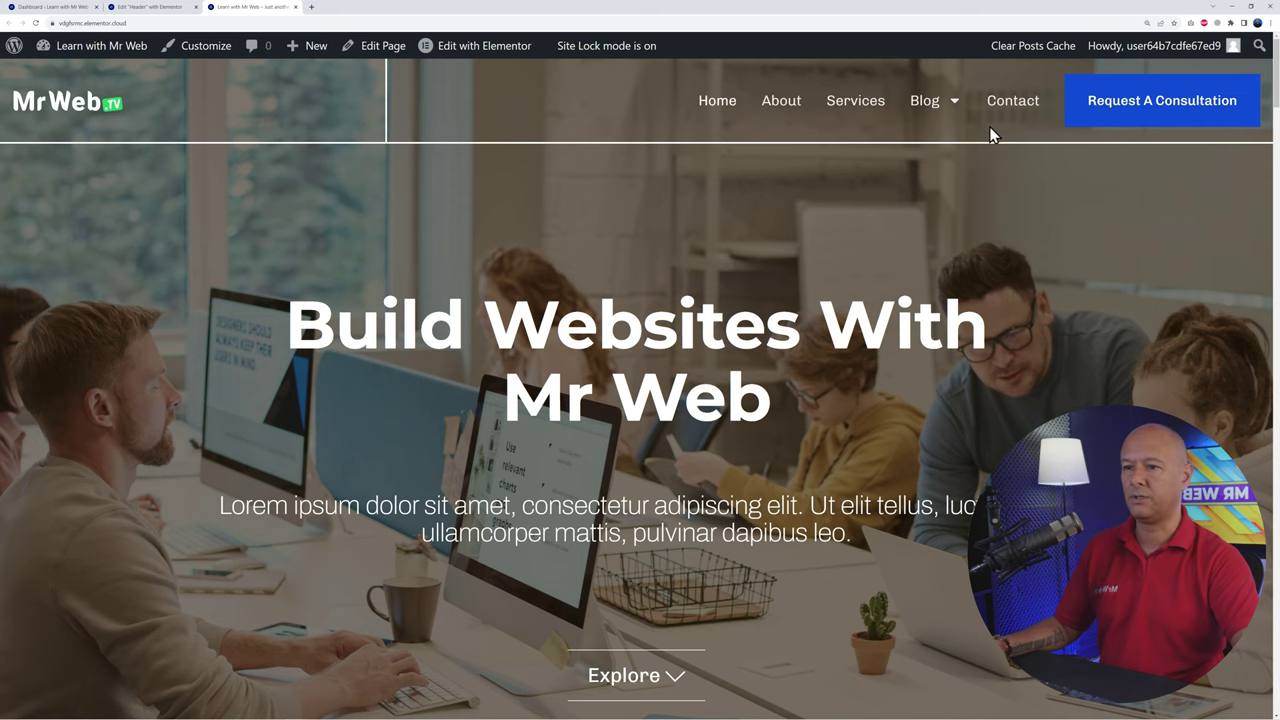
click(150, 8)
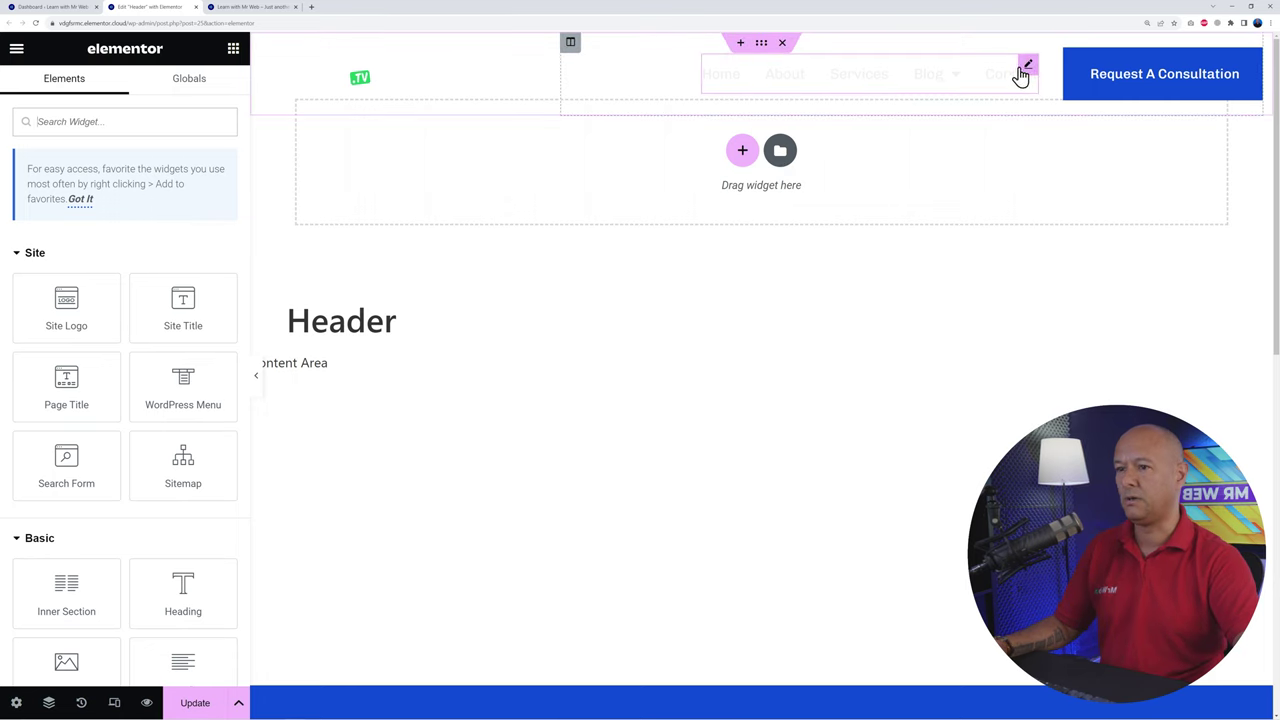
Step: Look over the navigation menu widget's settings, then go to the WordPress dashboard
click(1028, 70)
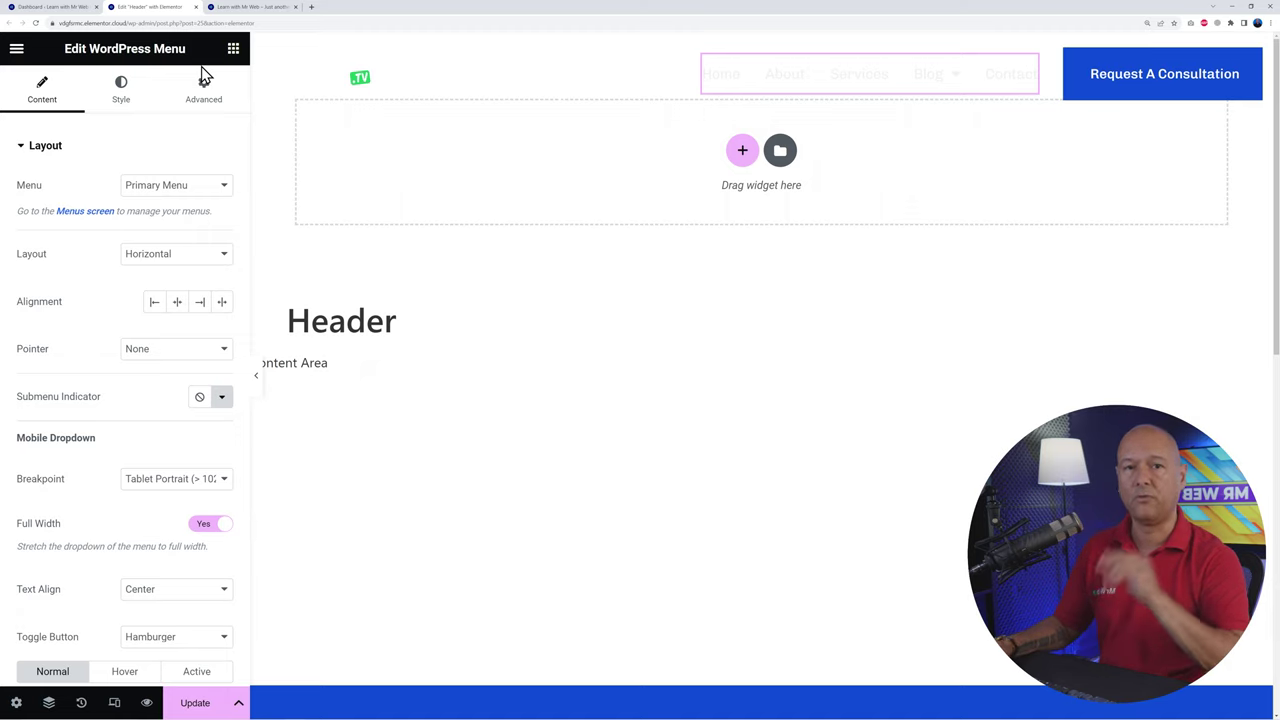
click(55, 7)
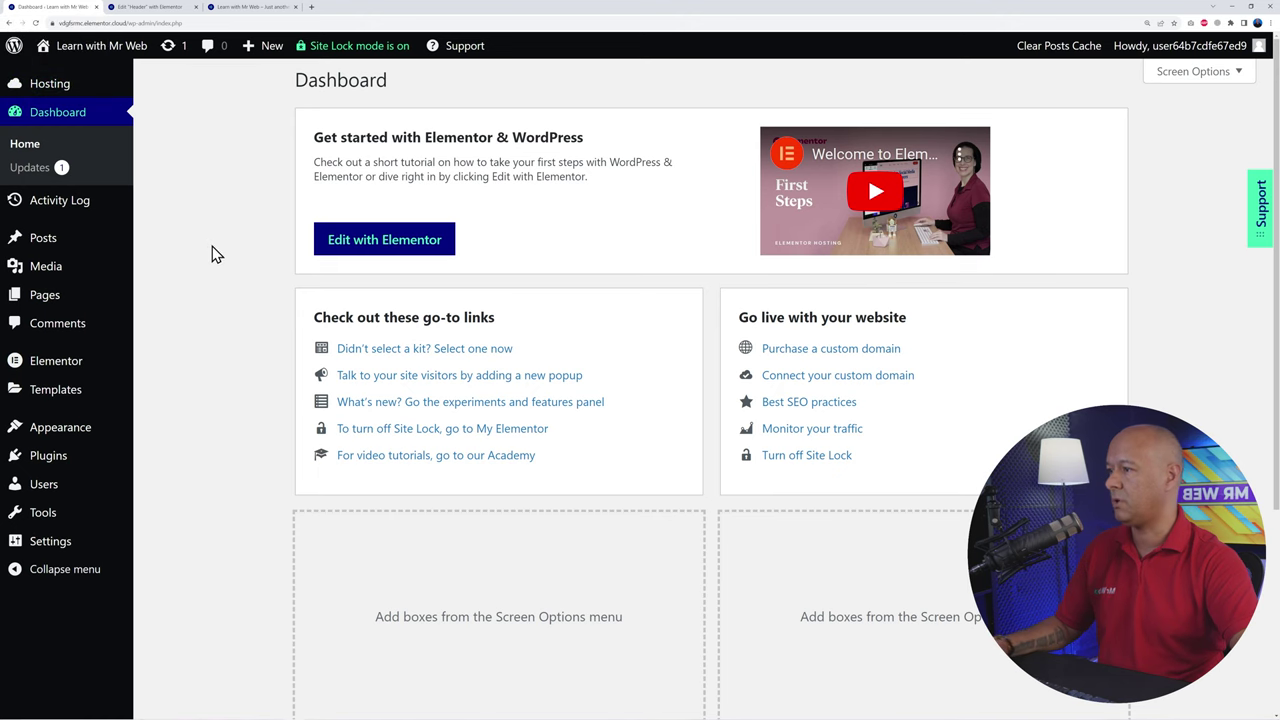
Step: Set the Flexbox Container and Nested Elements experiments to Active in Elementor's Features settings
mouse_move(71, 363)
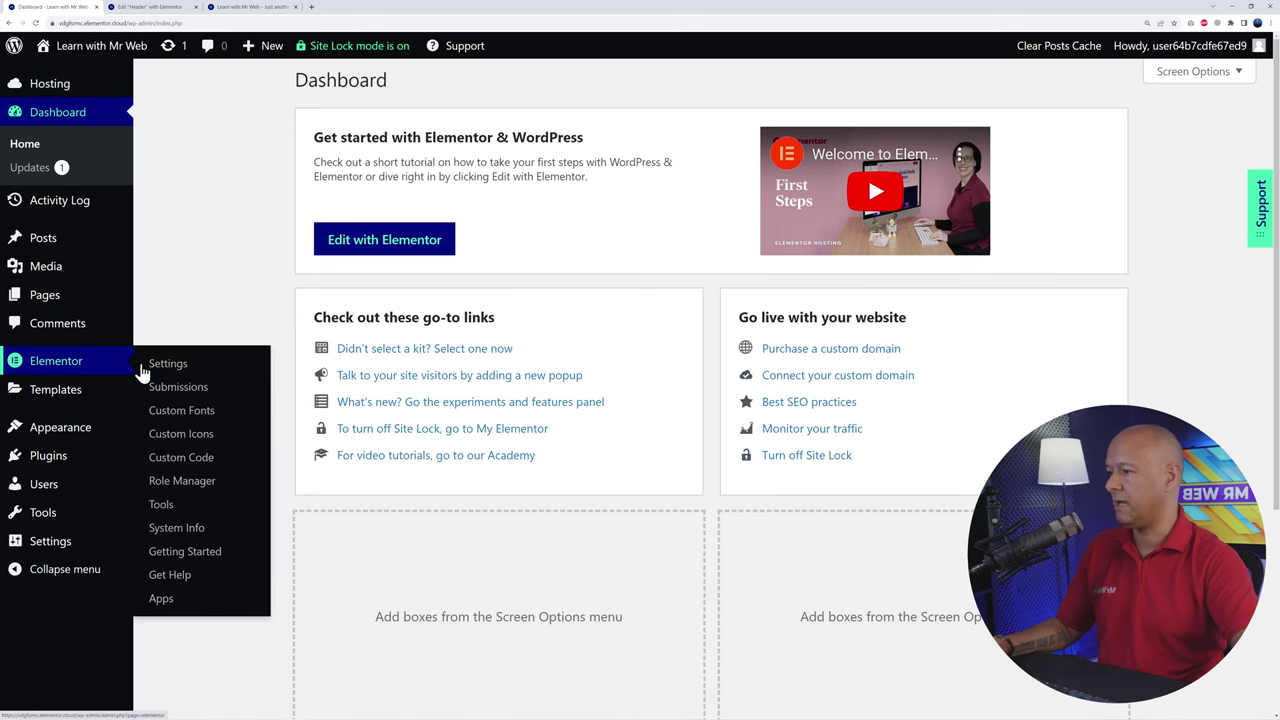
click(176, 368)
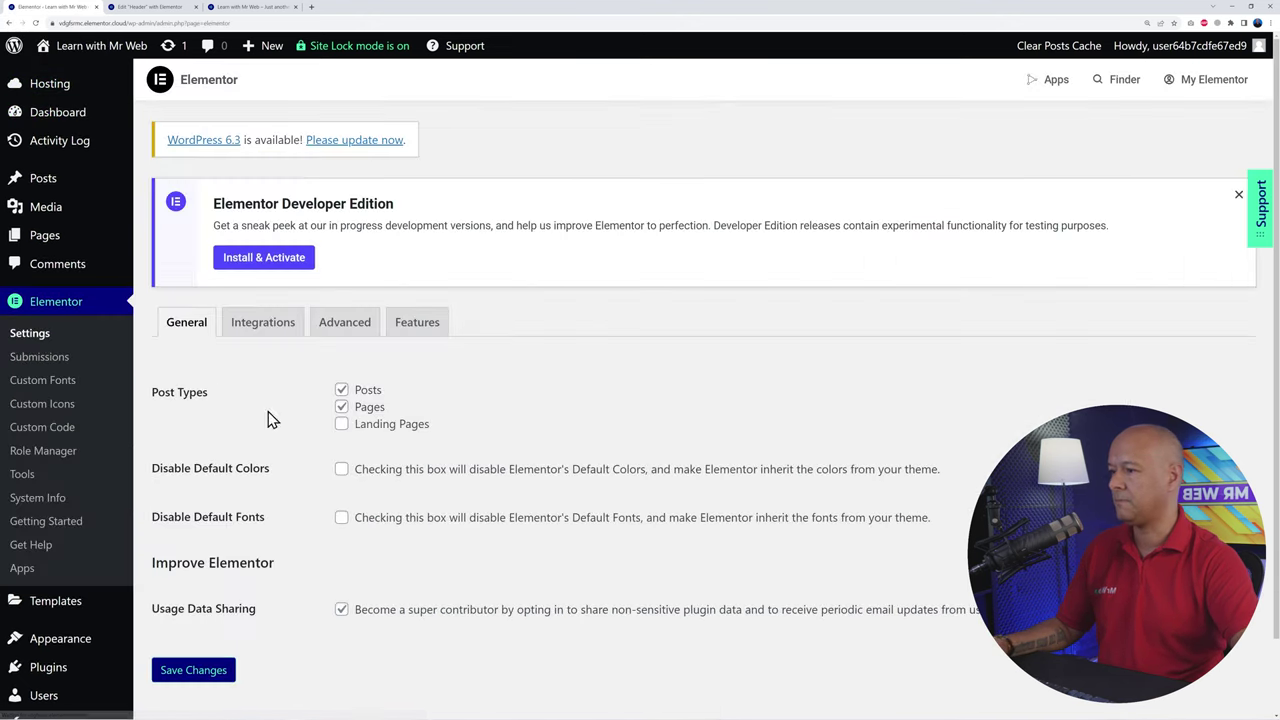
click(420, 330)
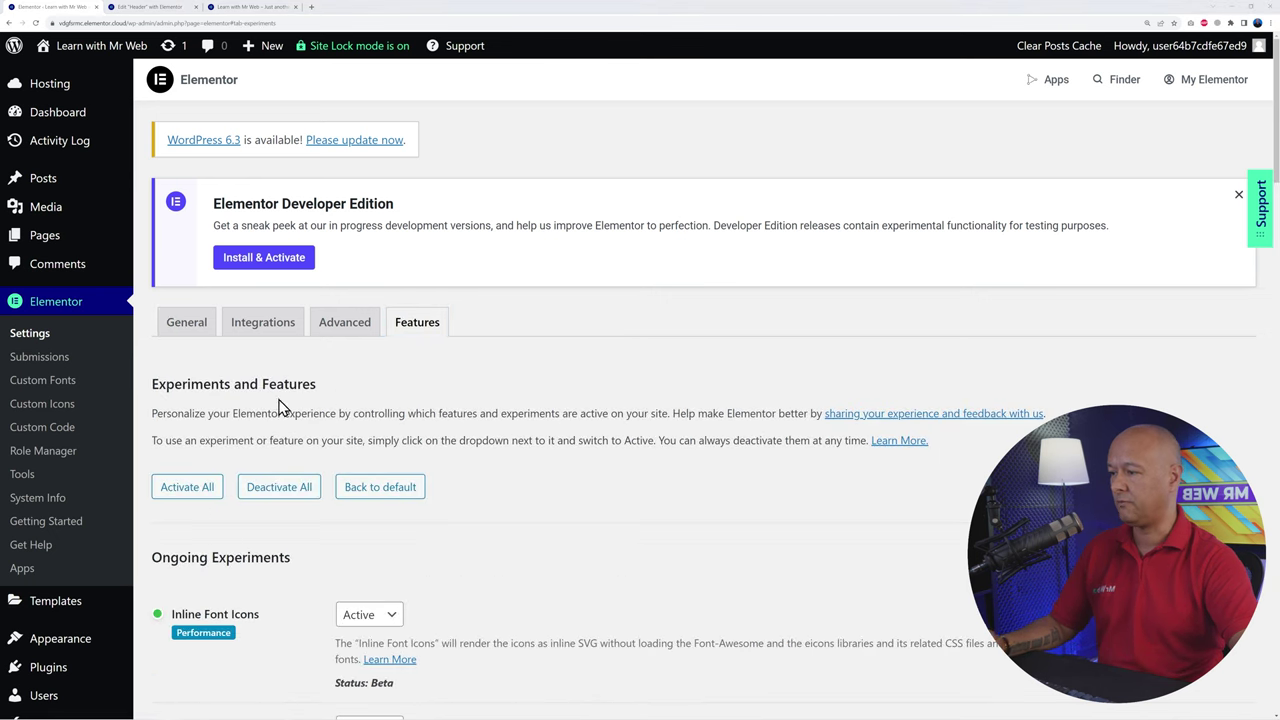
scroll(614, 435, down, 5)
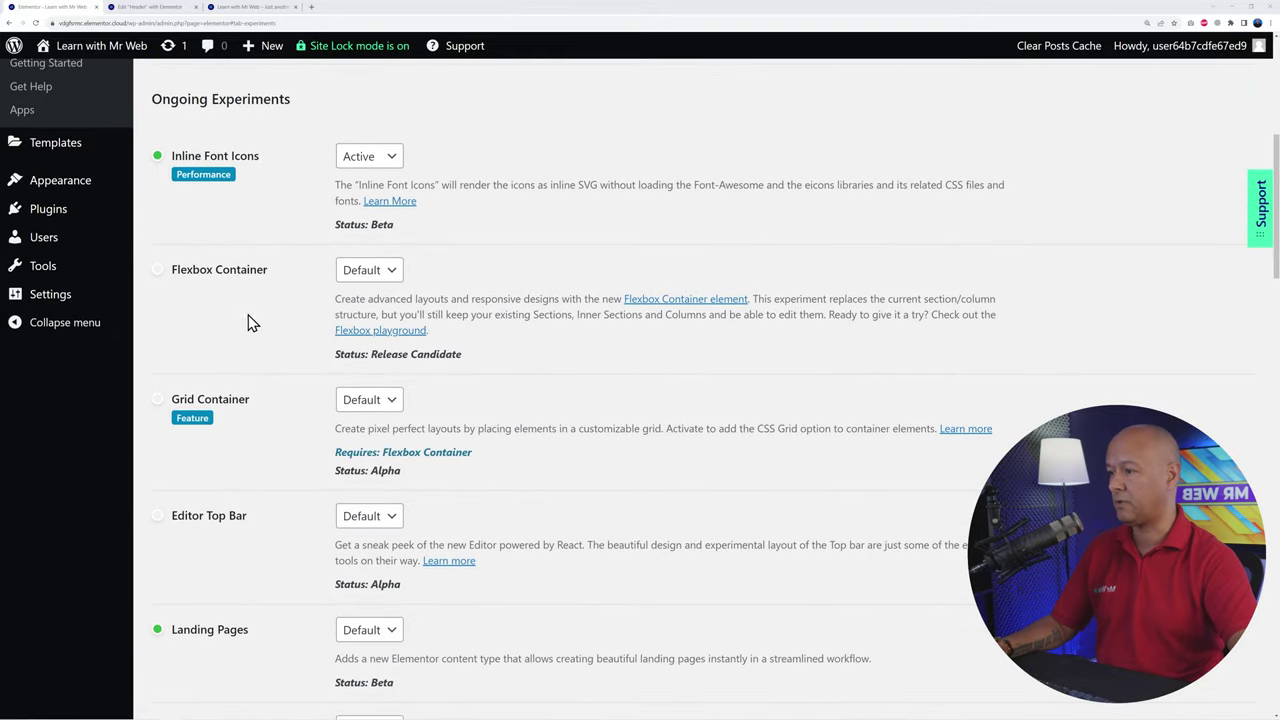
click(391, 279)
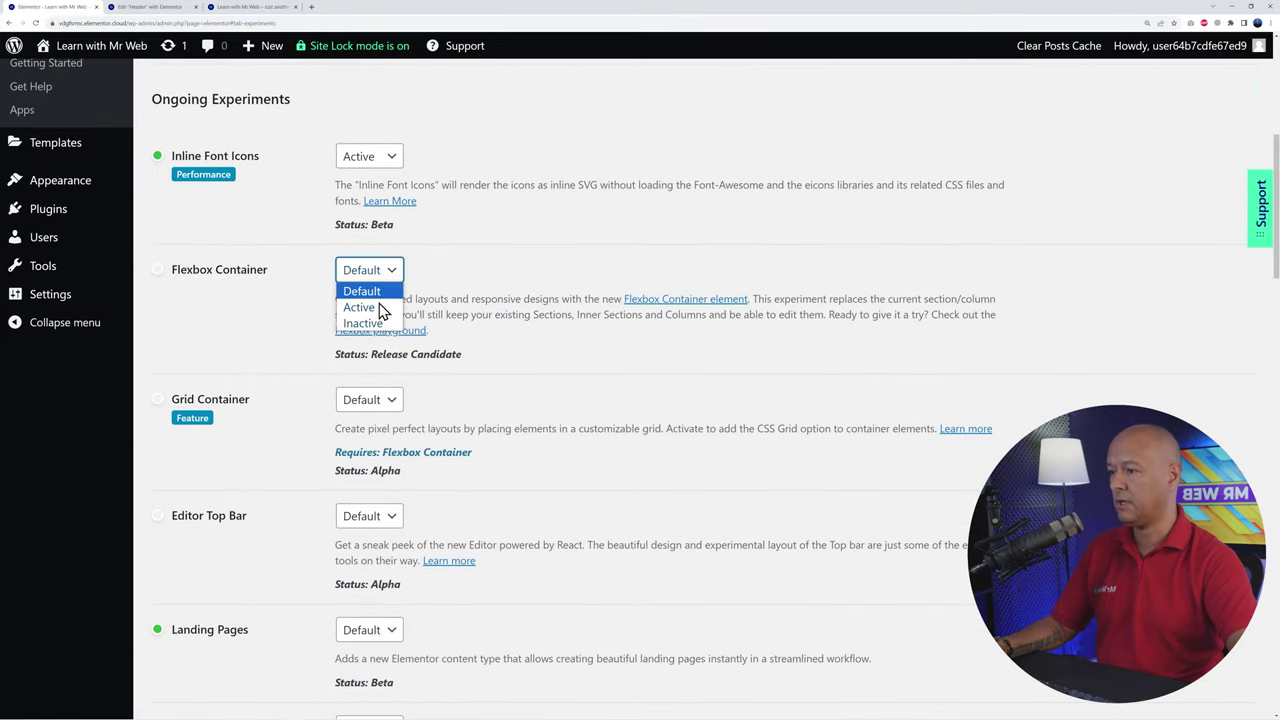
click(378, 307)
scroll(578, 393, down, 4)
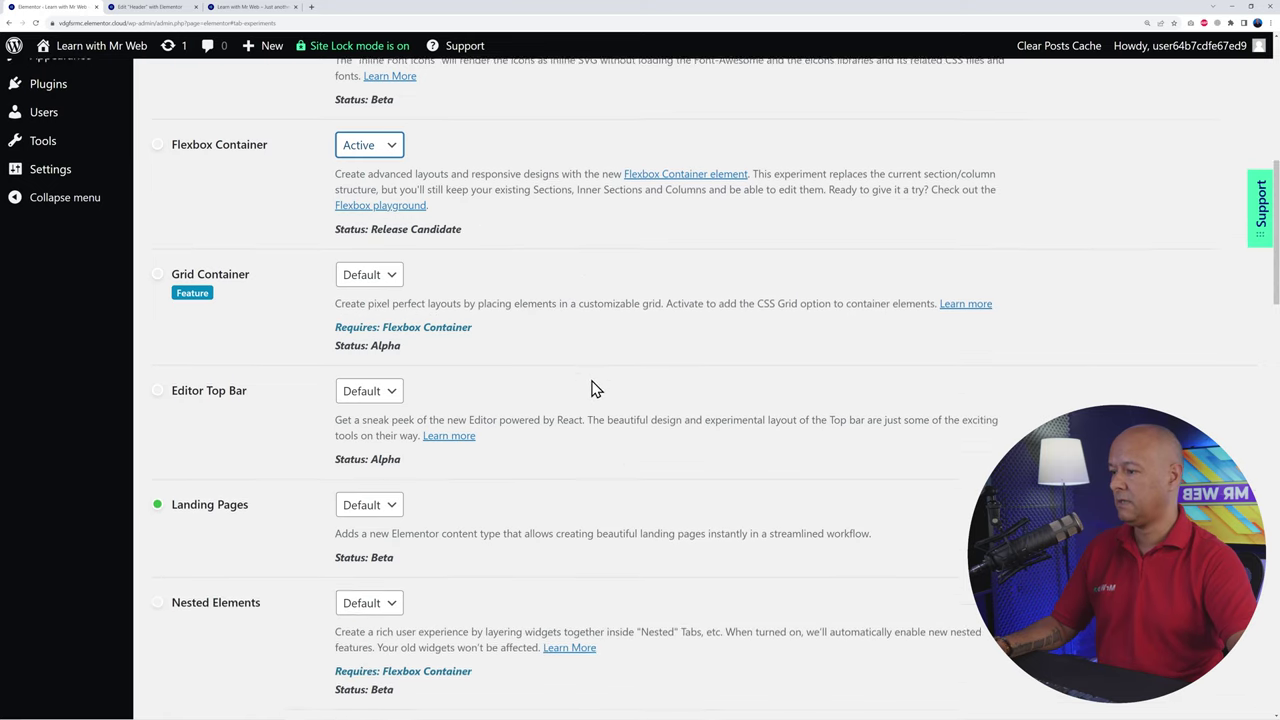
click(380, 398)
click(352, 431)
Step: Activate the Menu experiment, save the changes, and return to the Header editor
scroll(746, 425, down, 6)
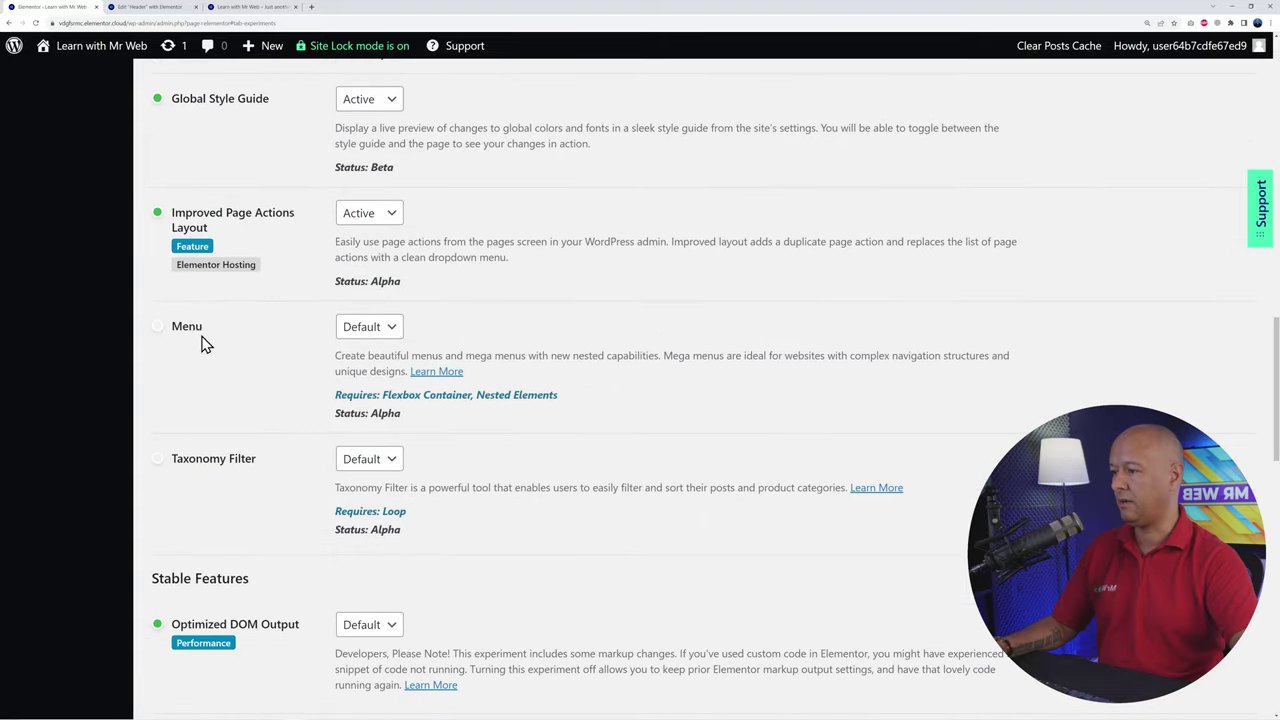
click(369, 326)
click(356, 362)
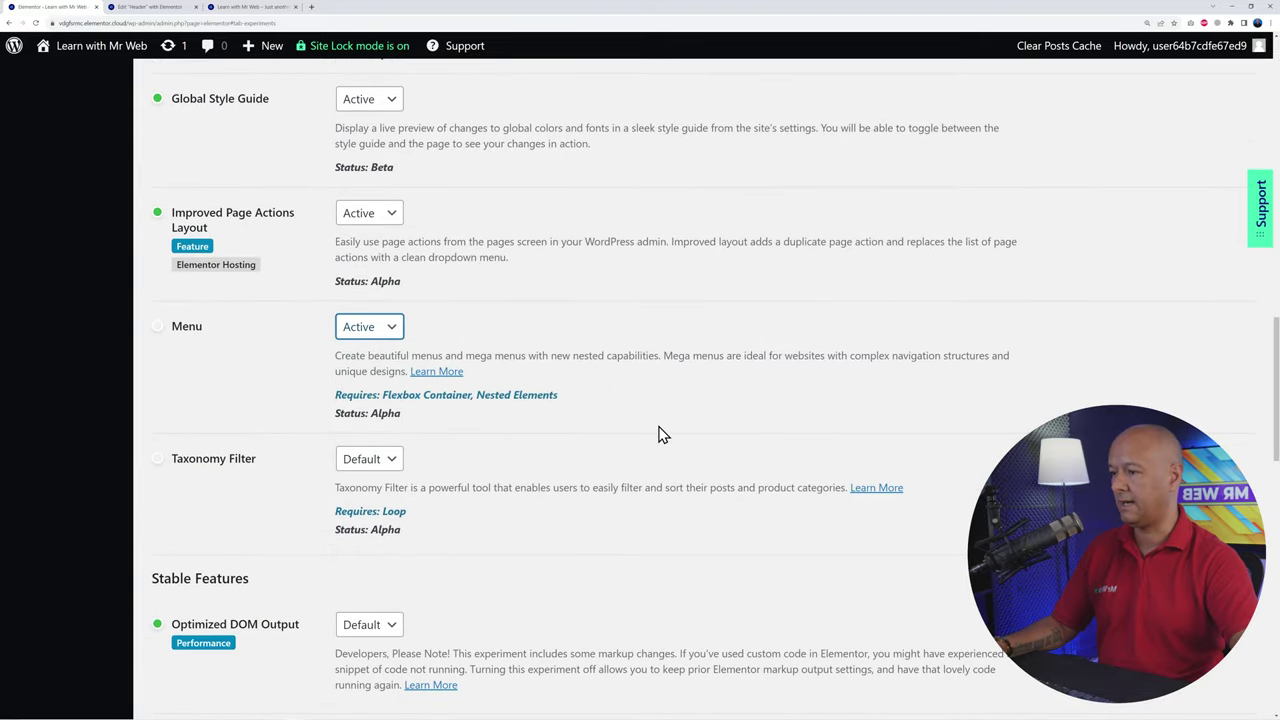
scroll(652, 420, down, 12)
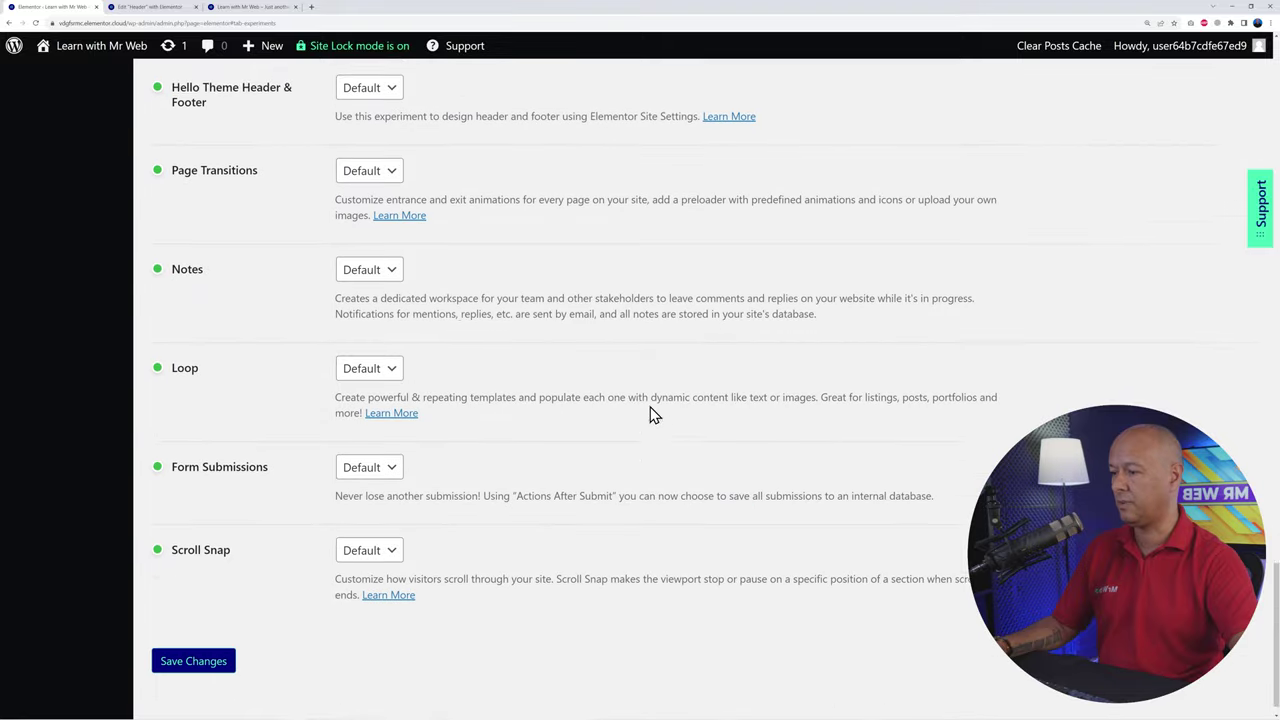
click(205, 638)
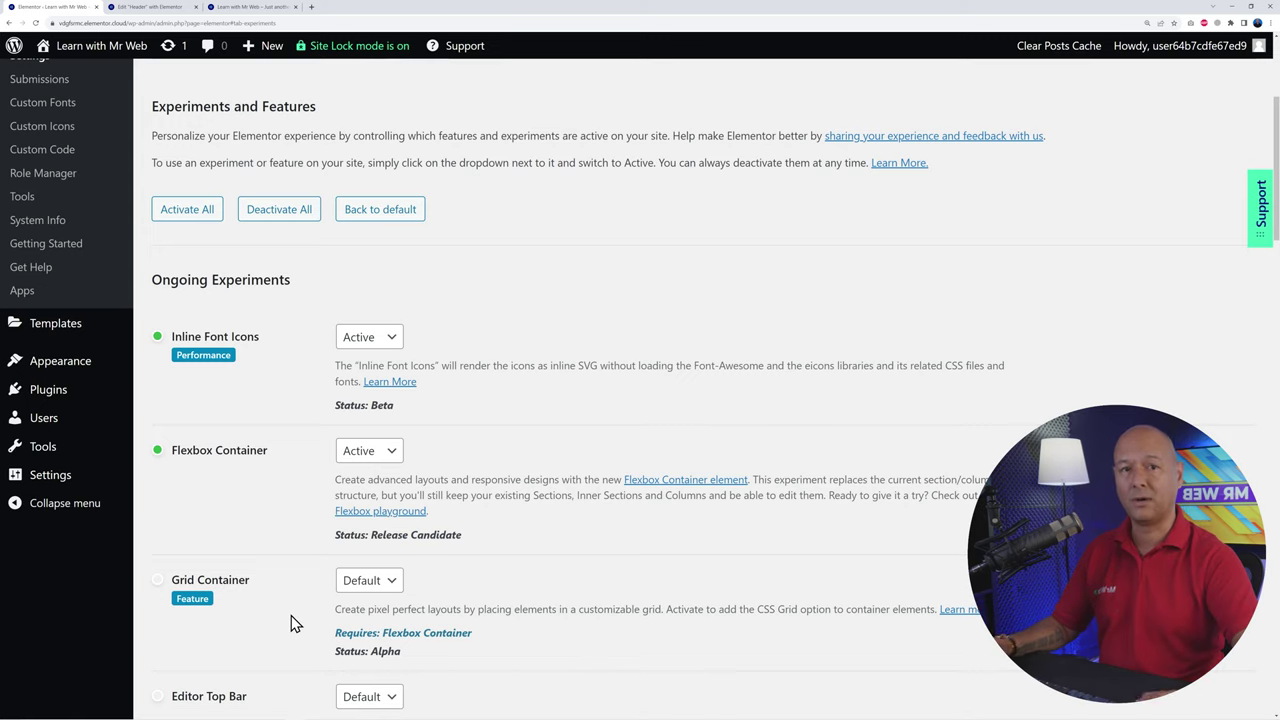
click(160, 8)
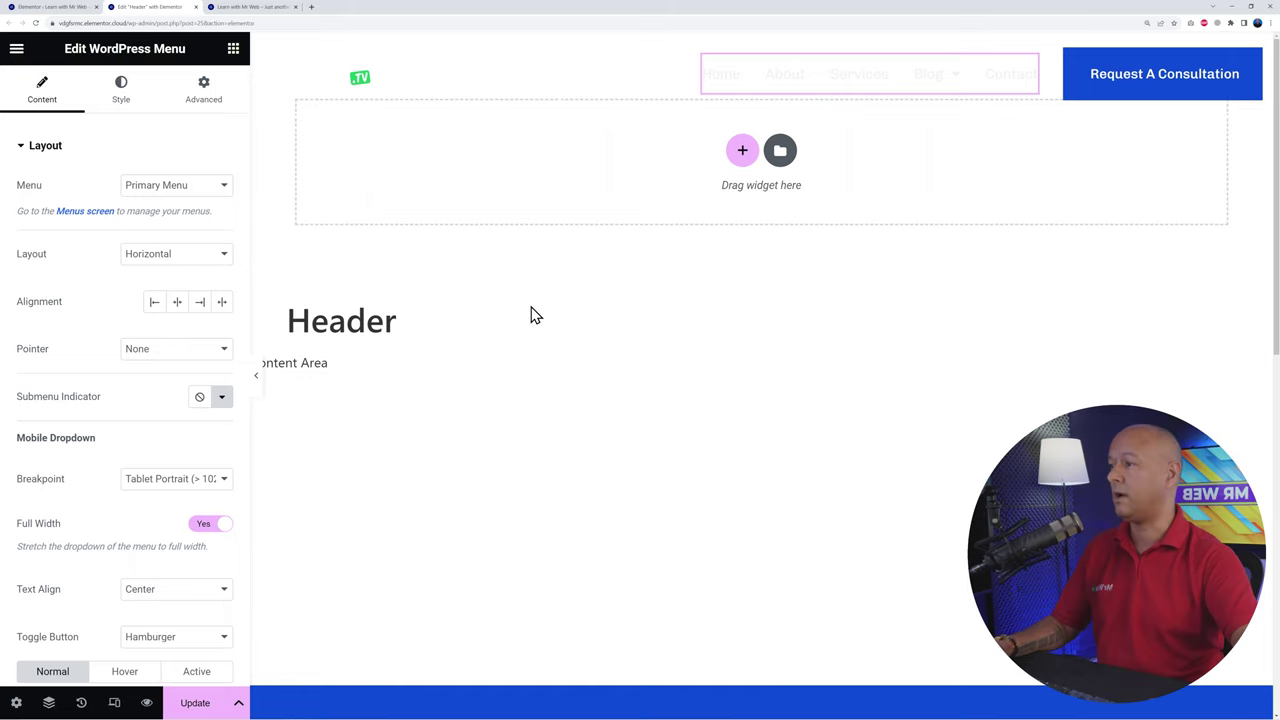
Step: Reload the editor and drag the Menu widget, found by searching 'menu', into the header
click(35, 22)
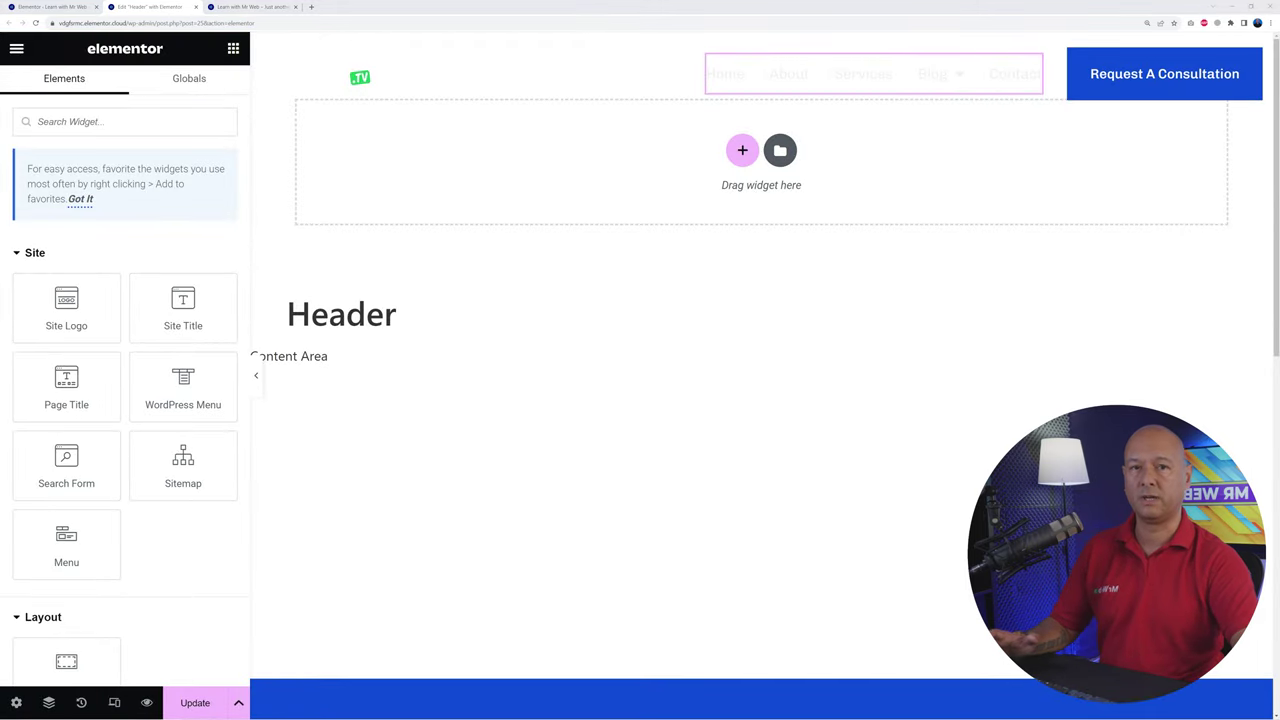
click(95, 120)
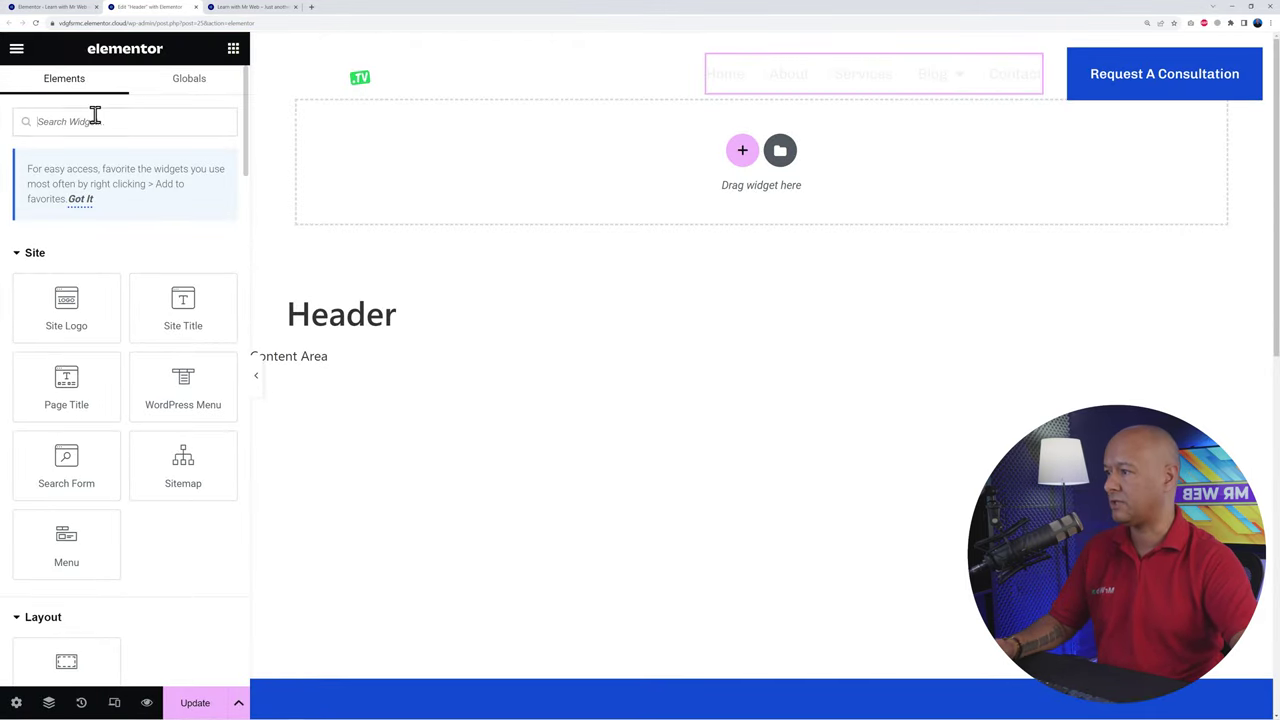
text(menu)
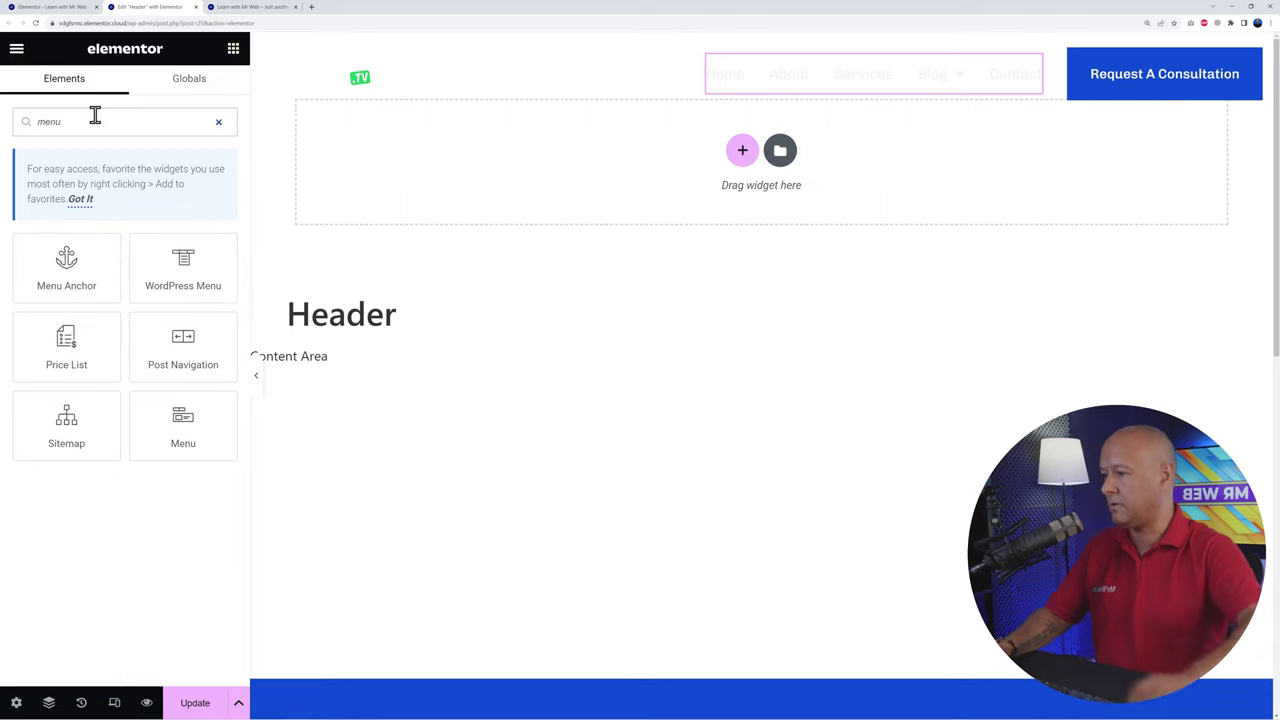
drag(192, 437, 788, 88)
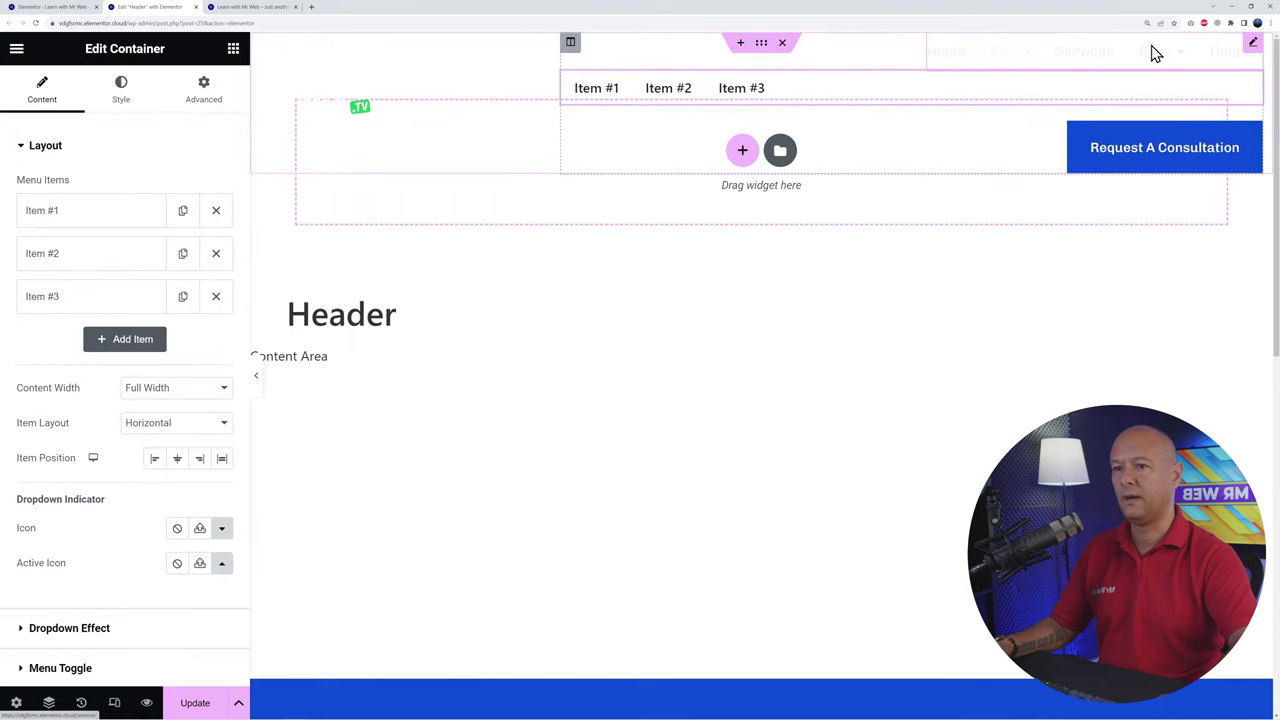
Step: Delete the old WordPress navigation menu and rename the new menu's Item #1 to 'Home'
right_click(1250, 55)
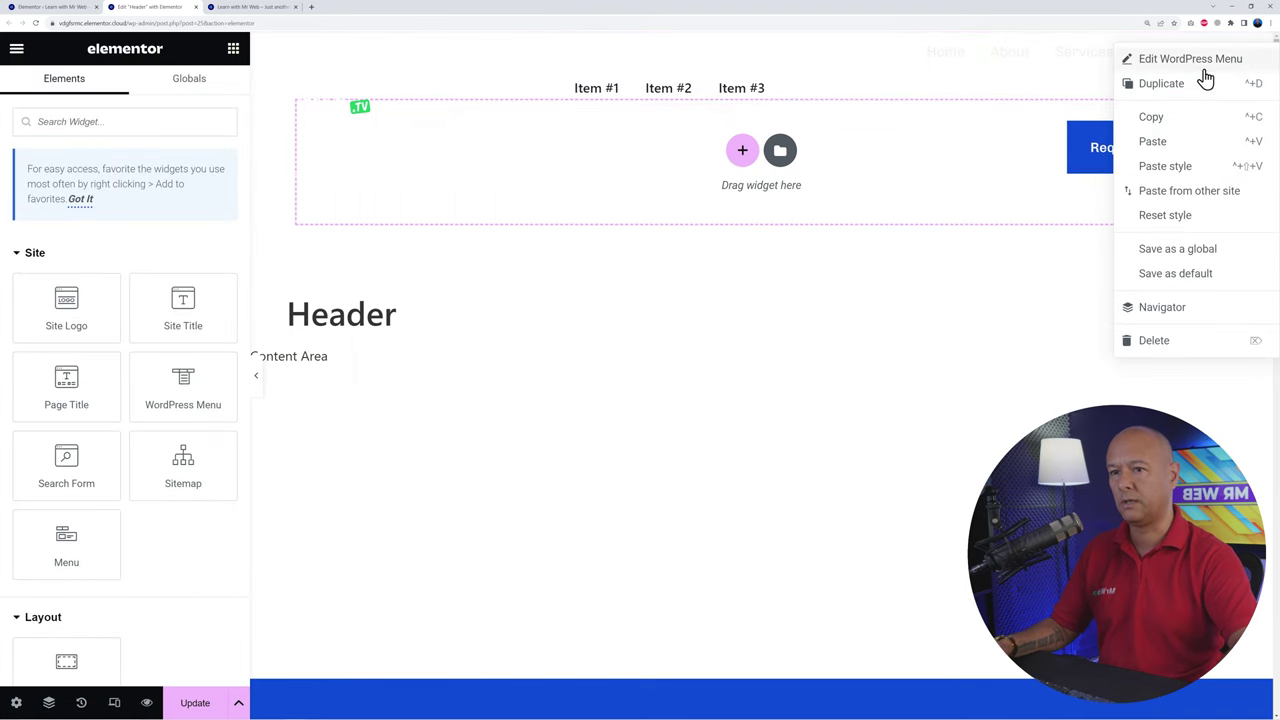
click(1155, 342)
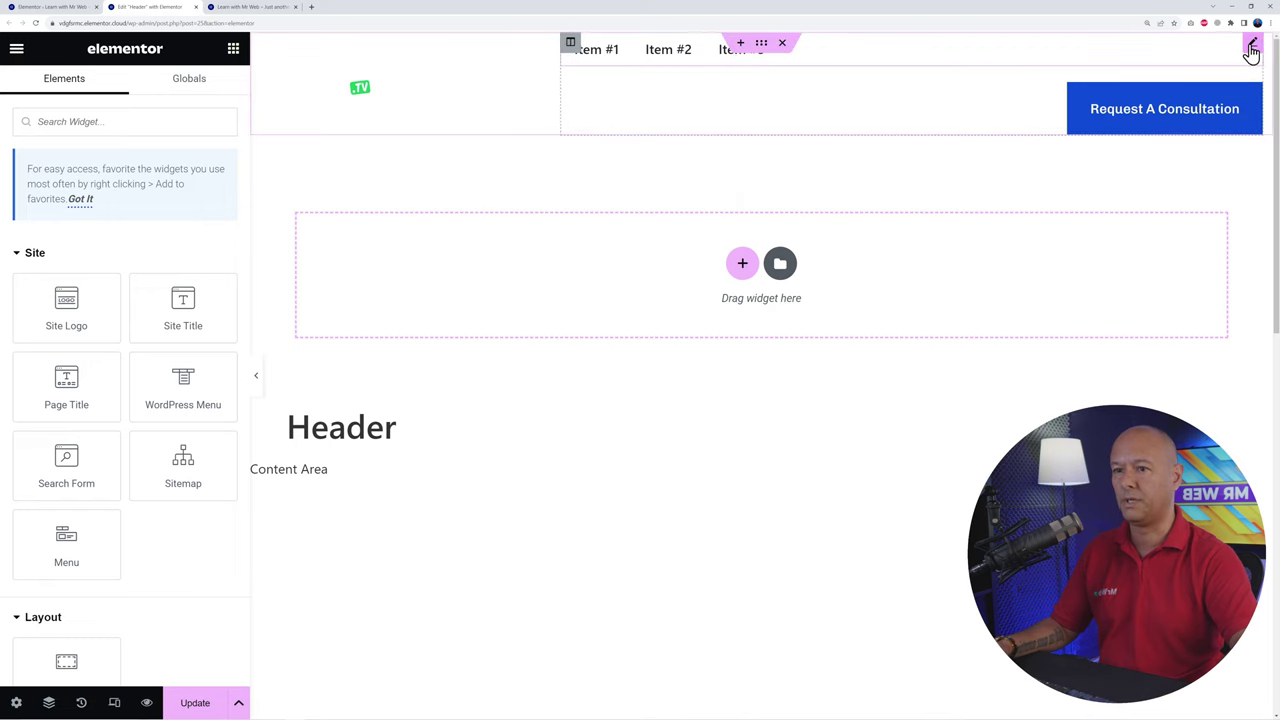
click(1251, 48)
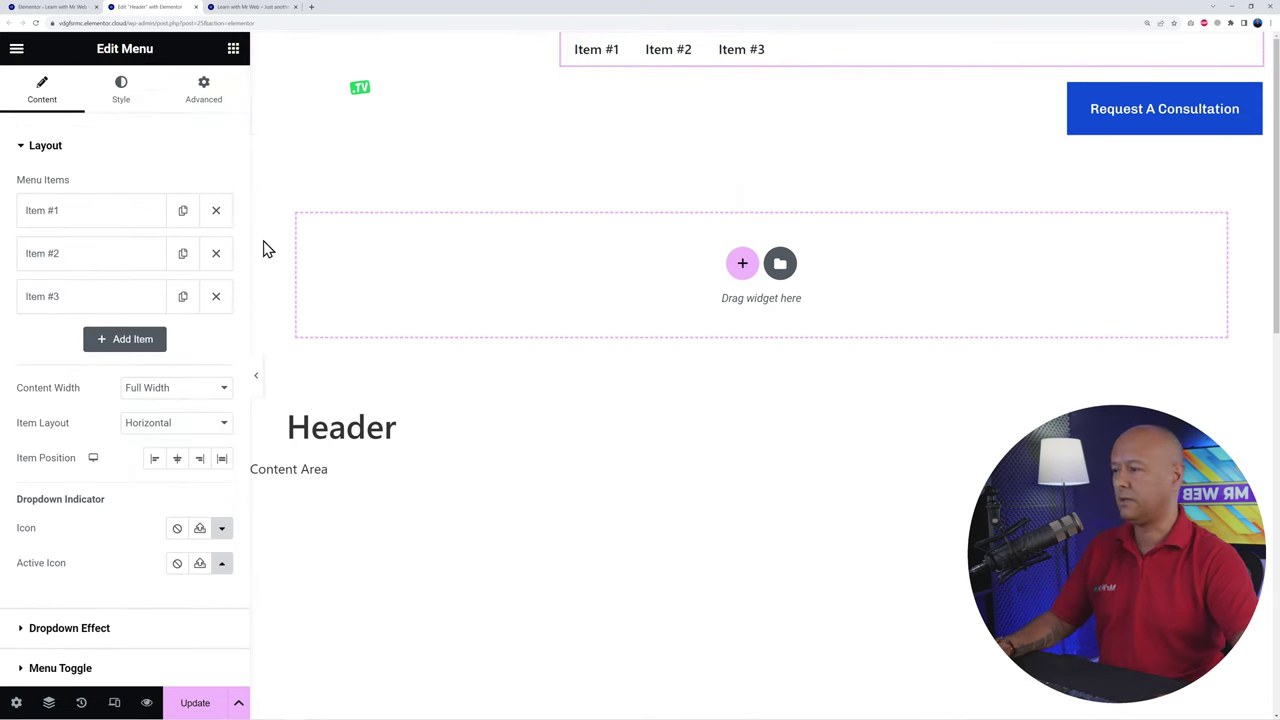
click(57, 223)
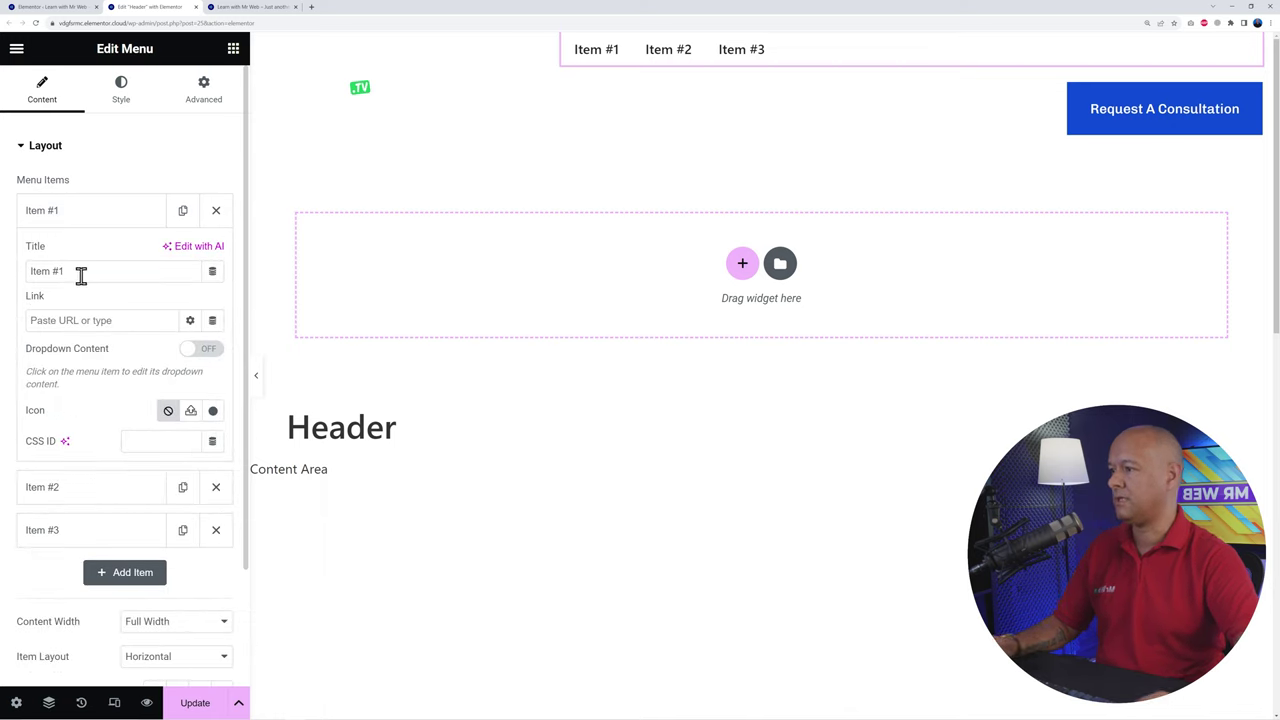
drag(90, 270, 26, 287)
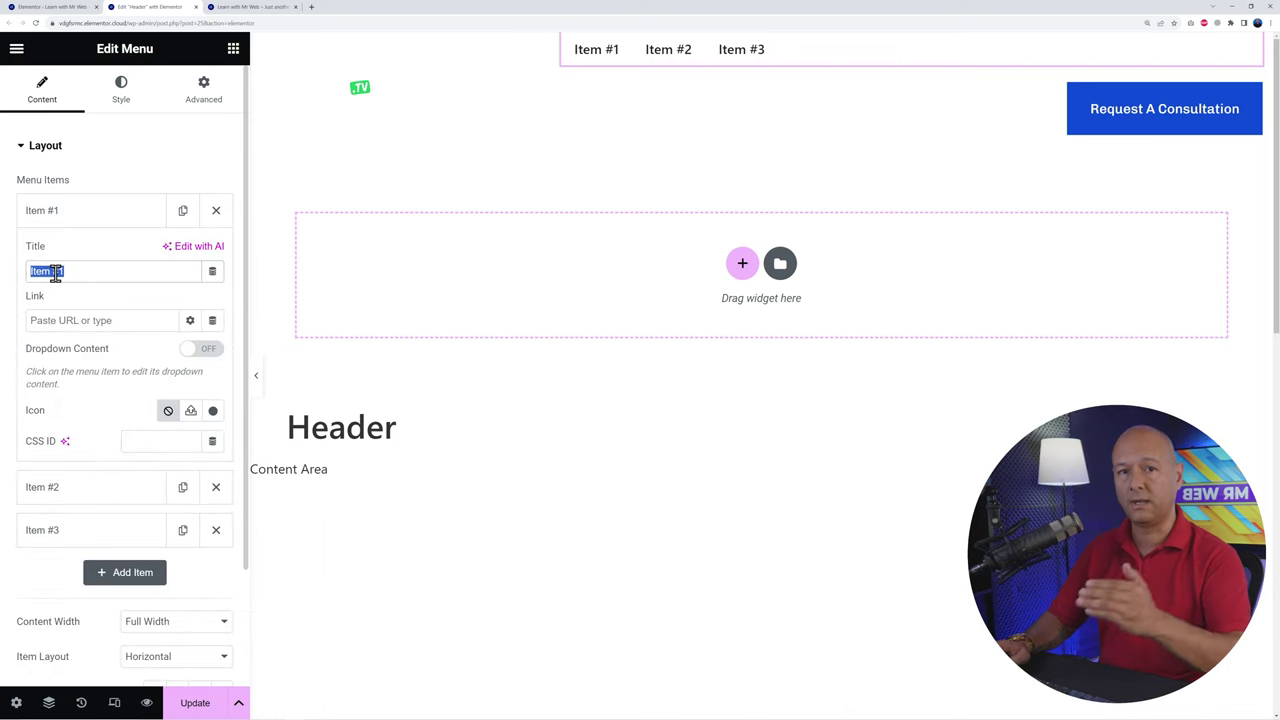
text(Home)
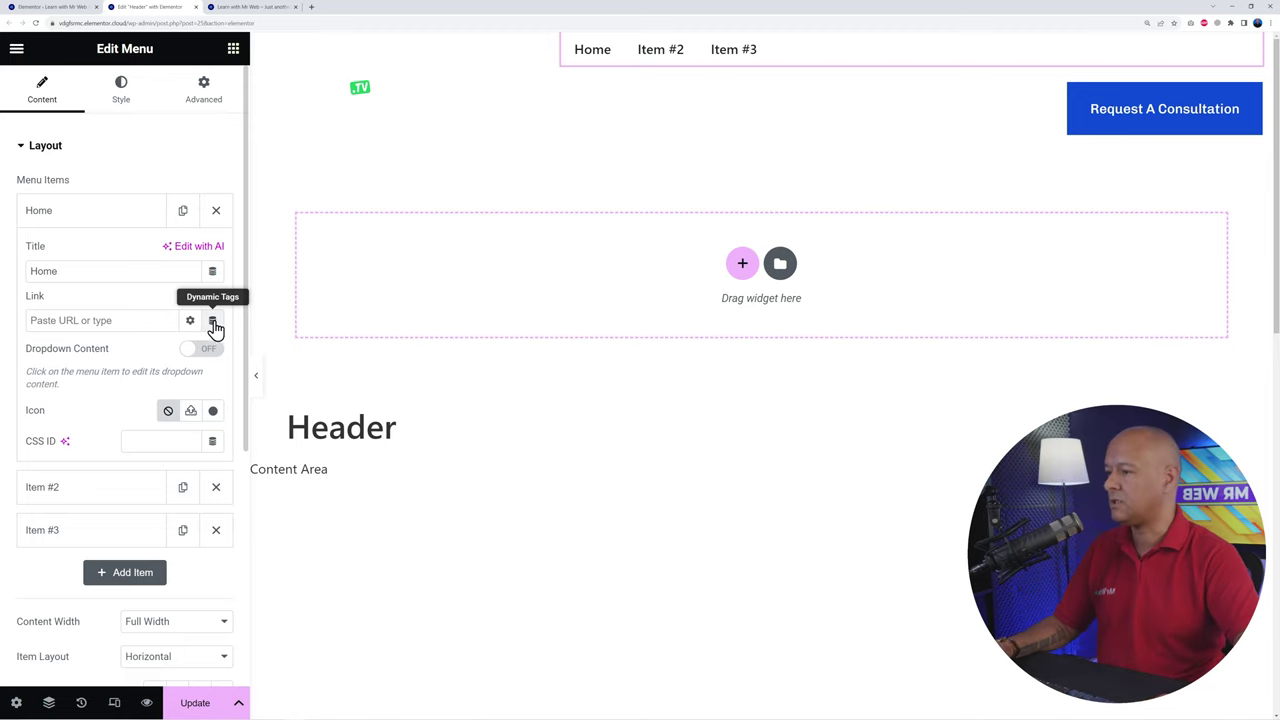
Step: Link the Home item via a Dynamic Tags Internal URL of type Content to the Home page
click(213, 323)
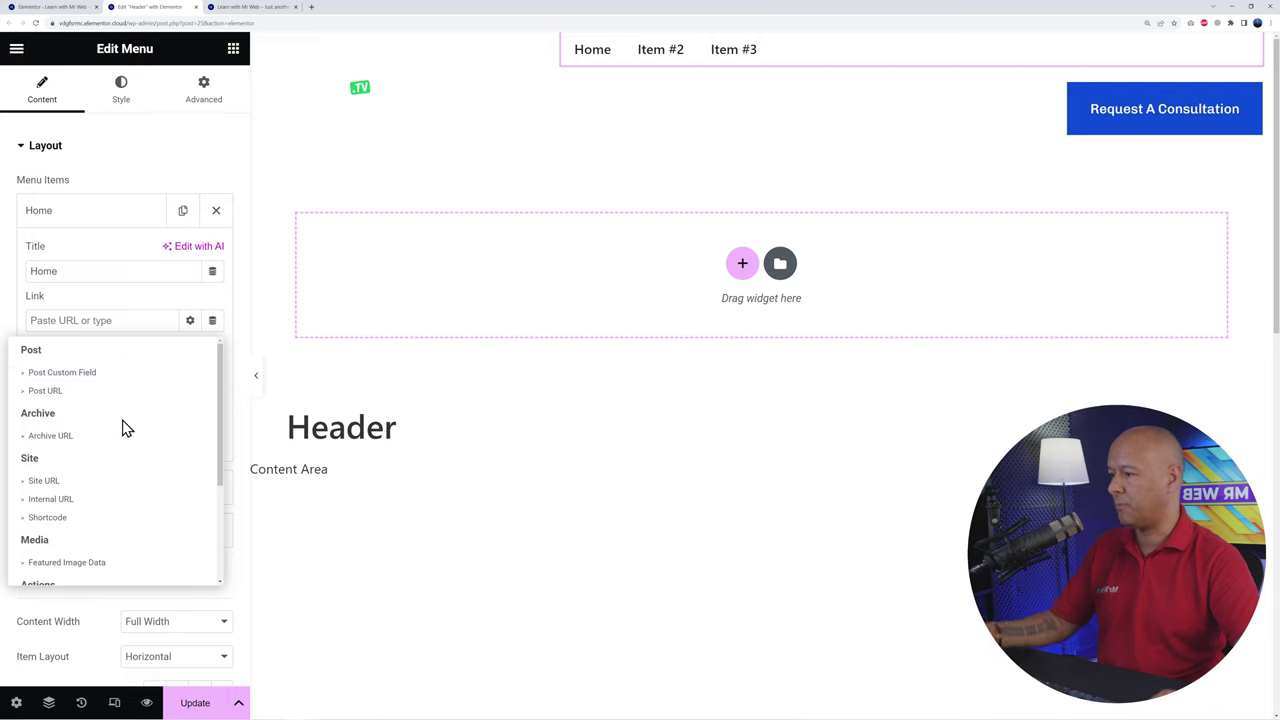
scroll(123, 428, down, 2)
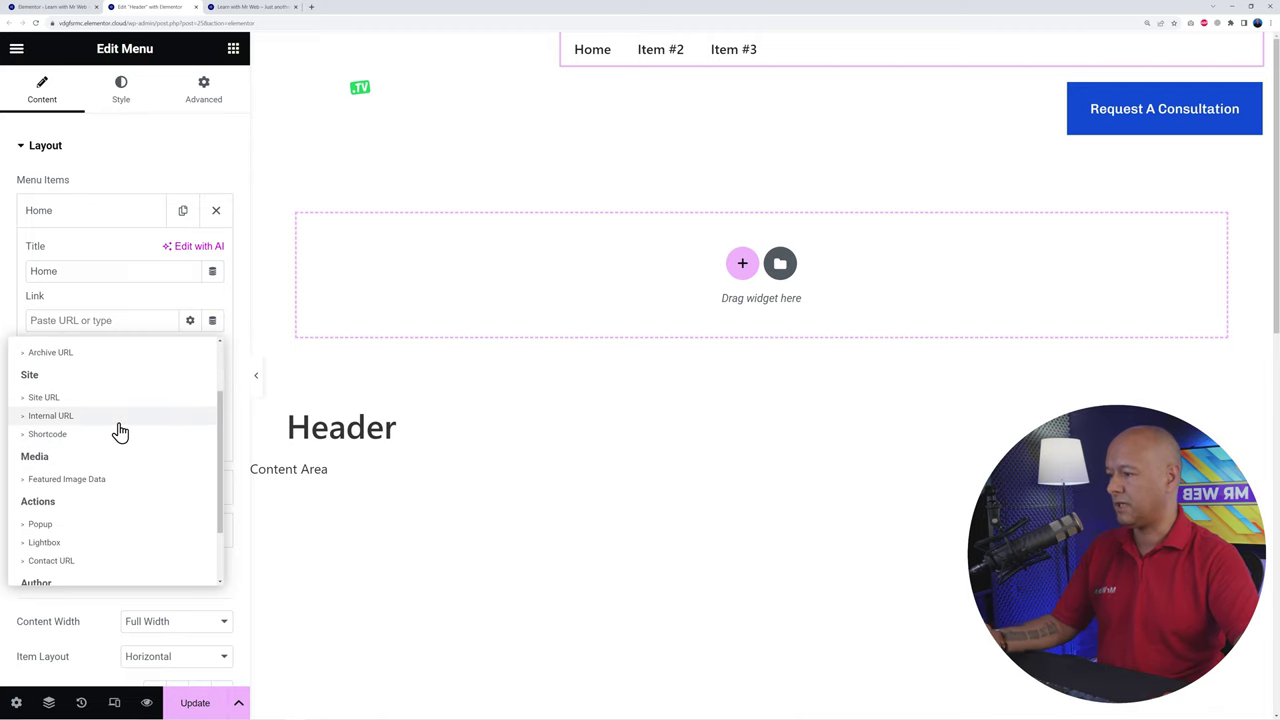
scroll(120, 430, down, 2)
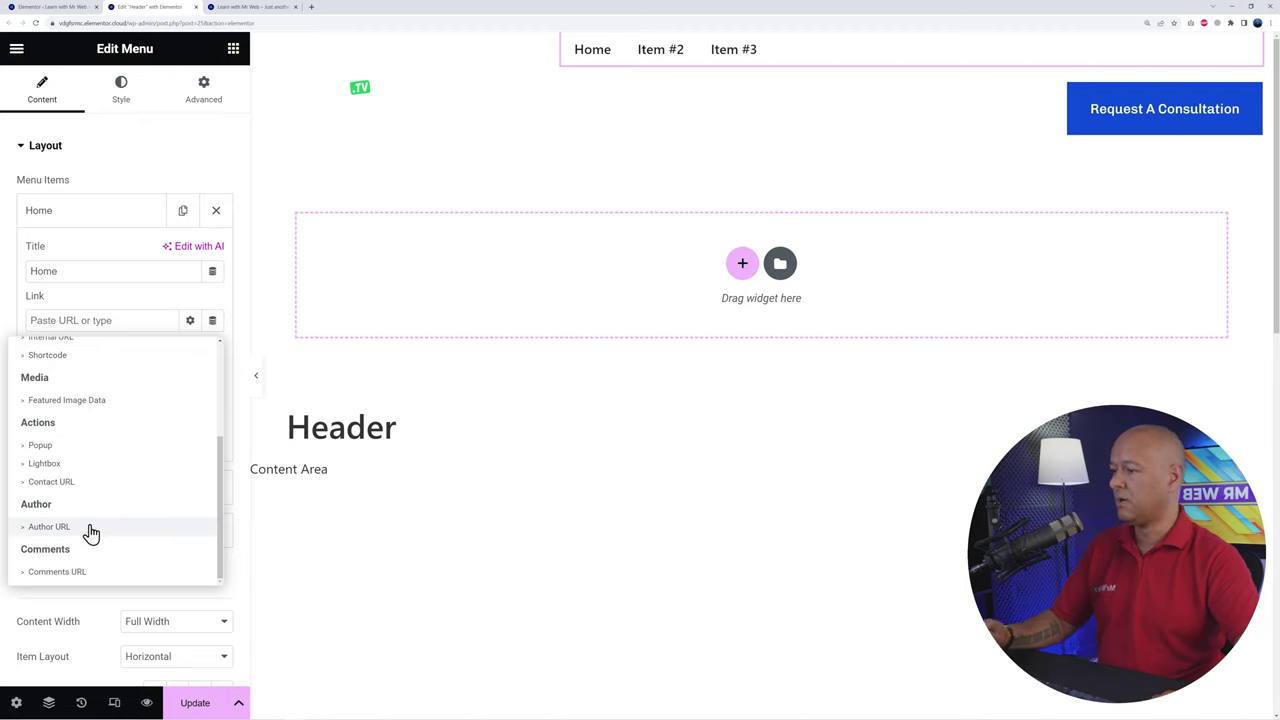
scroll(182, 540, up, 1)
scroll(185, 543, up, 1)
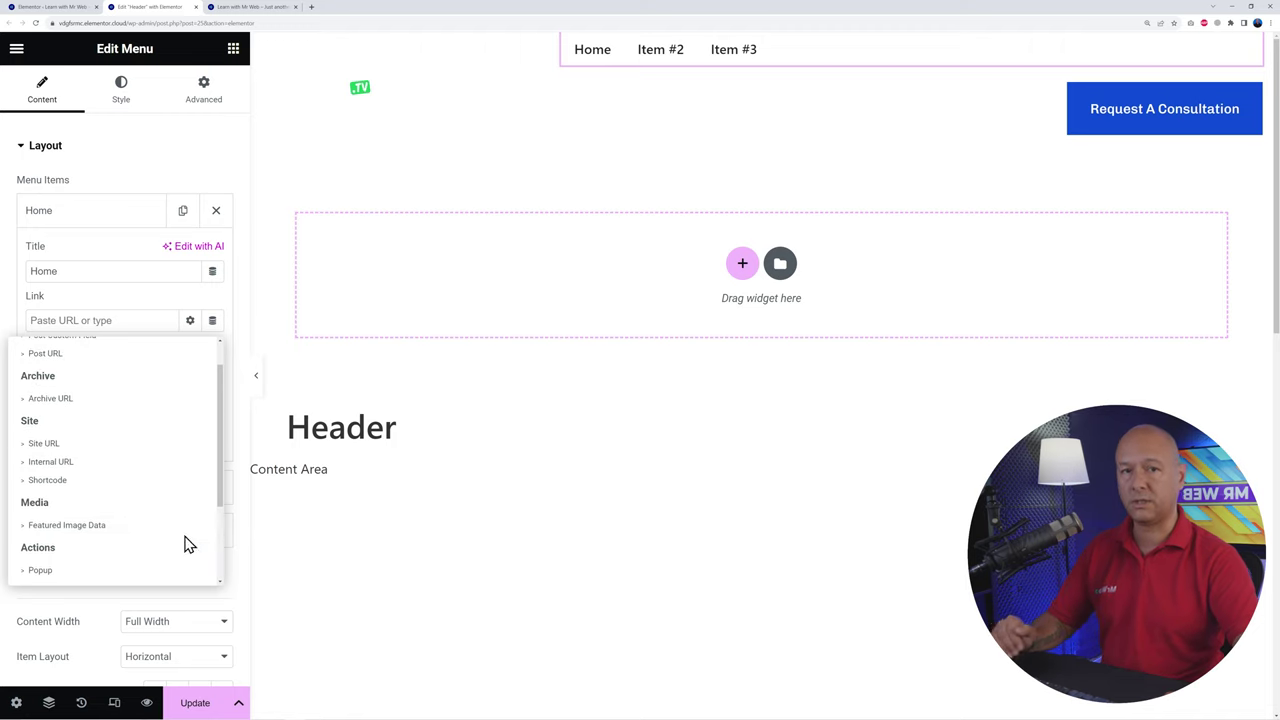
click(66, 465)
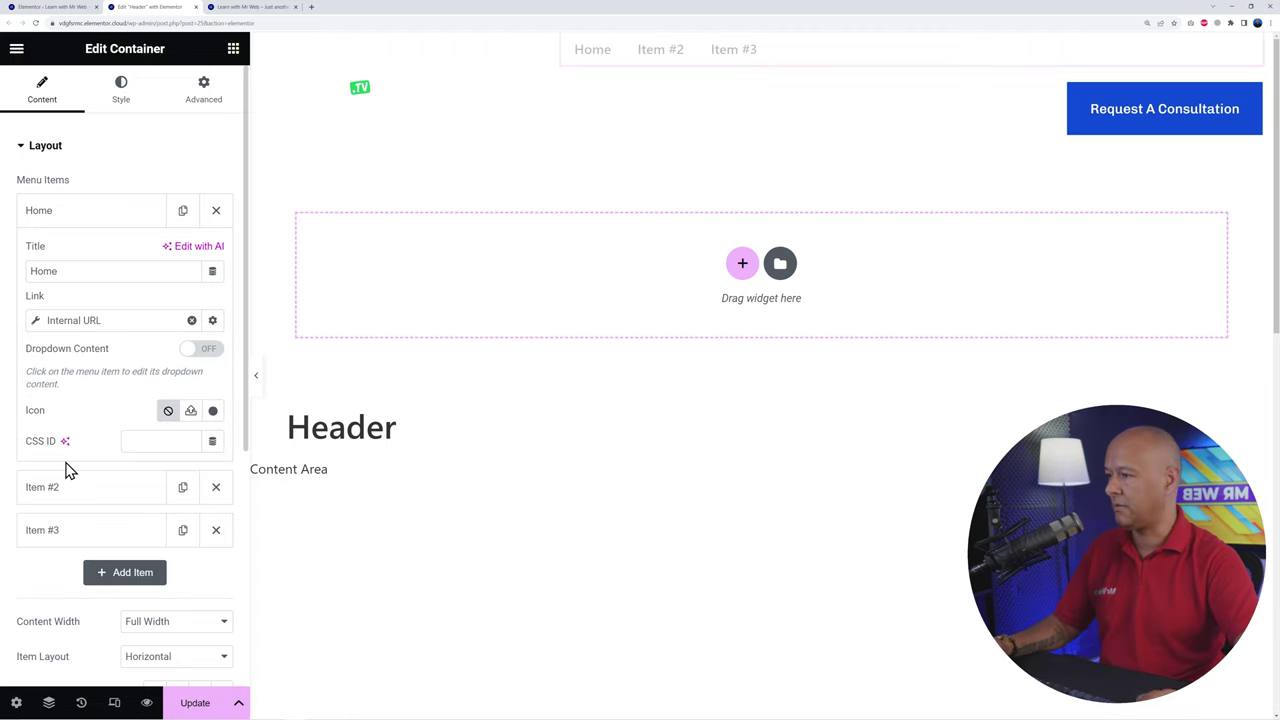
click(97, 320)
click(217, 399)
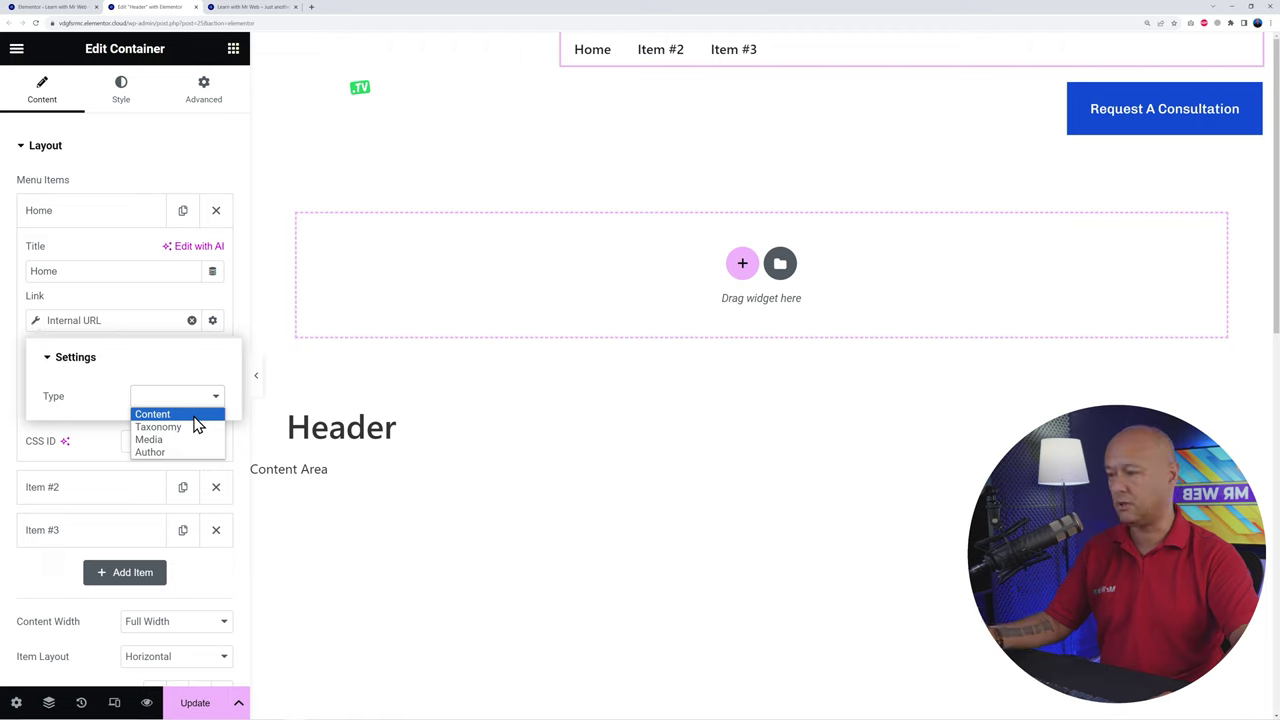
click(195, 416)
click(164, 454)
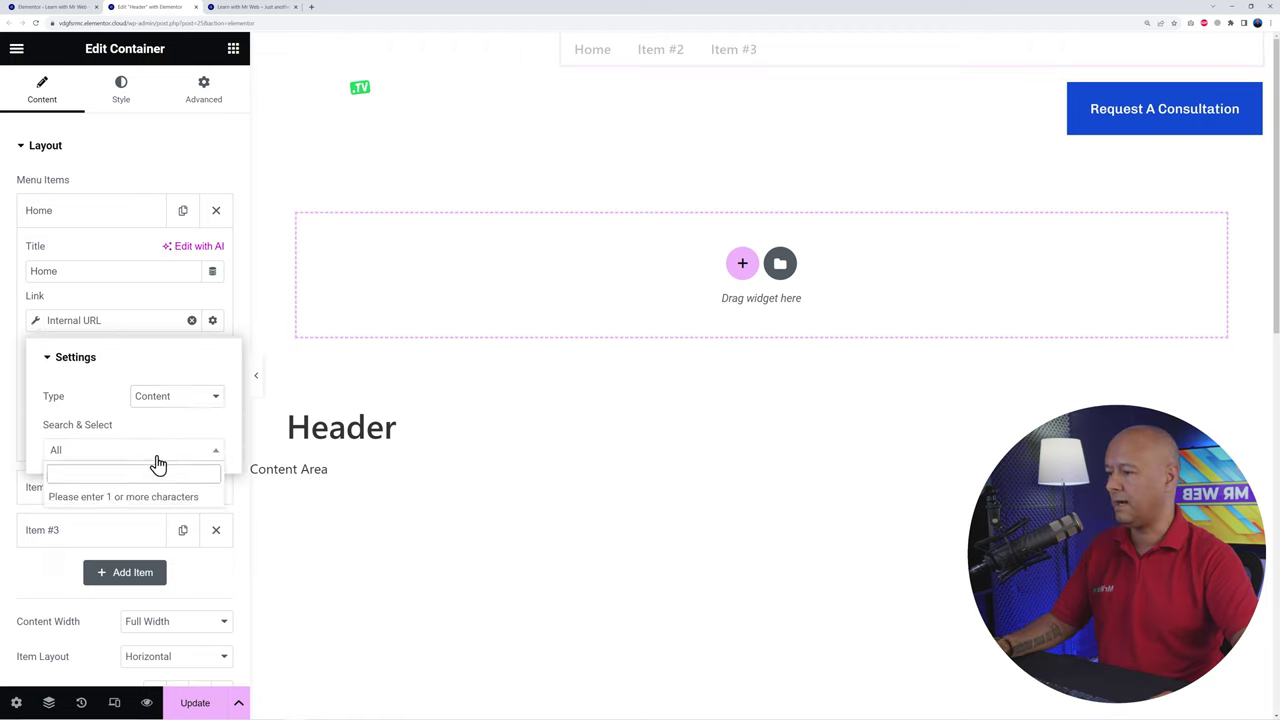
text(h)
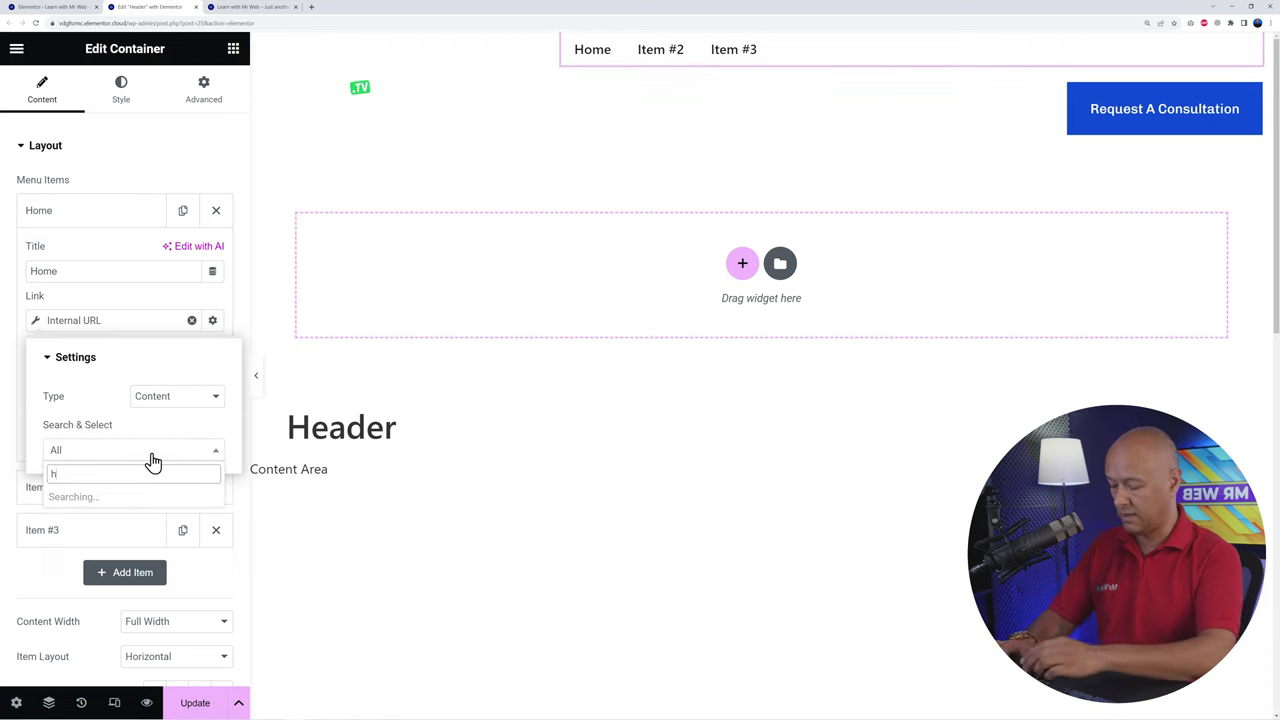
text(om)
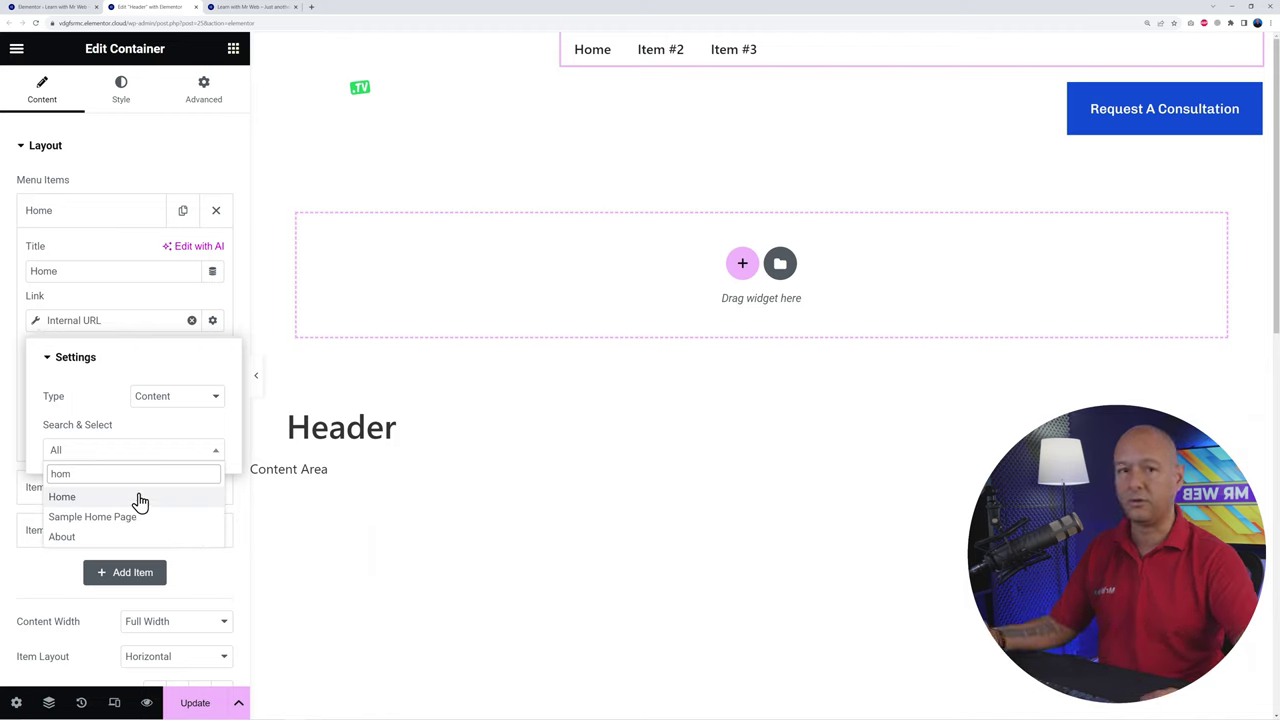
click(64, 499)
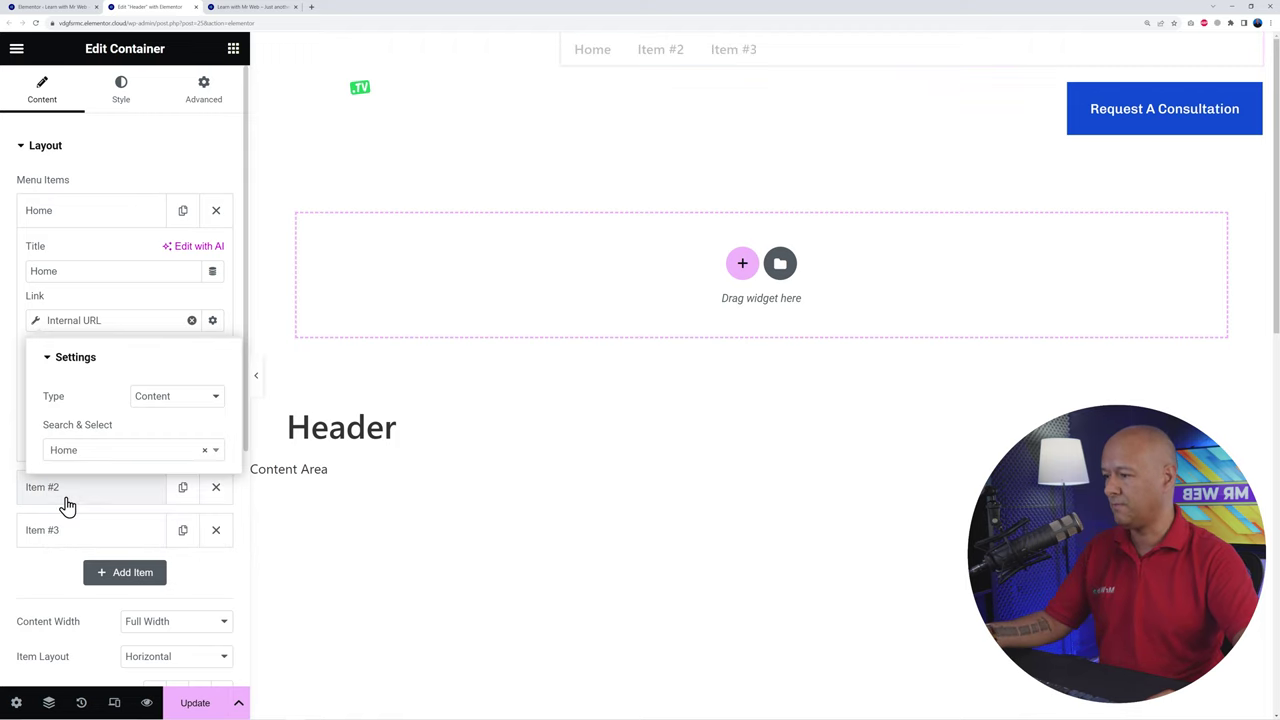
click(114, 304)
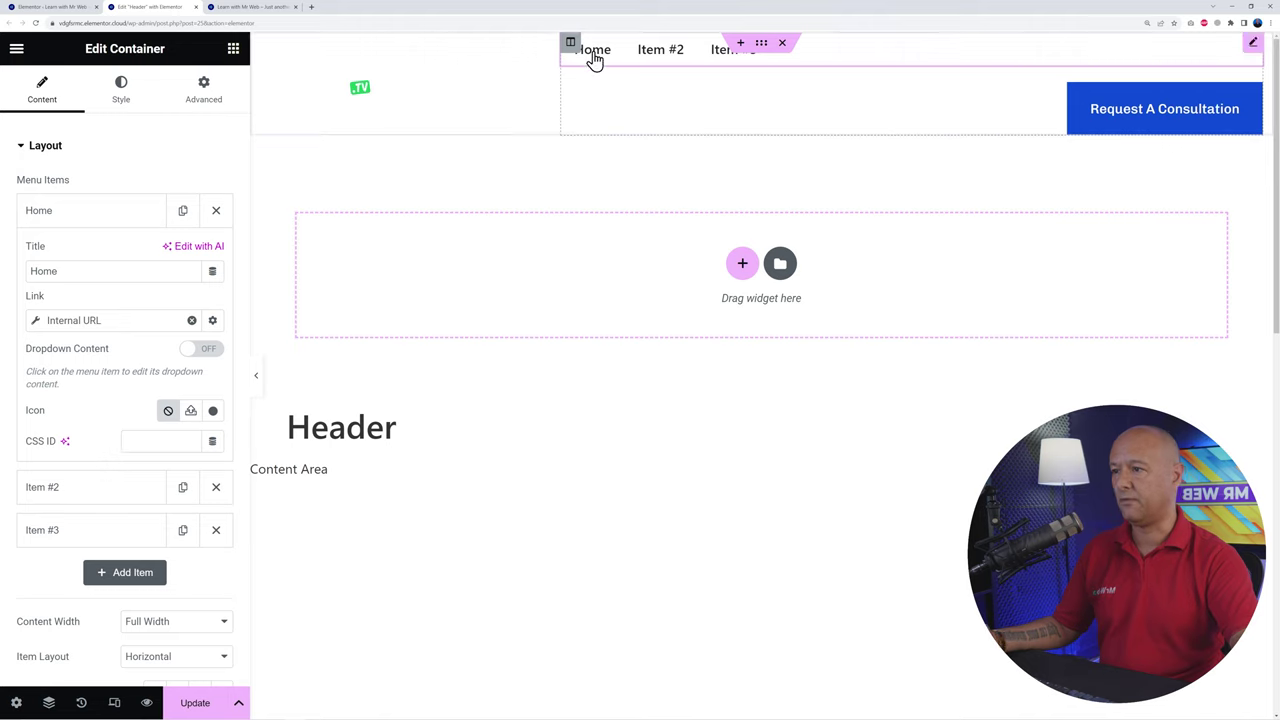
Step: Rename Item #2 to 'About Us' and link it through an Internal URL to the About page
click(30, 212)
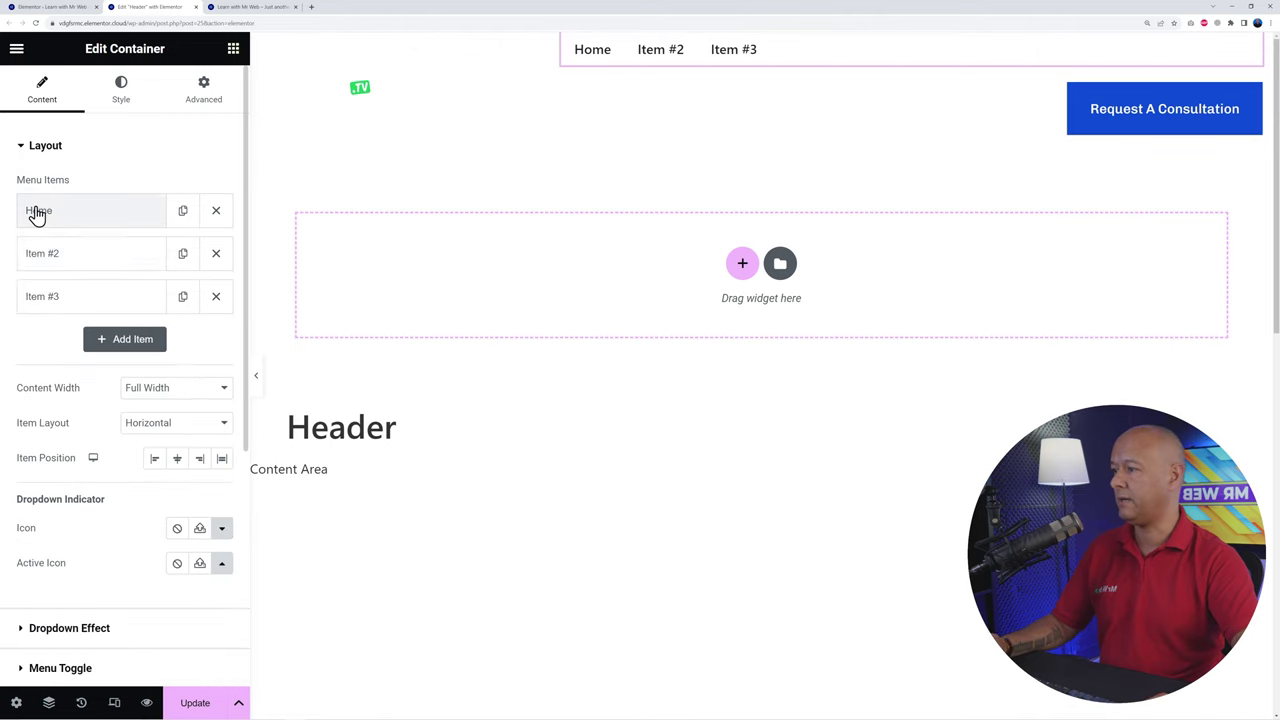
click(60, 258)
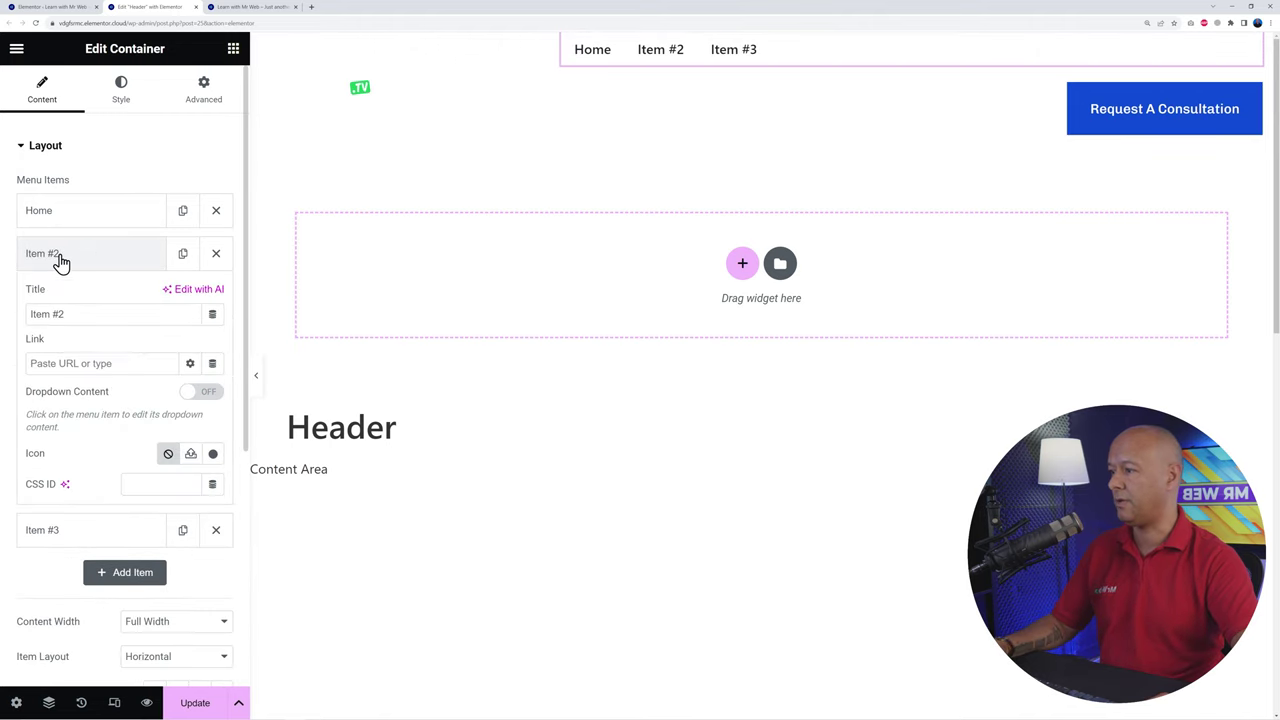
triple_click(84, 313)
text(About Us)
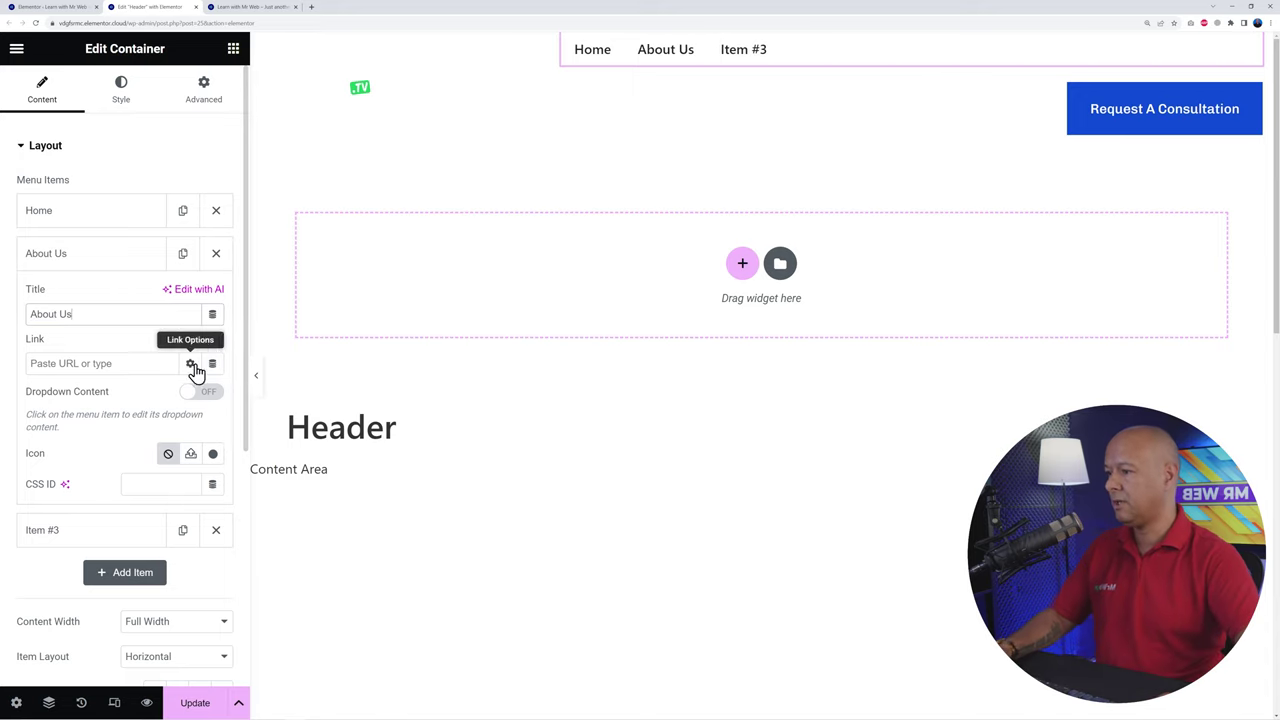
click(210, 366)
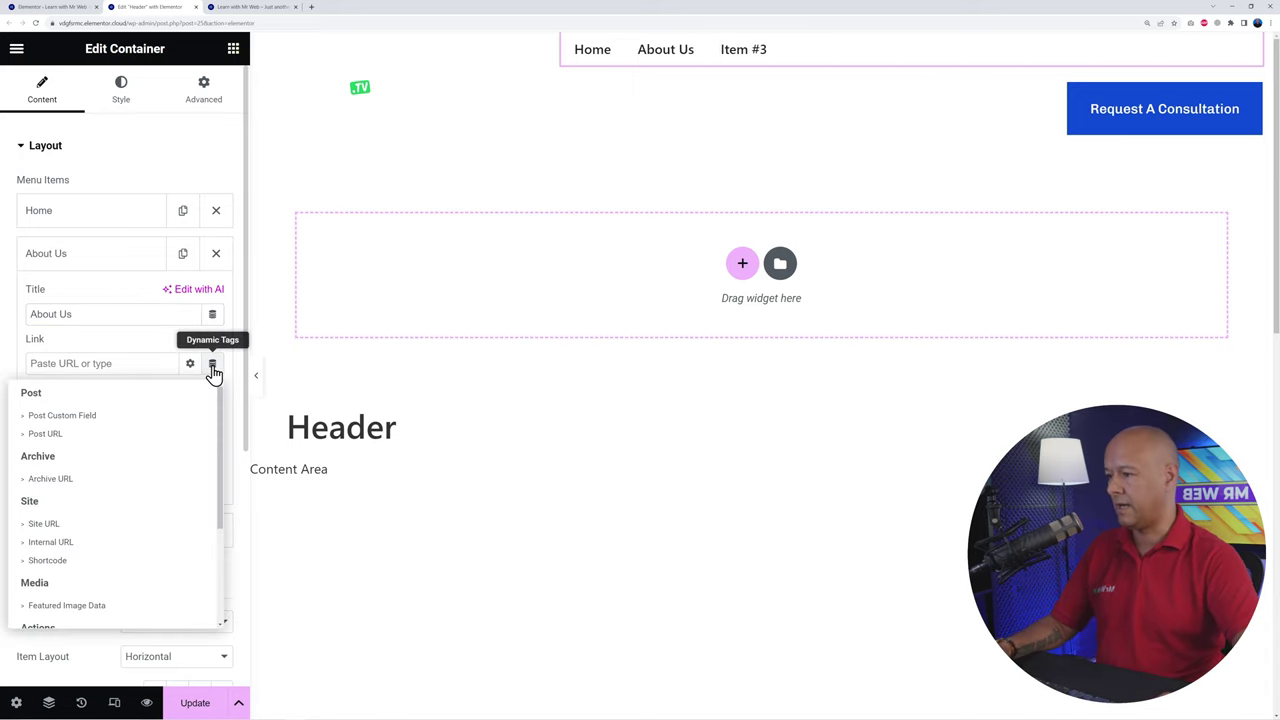
click(50, 542)
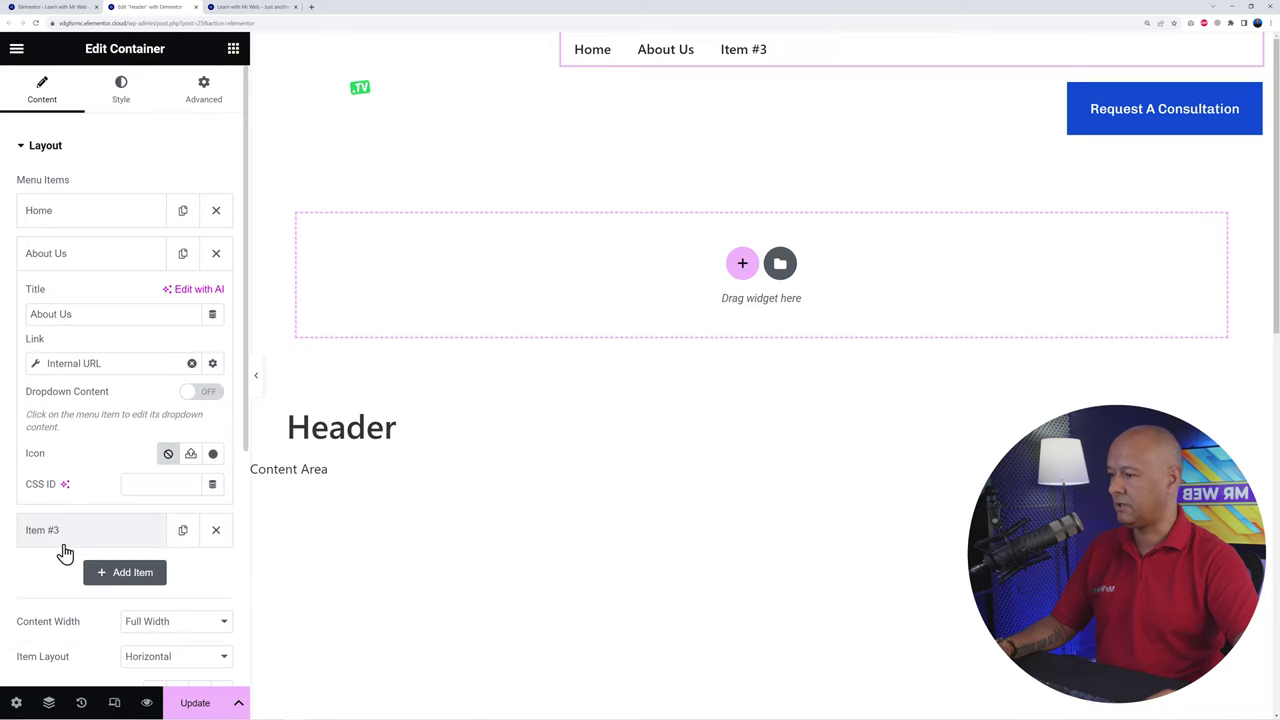
click(115, 372)
click(170, 446)
click(175, 457)
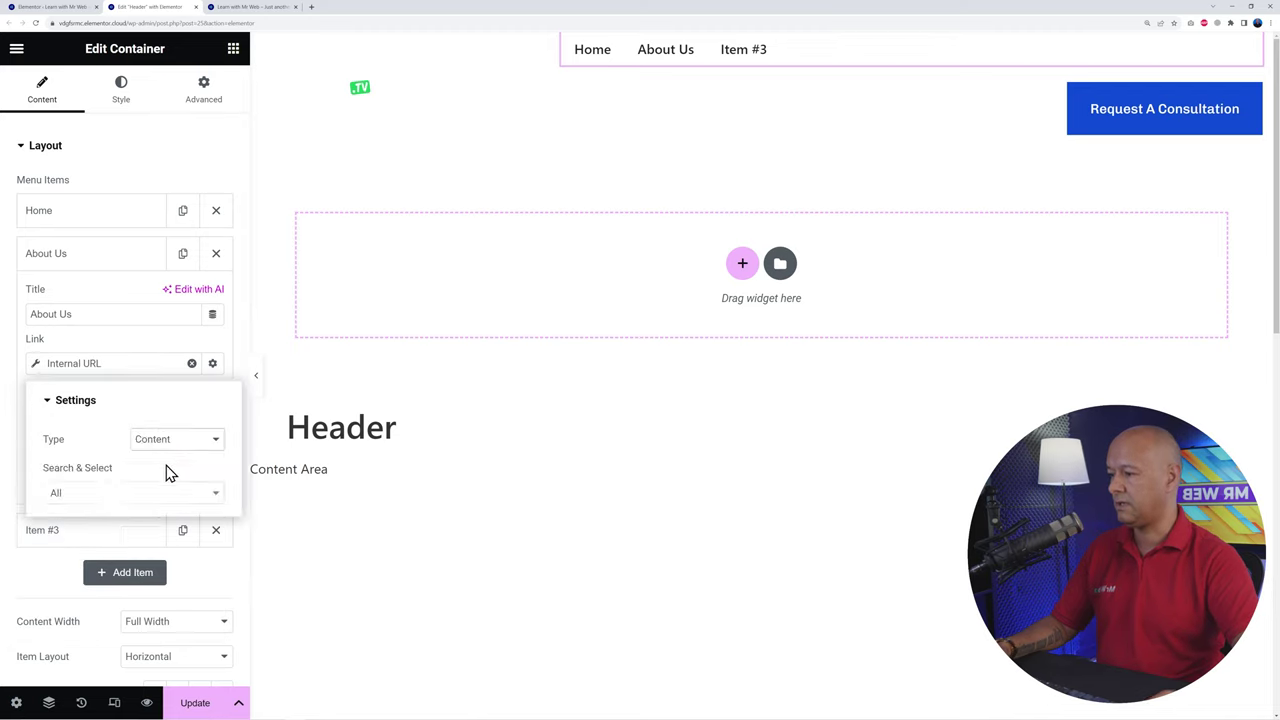
click(158, 493)
text(abou)
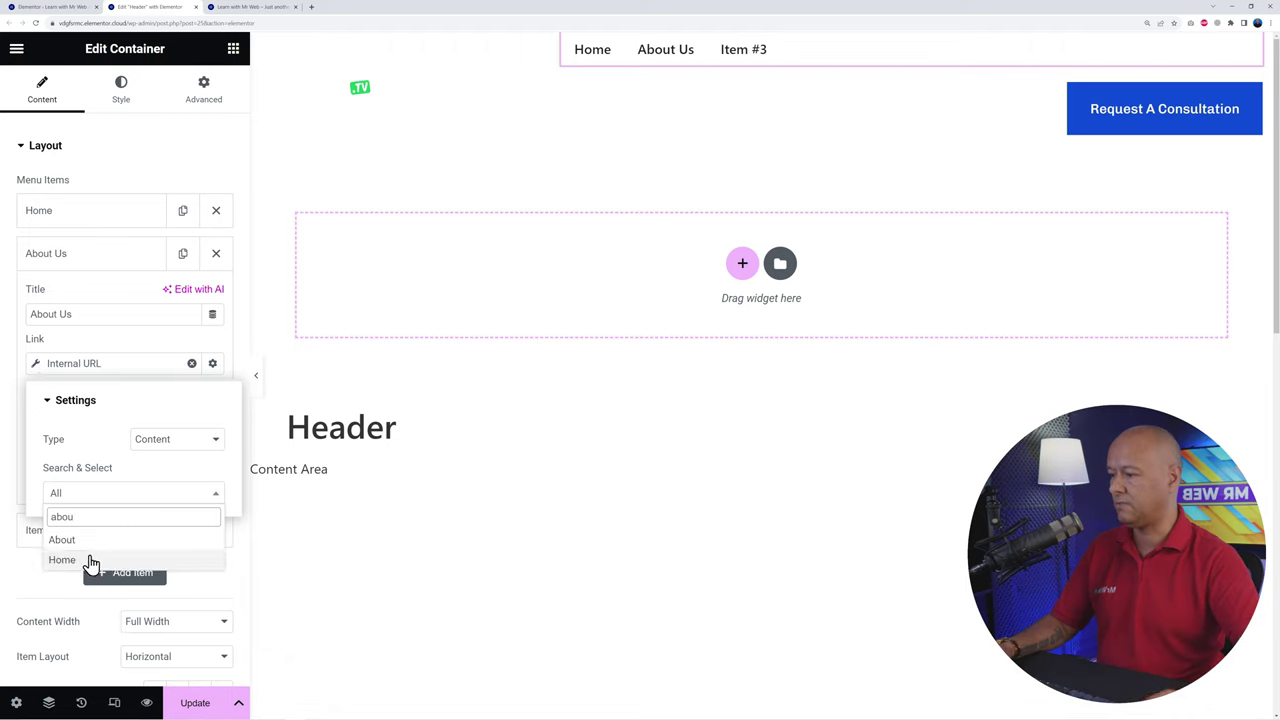
click(77, 546)
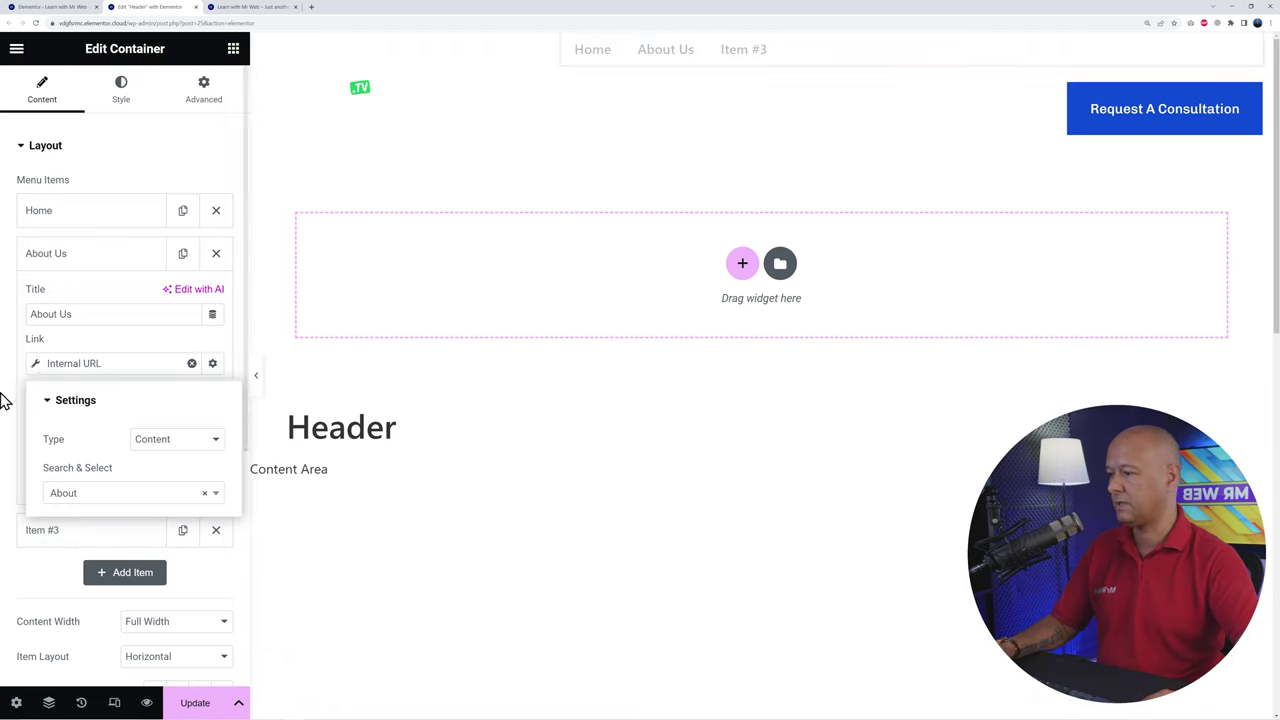
click(675, 57)
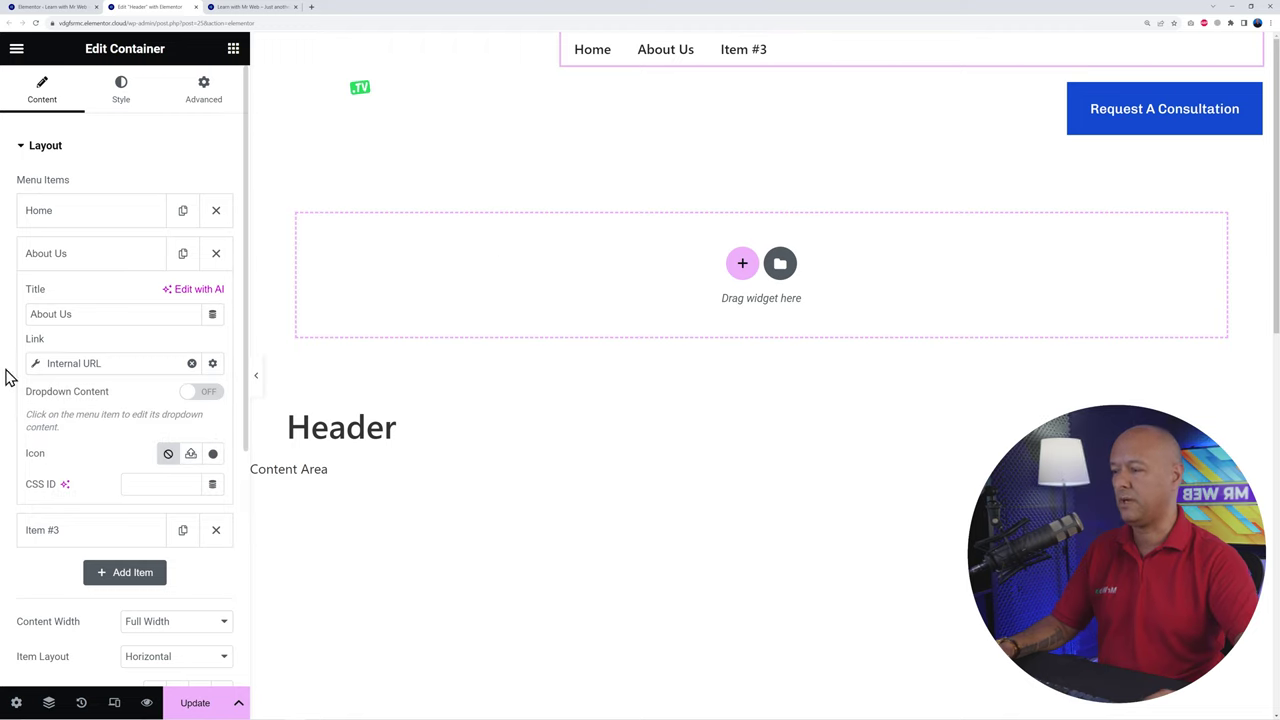
Step: Finish the Services and Contact items, save the header, and reload the live homepage
click(52, 267)
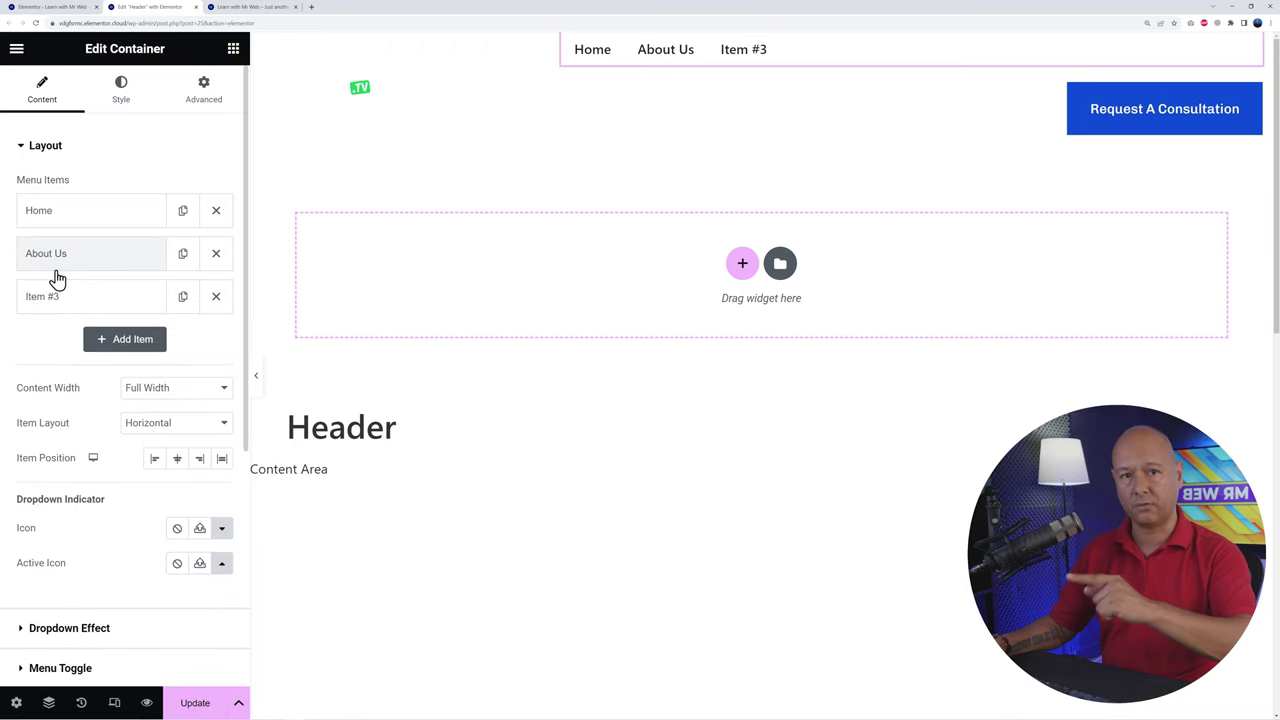
click(62, 300)
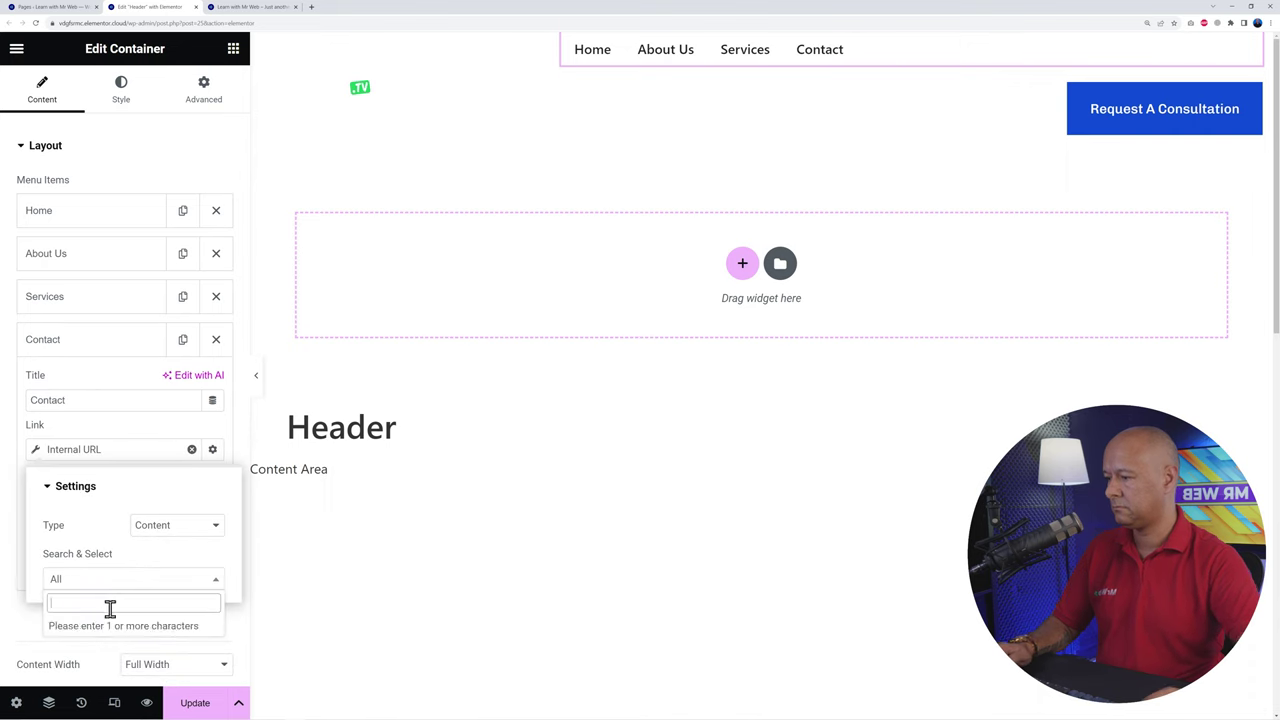
click(14, 358)
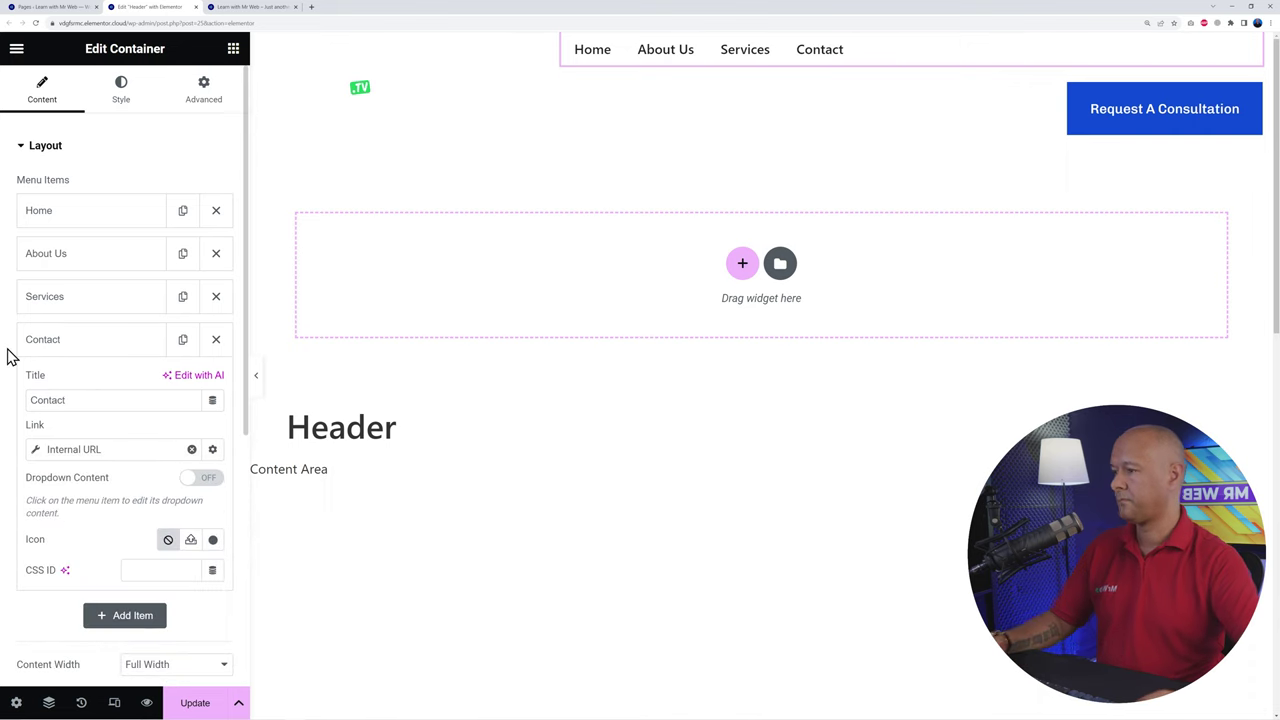
click(68, 342)
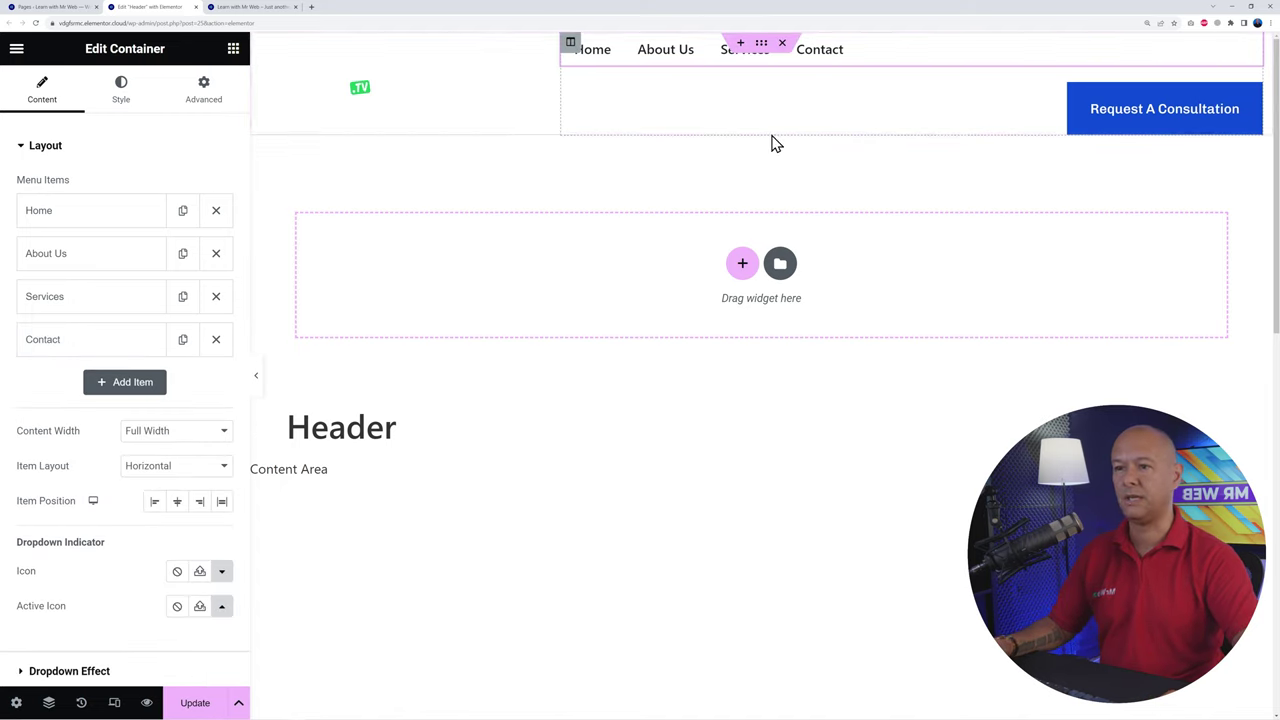
click(193, 695)
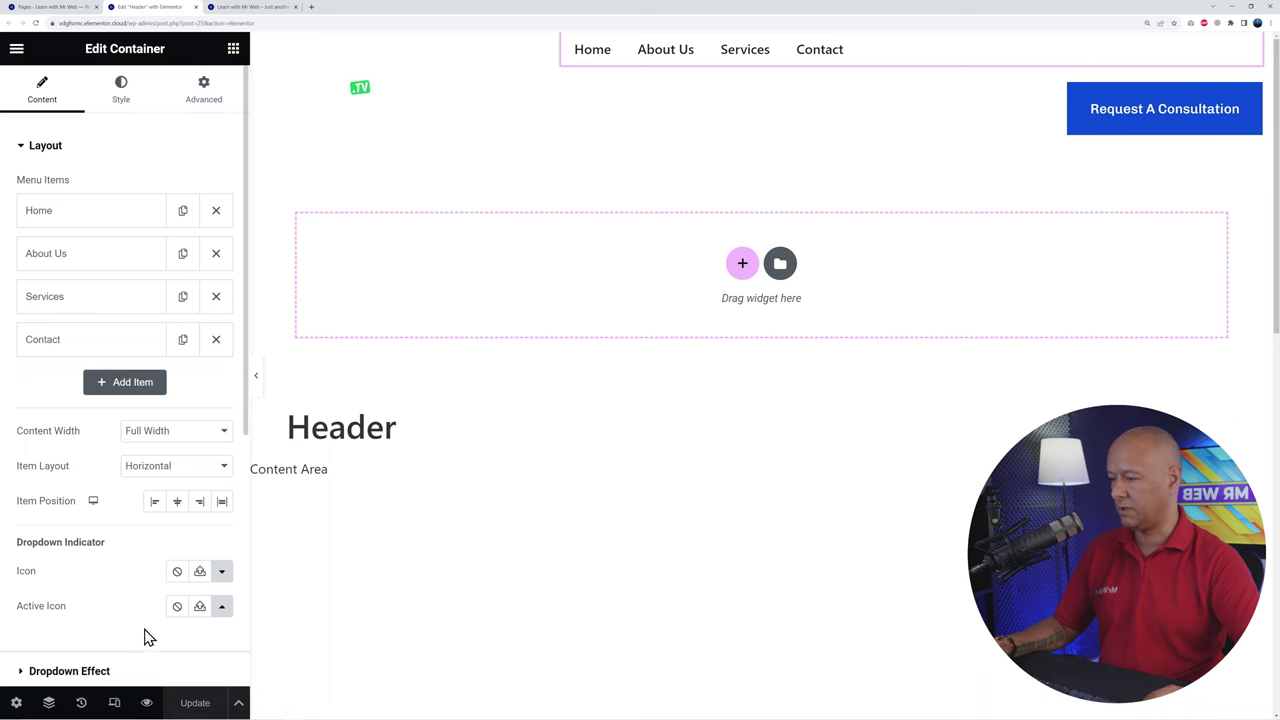
click(225, 8)
click(62, 46)
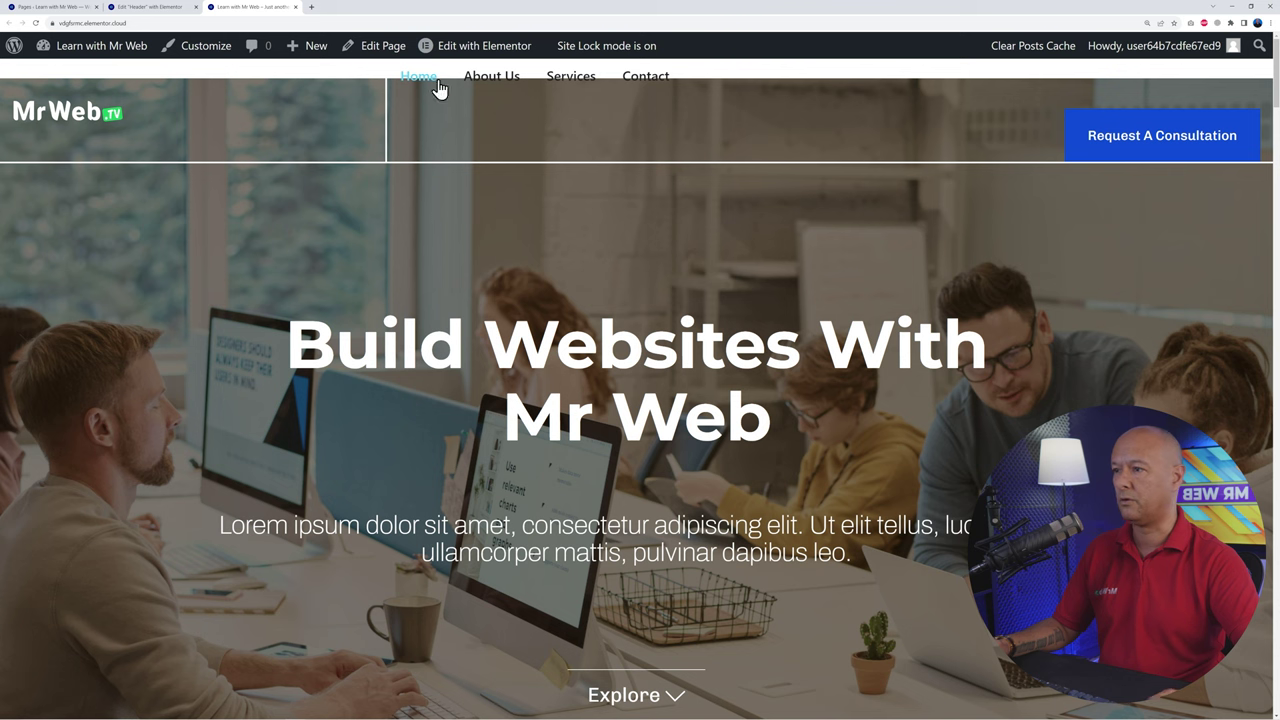
Step: Test the live menu's About Us, Services and Home links, then return to the header editor
click(498, 82)
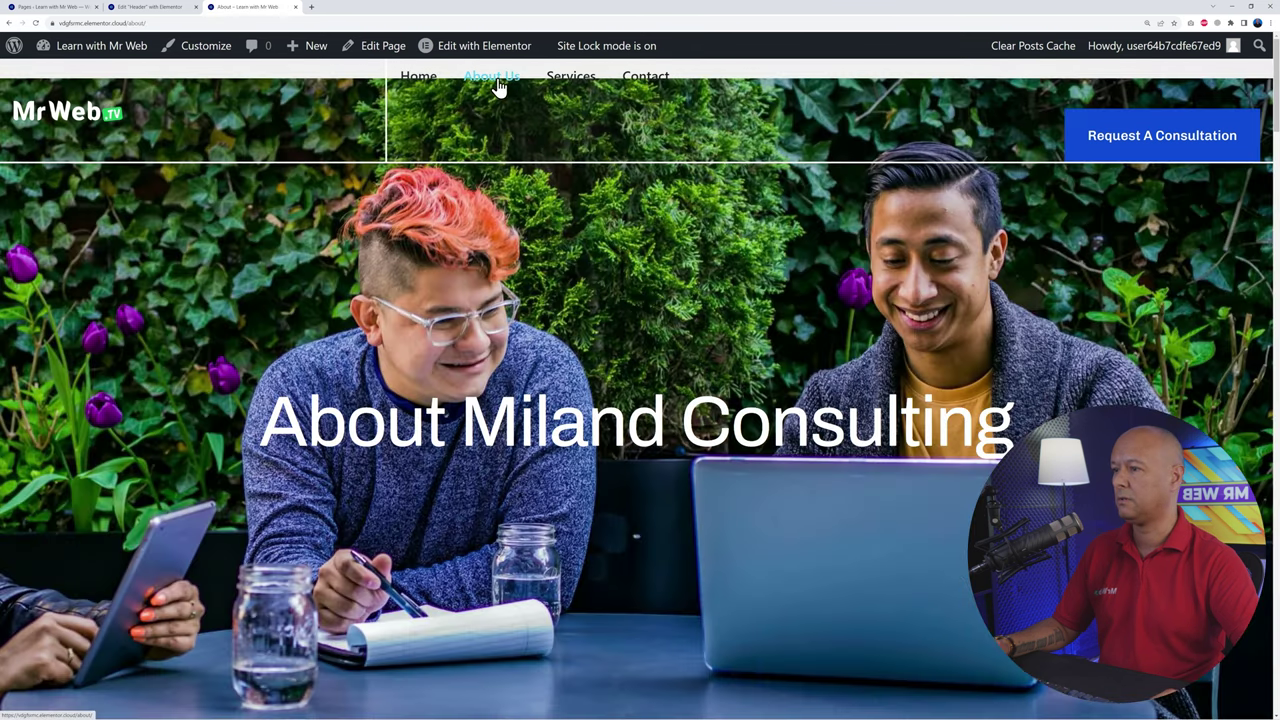
click(579, 141)
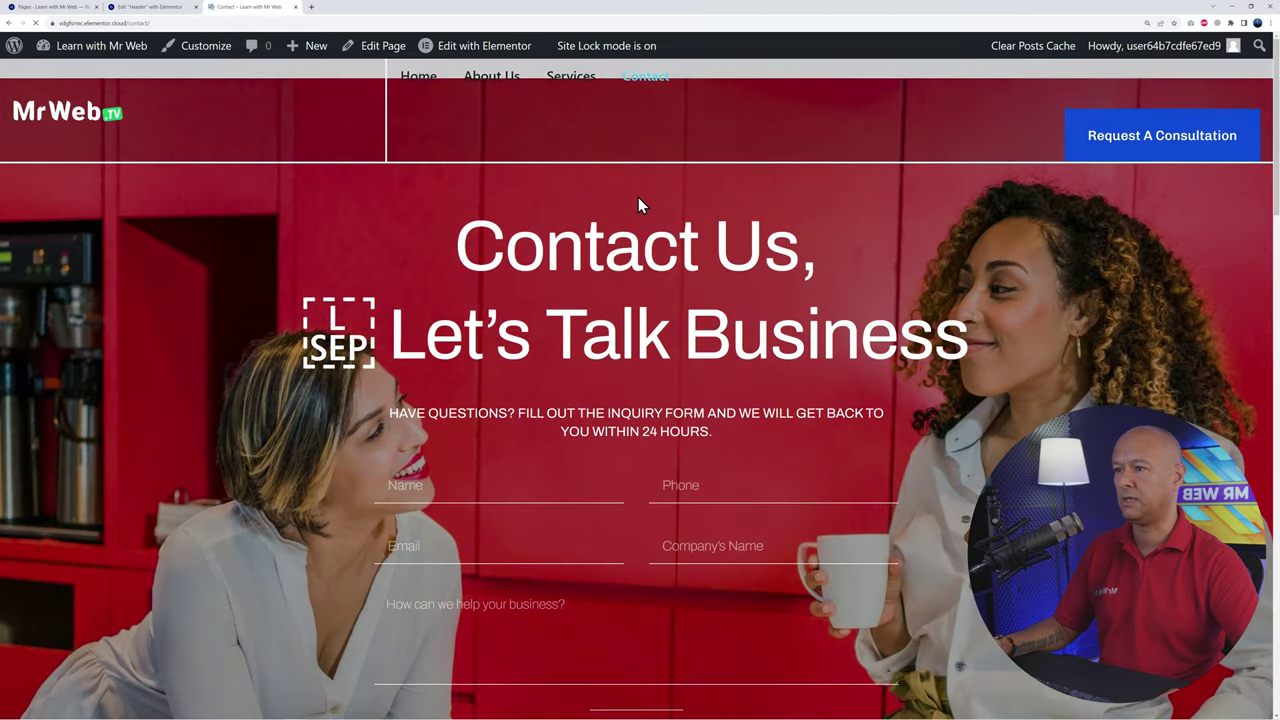
click(418, 86)
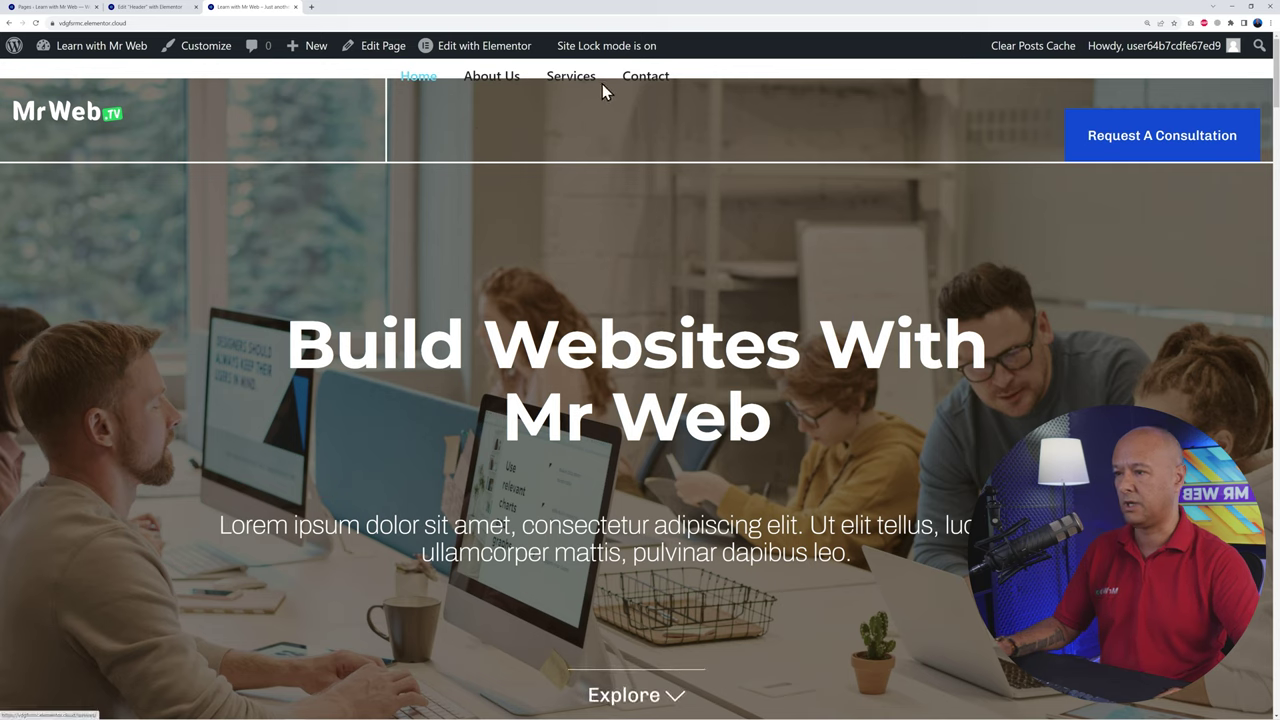
click(147, 7)
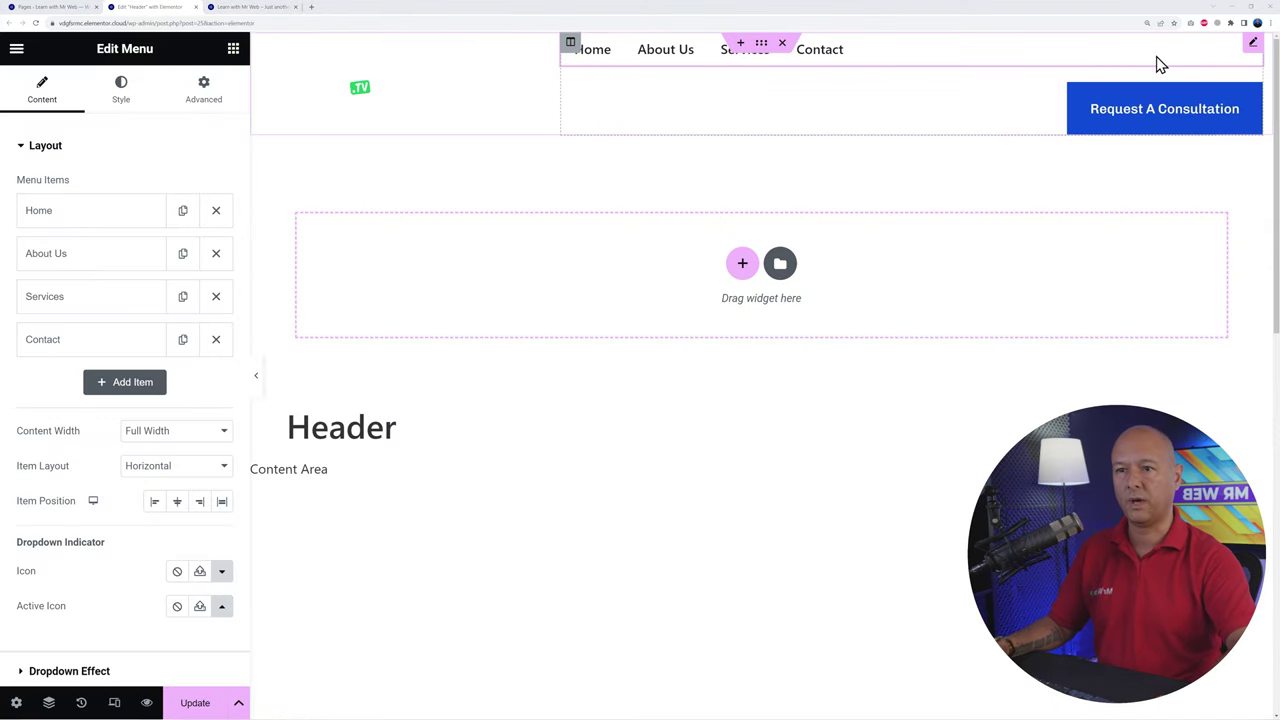
Step: Give the Menu widget a Custom width in Advanced settings, then check the live site header
click(204, 92)
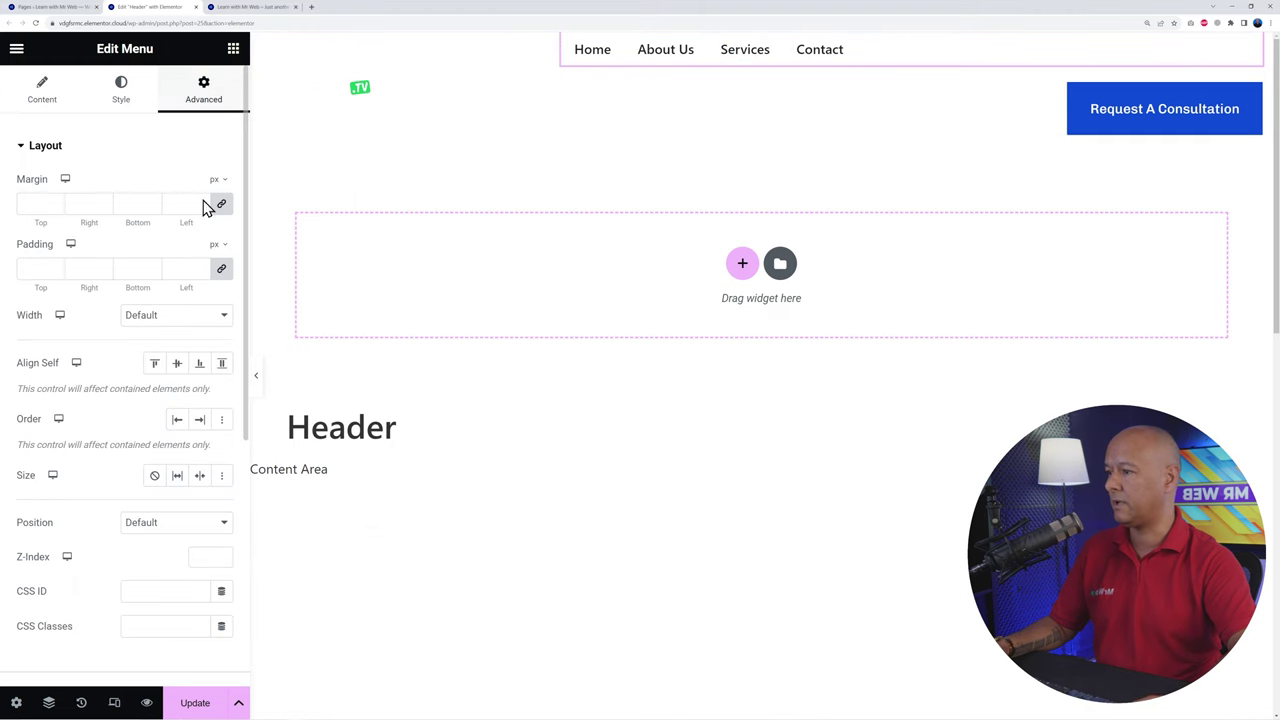
click(212, 317)
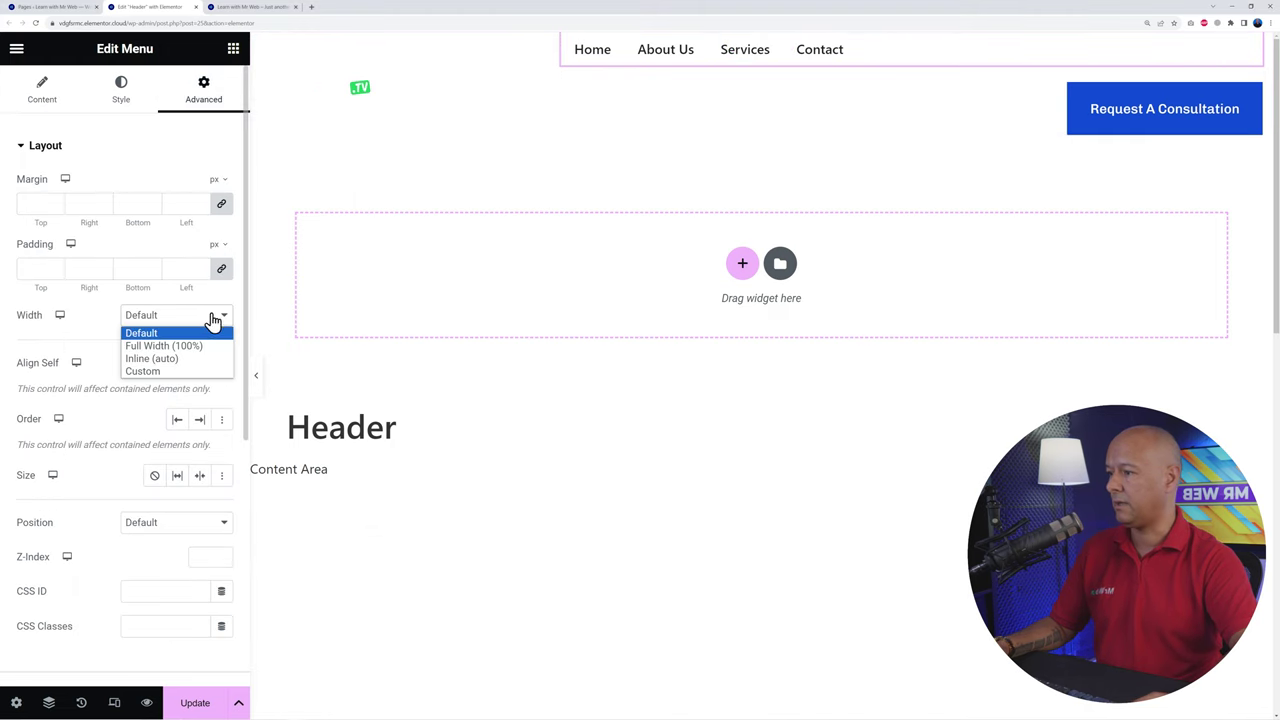
click(167, 373)
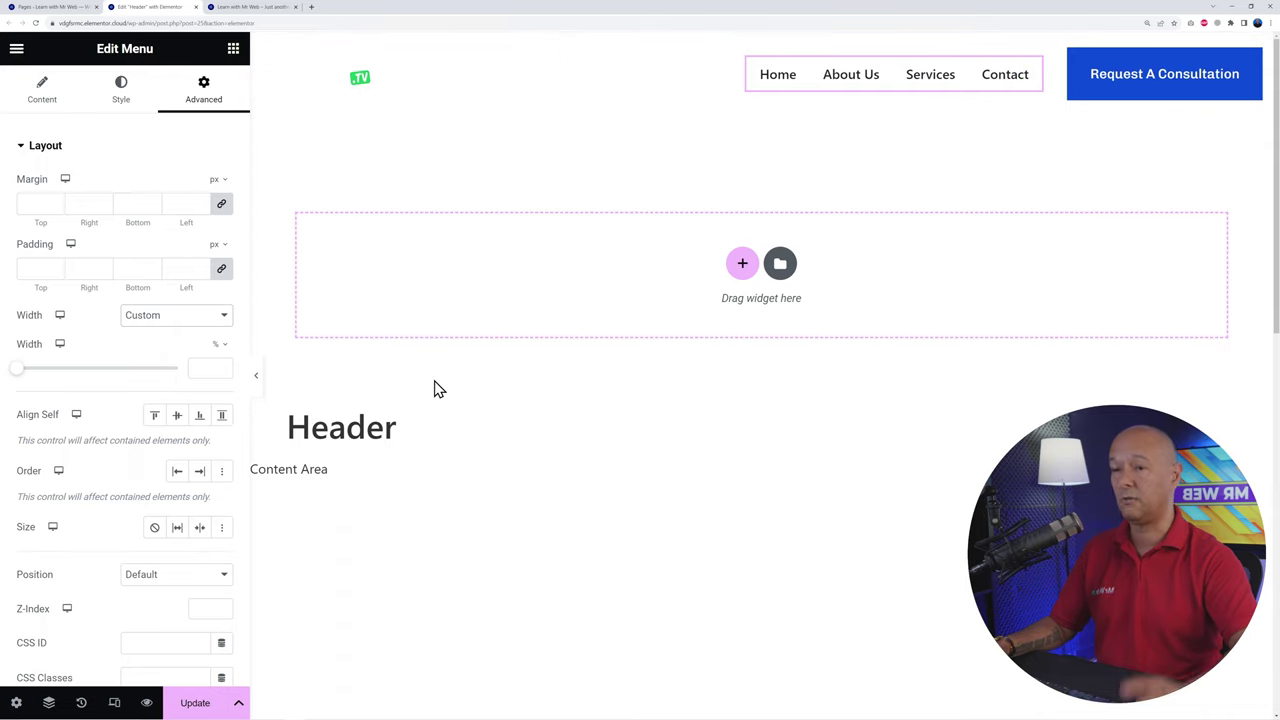
click(130, 95)
click(251, 8)
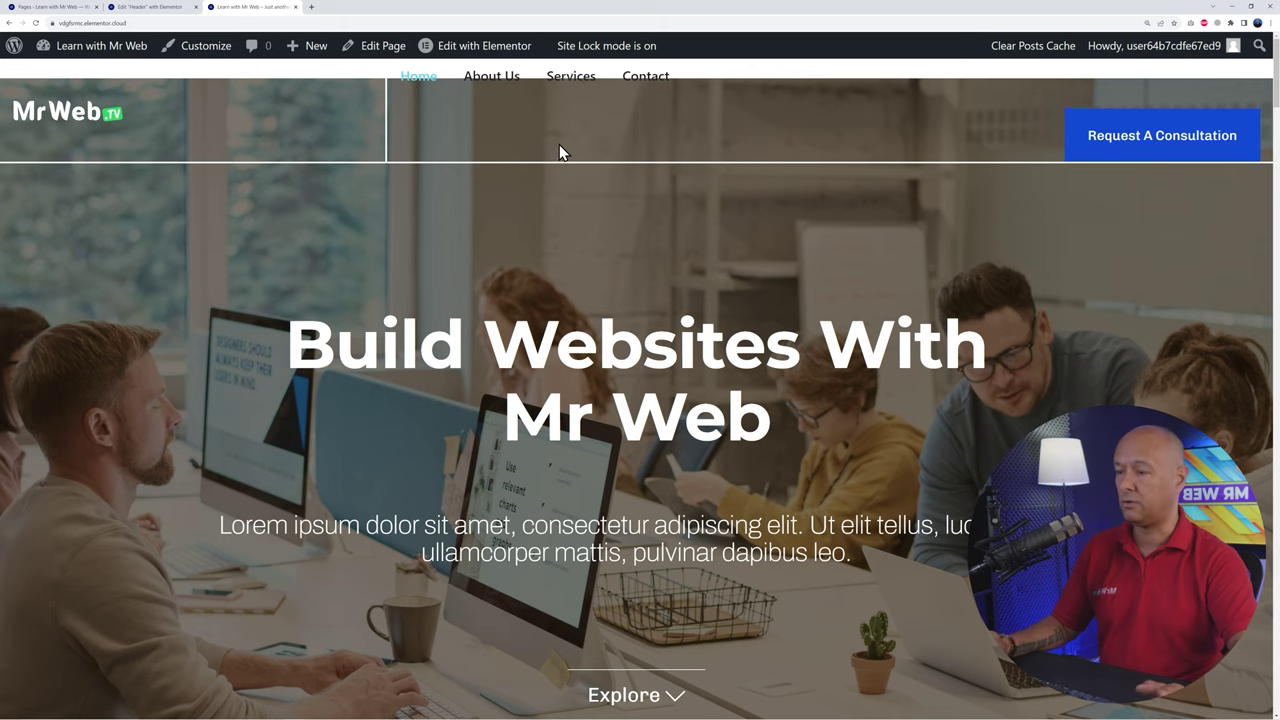
Step: Go back from the live homepage to the Header template editor
click(171, 8)
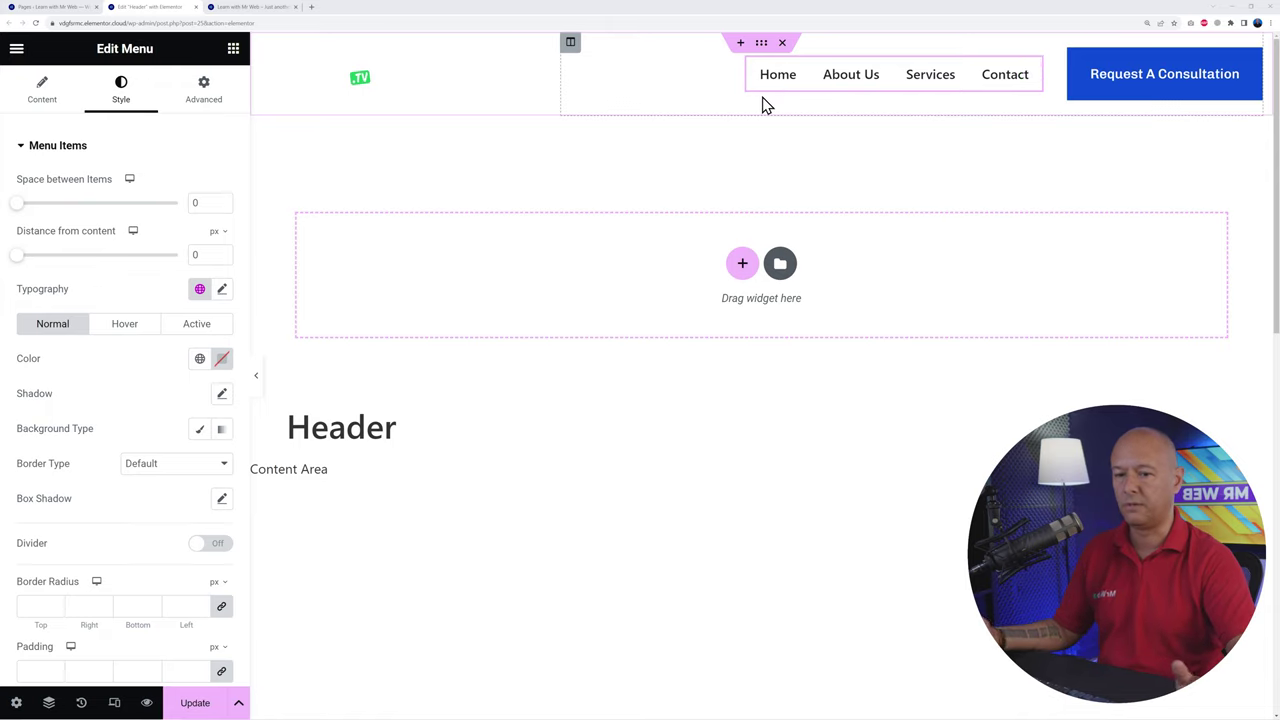
Step: Set the menu text to white, with hover and active items black, and save the header
click(222, 358)
drag(160, 489, 102, 406)
click(88, 375)
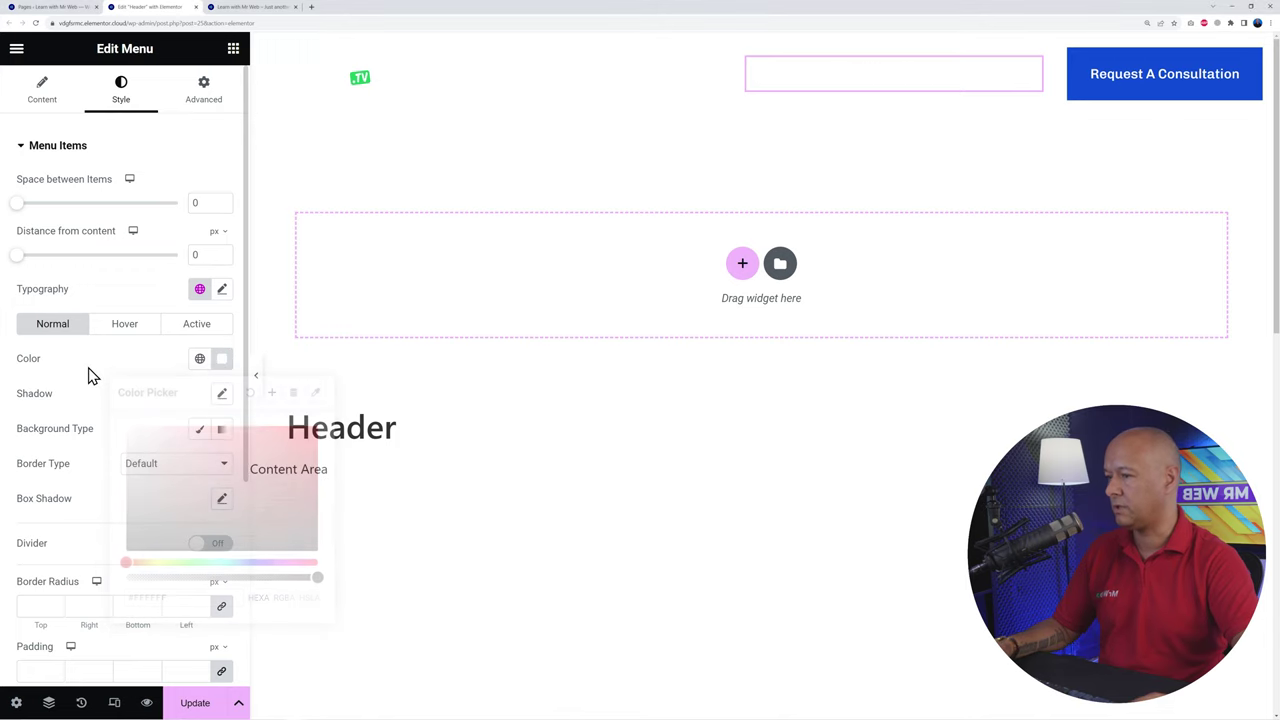
click(126, 328)
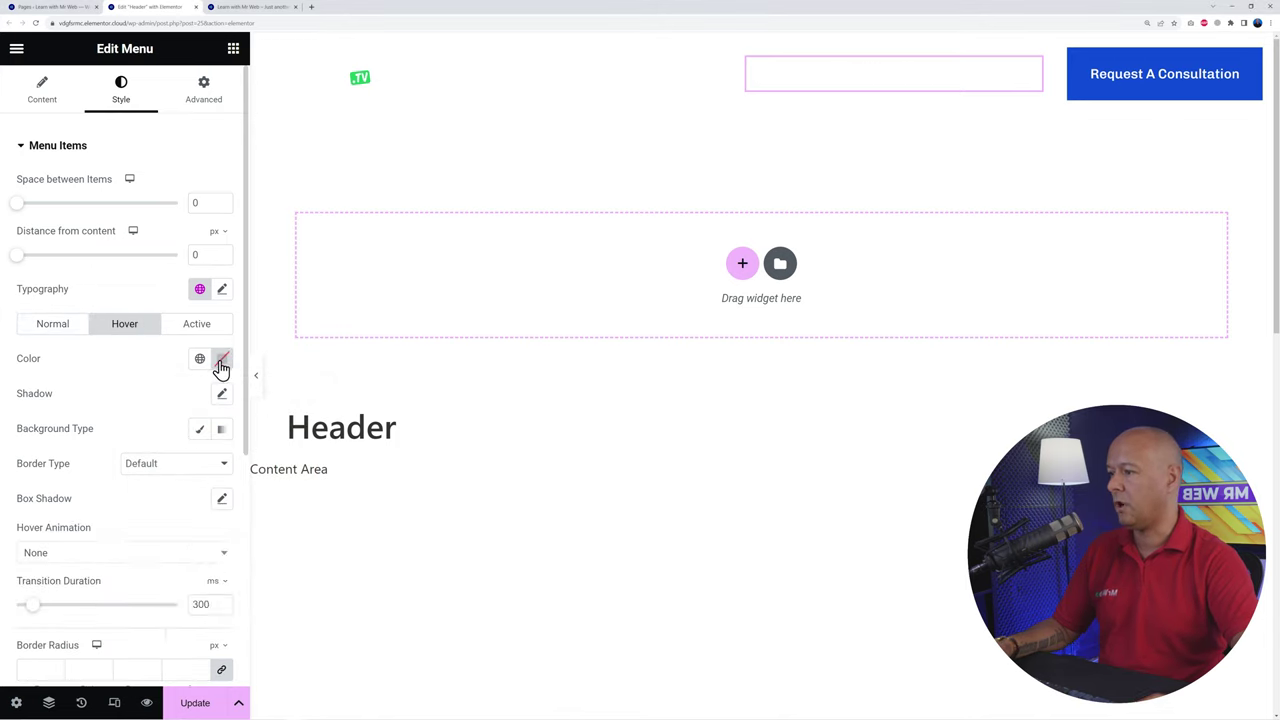
click(222, 358)
drag(177, 480, 126, 557)
click(94, 389)
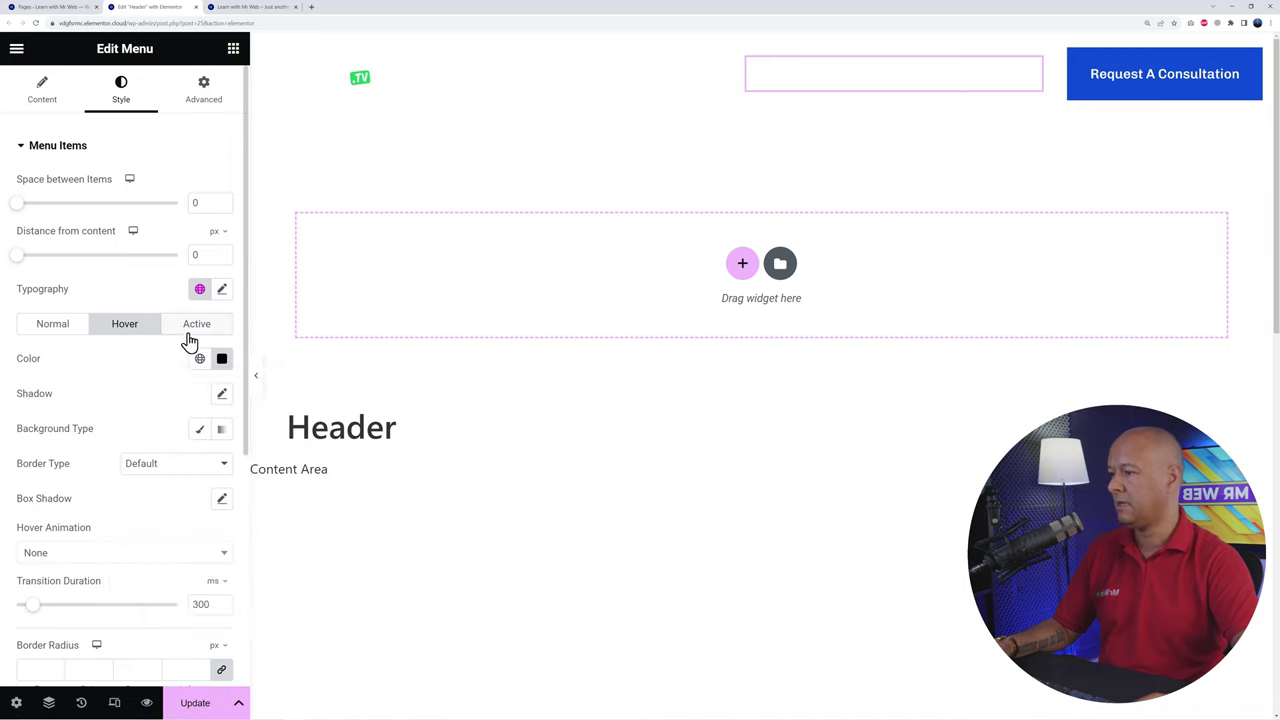
click(197, 324)
click(222, 358)
drag(160, 490, 113, 551)
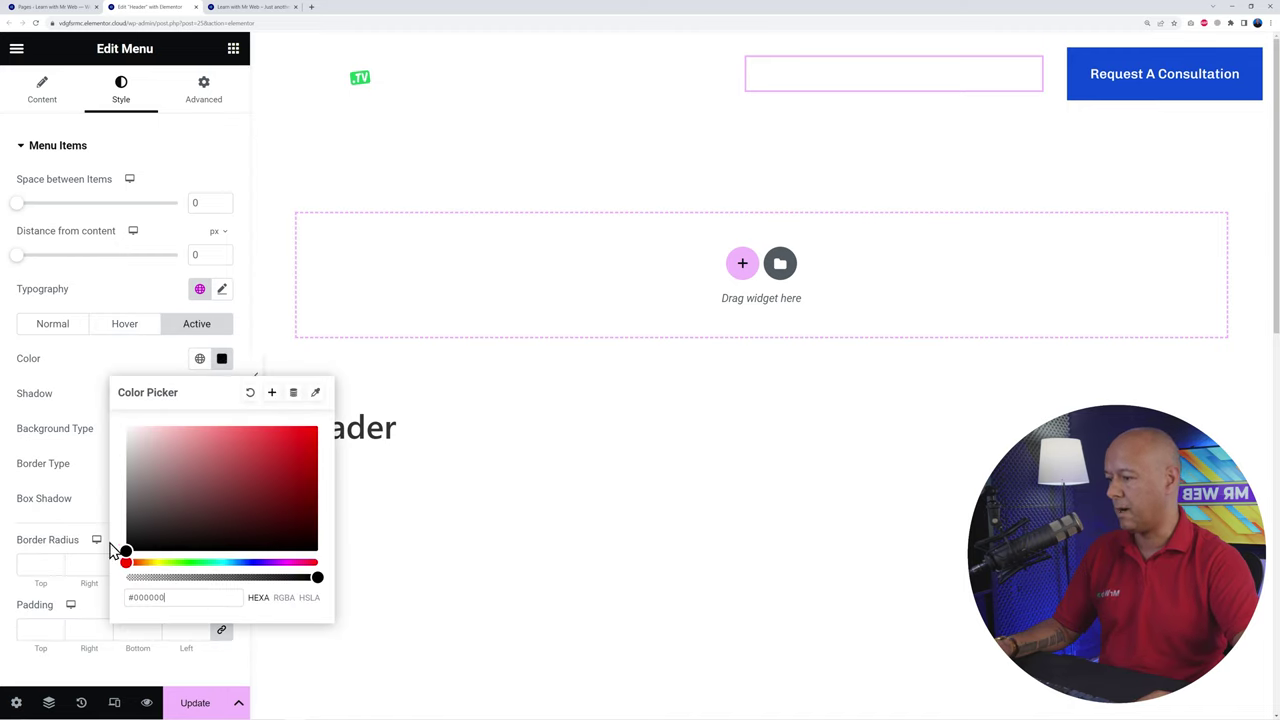
click(88, 377)
click(196, 704)
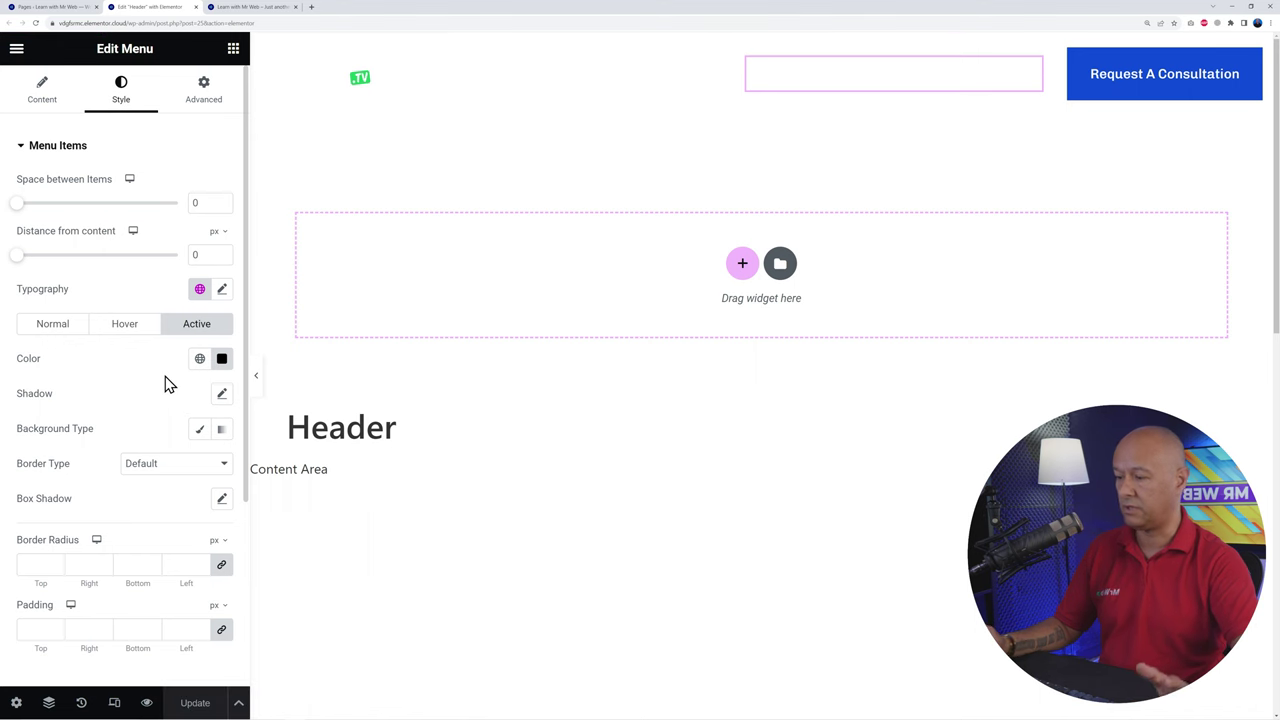
Step: After checking the live header, set active and hover menu colours to global Secondary blue and save
click(254, 8)
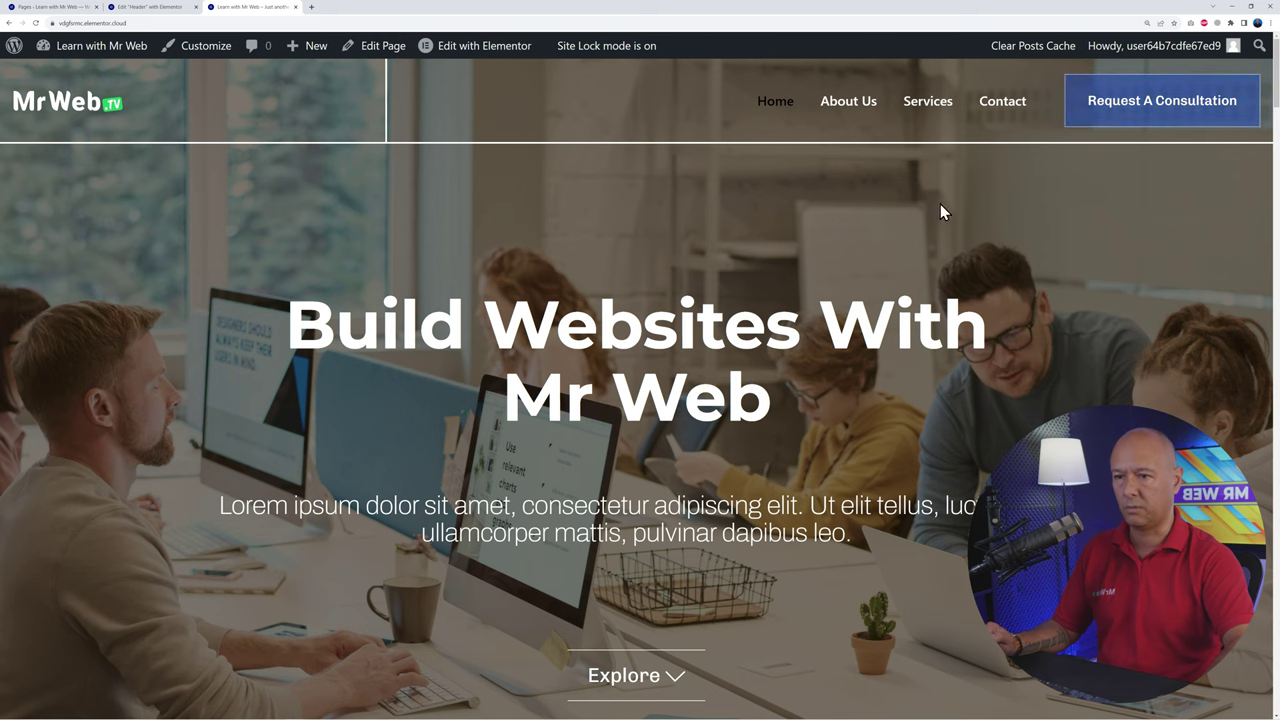
click(145, 7)
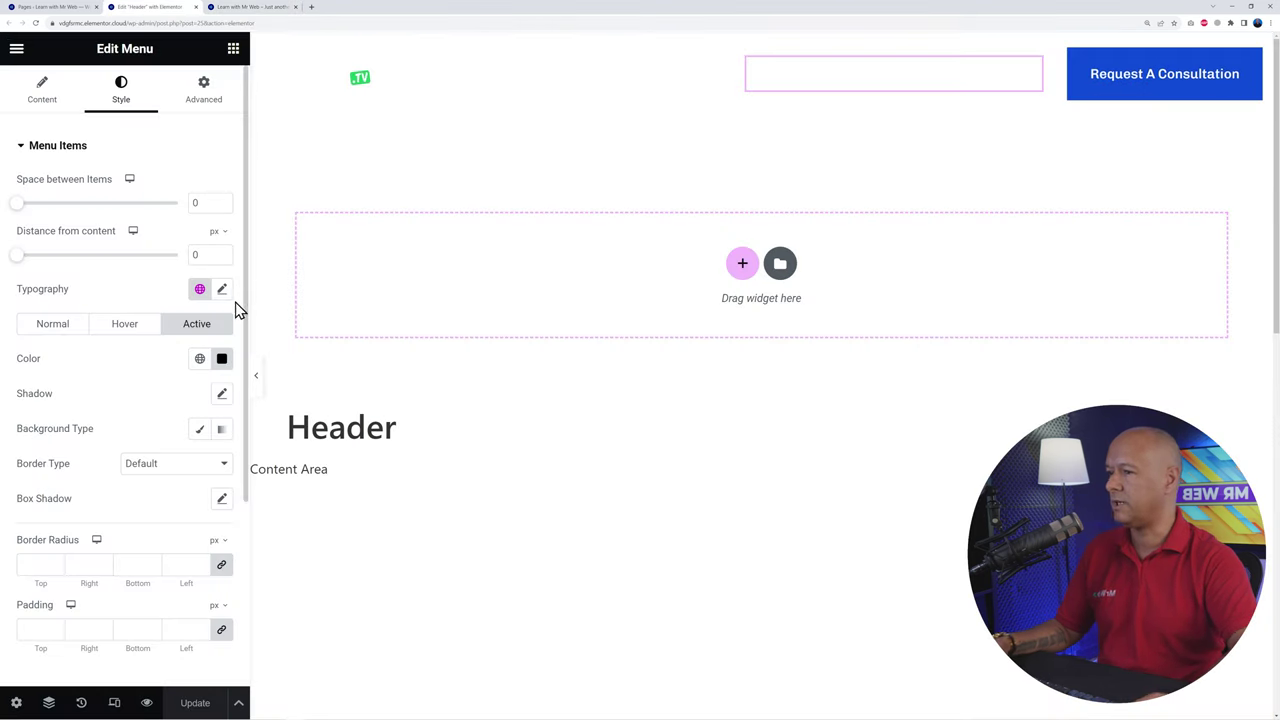
click(198, 362)
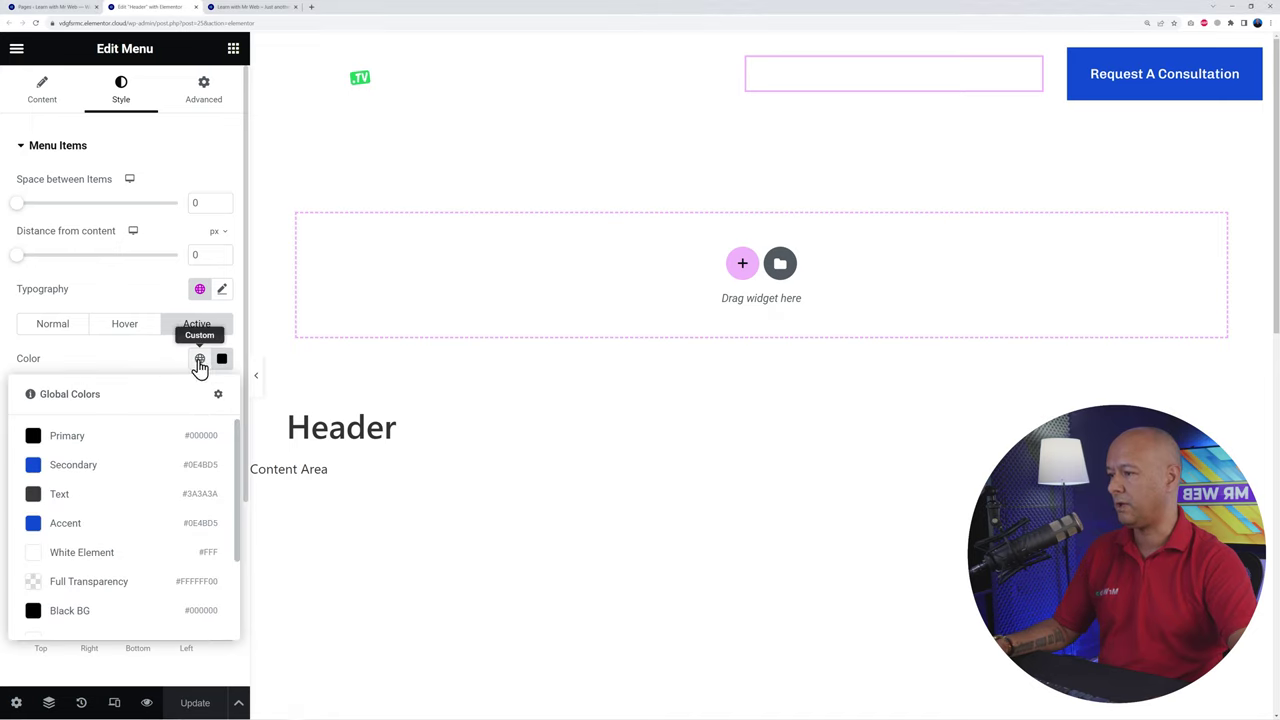
click(64, 468)
click(125, 330)
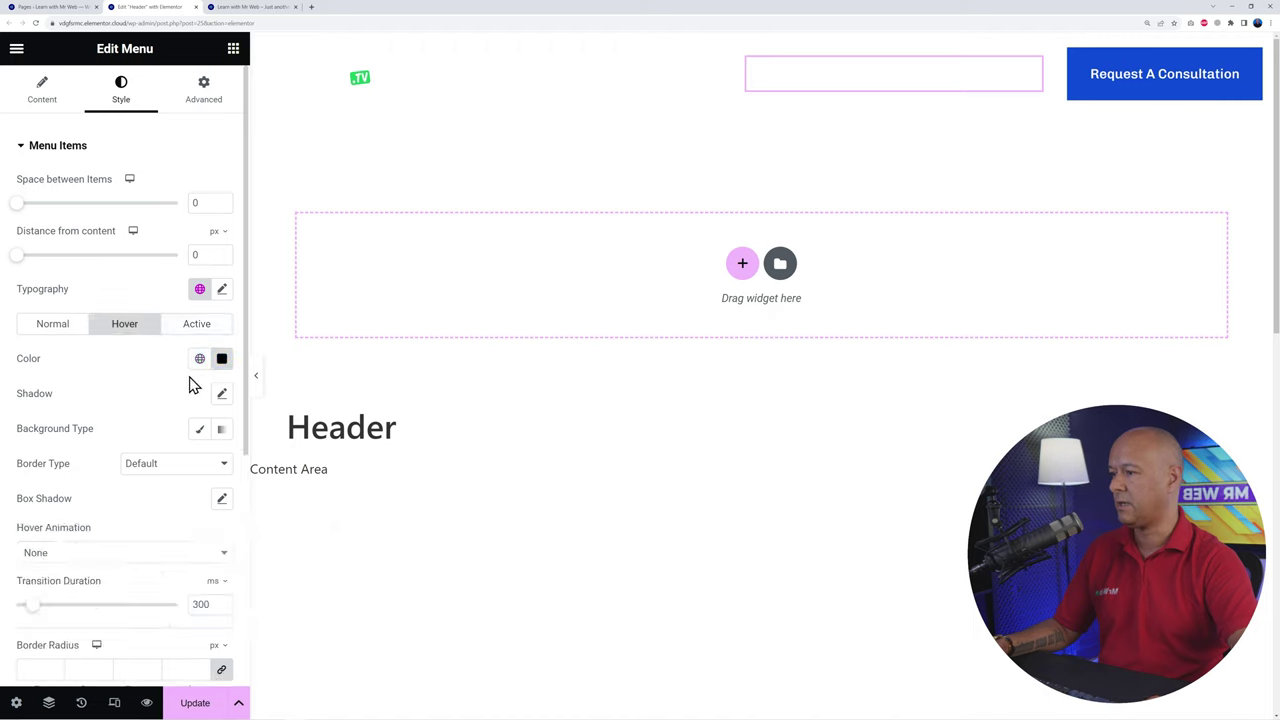
click(221, 358)
click(200, 362)
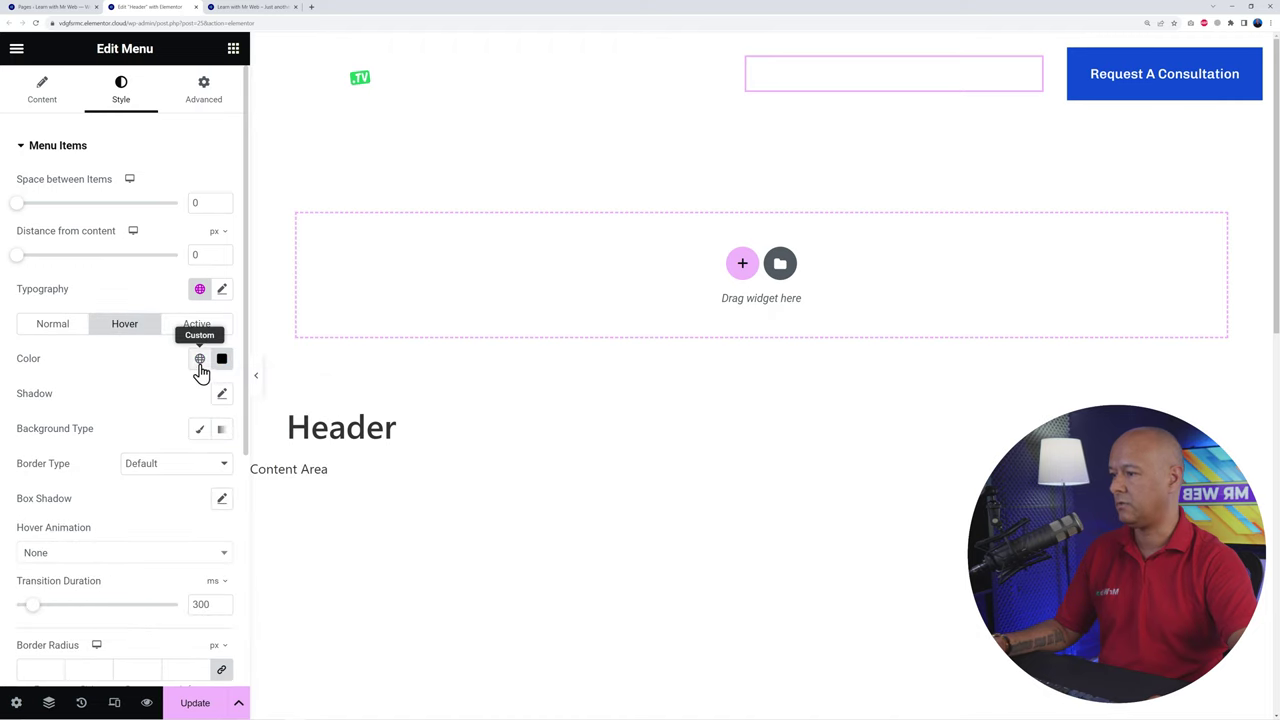
click(75, 472)
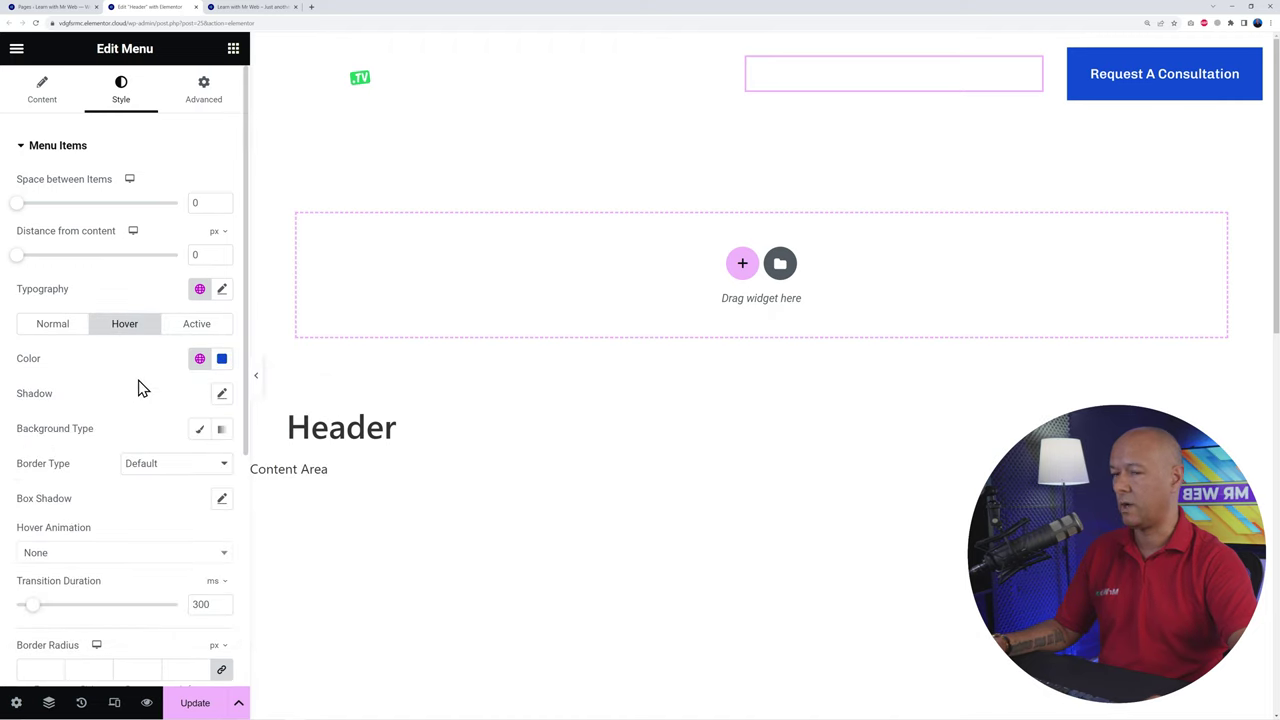
click(195, 702)
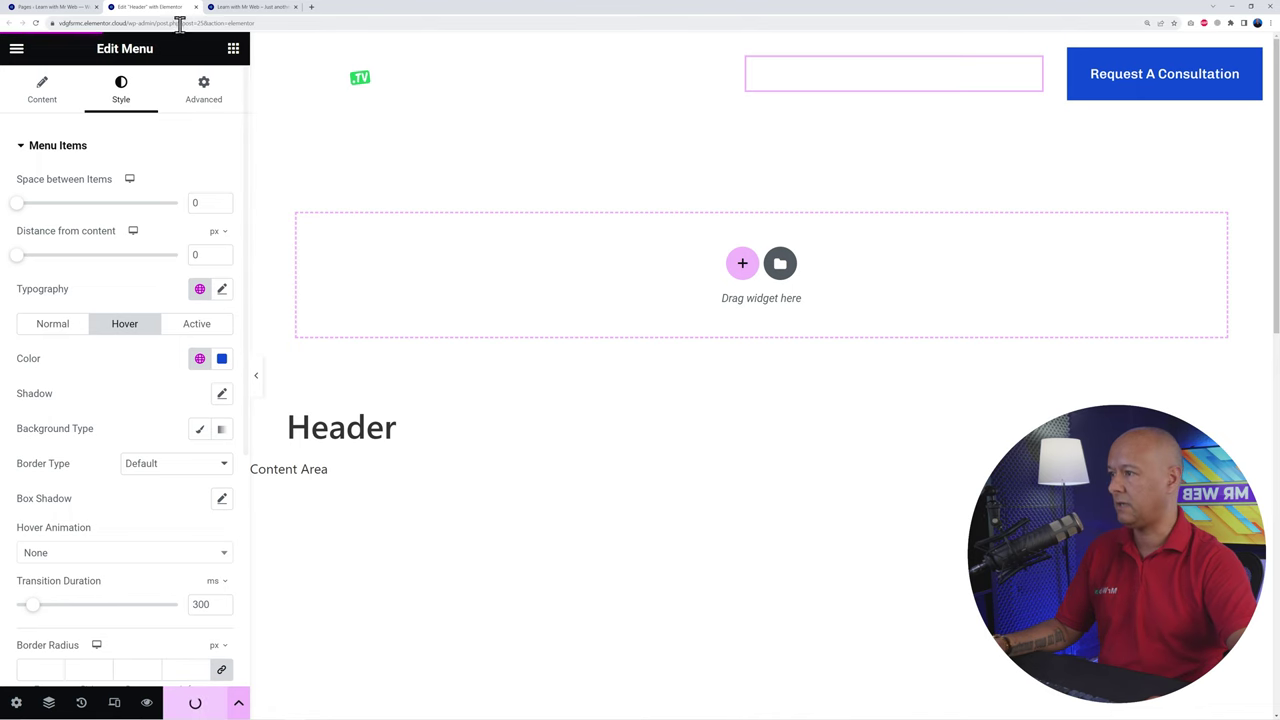
Step: Check that the live menu shows white items with a blue active Home, then return to the header editor
click(241, 9)
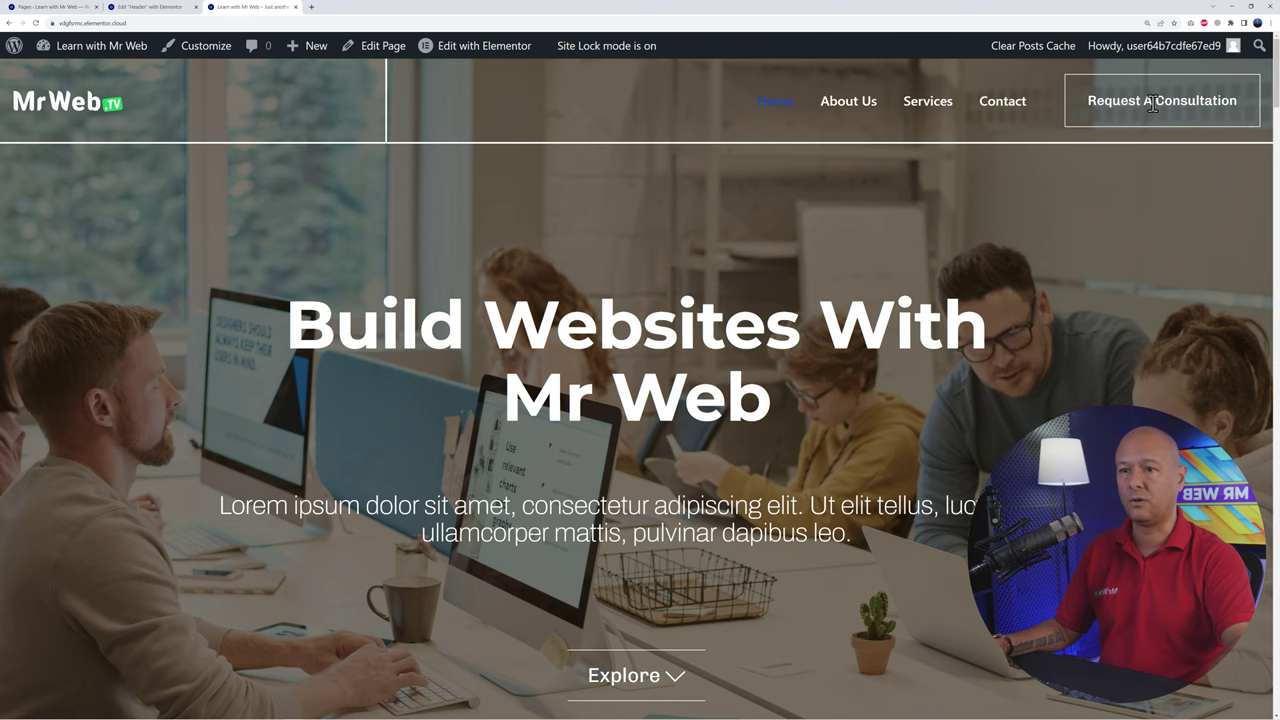
click(182, 8)
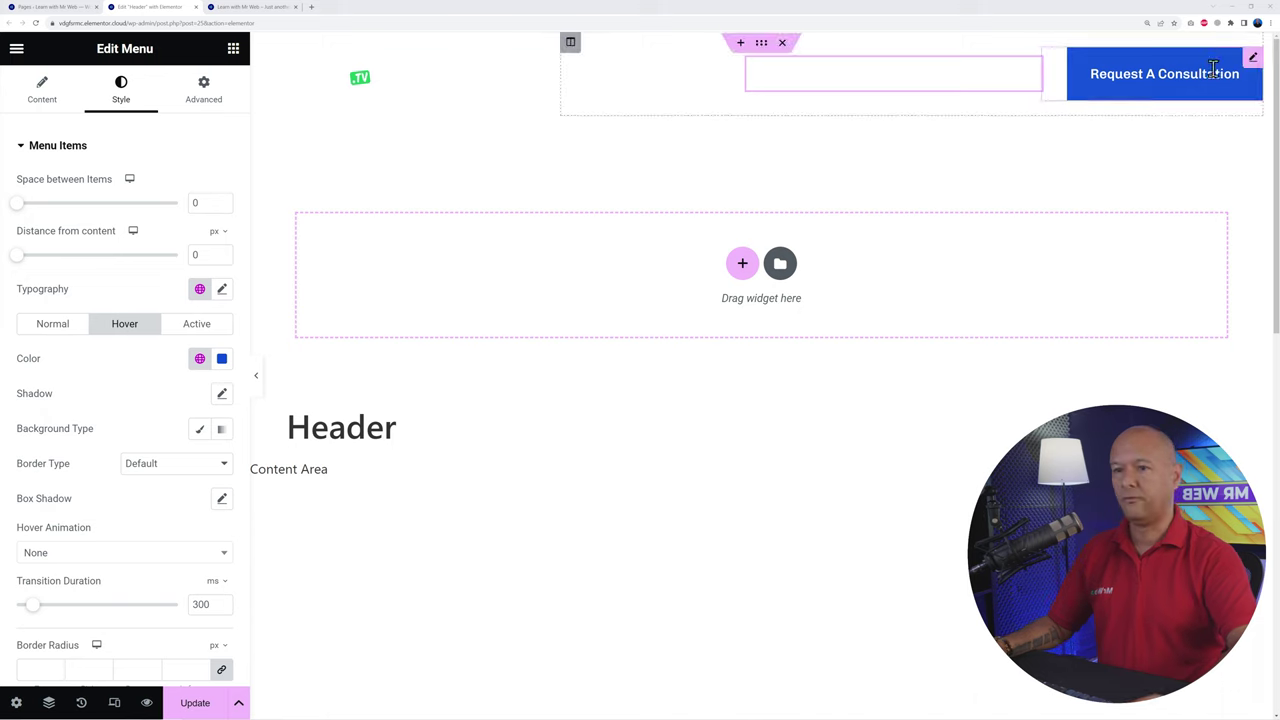
Step: Open the Request A Consultation button's content settings, keep its label, and focus the empty Link field
click(1251, 62)
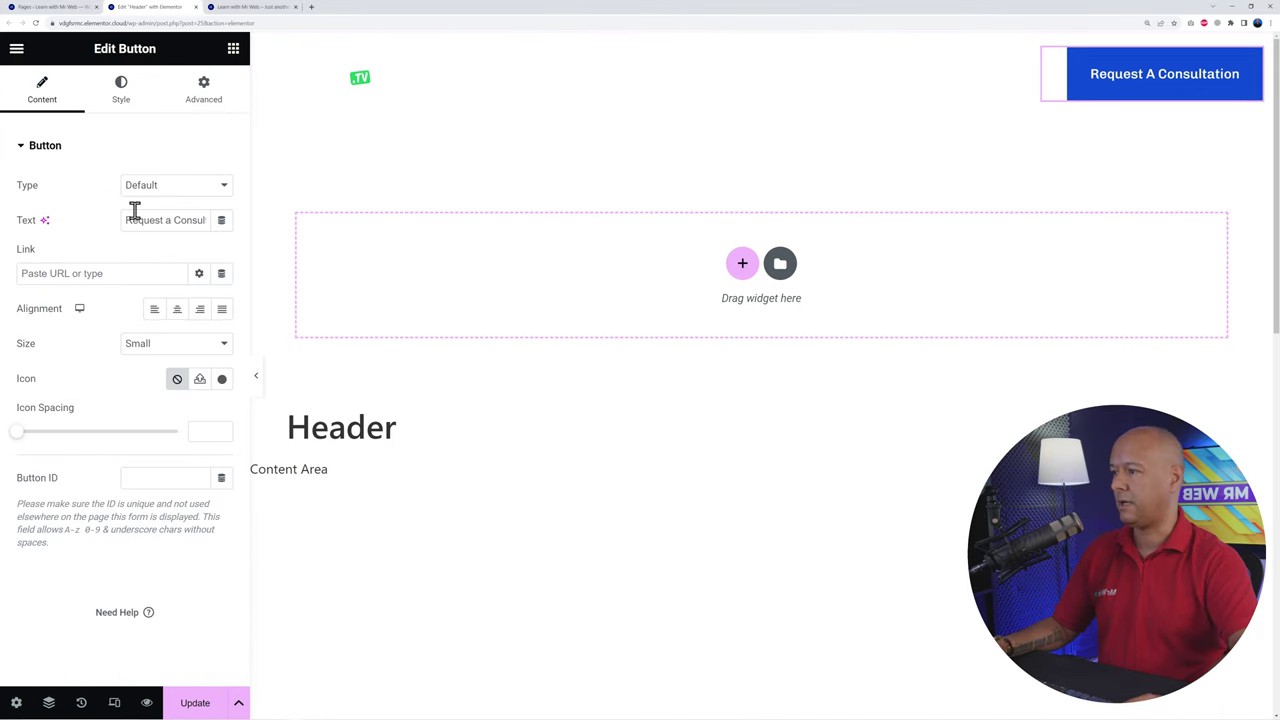
drag(128, 220, 214, 231)
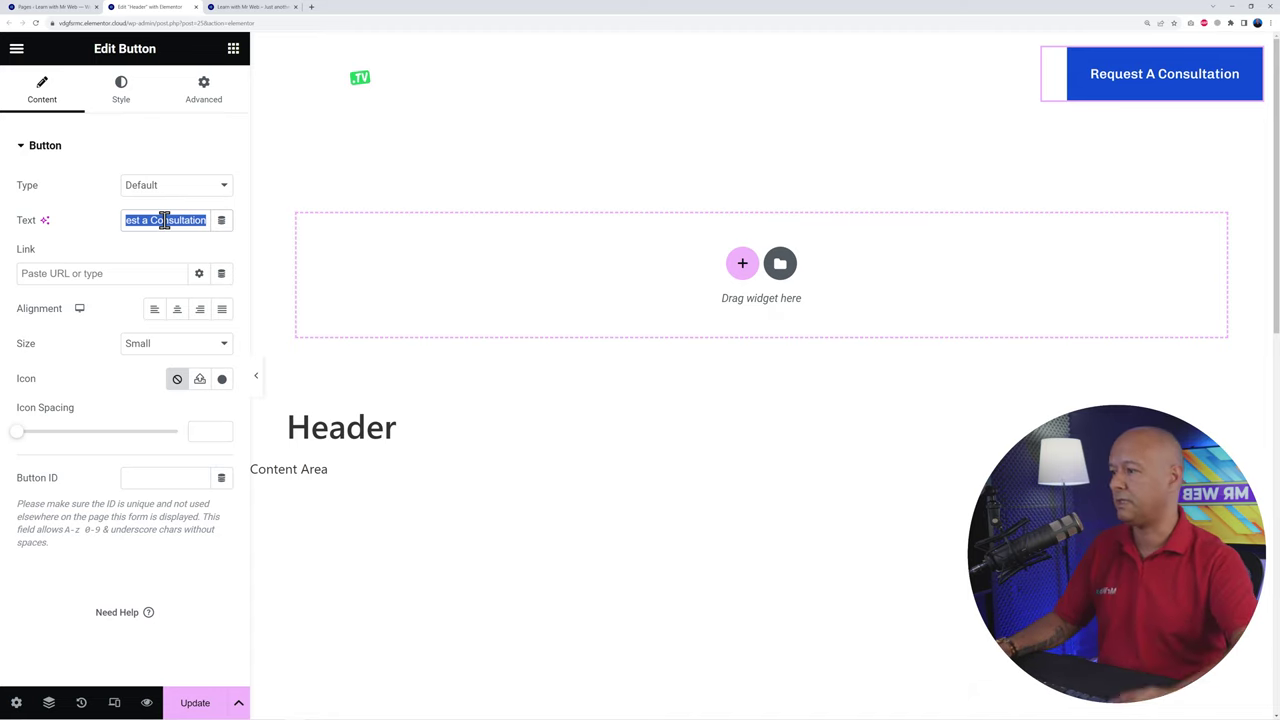
click(100, 220)
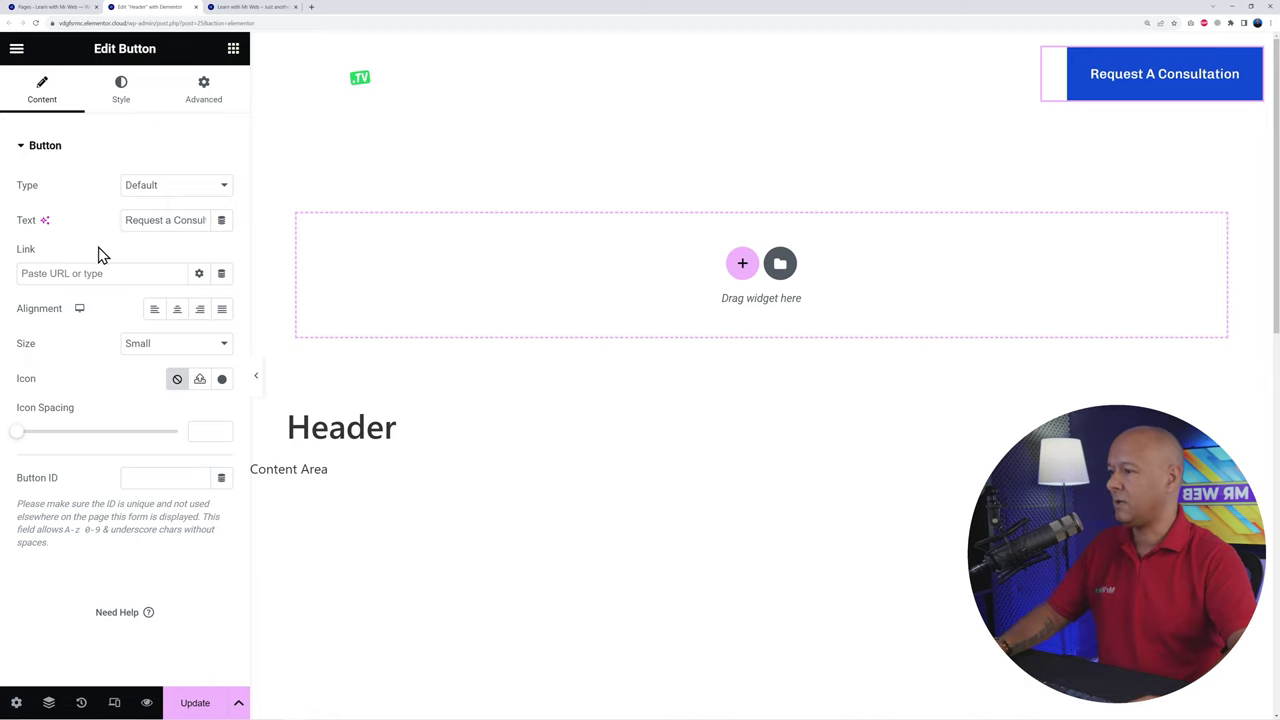
click(86, 275)
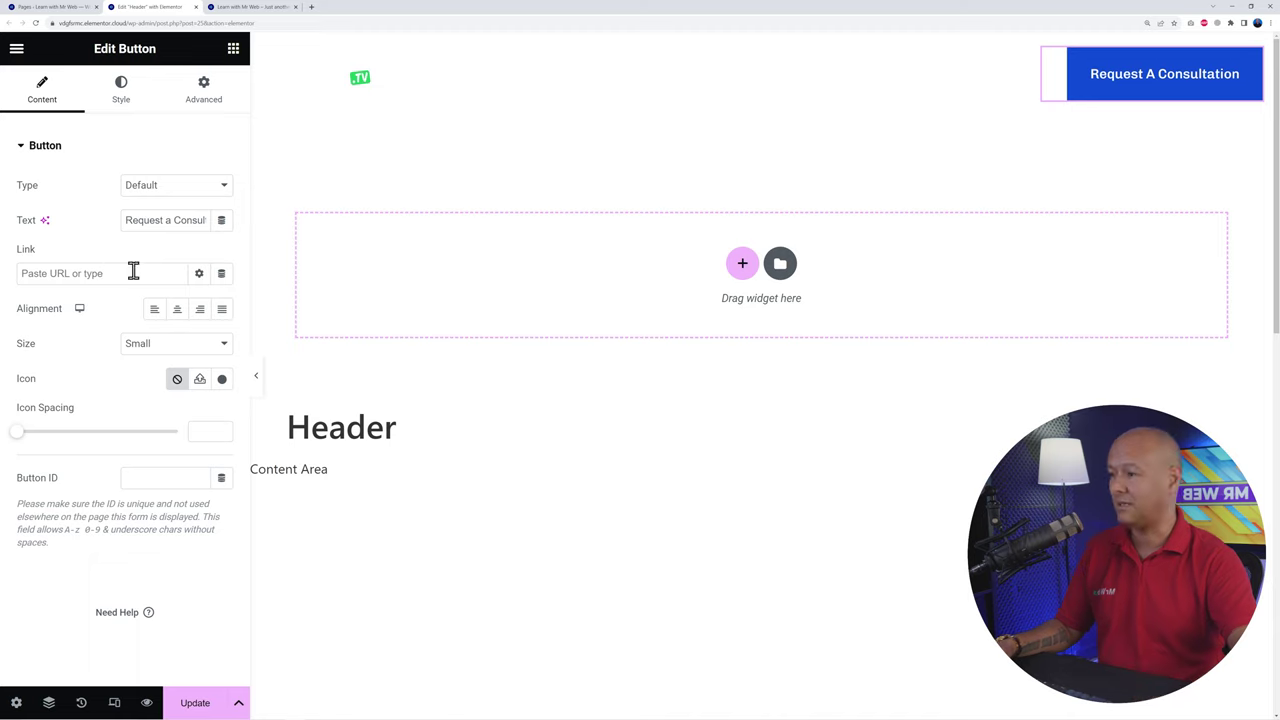
Step: Set the button's link to the Popup dynamic action with Open Popup, then go to the Pages list
click(221, 274)
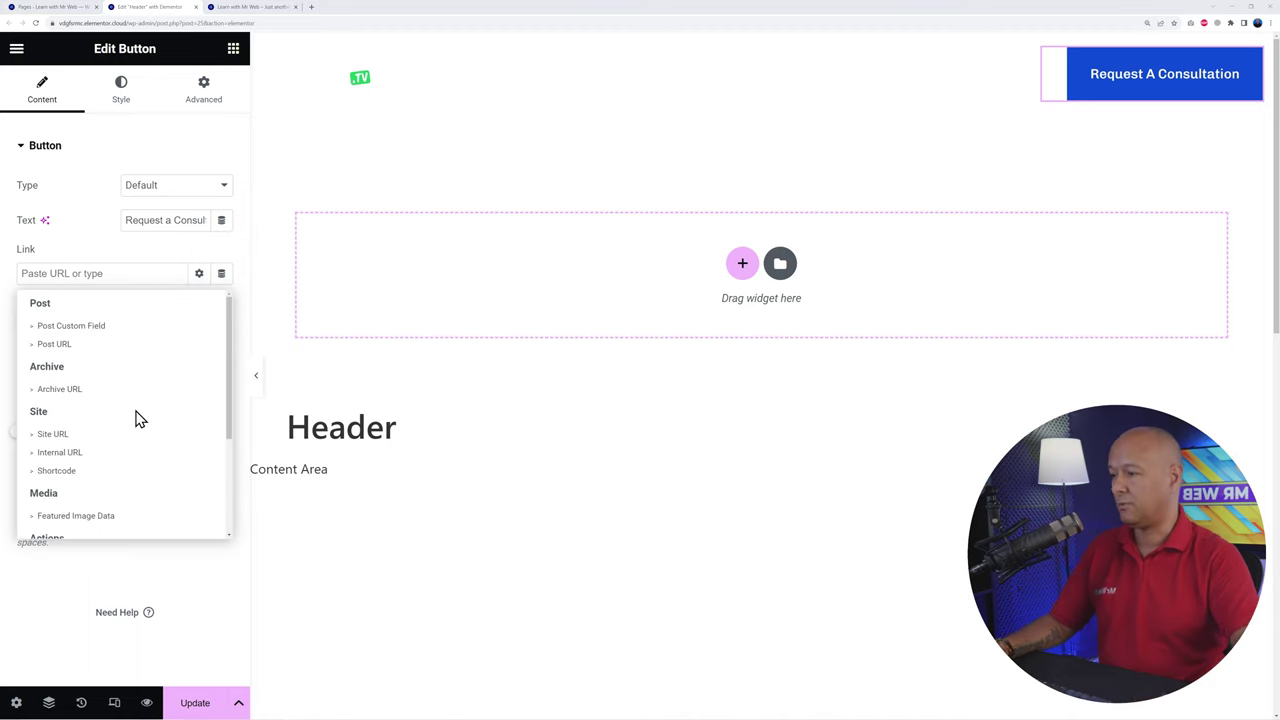
scroll(189, 426, down, 4)
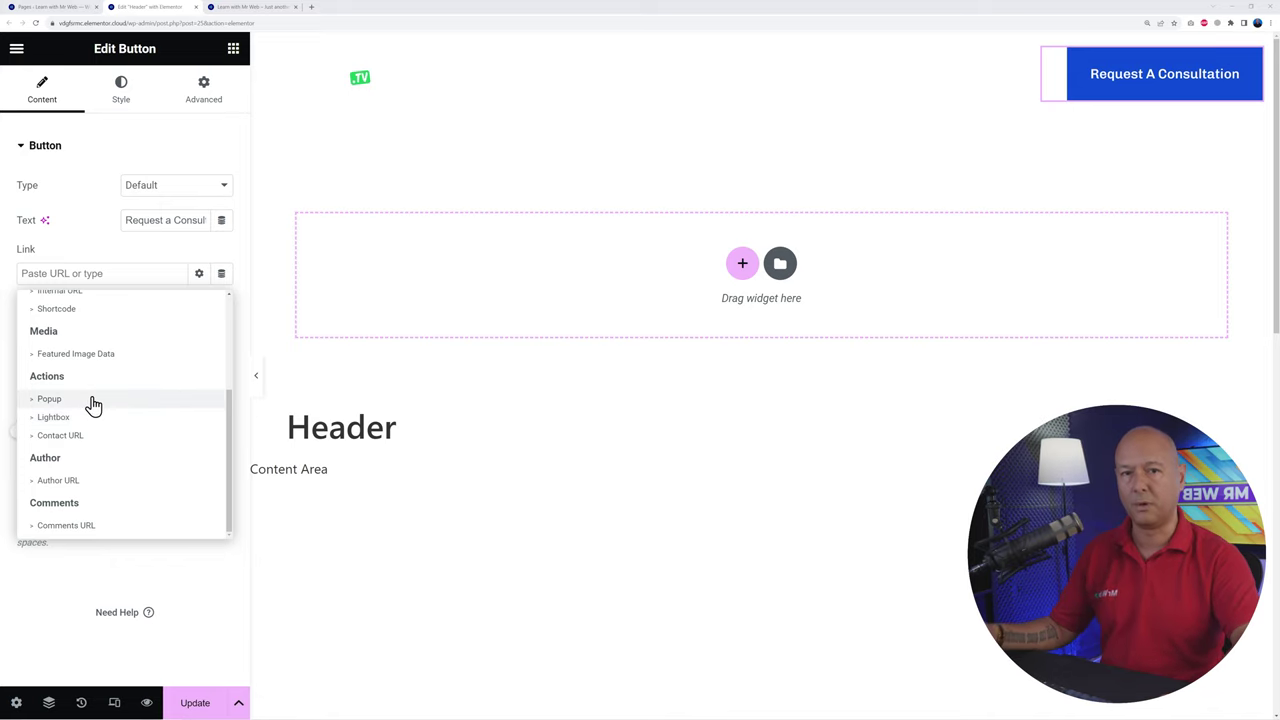
click(93, 408)
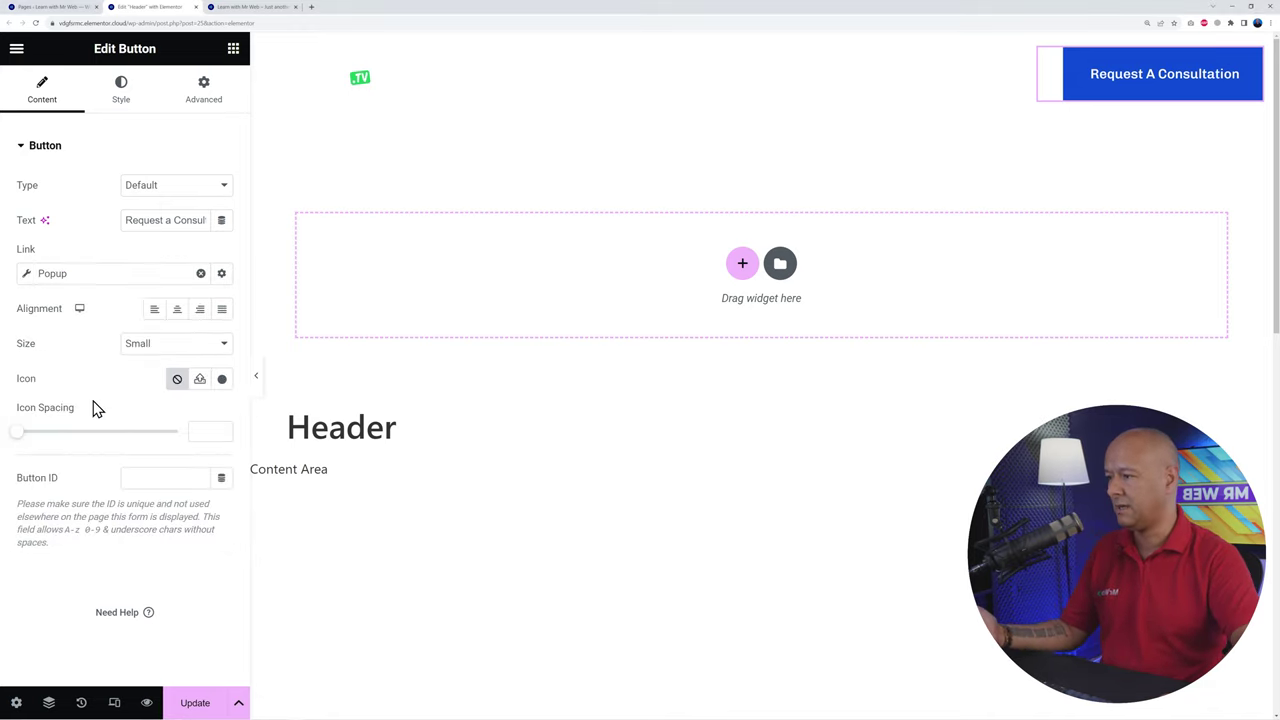
click(98, 280)
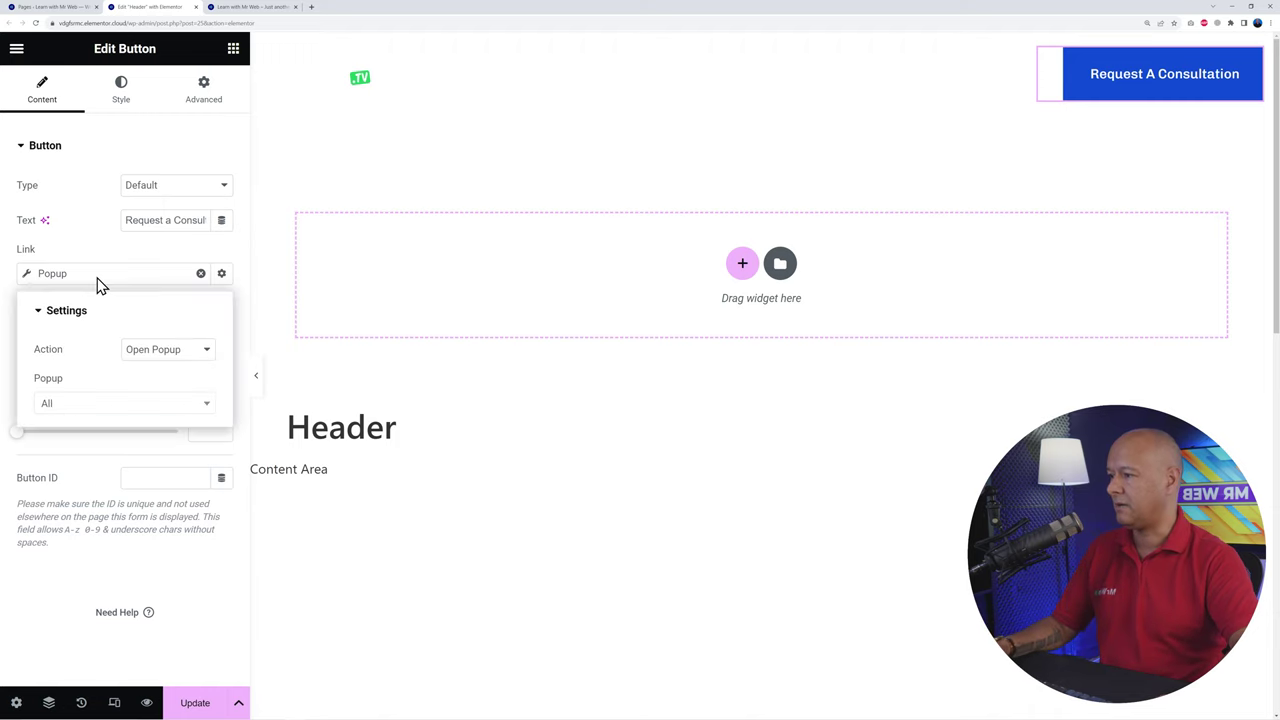
click(172, 408)
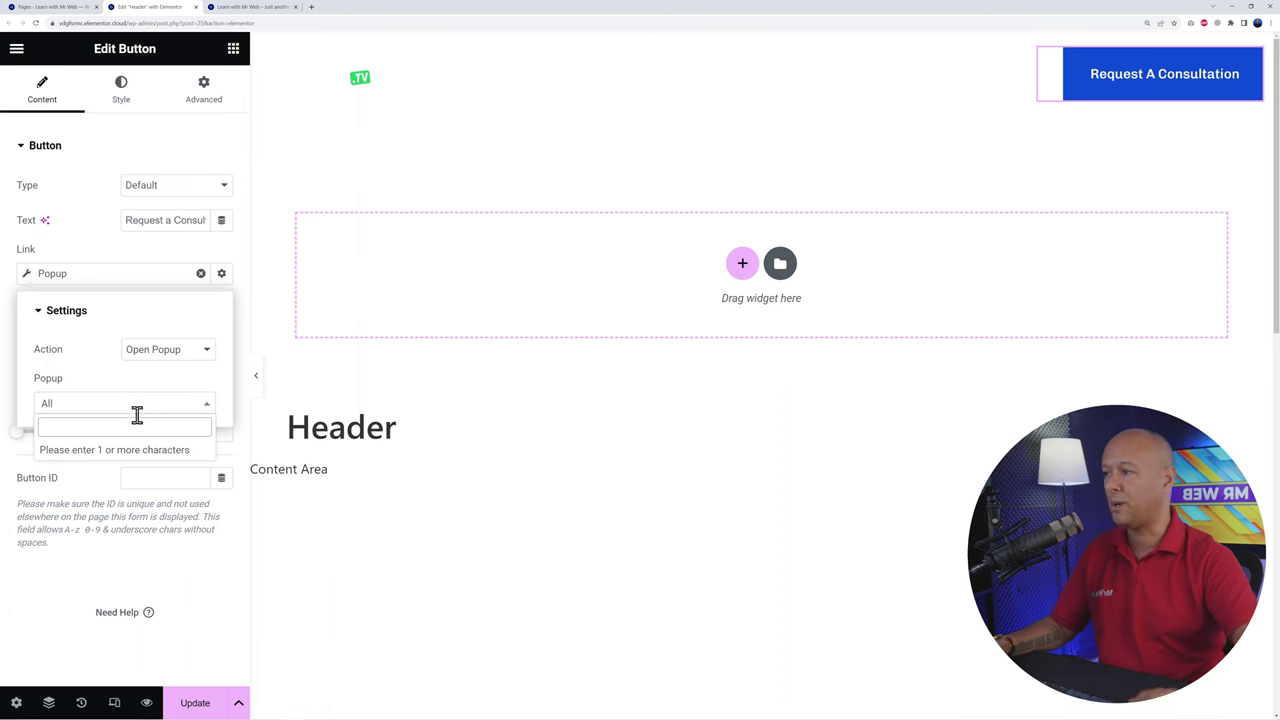
click(72, 8)
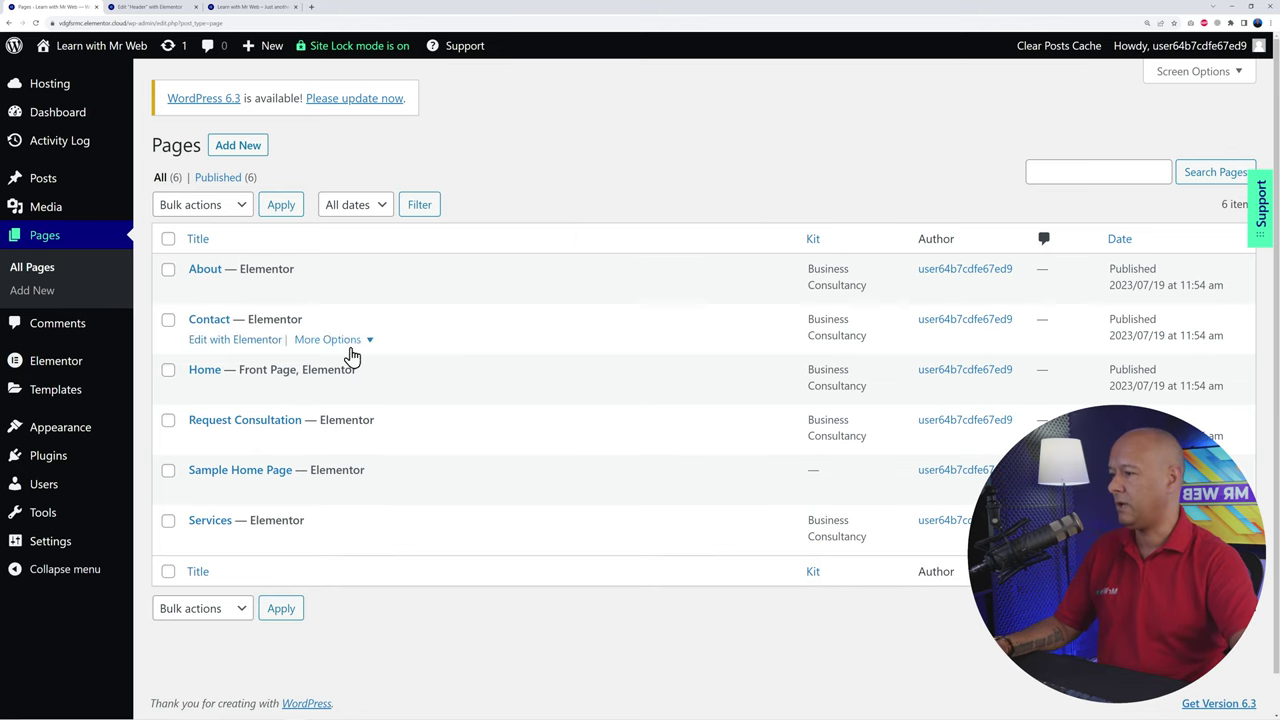
Step: Open the Contact Popup template from the Popups templates list with Edit with Elementor
mouse_move(88, 393)
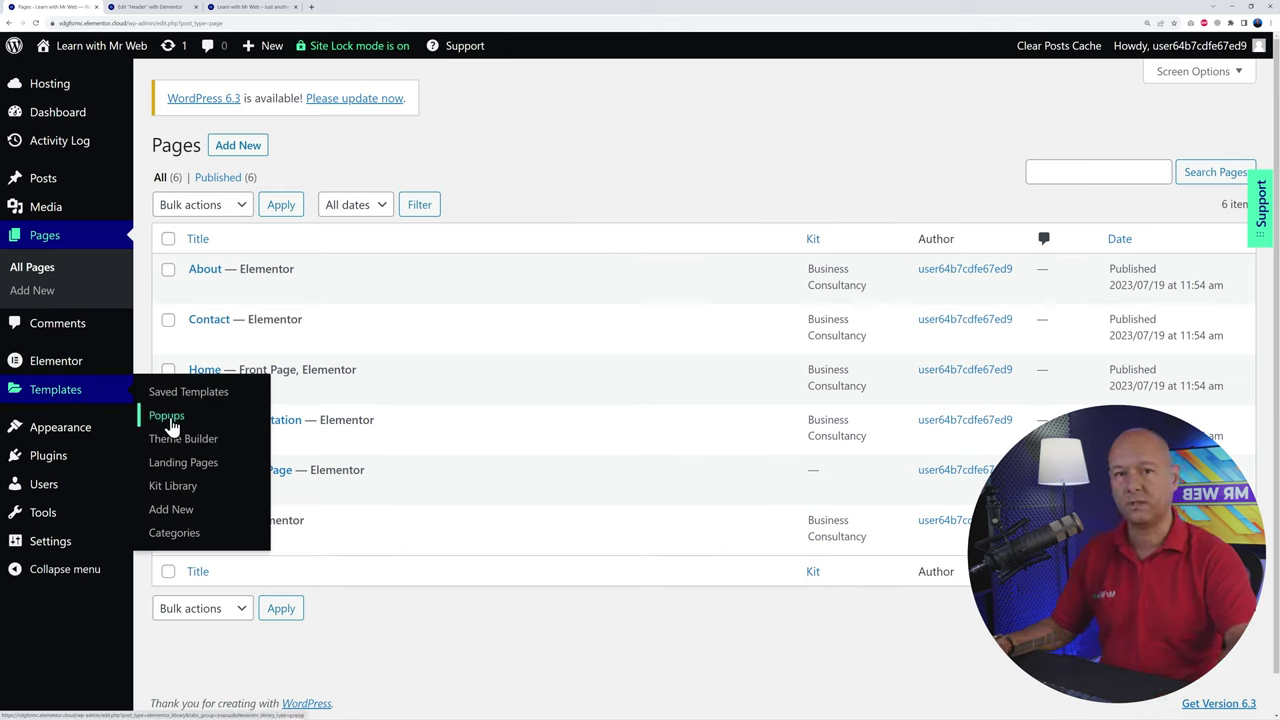
click(167, 416)
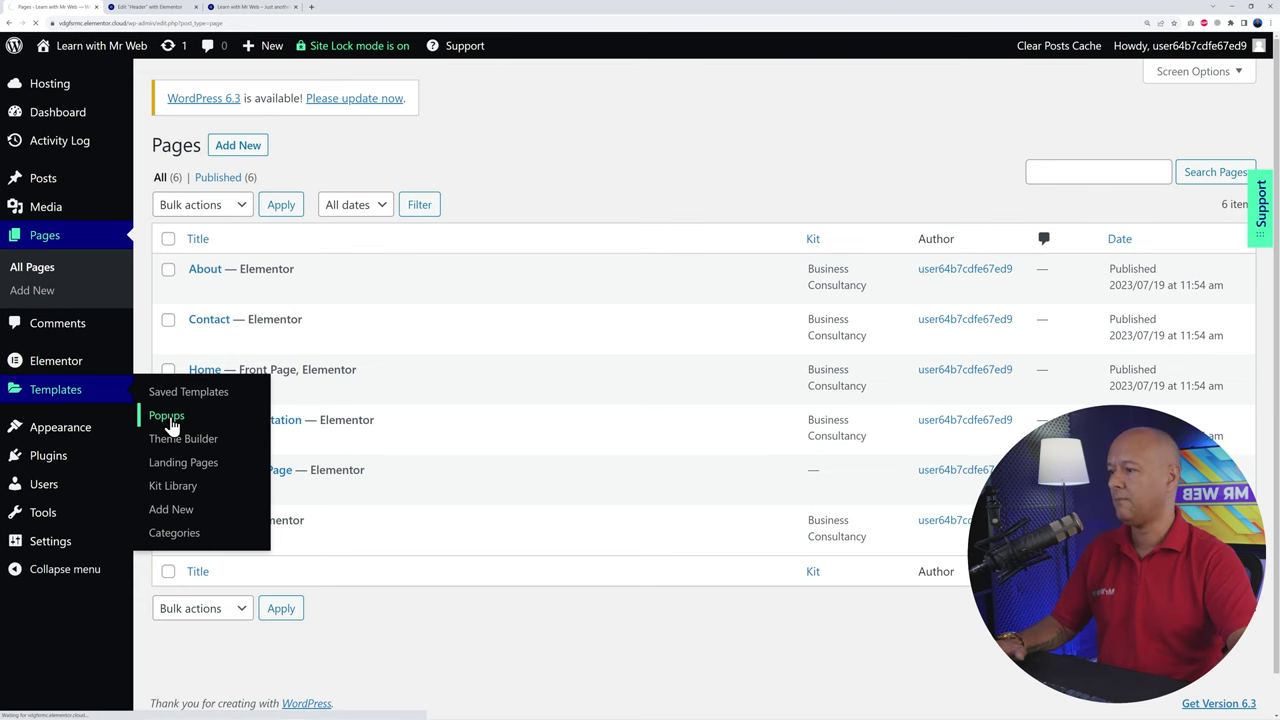
mouse_move(266, 286)
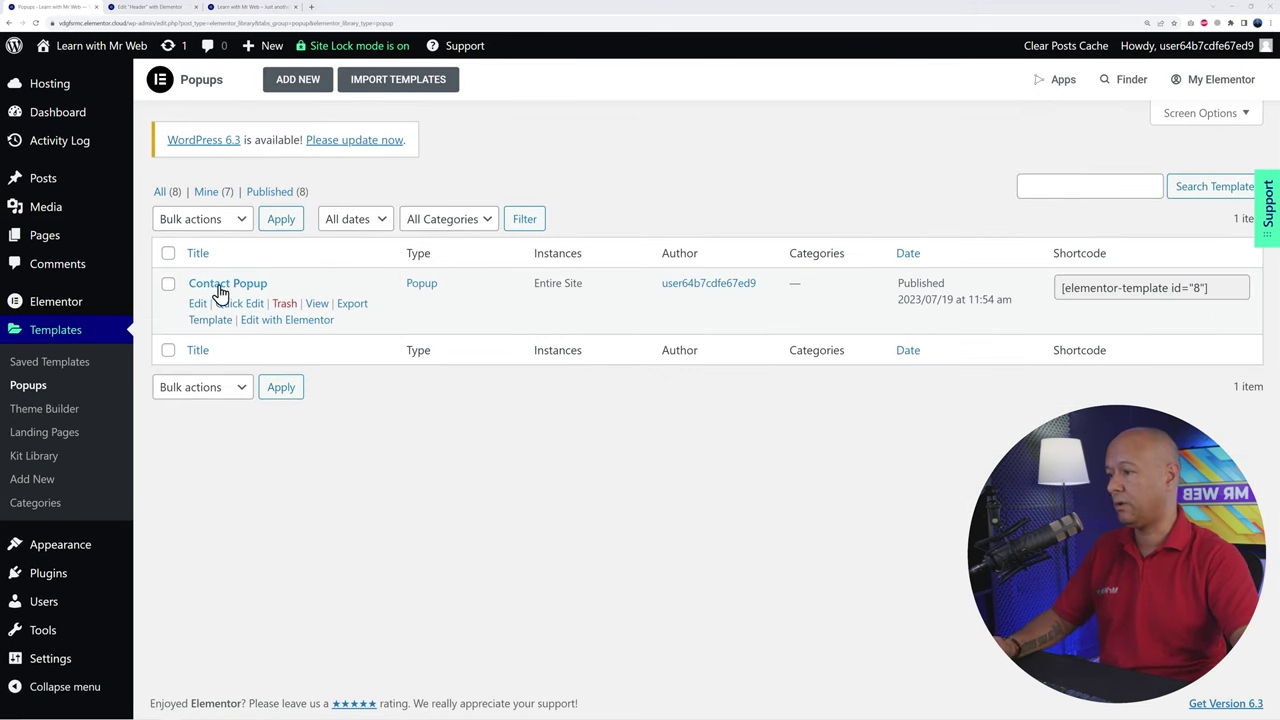
click(295, 328)
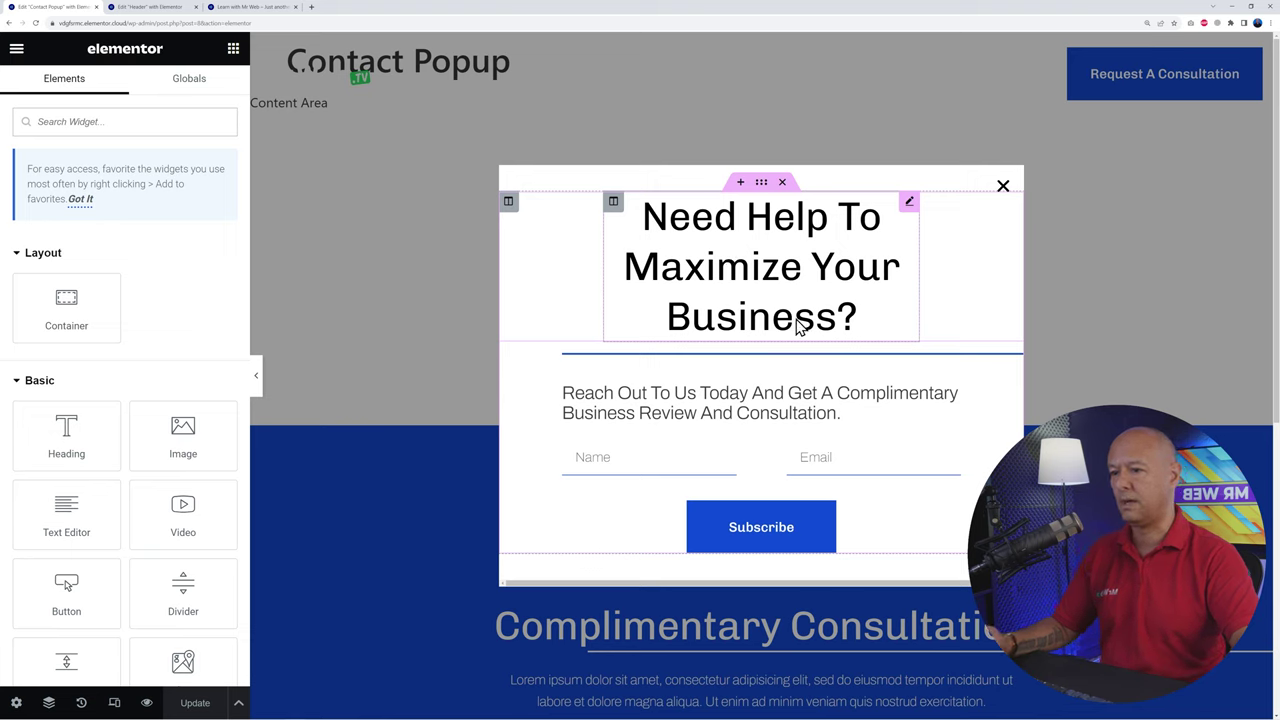
Step: Open the popup's Help Form settings and inspect its Name and Email field items
click(707, 418)
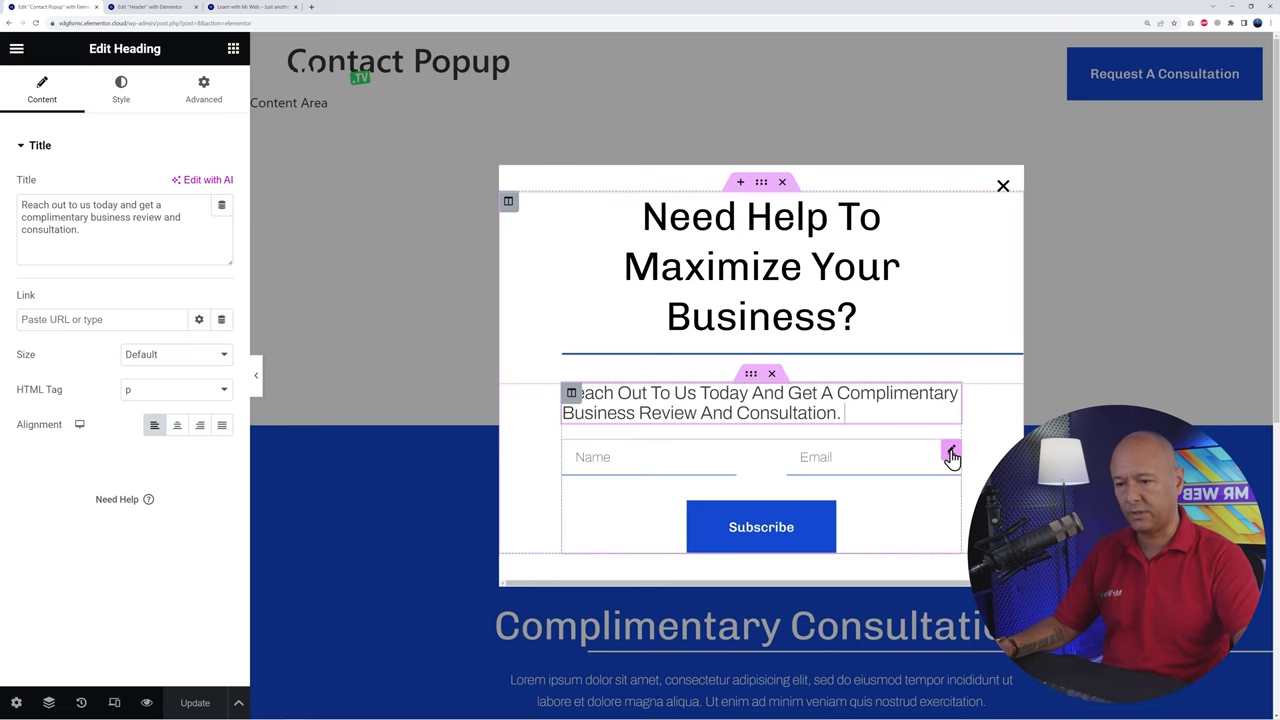
click(951, 455)
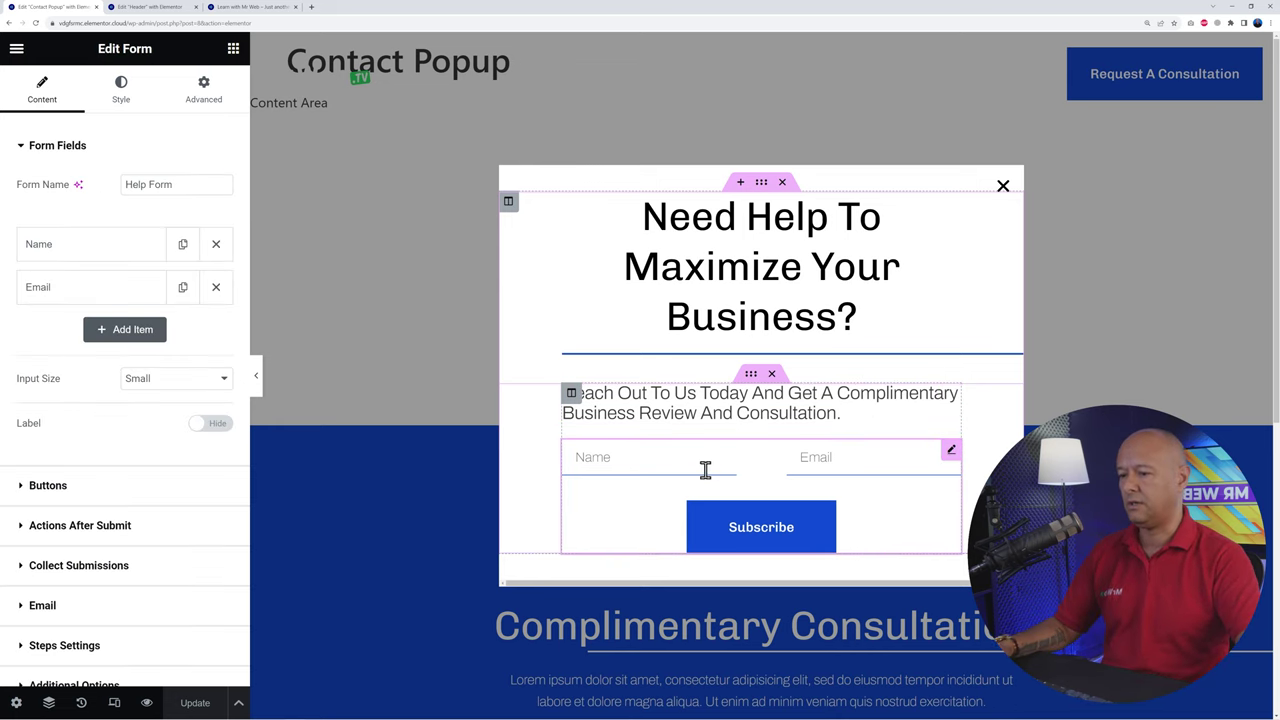
click(826, 460)
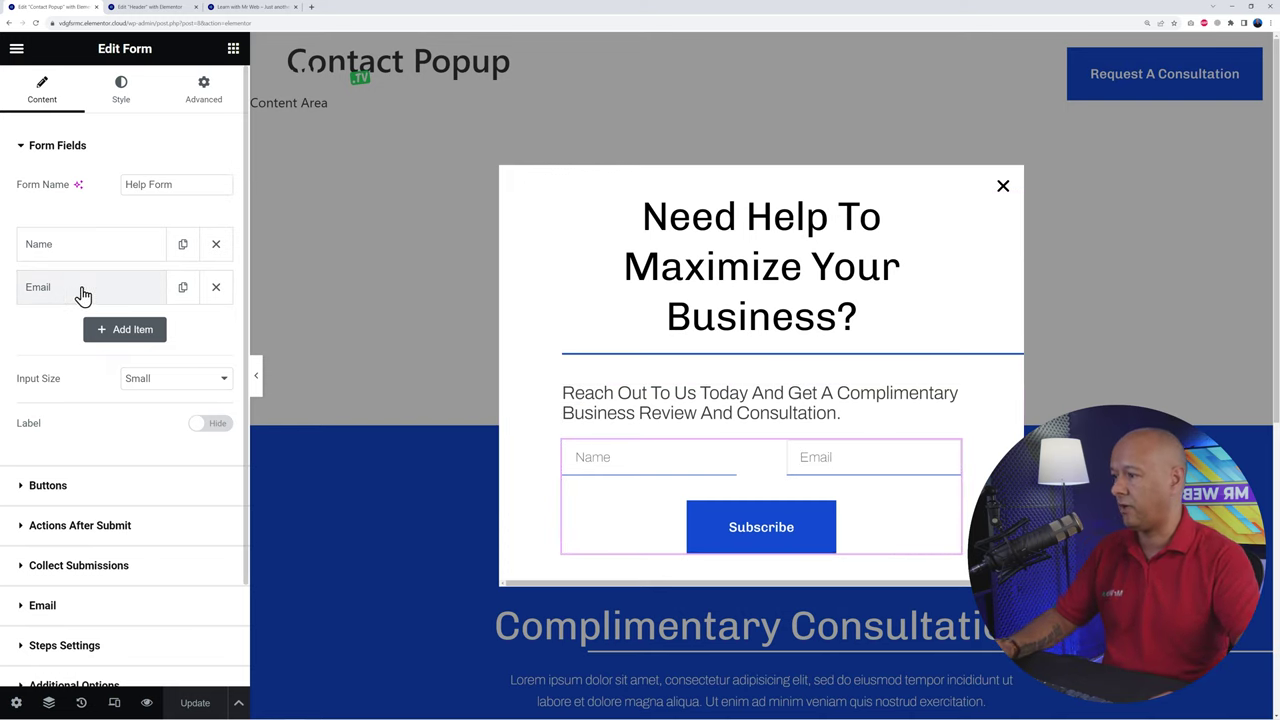
click(52, 247)
click(52, 247)
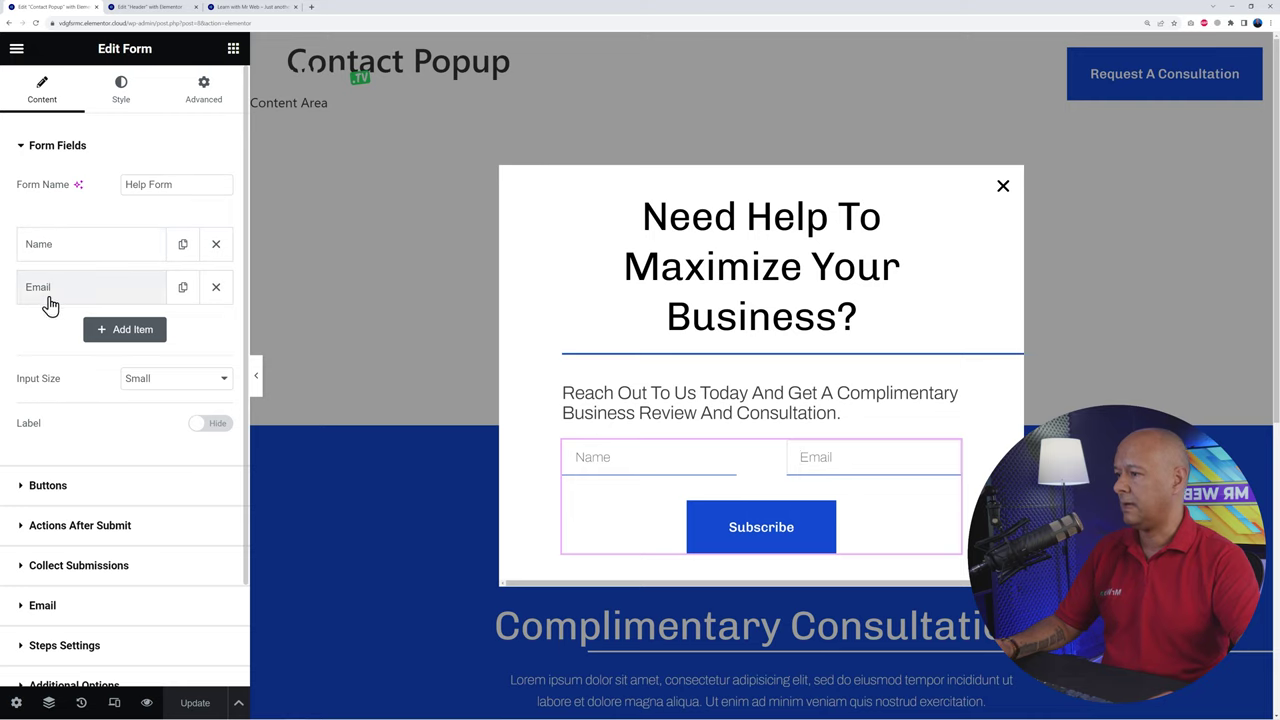
click(48, 300)
click(48, 292)
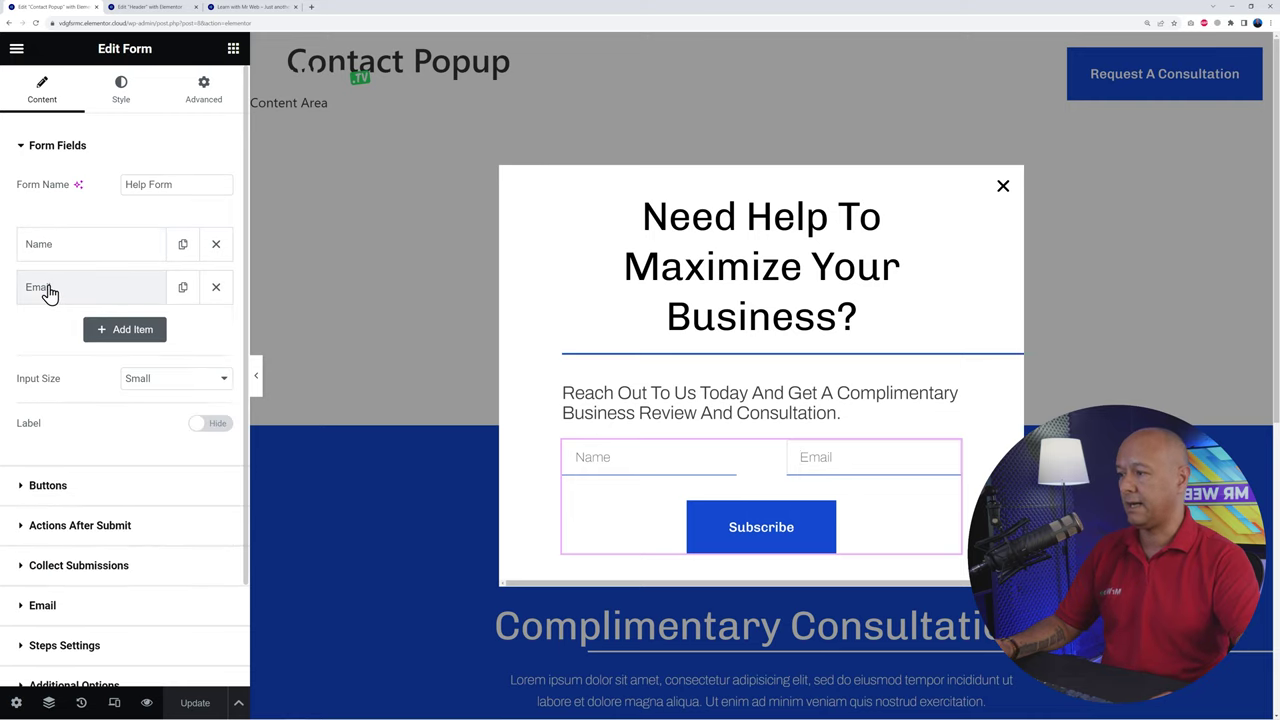
Step: Add a Textarea field labelled Message, with Message also as its placeholder
click(130, 333)
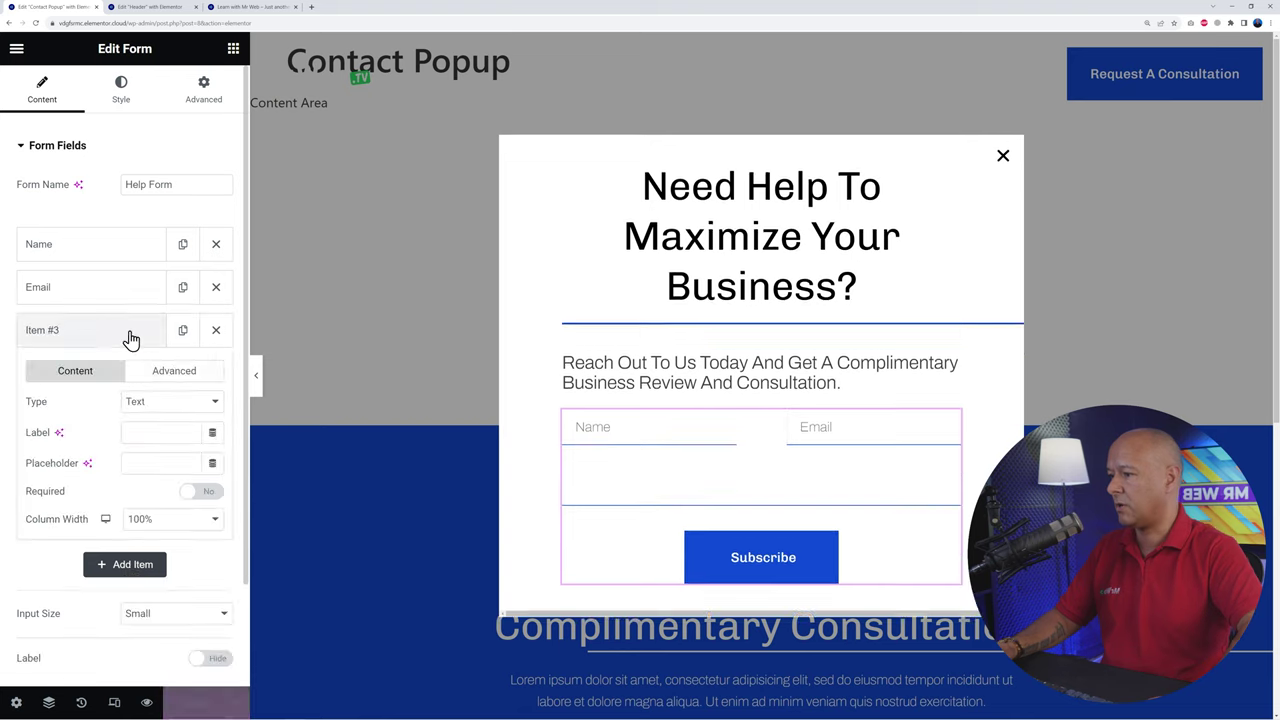
click(166, 408)
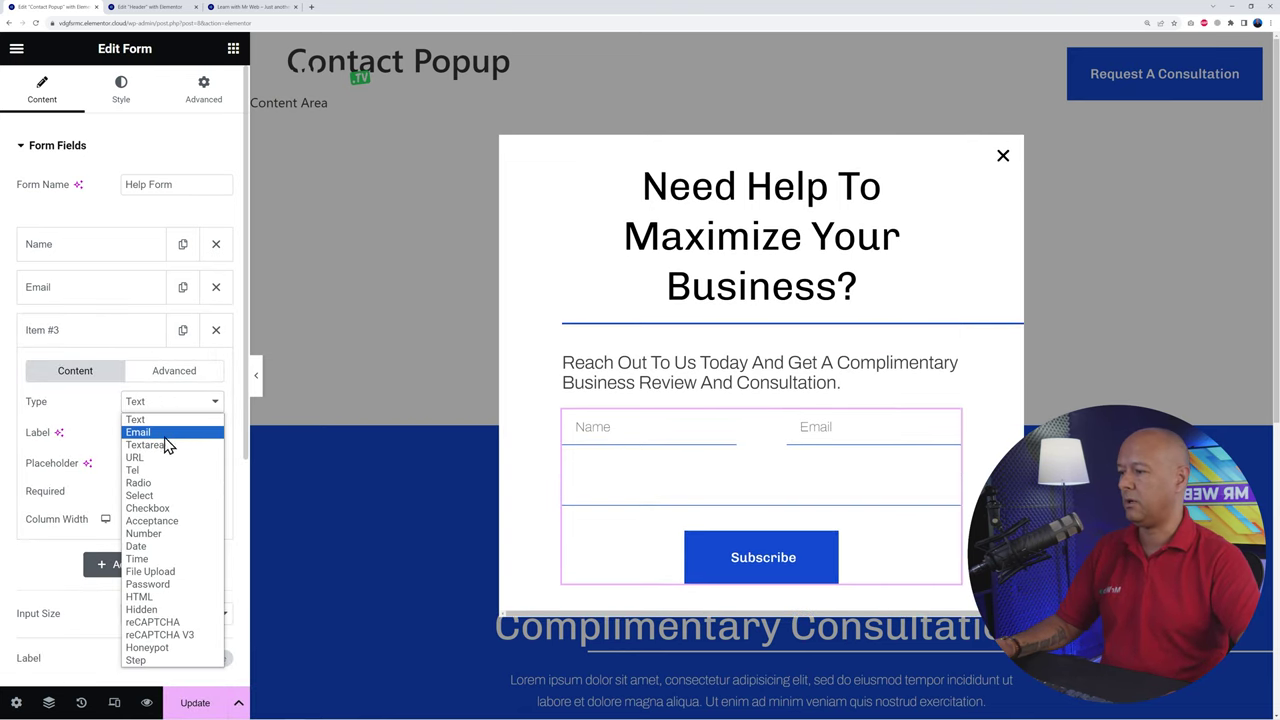
click(165, 445)
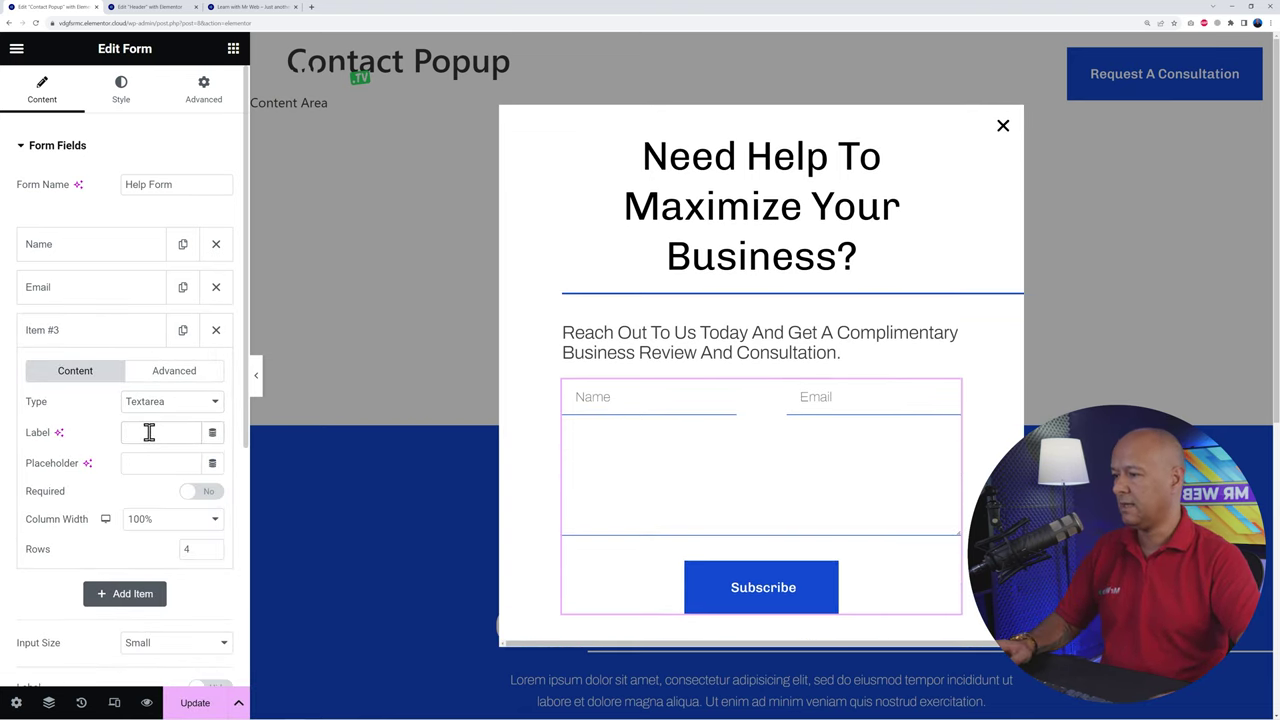
text(Message)
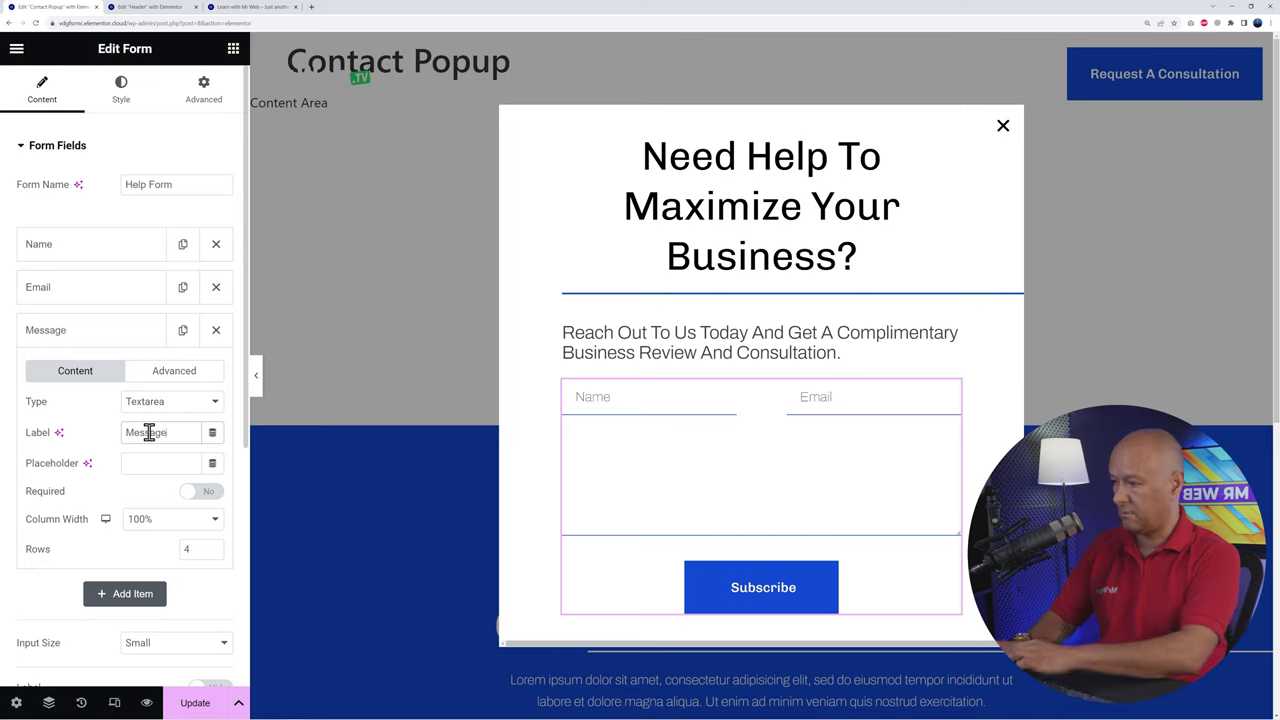
drag(168, 432, 124, 432)
key(ctrl+c)
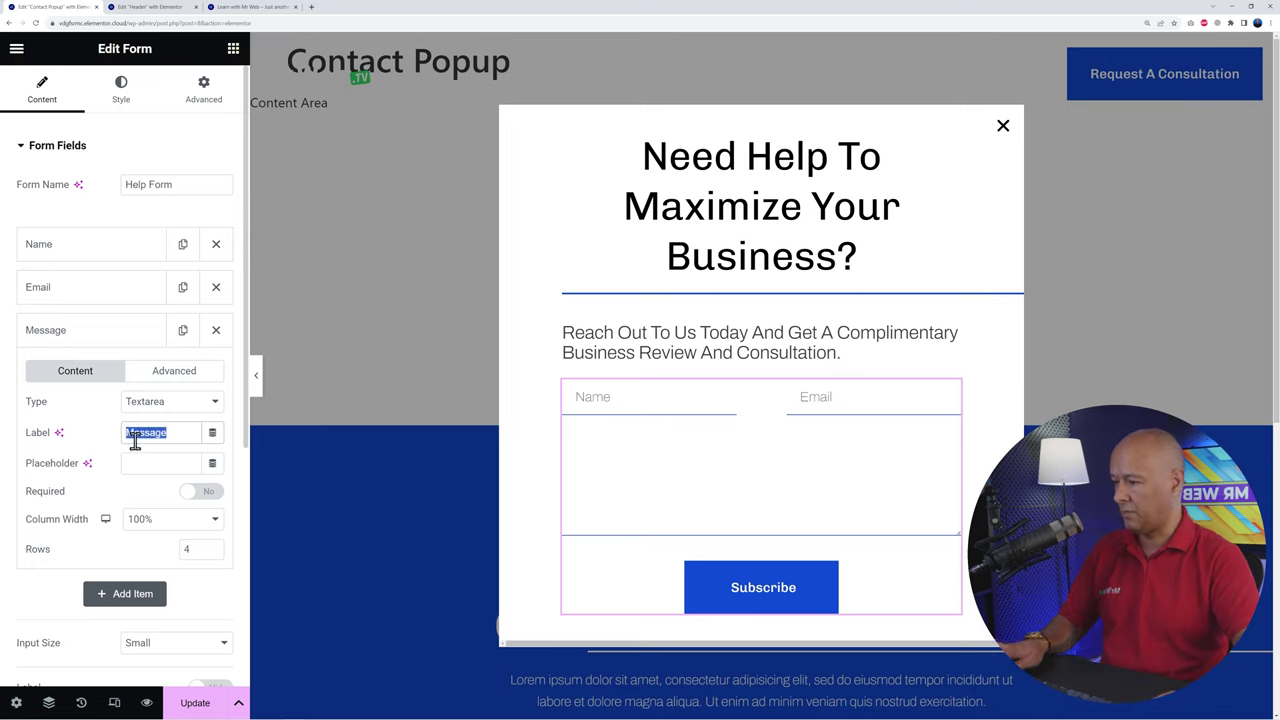
click(146, 461)
key(ctrl+v)
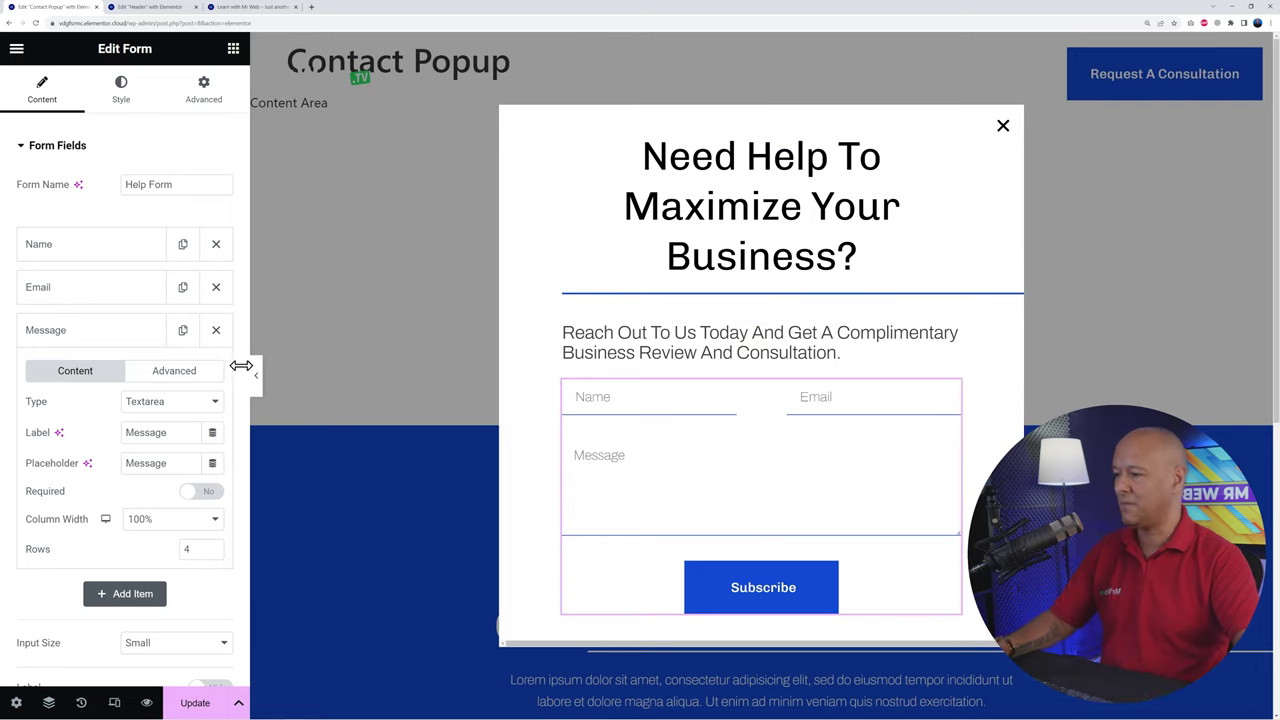
click(57, 338)
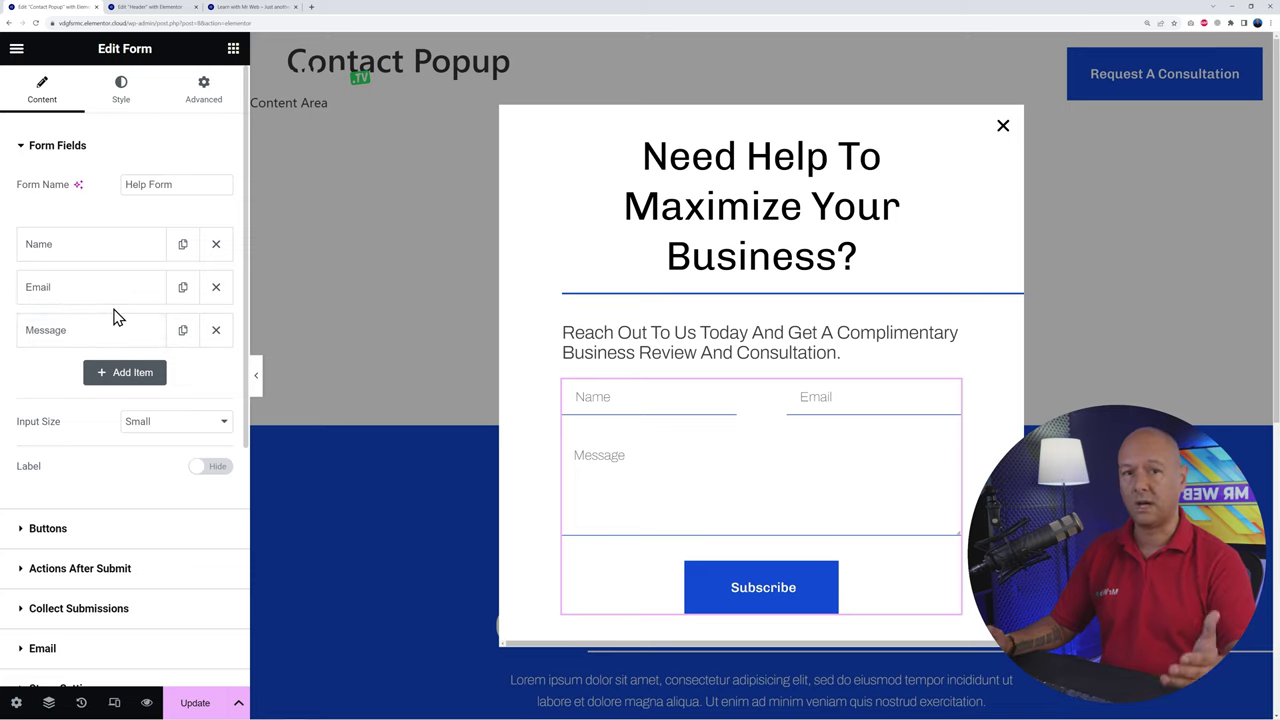
scroll(118, 486, down, 2)
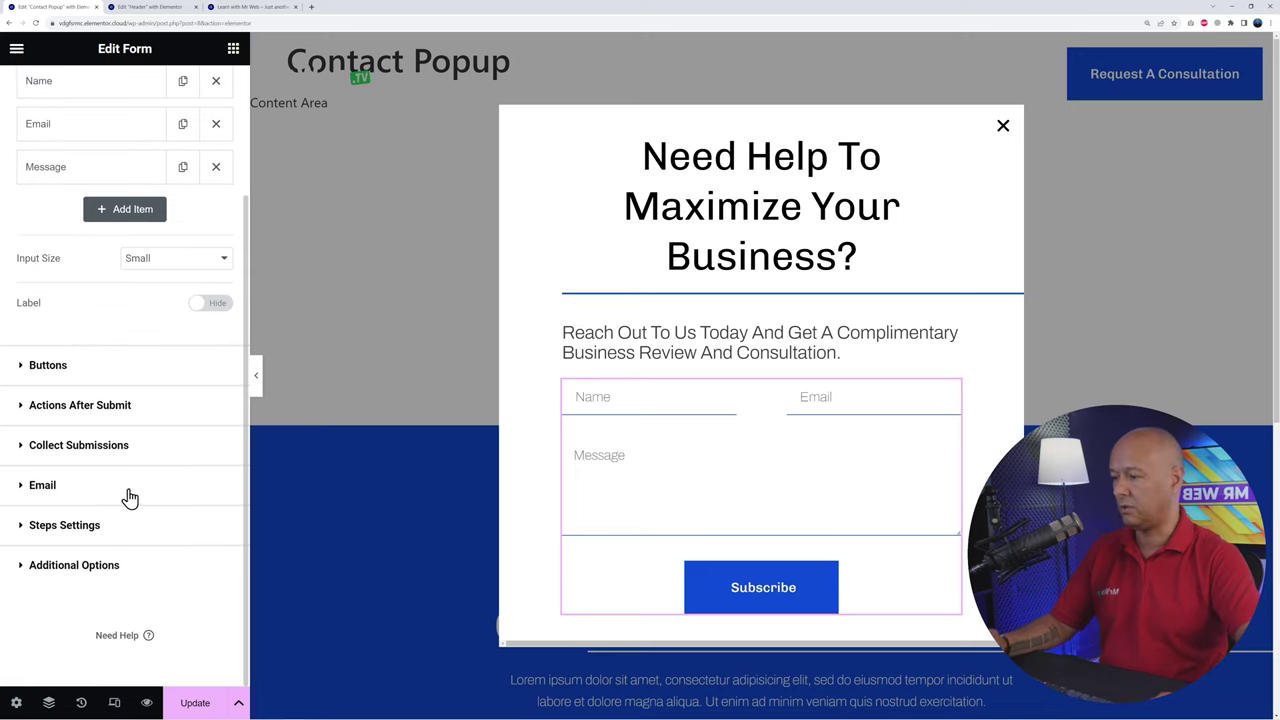
click(88, 412)
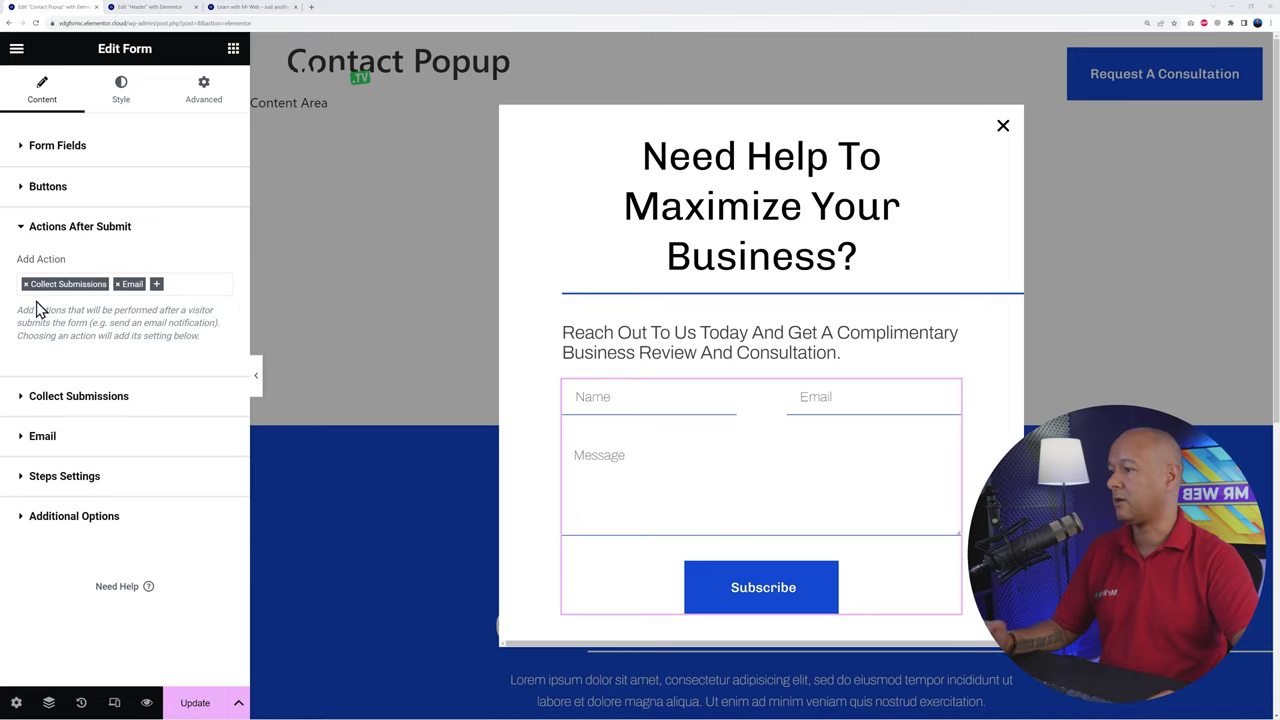
click(162, 288)
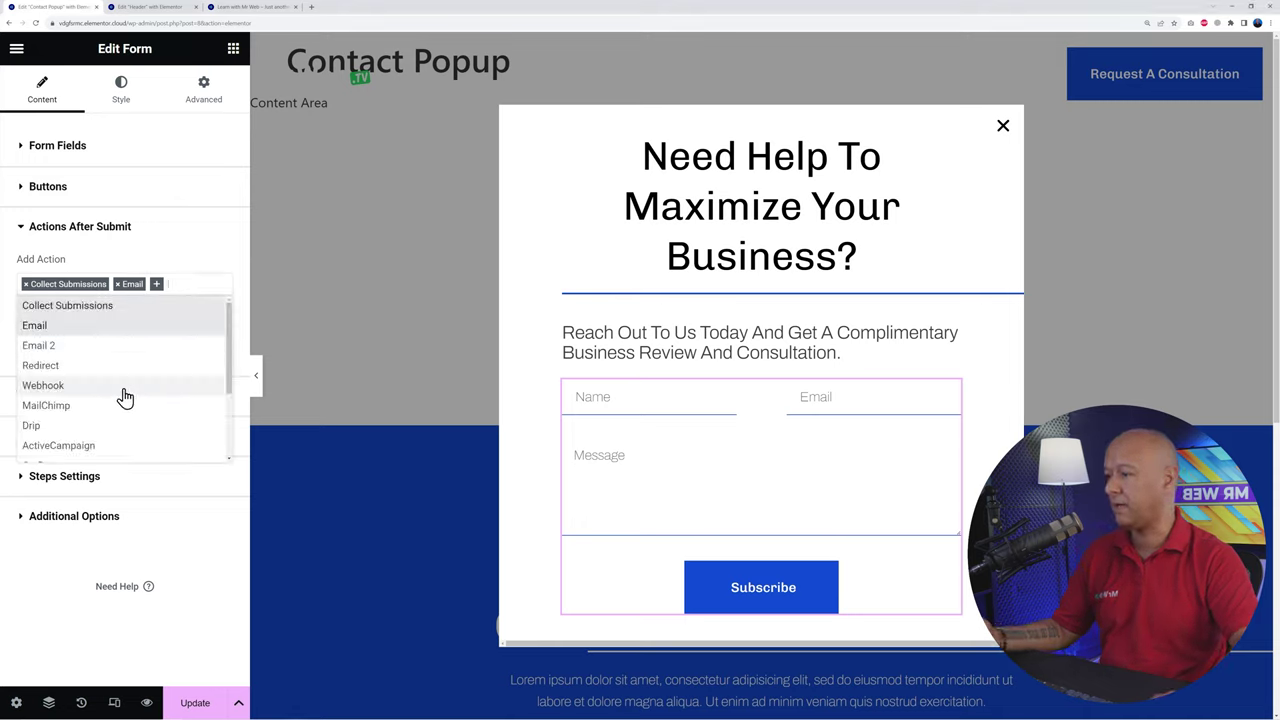
scroll(114, 380, down, 1)
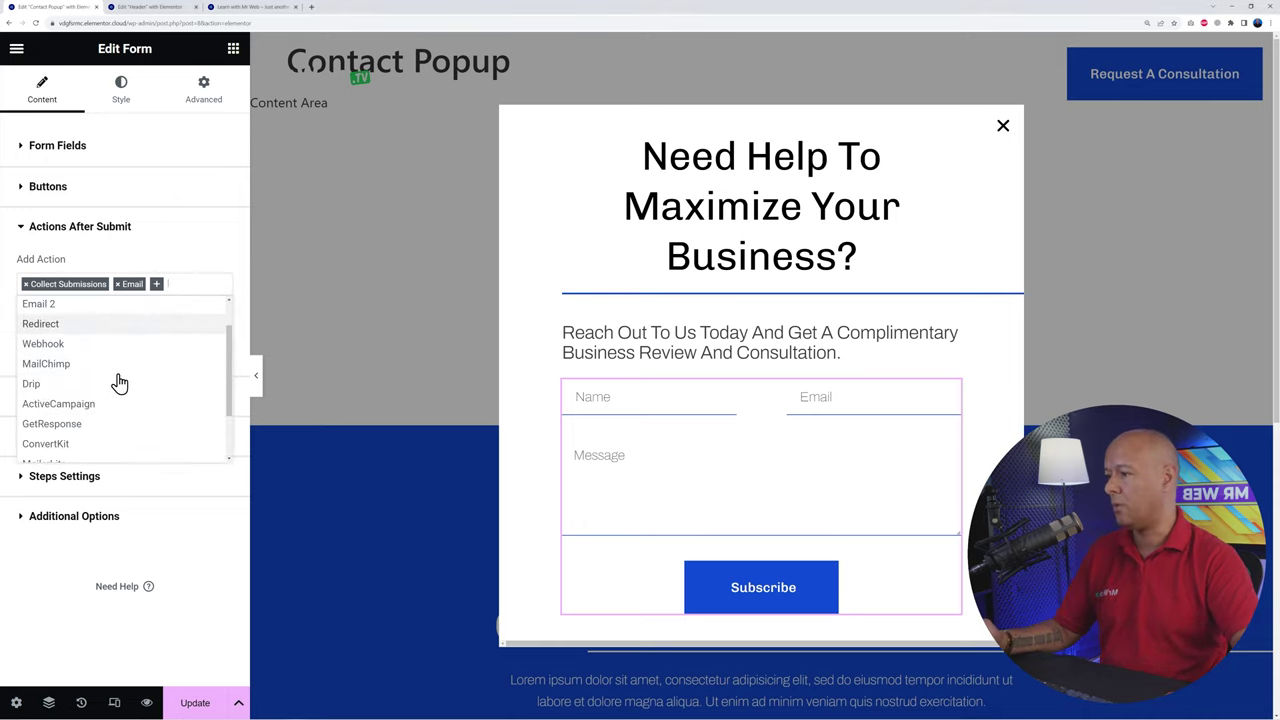
scroll(106, 376, down, 1)
scroll(101, 394, down, 1)
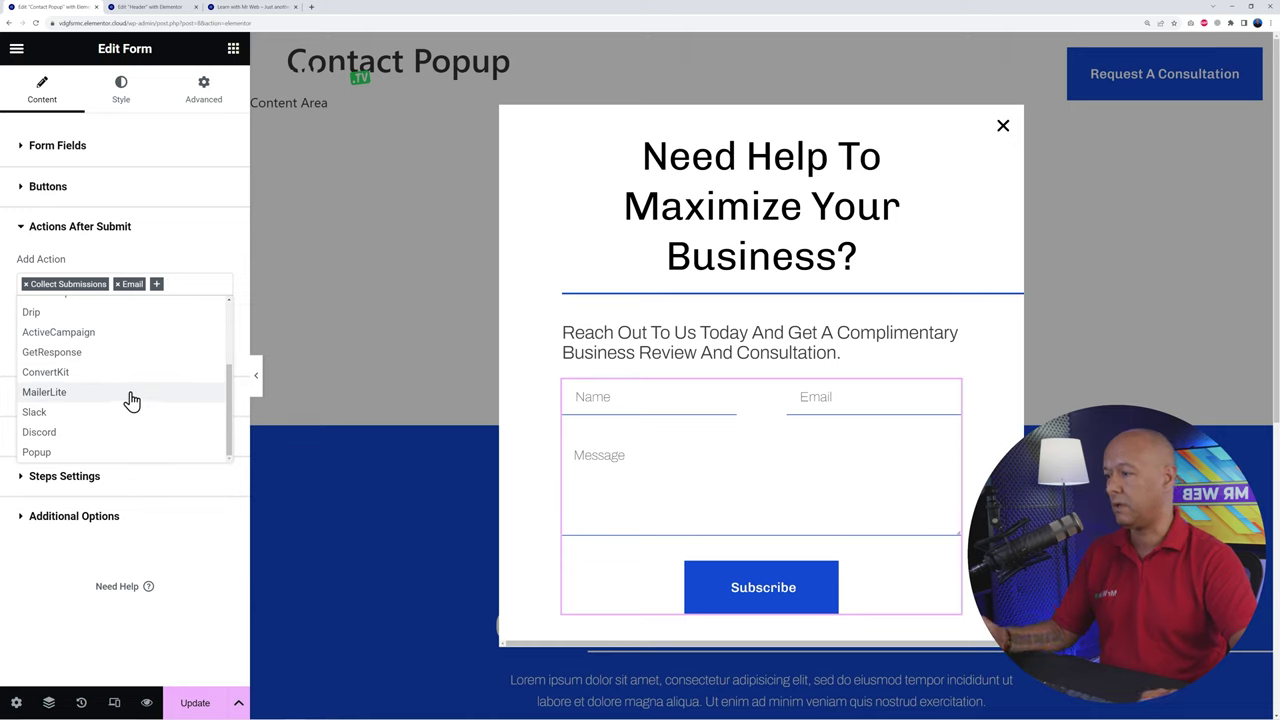
click(208, 258)
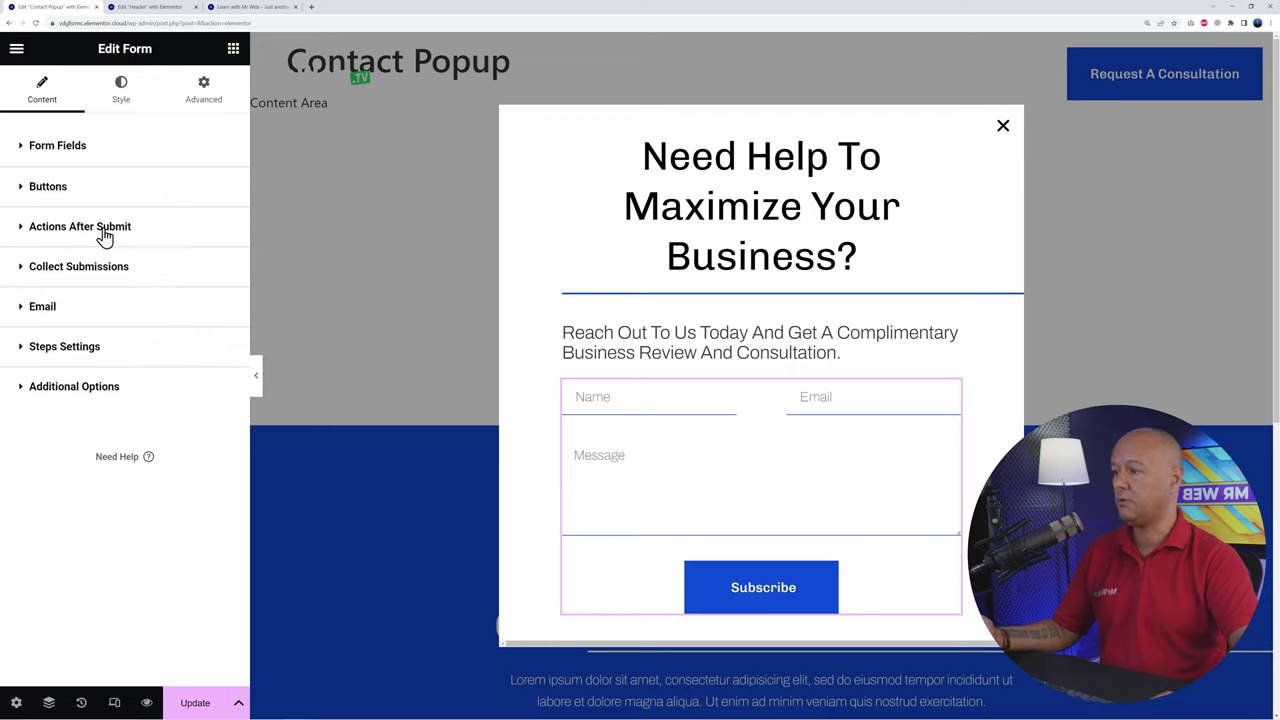
Step: Review the Email action's recipient and strip the stray &quot; characters from the subject
click(42, 312)
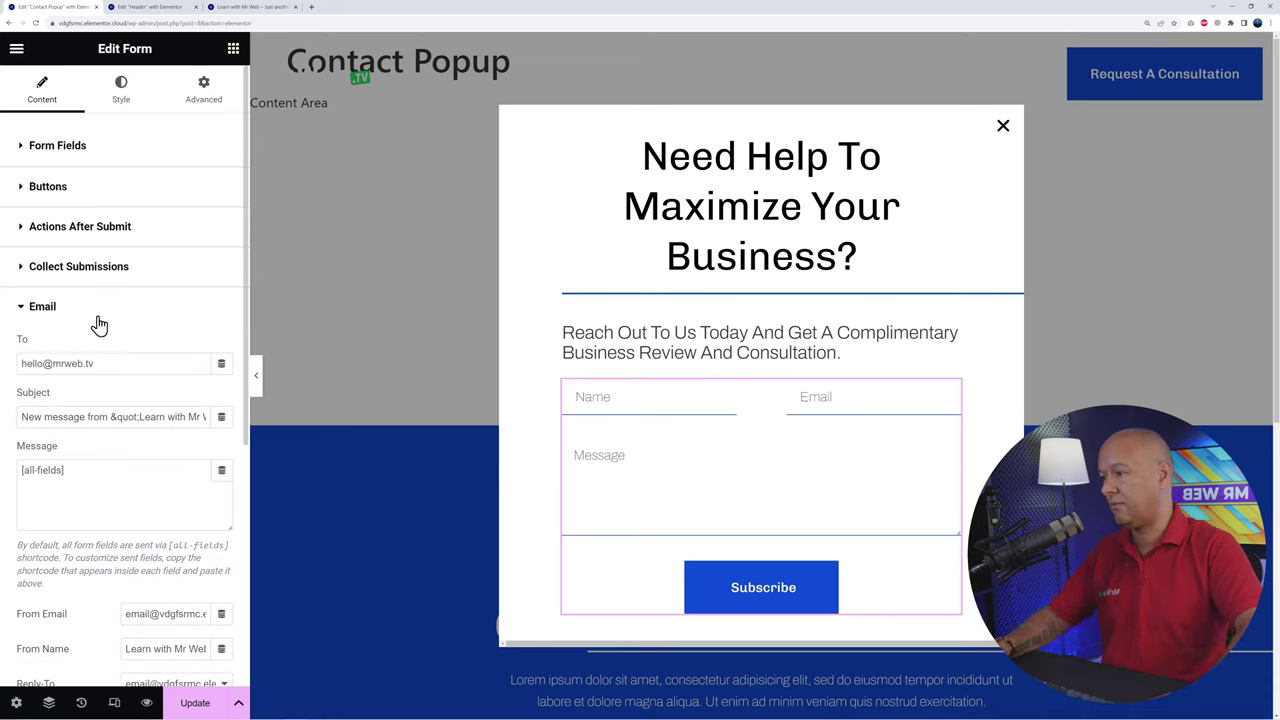
scroll(60, 318, down, 2)
scroll(146, 260, up, 1)
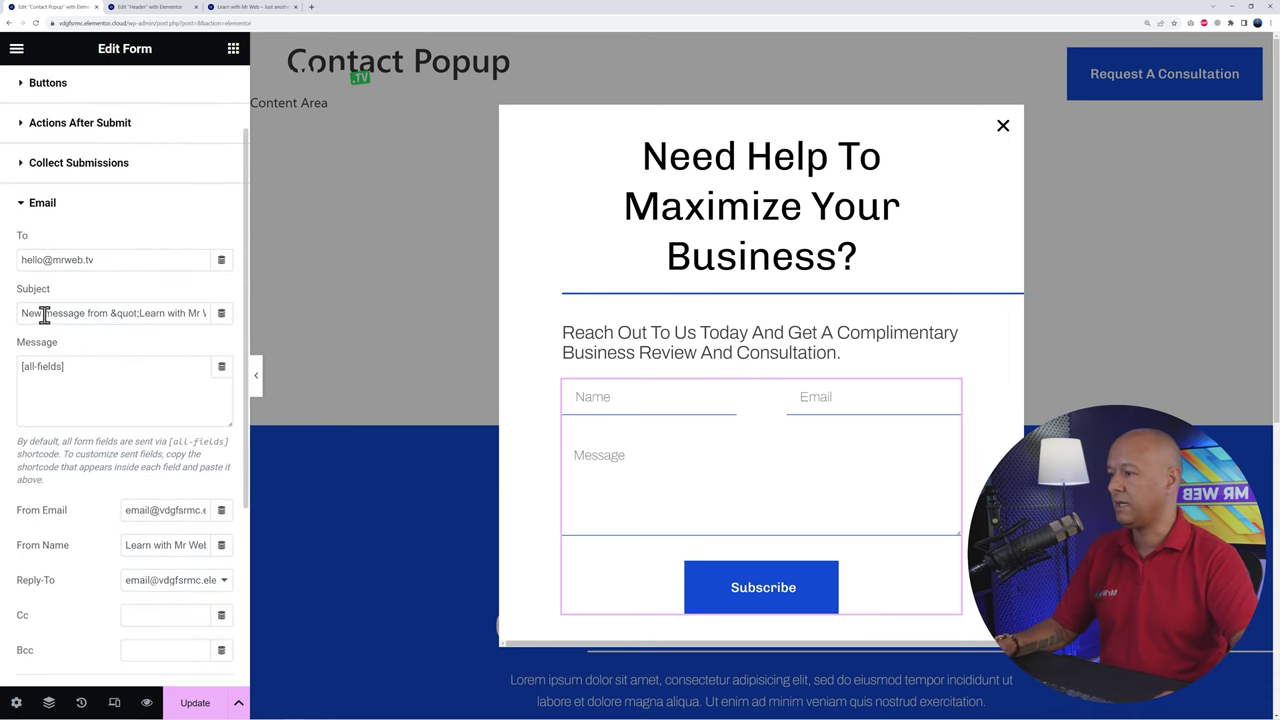
drag(22, 259, 140, 266)
click(130, 292)
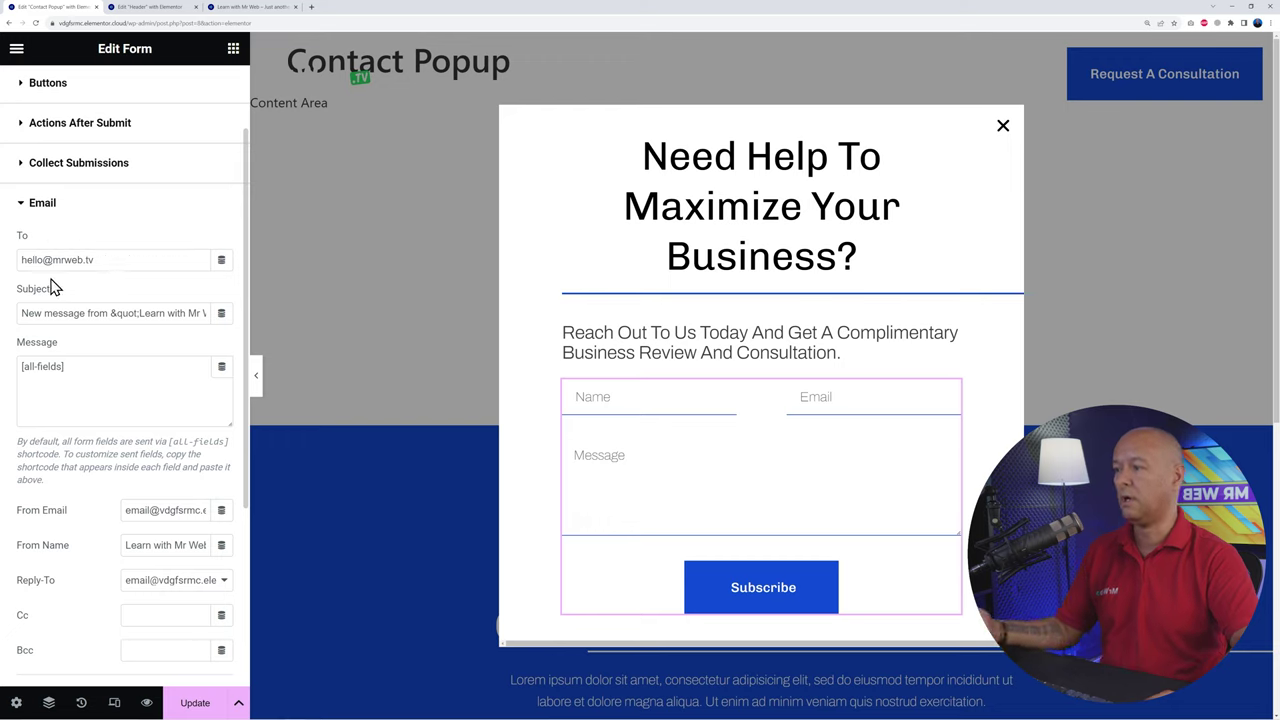
click(114, 313)
key(BackSpace)
key(BackSpace)
key(BackSpace)
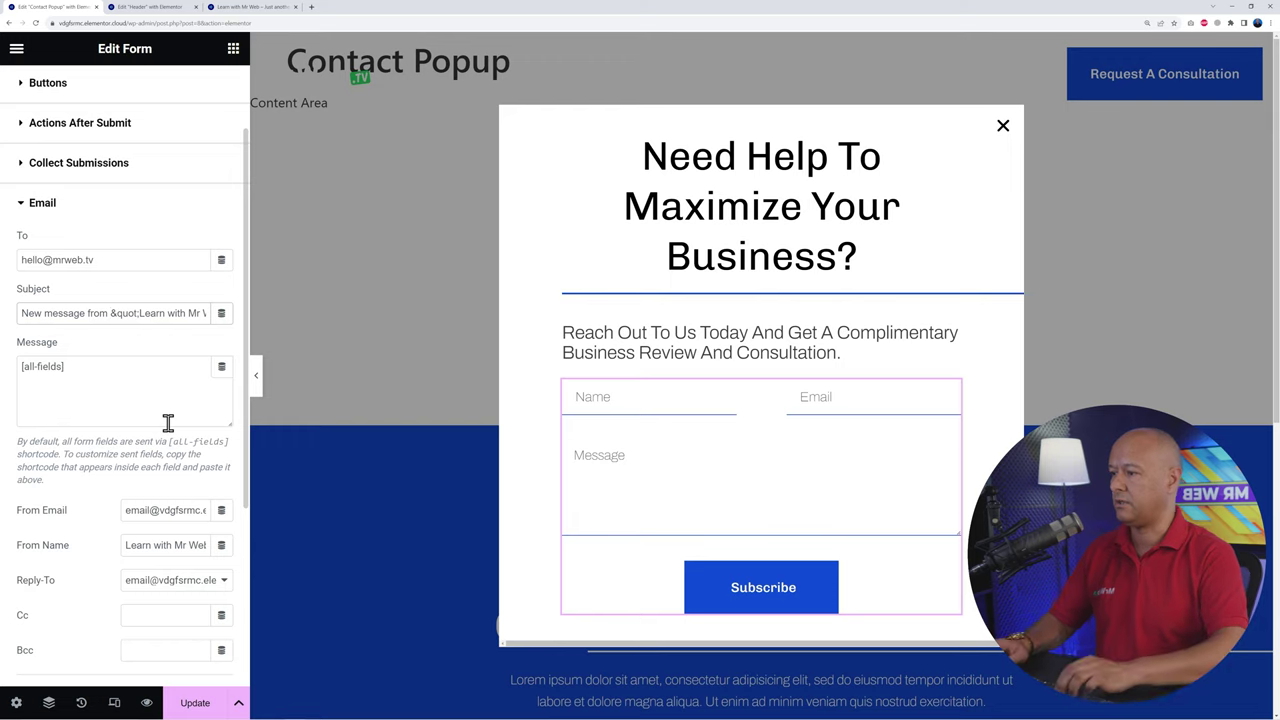
key(Delete)
key(Delete)
key(Delete)
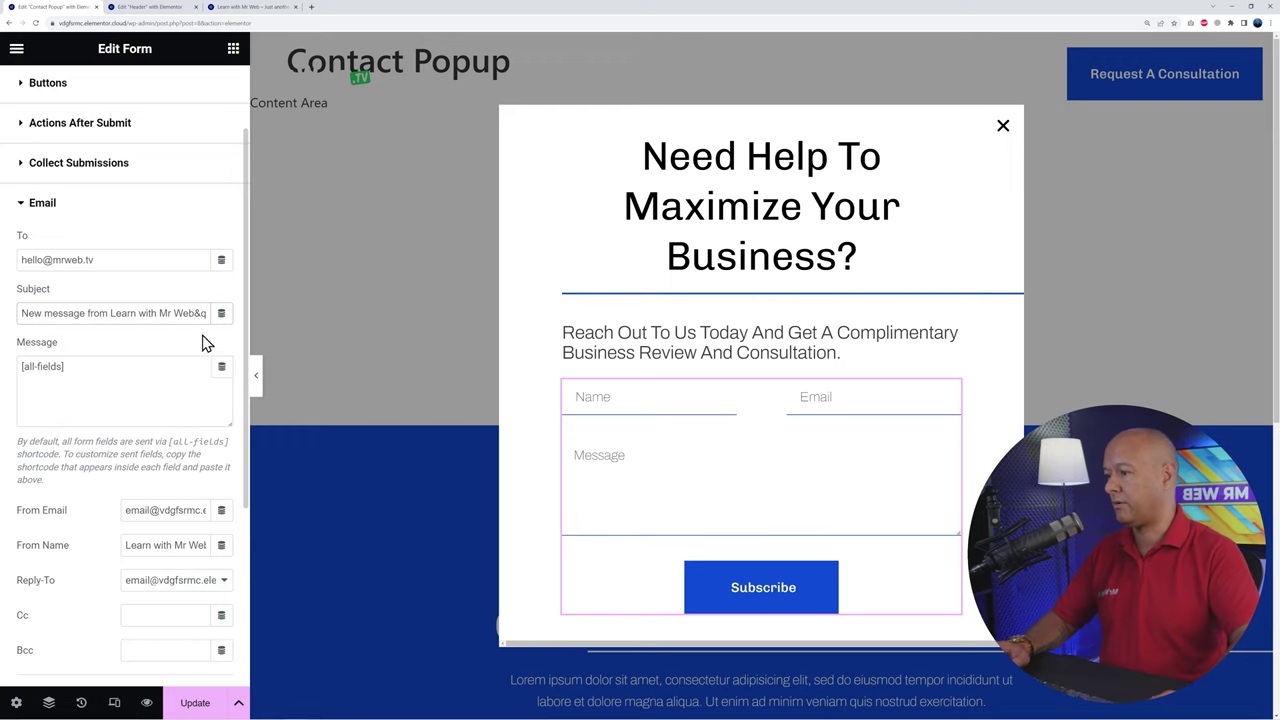
drag(192, 313, 268, 313)
key(BackSpace)
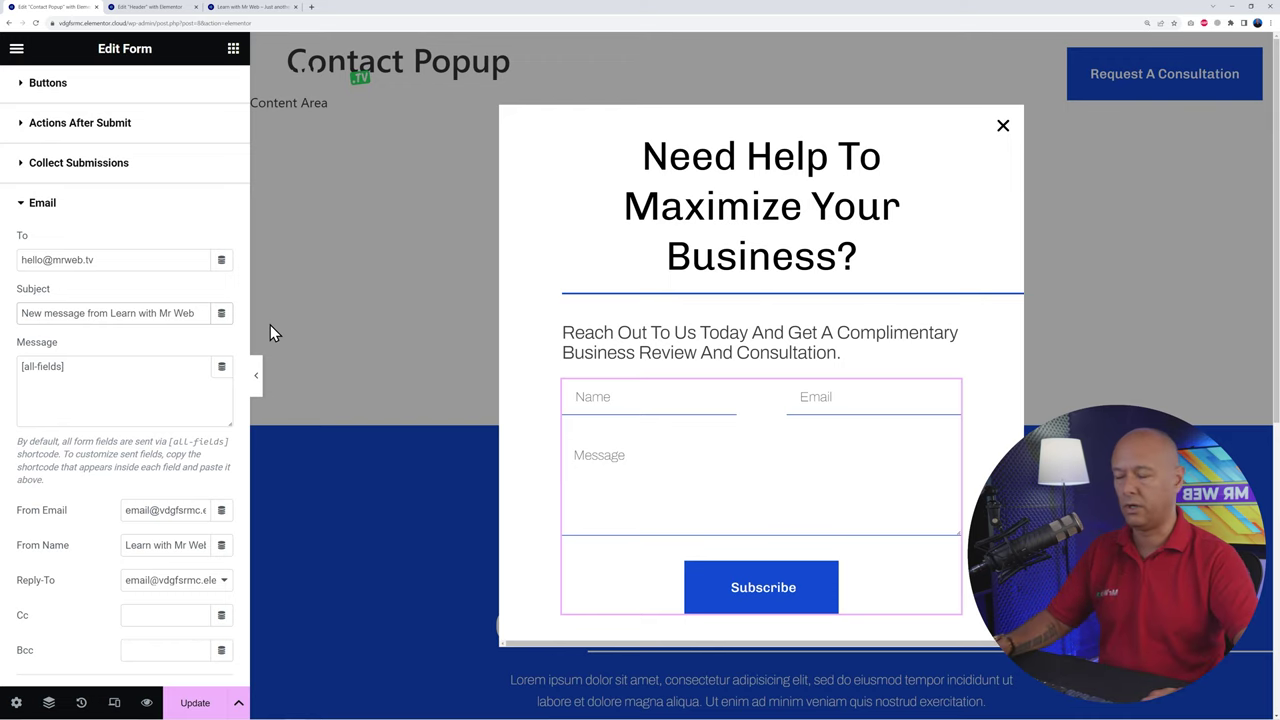
Step: Check the [all-fields] message body and set Reply-To to the visitor's Email Field
click(156, 372)
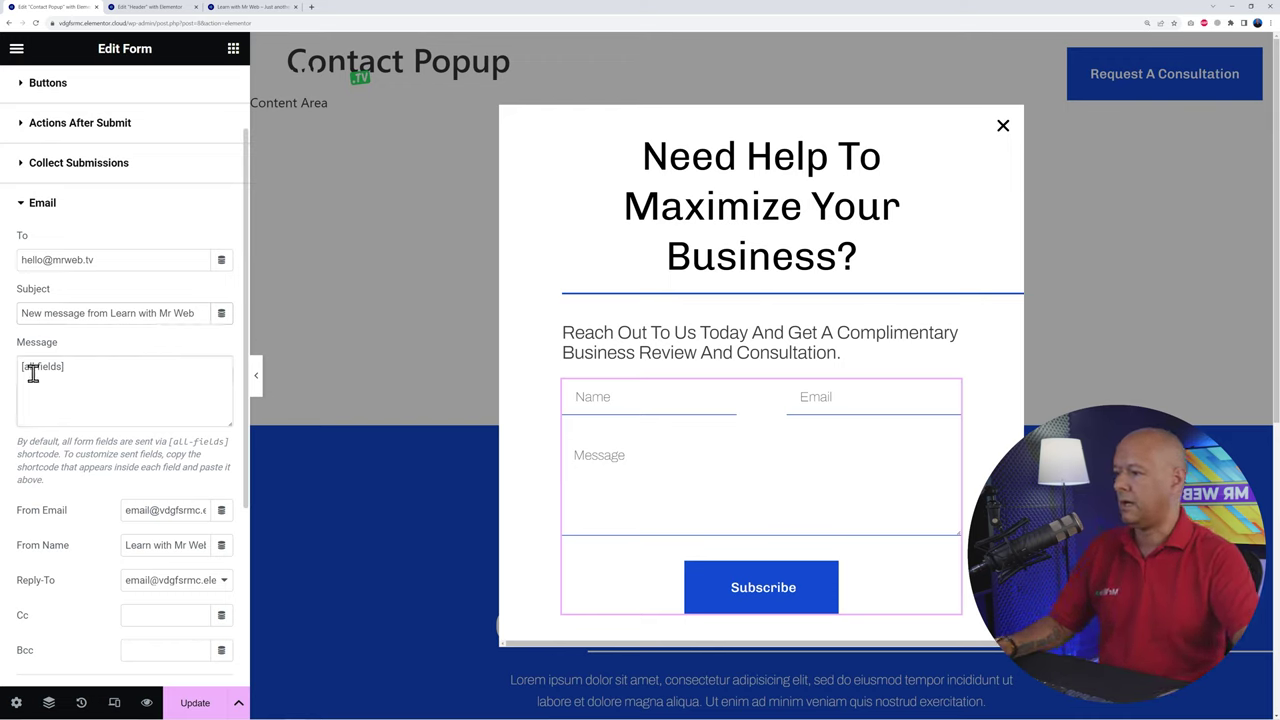
drag(18, 370, 123, 366)
click(123, 366)
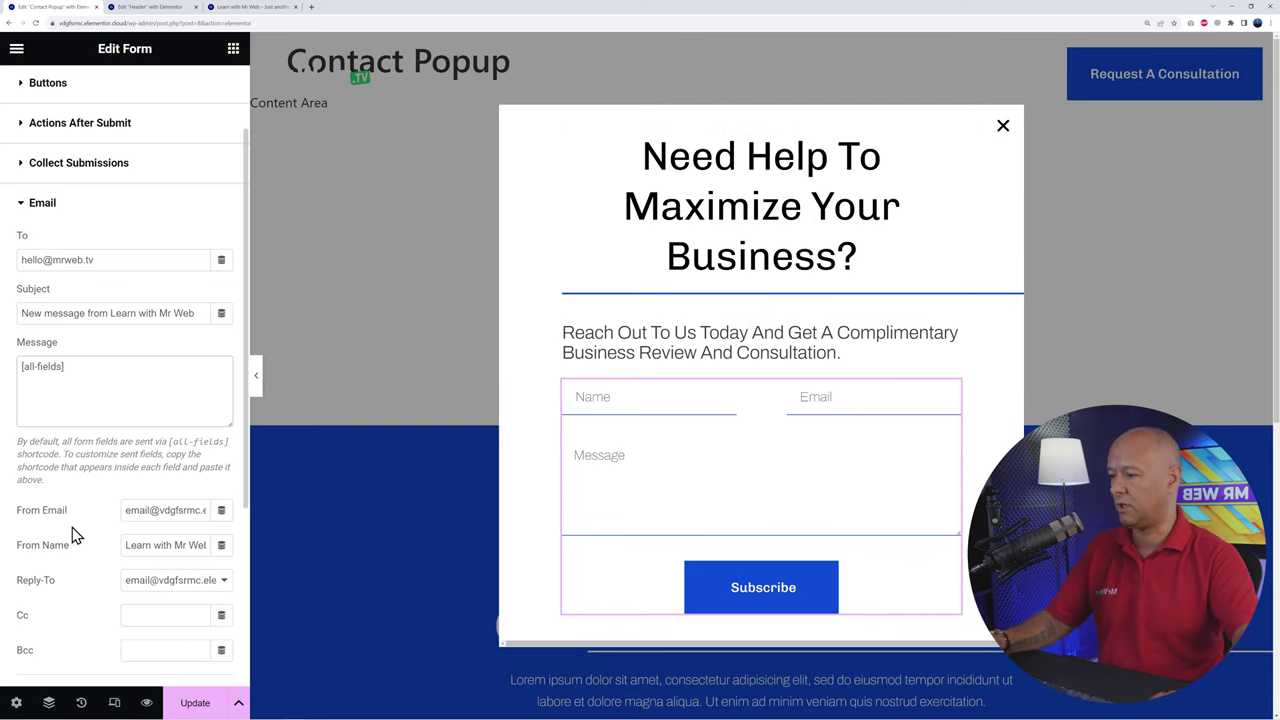
scroll(72, 537, down, 3)
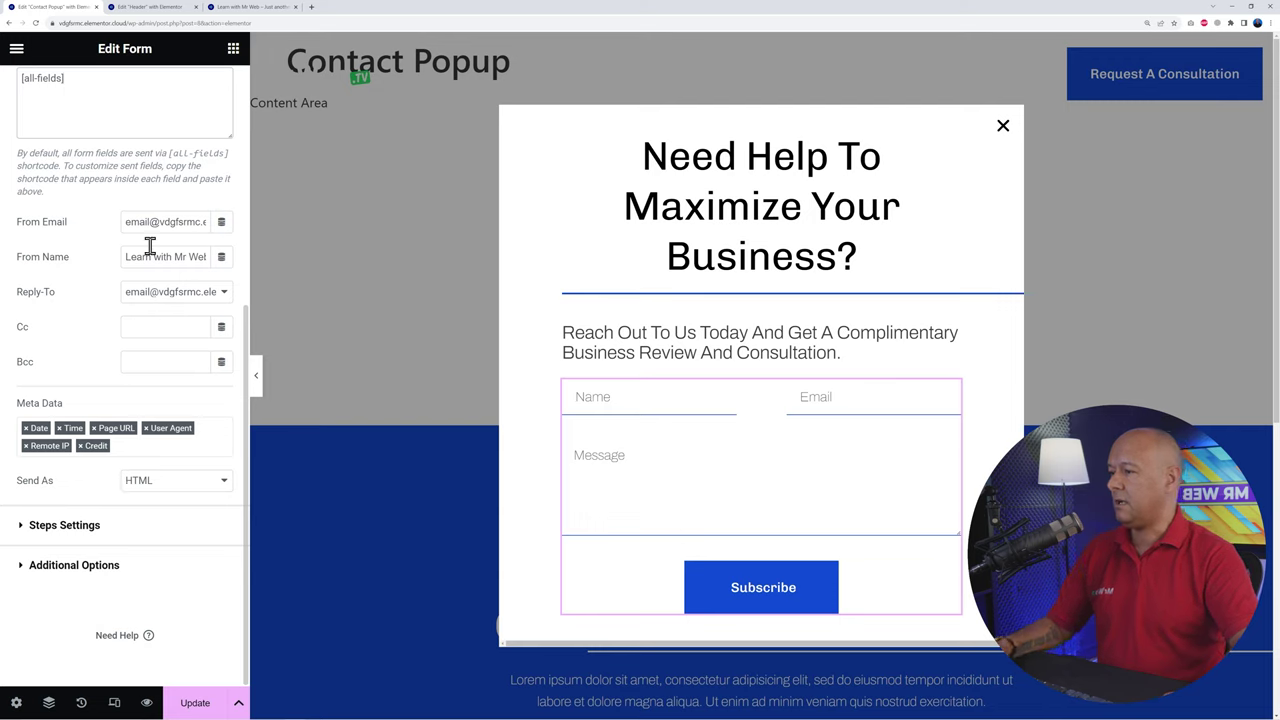
click(228, 295)
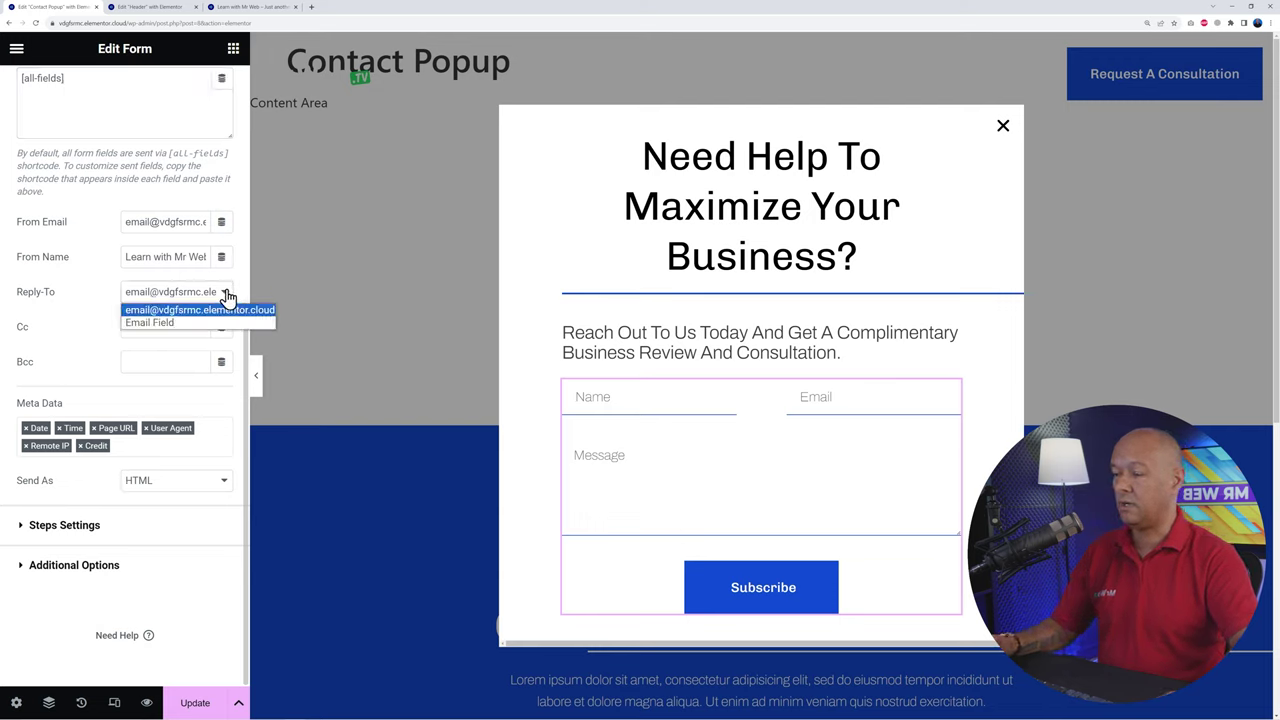
click(228, 295)
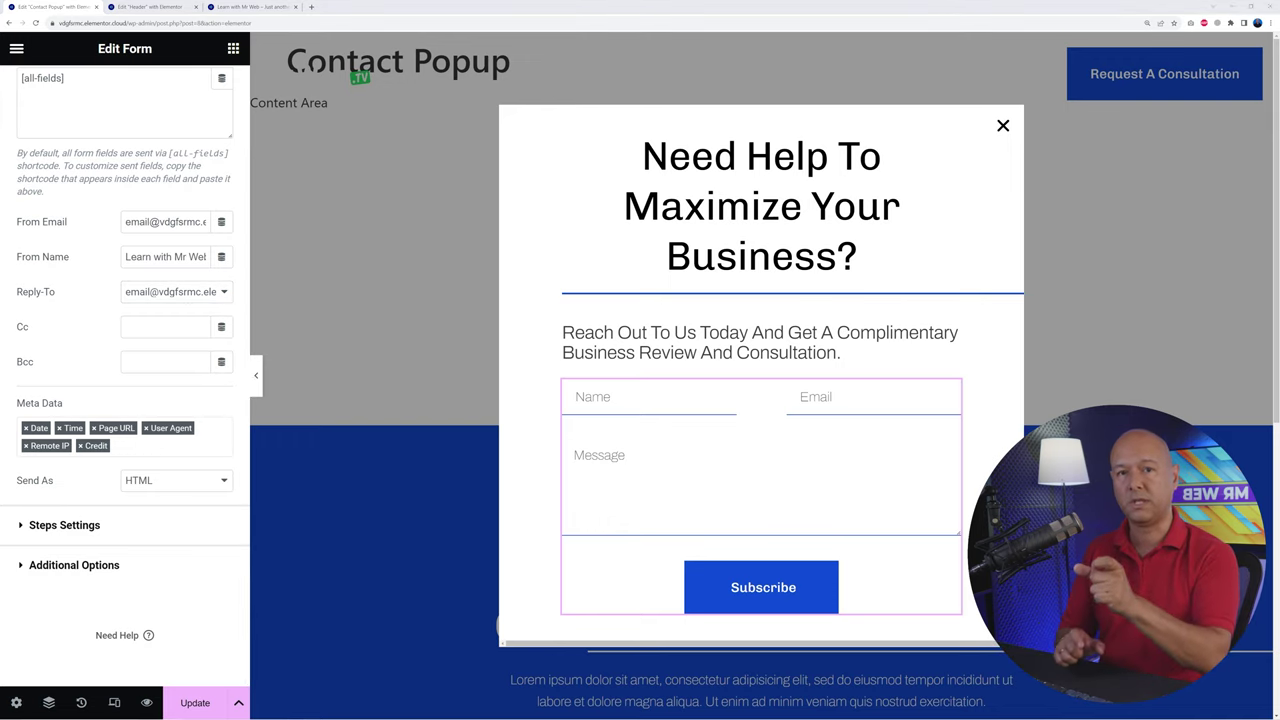
click(207, 296)
click(152, 323)
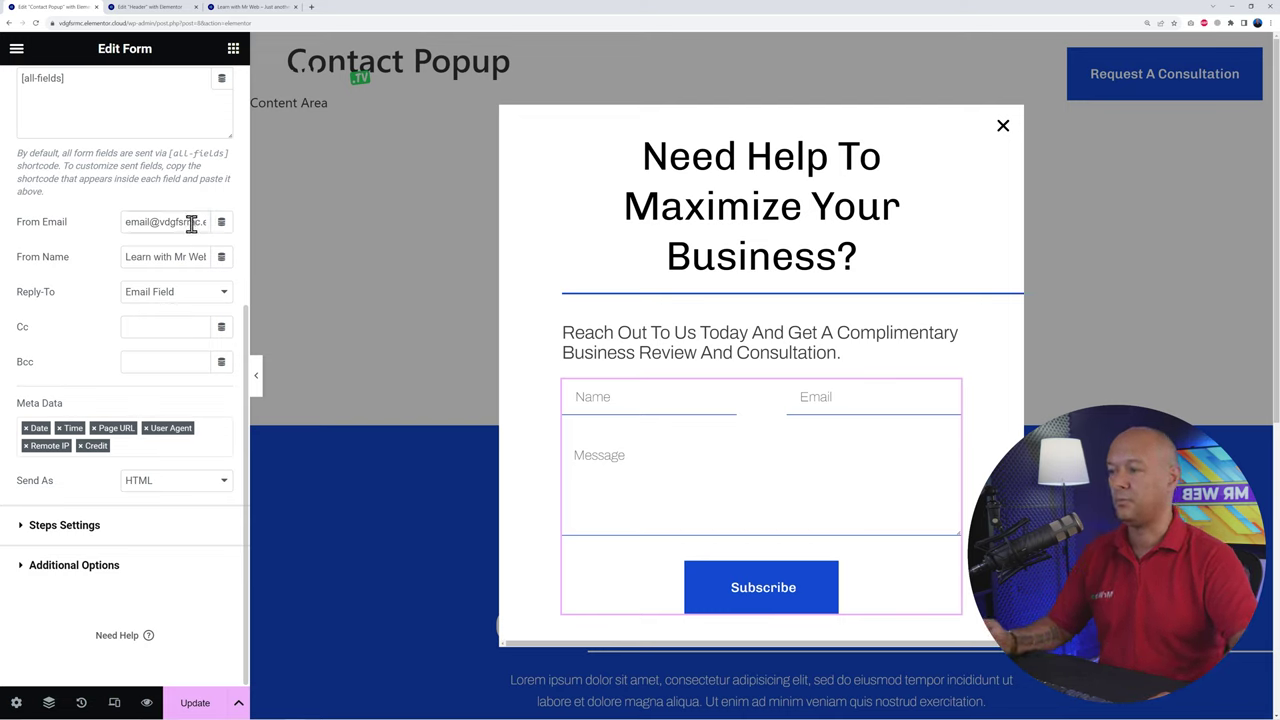
Step: Replace the From Email with the site's business email address
triple_click(191, 222)
key(BackSpace)
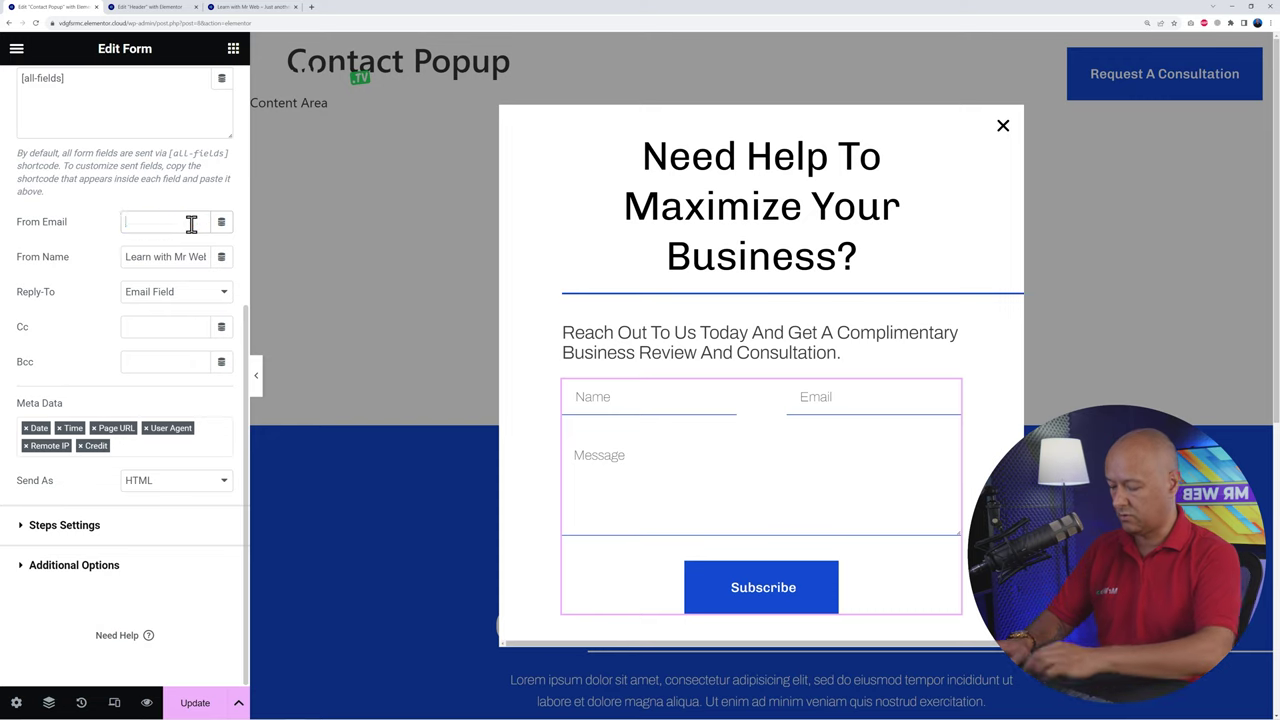
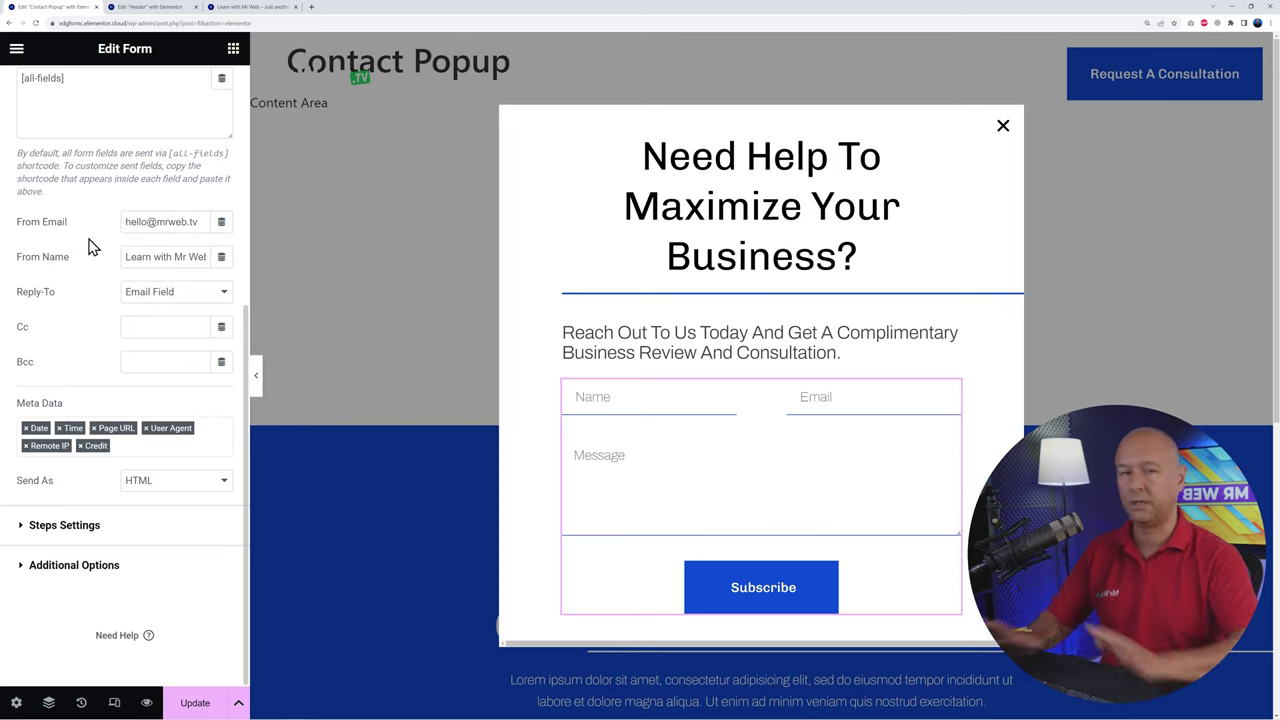
scroll(88, 247, up, 3)
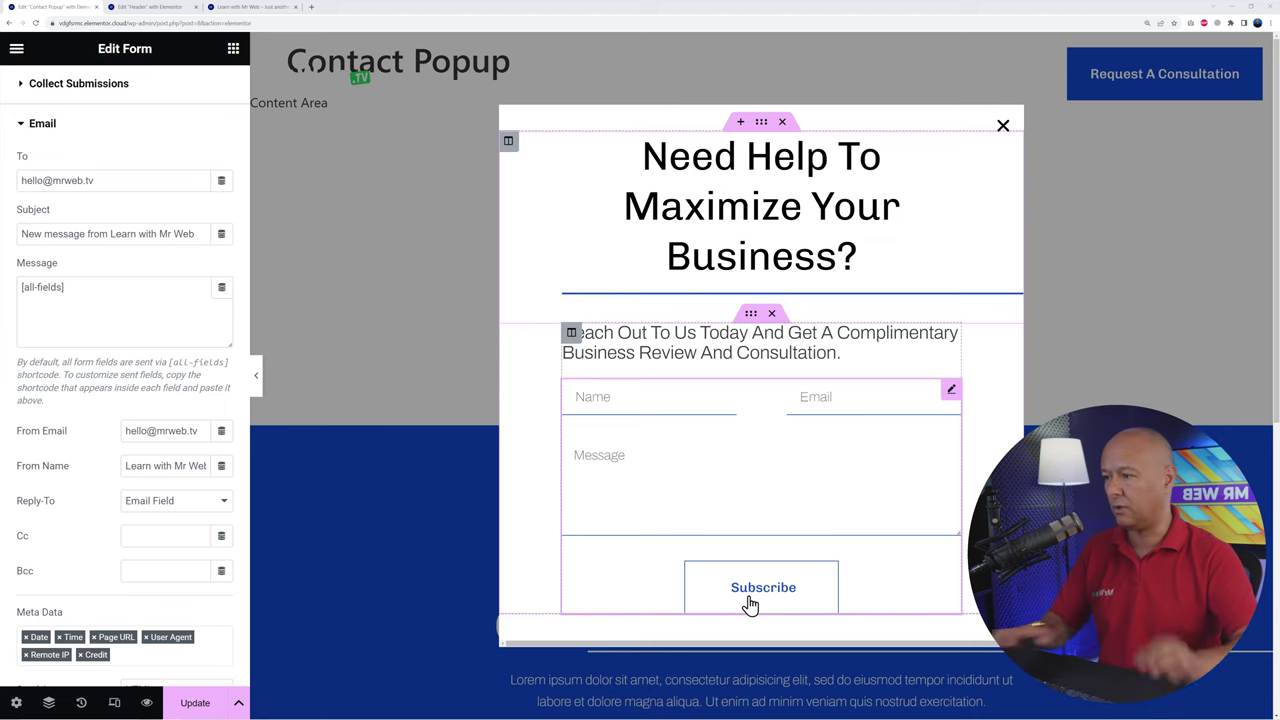
scroll(80, 337, up, 2)
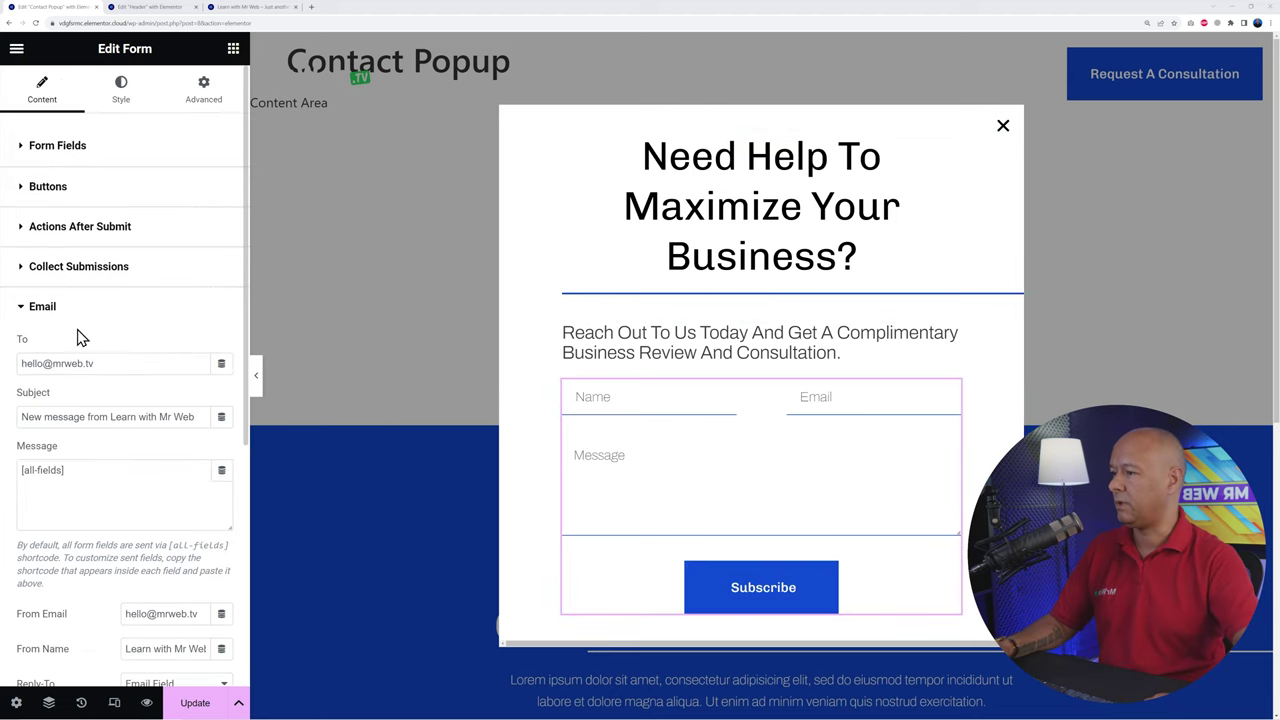
Step: Relabel the form's Subscribe button as Submit and update the popup
click(50, 188)
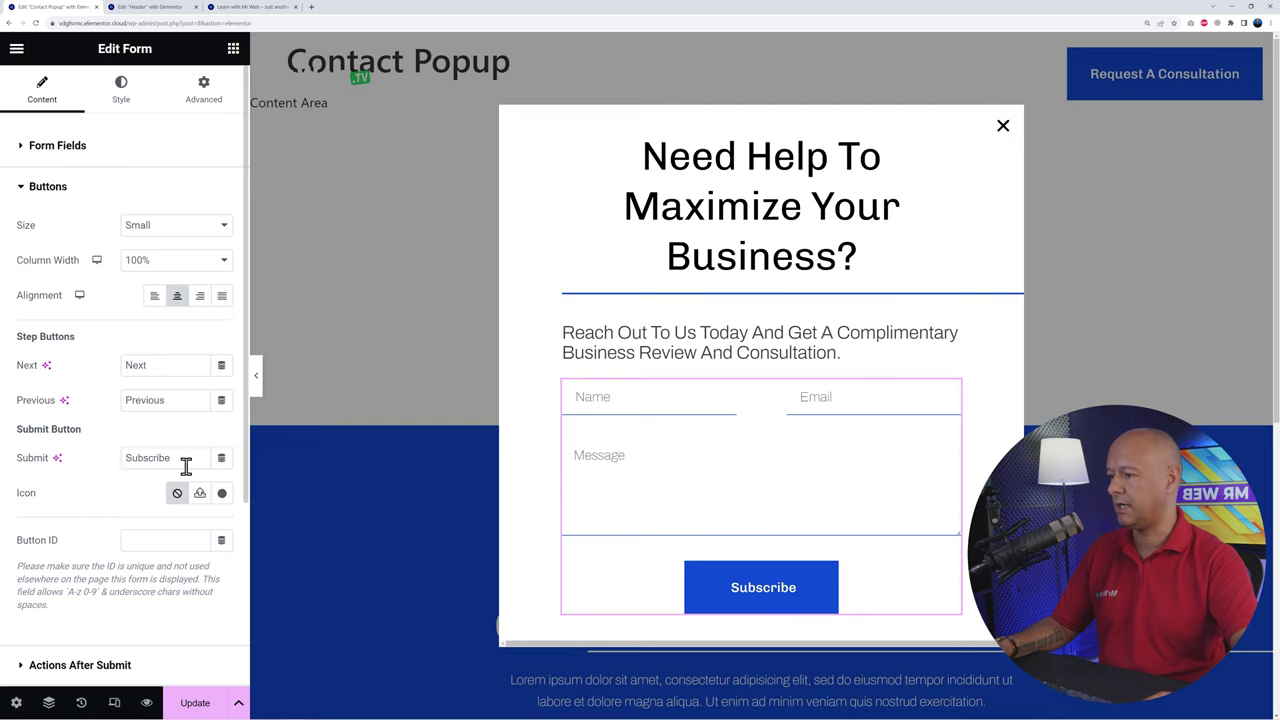
drag(186, 460, 86, 466)
text(Submit)
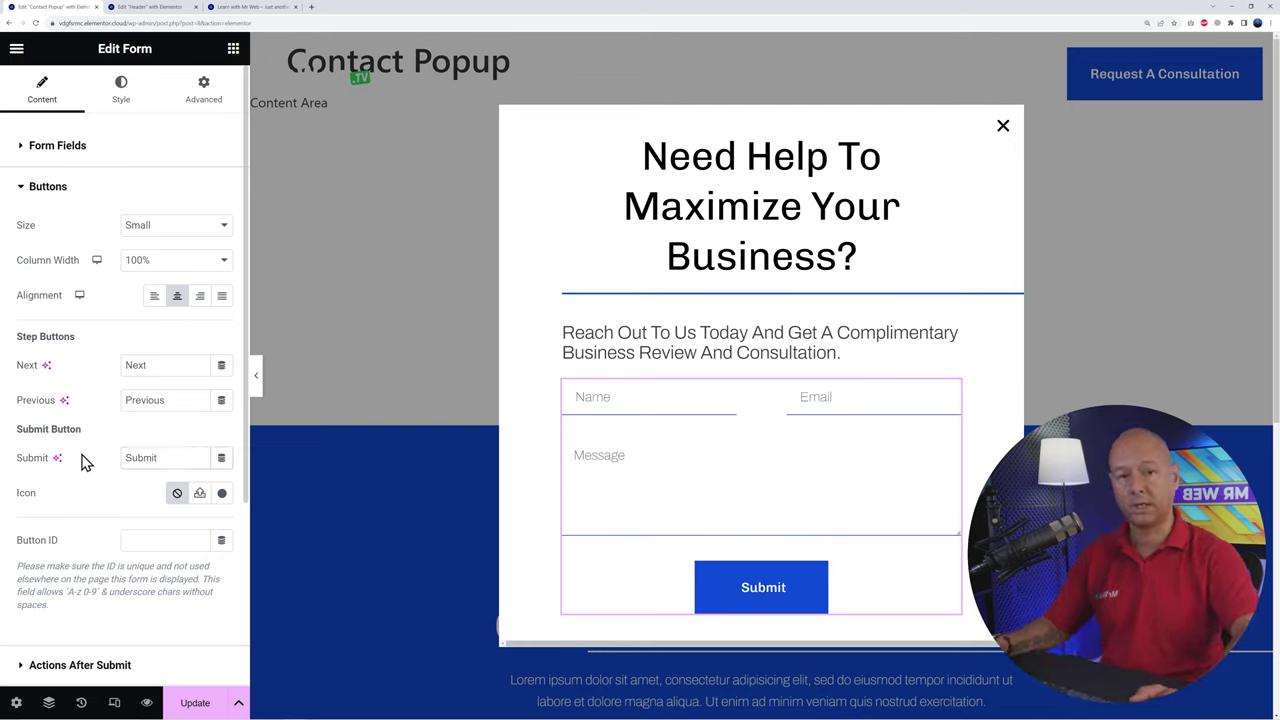
click(200, 703)
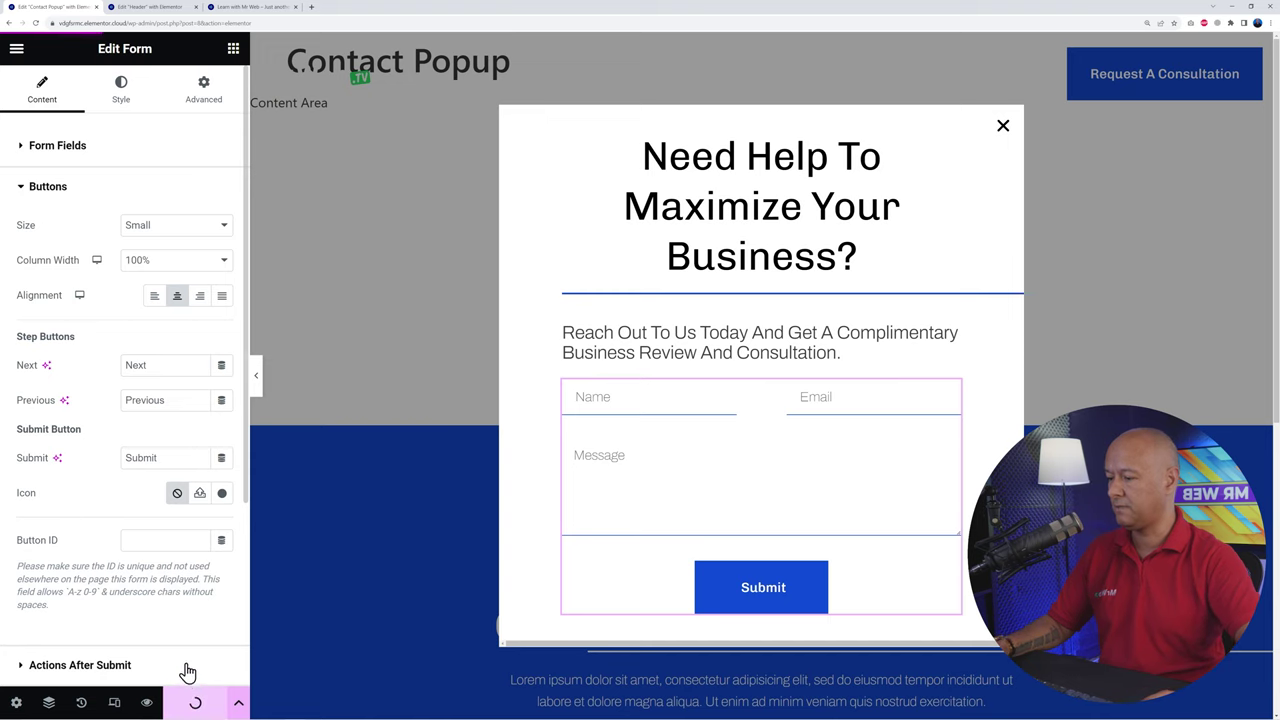
Step: Link the header button to Contact Popup (Template), save the header, and view the live site
click(147, 13)
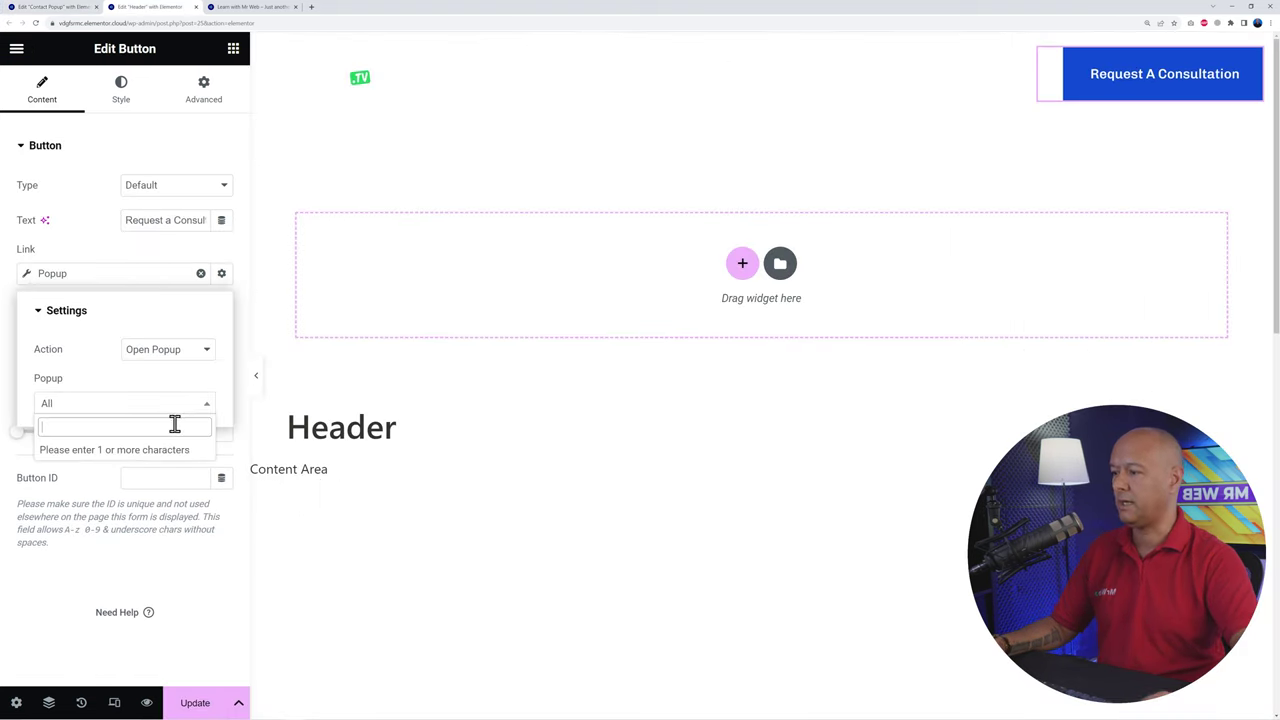
text(conta)
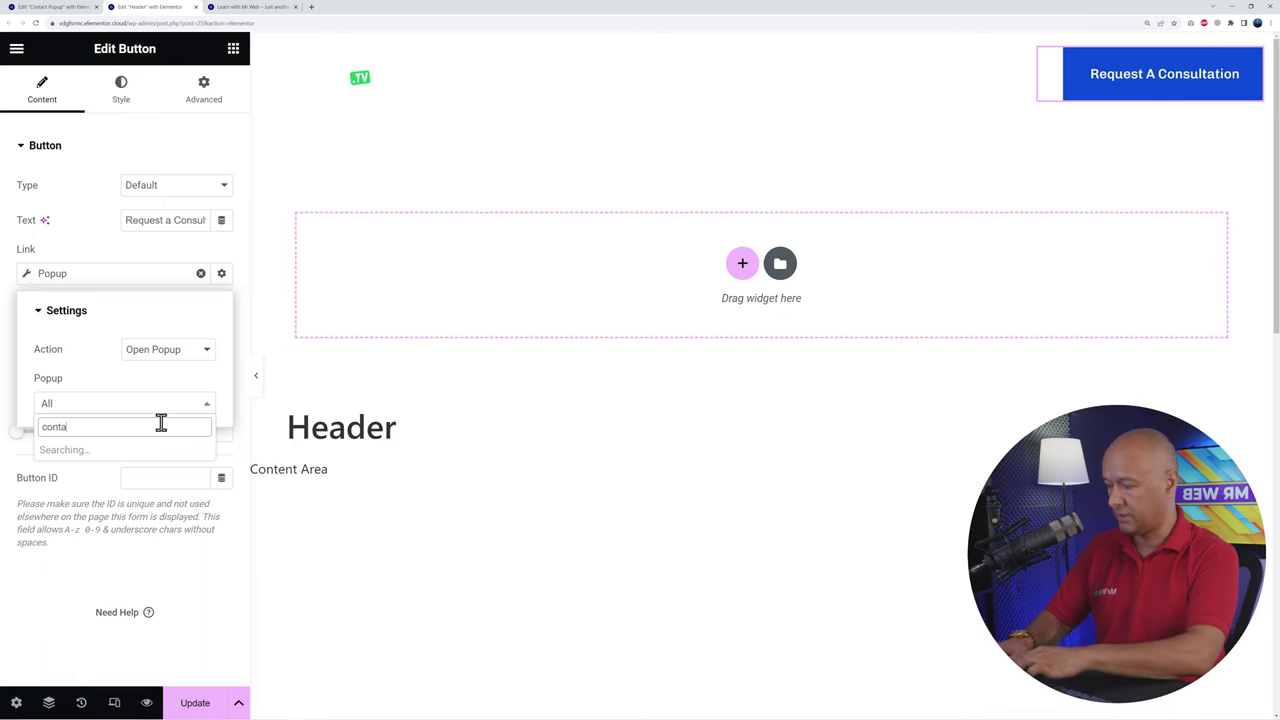
text(c)
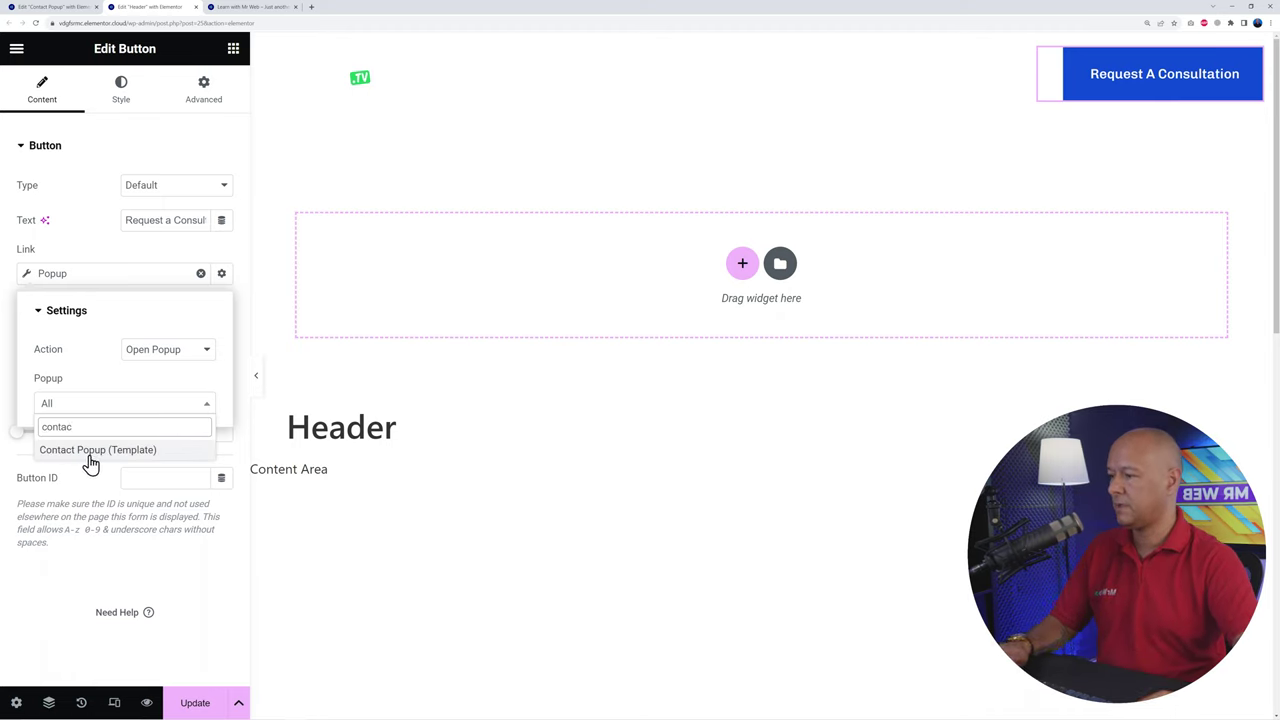
click(90, 451)
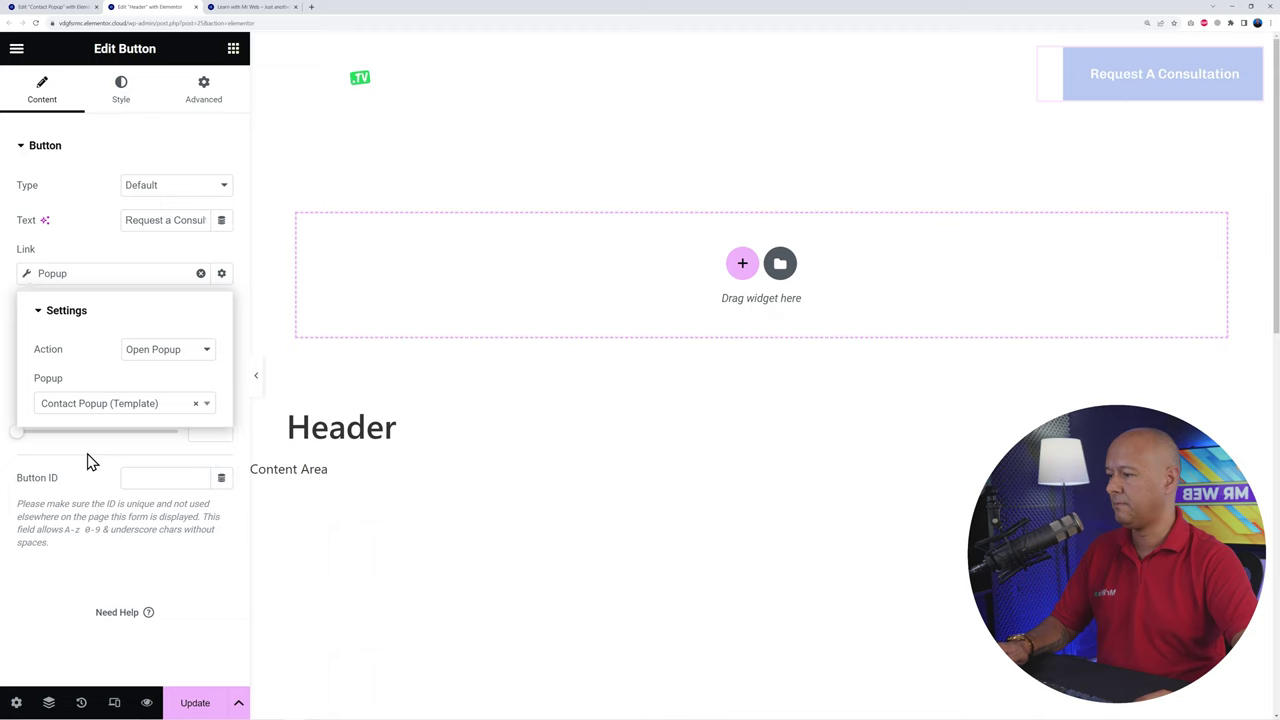
click(100, 254)
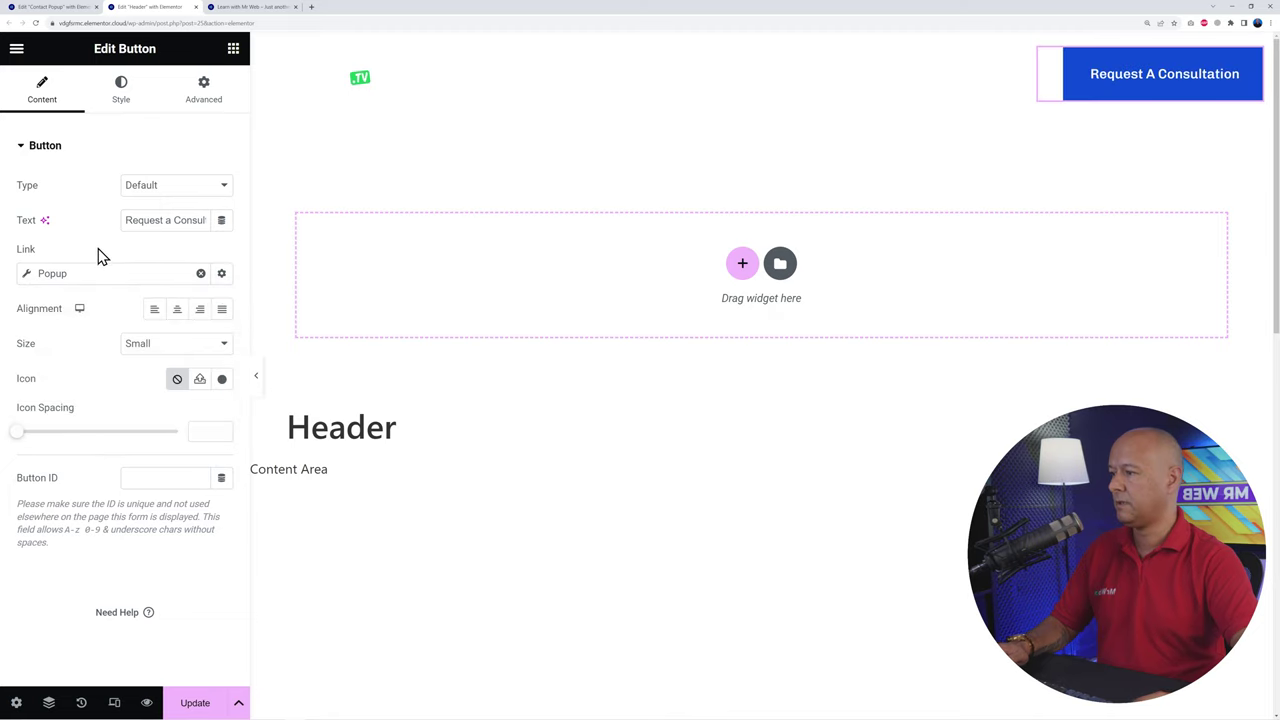
click(211, 712)
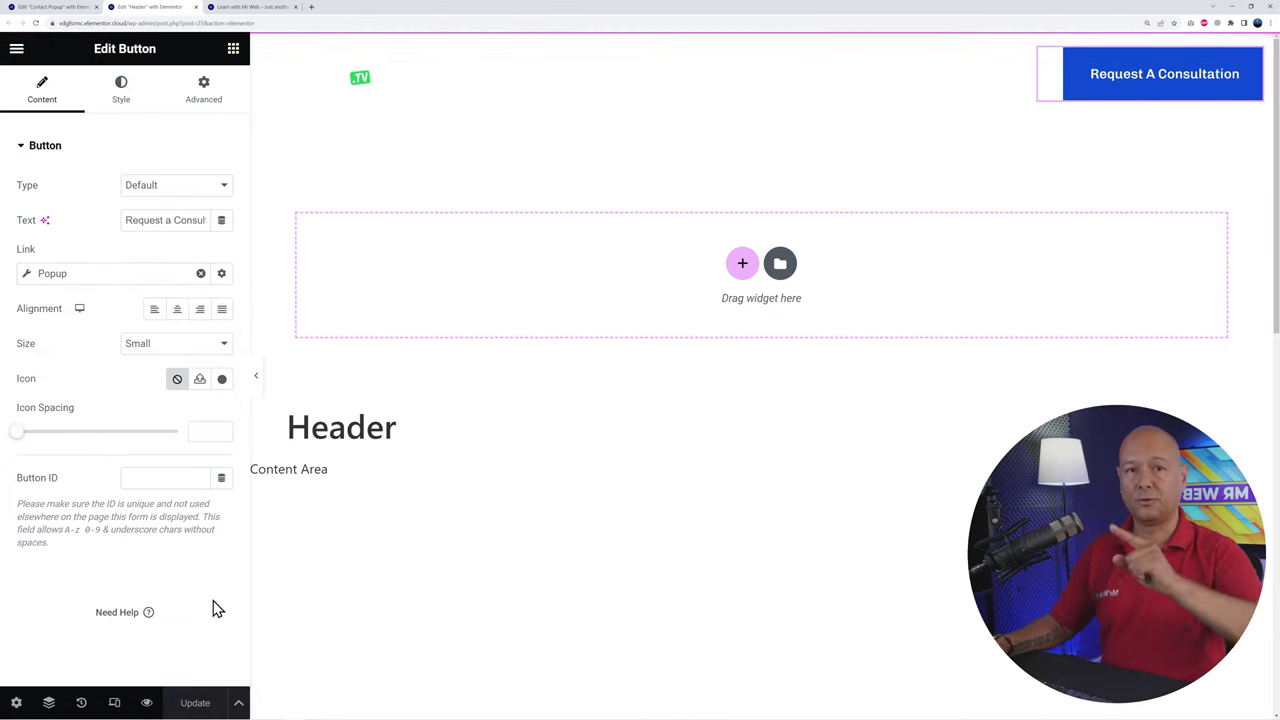
click(270, 8)
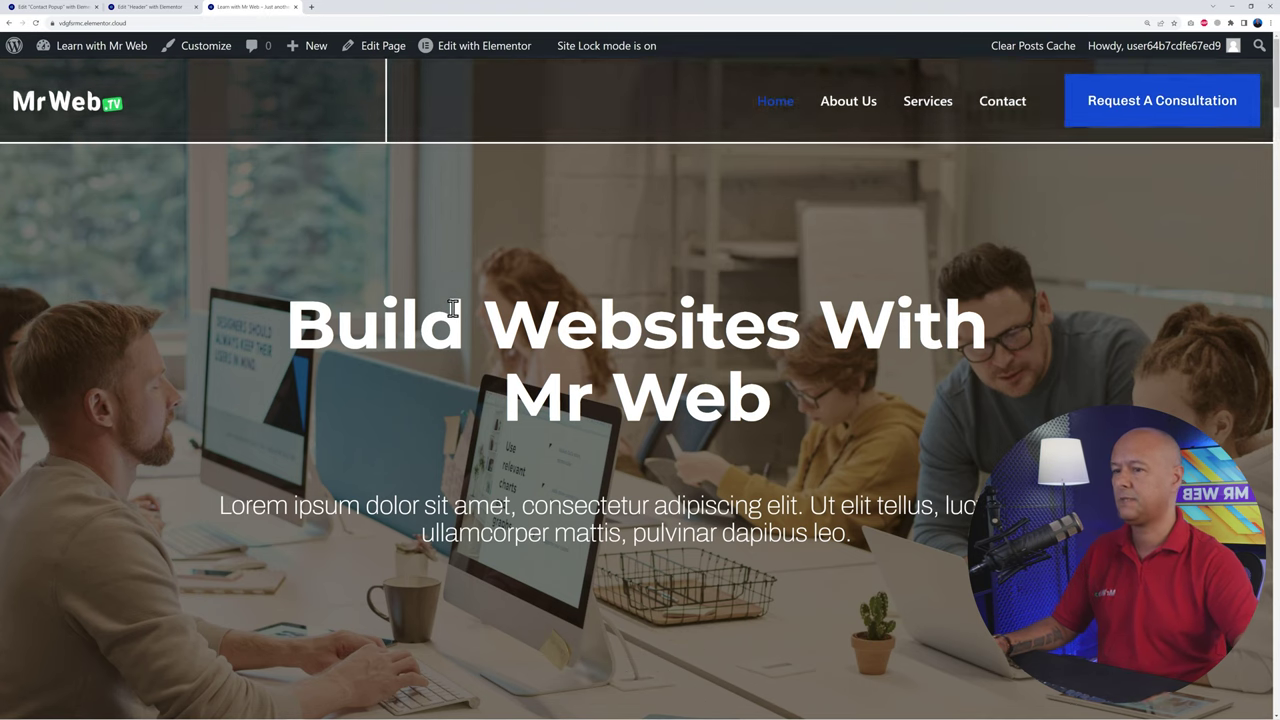
Step: Submit a test enquiry through the Request A Consultation popup with a sample name, email and 'This is my message'
click(1172, 113)
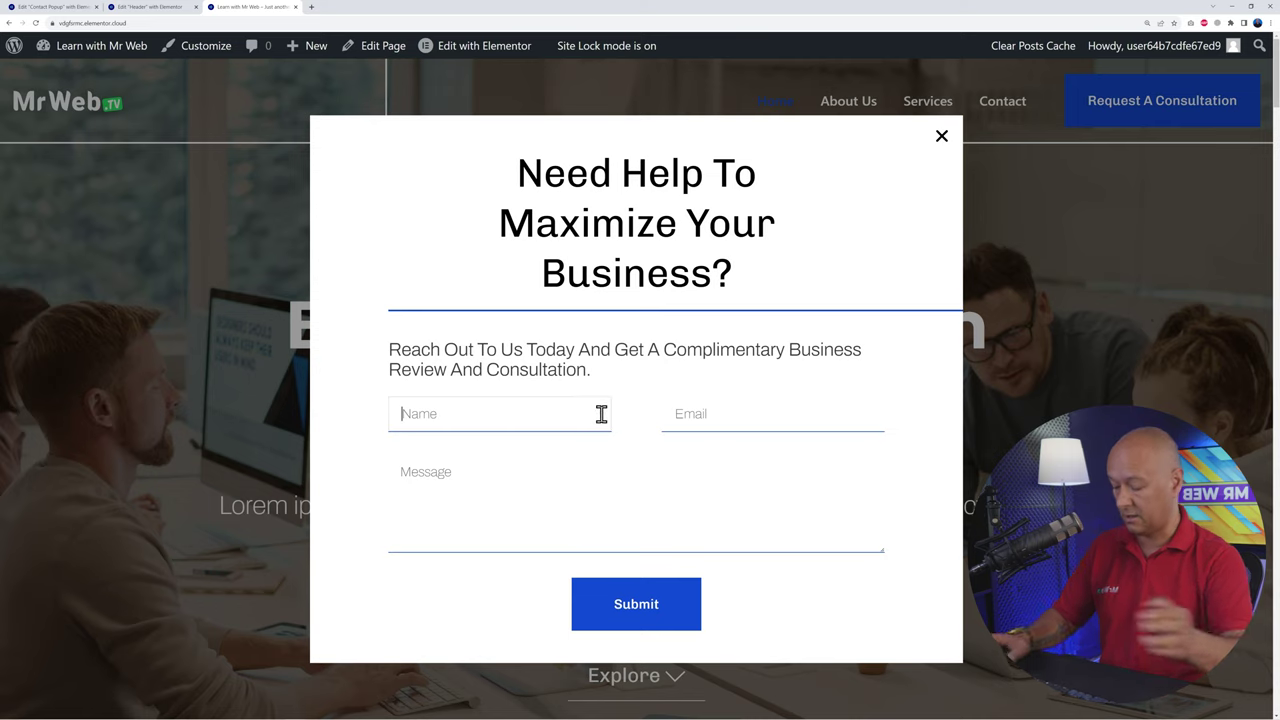
text(John Doe)
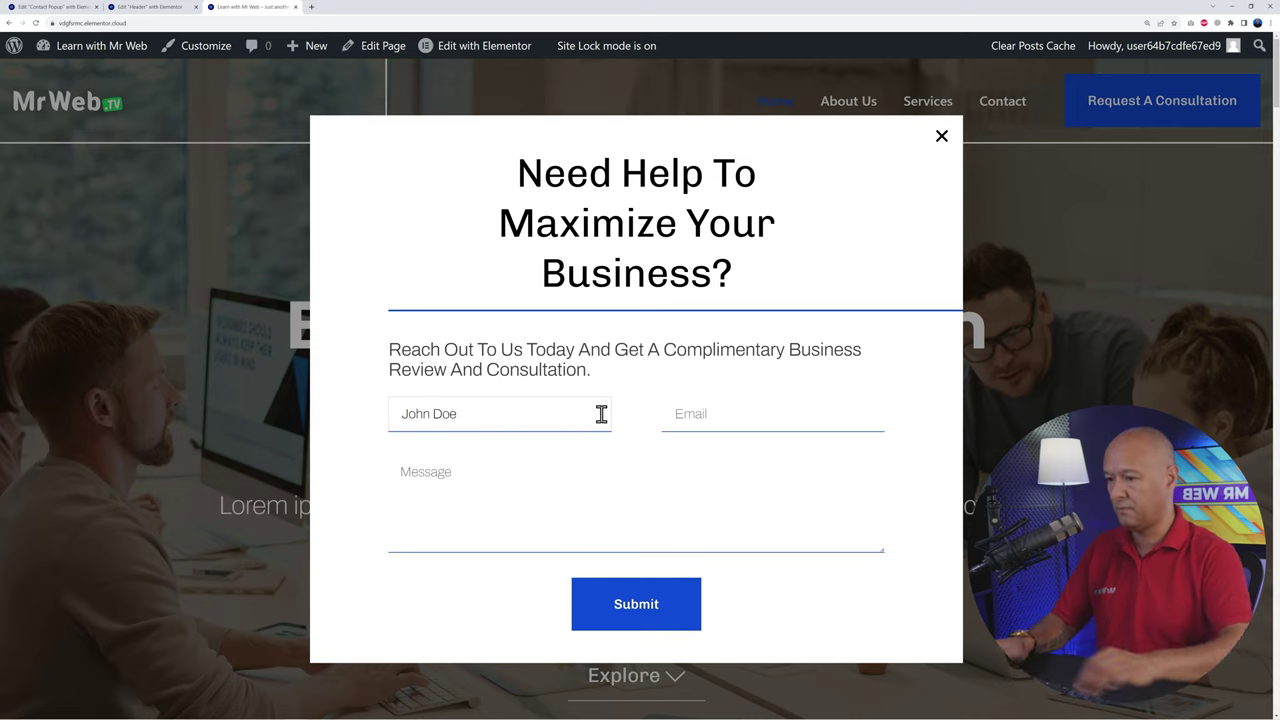
click(726, 416)
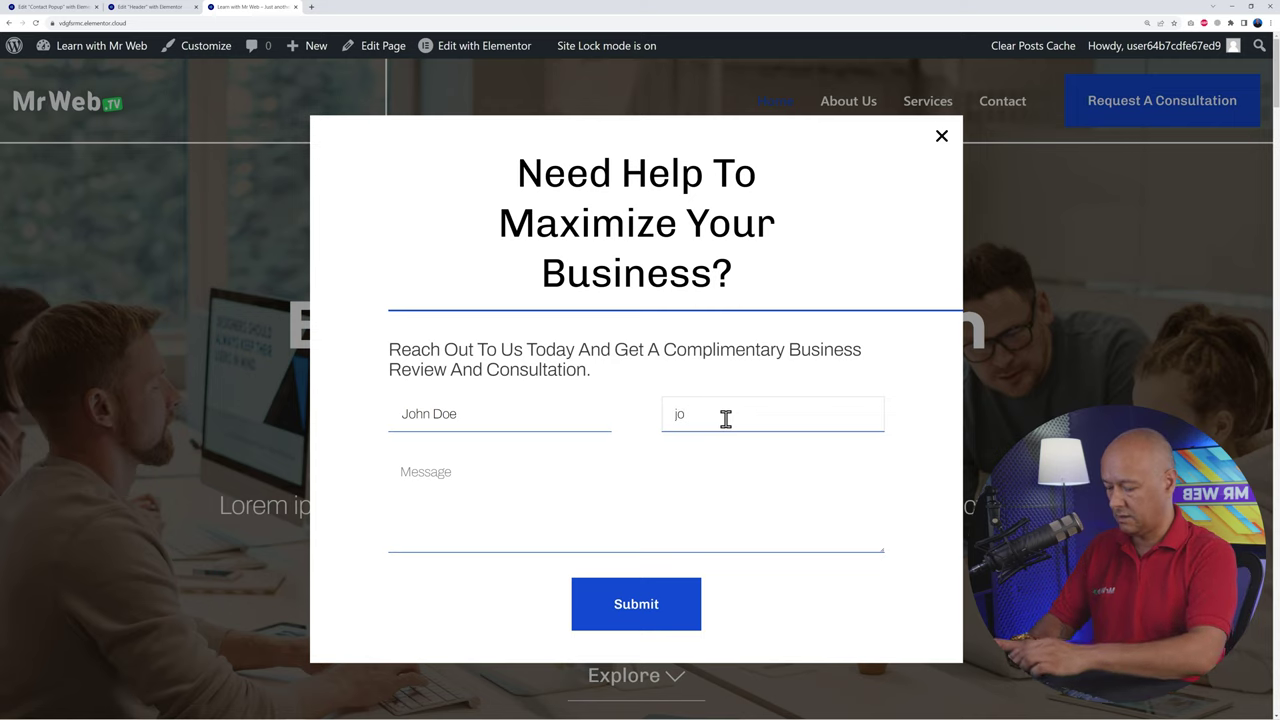
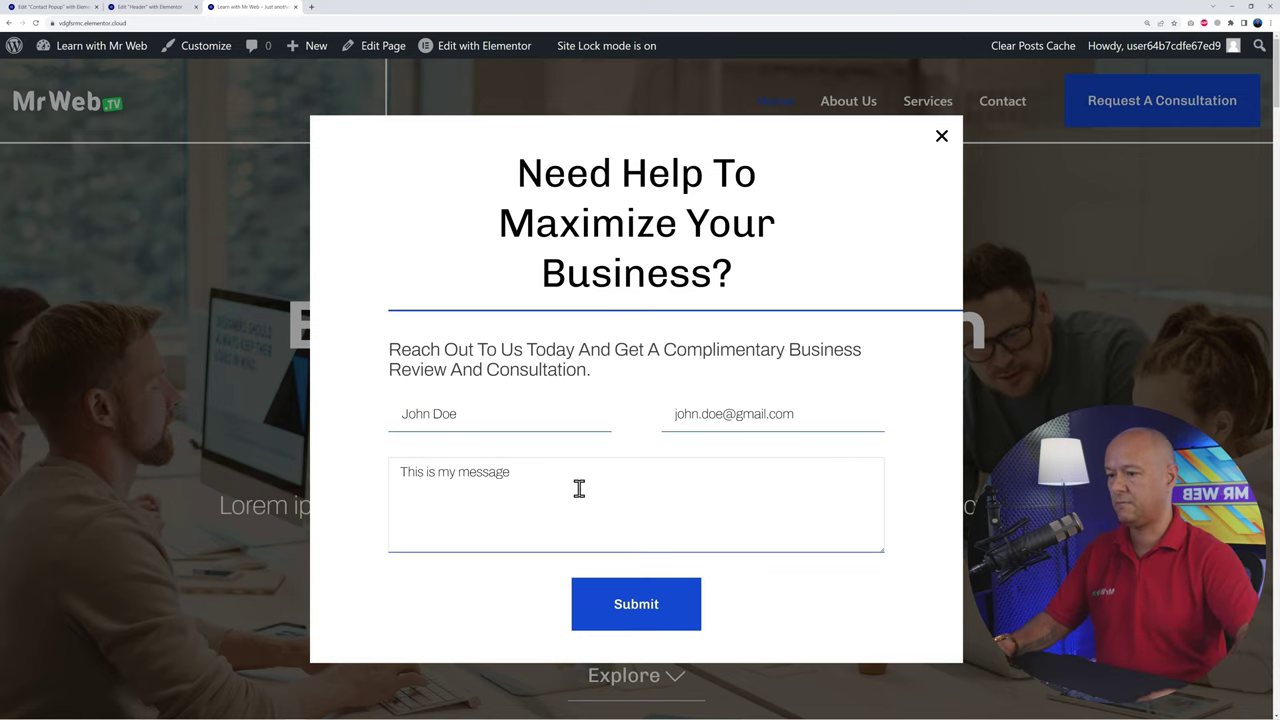
click(655, 607)
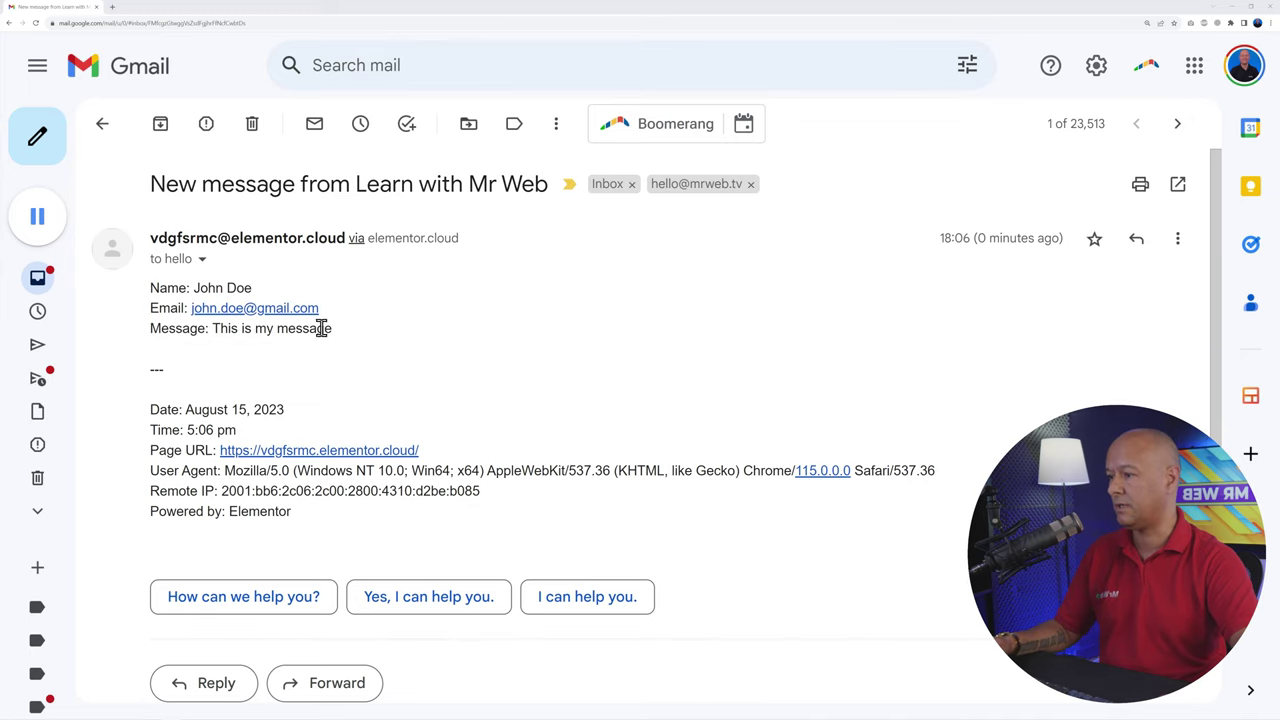
Step: Reply to the 'New message from Learn with Mr Web' form-submission email in Gmail
scroll(400, 500, down, 1)
click(240, 608)
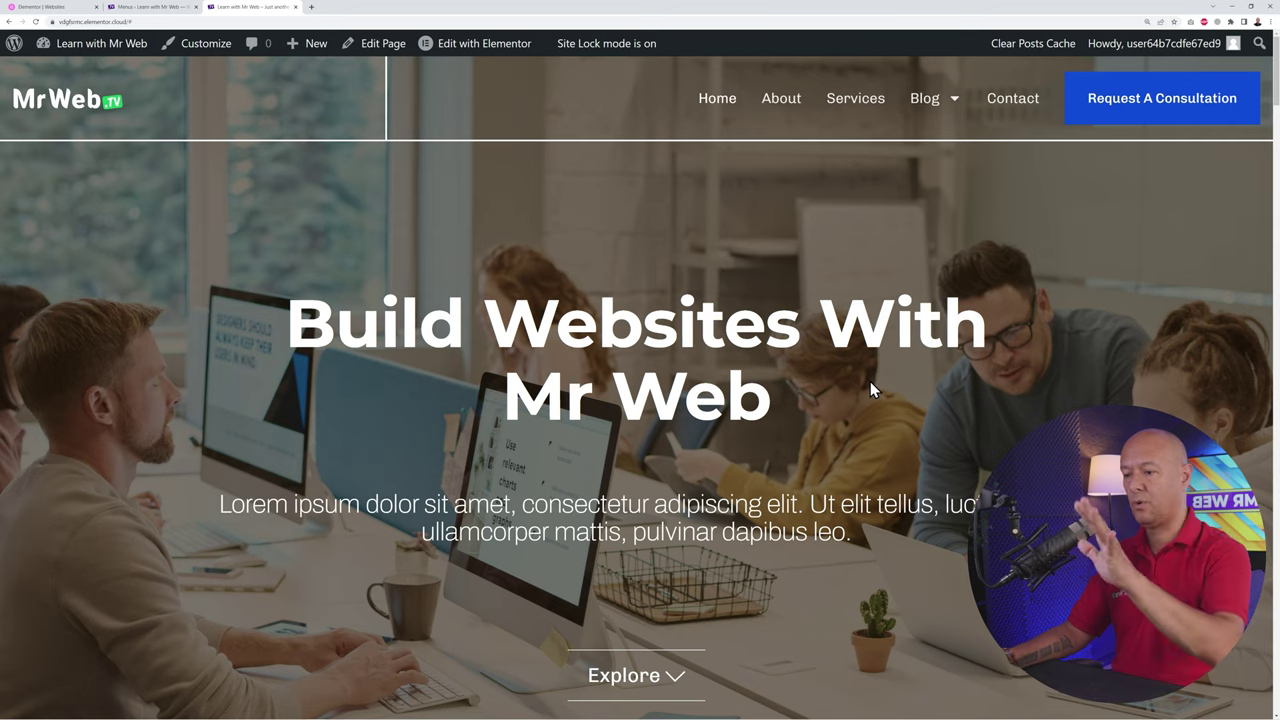
Step: Open the Footer template via Edit with Elementor in the admin bar and switch to its editor tab
scroll(860, 400, down, 8)
scroll(860, 402, down, 15)
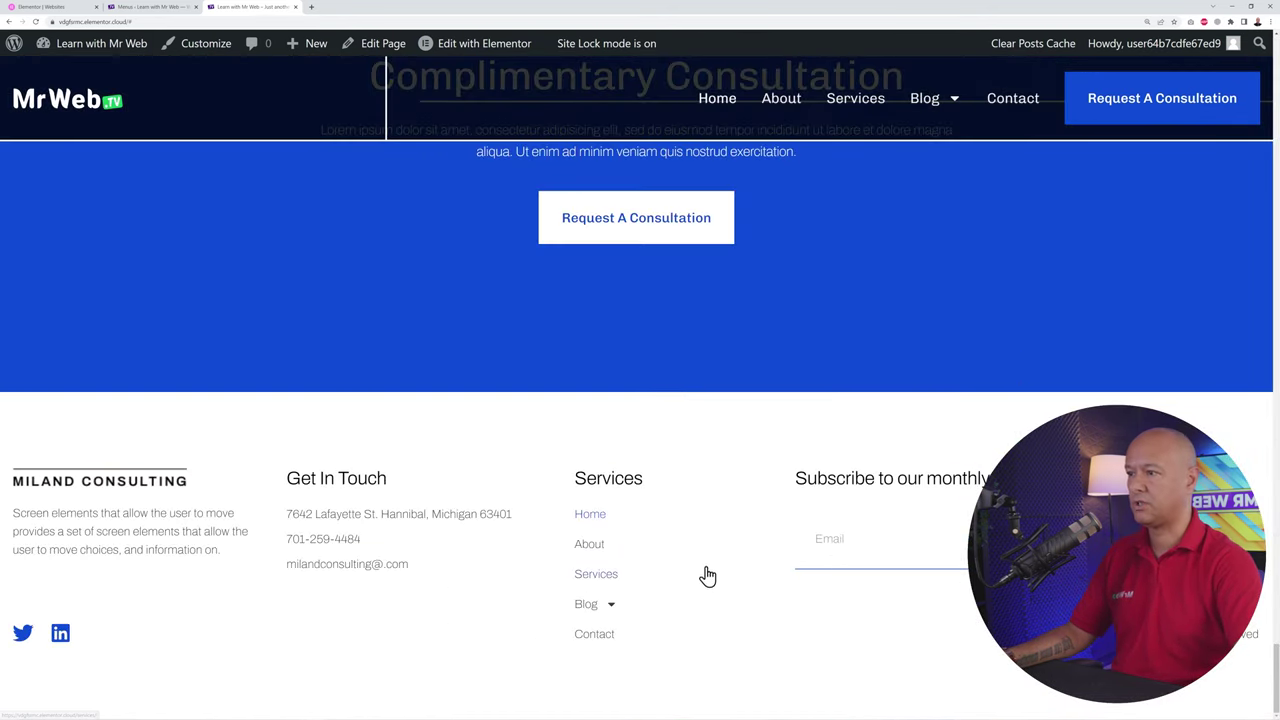
mouse_move(477, 50)
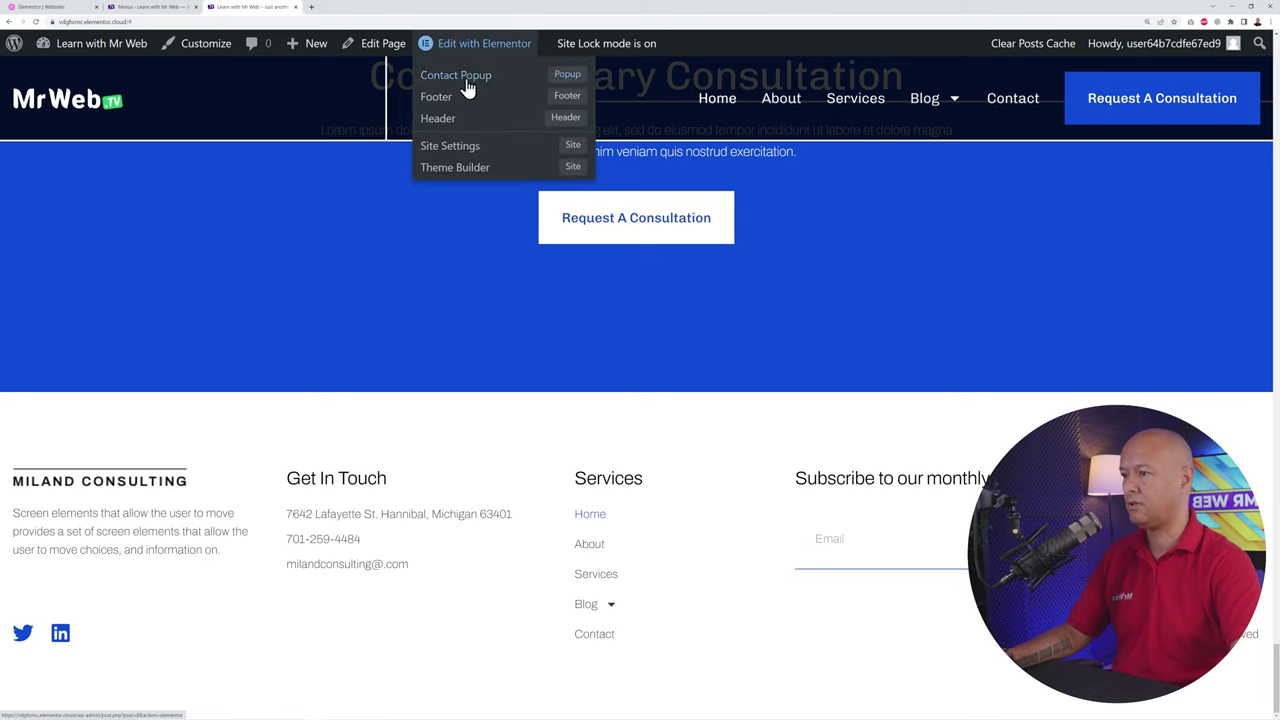
click(445, 104)
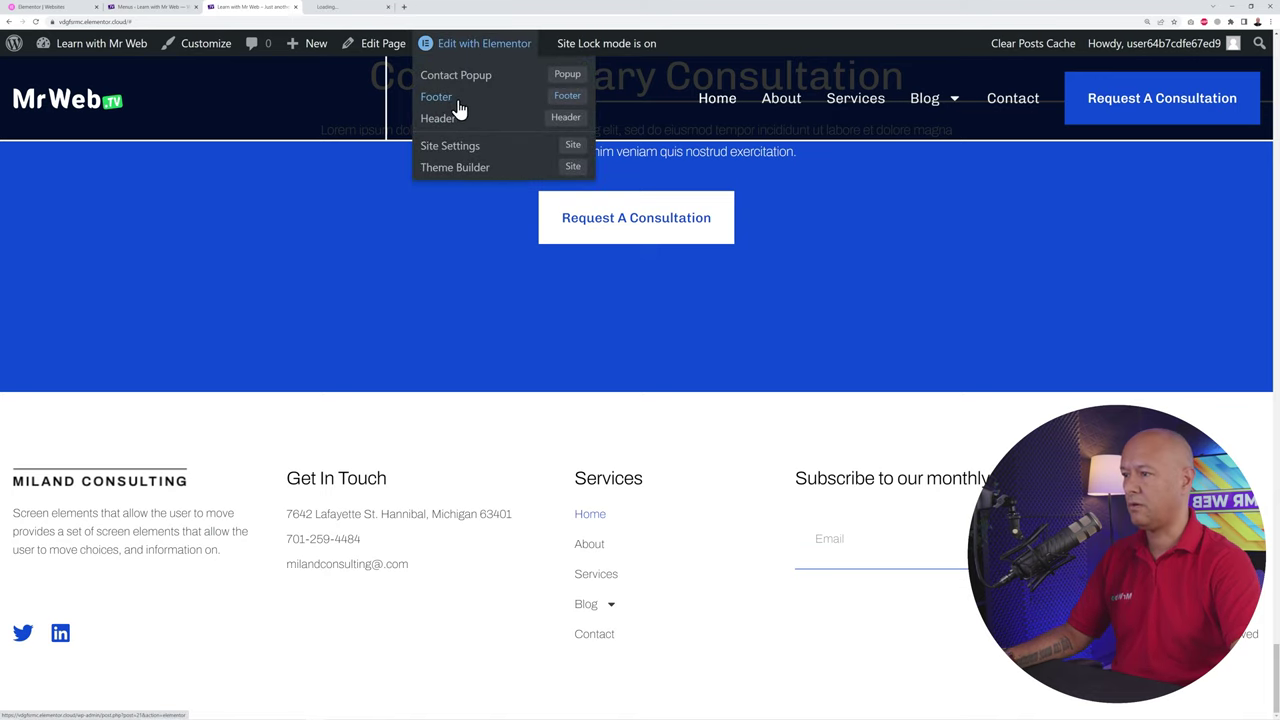
click(350, 7)
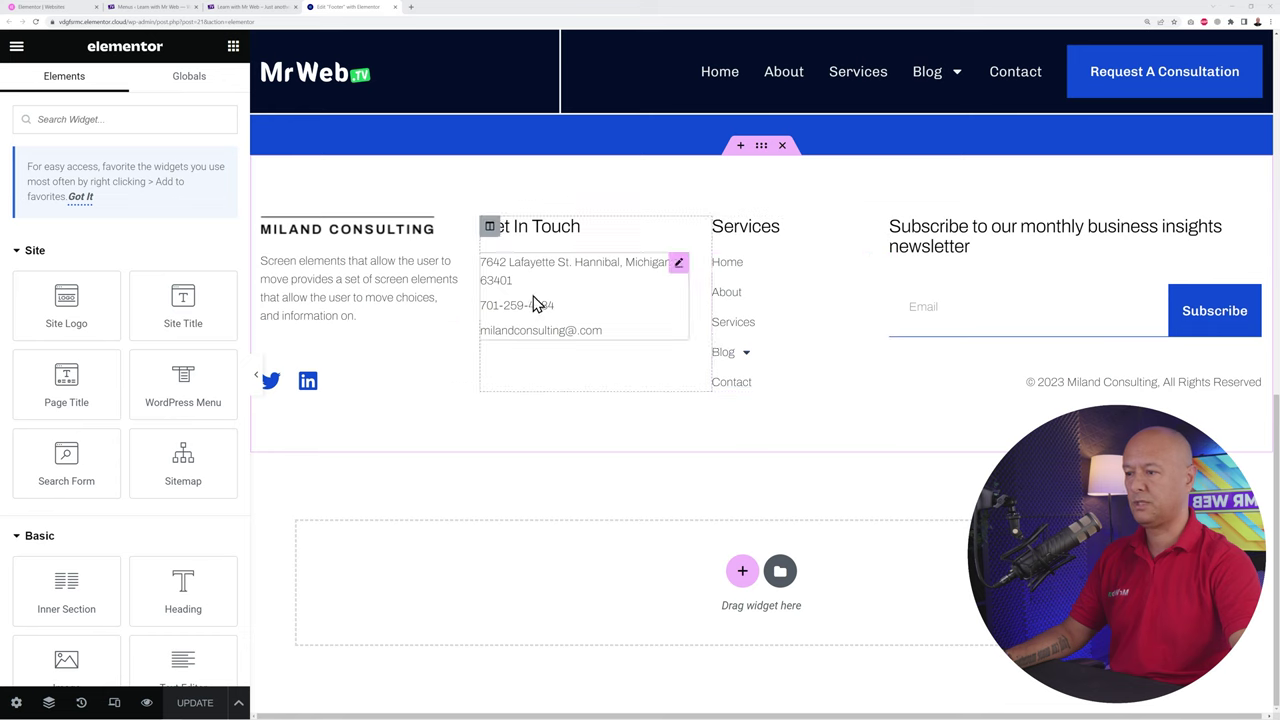
Step: Replace the footer image box picture with the blue Mr Web logo and review its description text
click(449, 229)
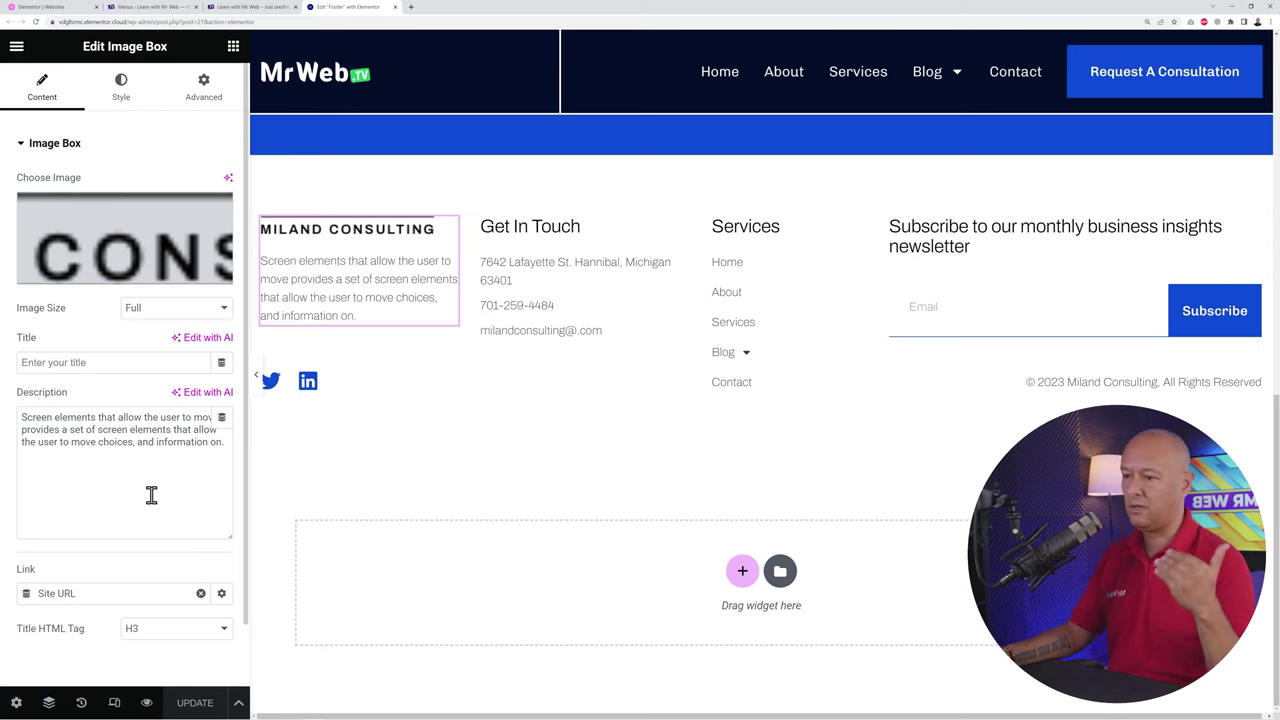
click(162, 223)
click(258, 273)
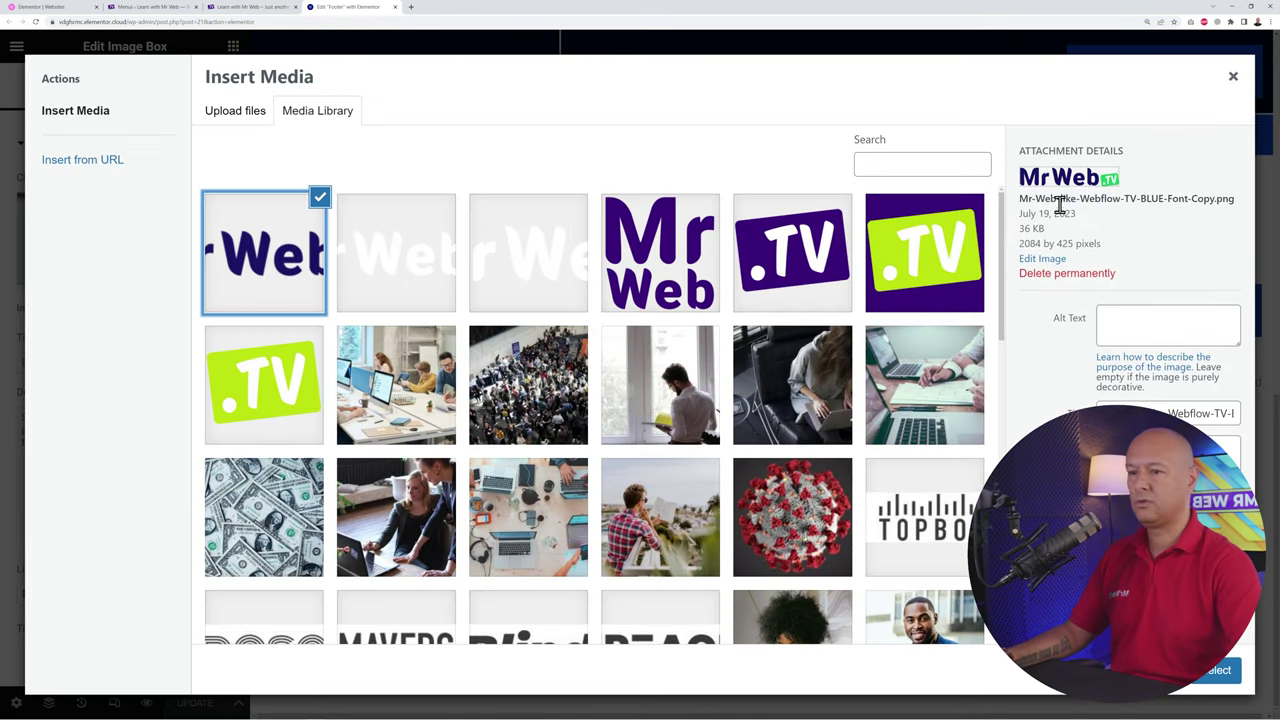
click(1213, 682)
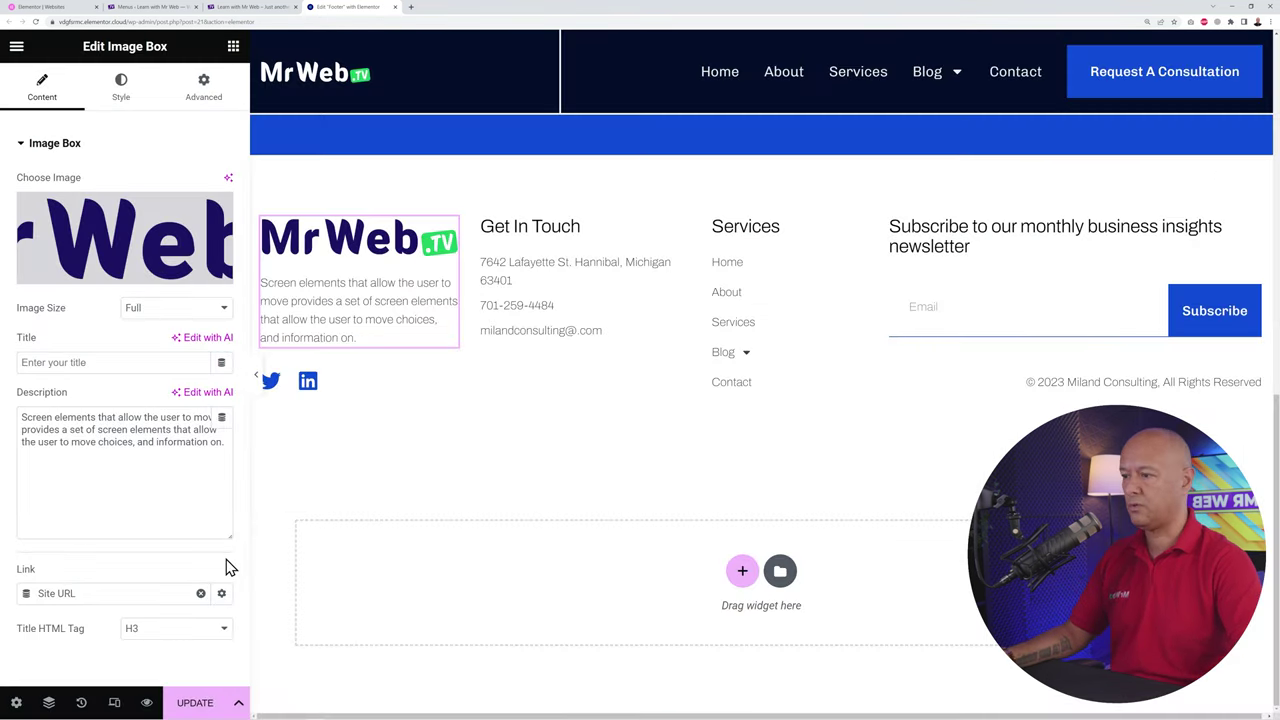
drag(228, 445, 22, 412)
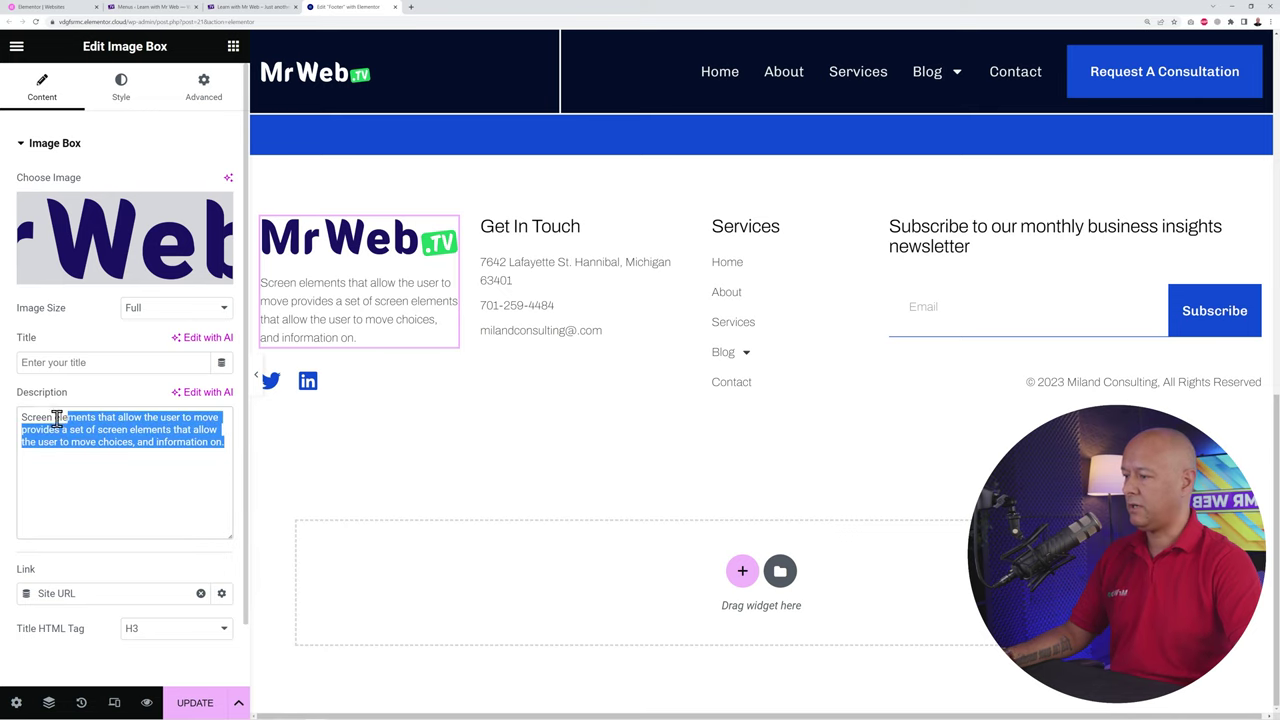
click(143, 483)
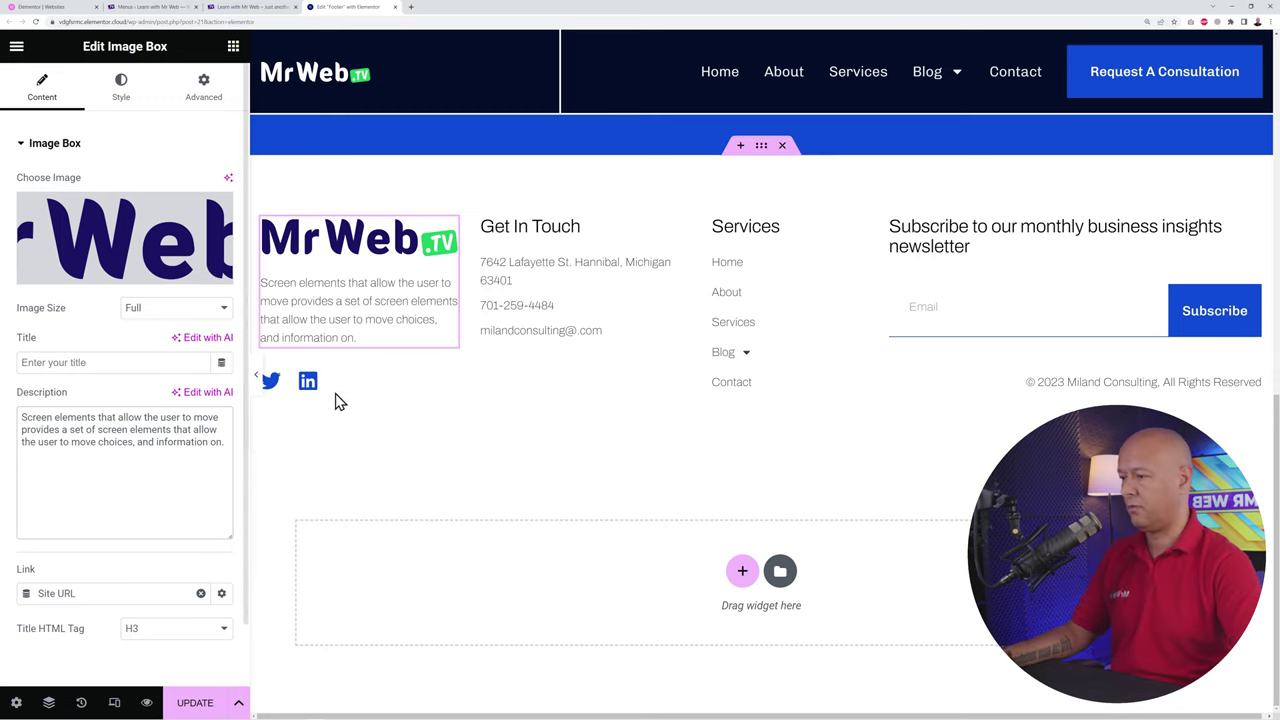
Step: Add a Youtube icon item to the footer Social Icons widget from the Icon Library
click(448, 383)
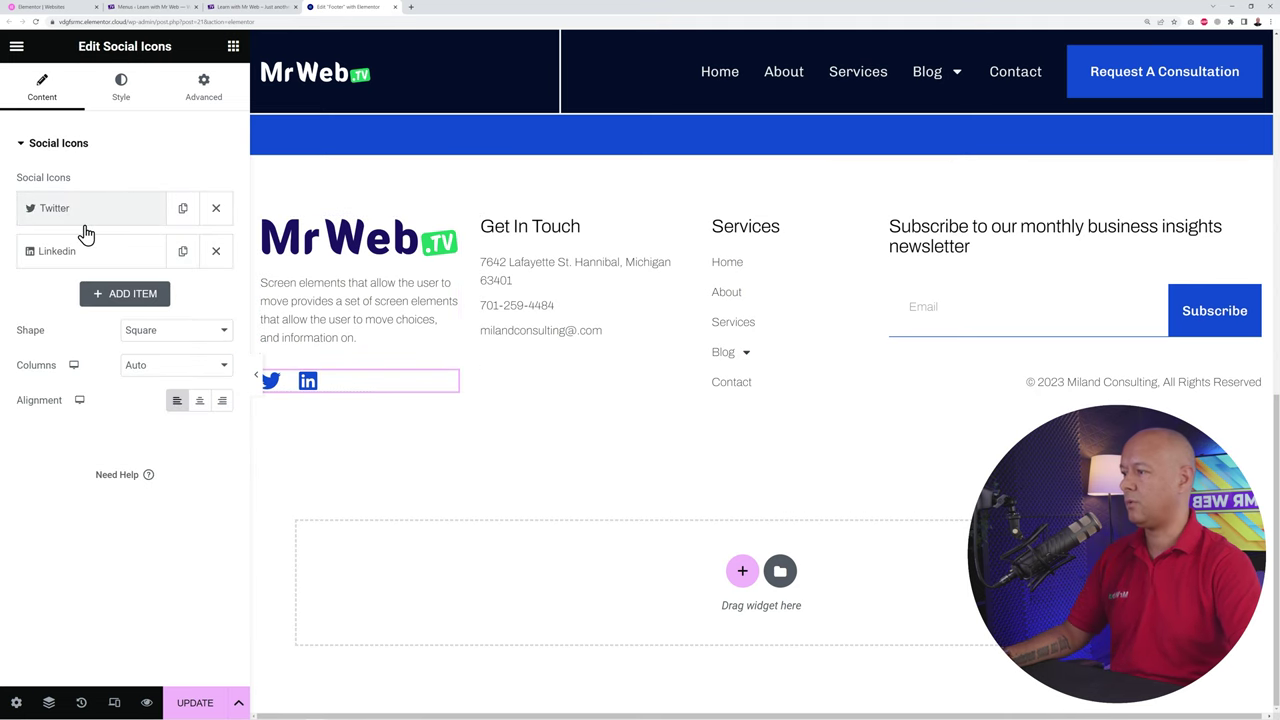
click(114, 292)
click(146, 381)
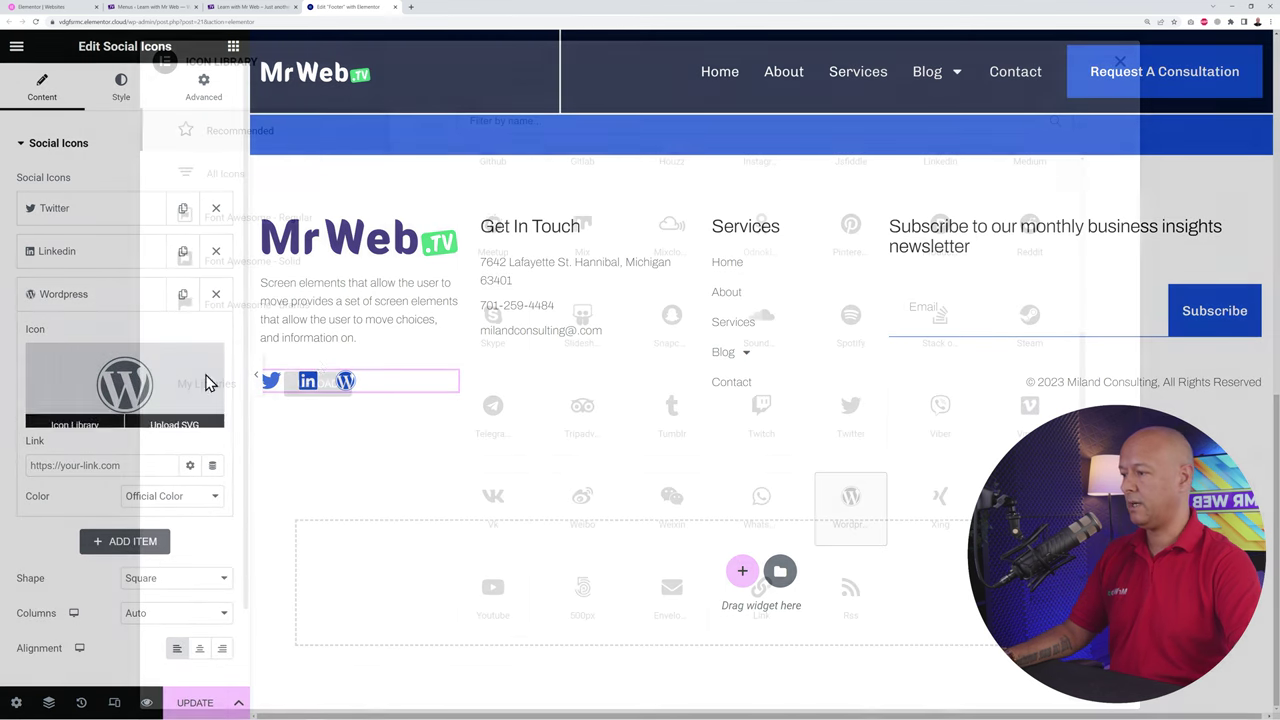
click(635, 121)
text(You)
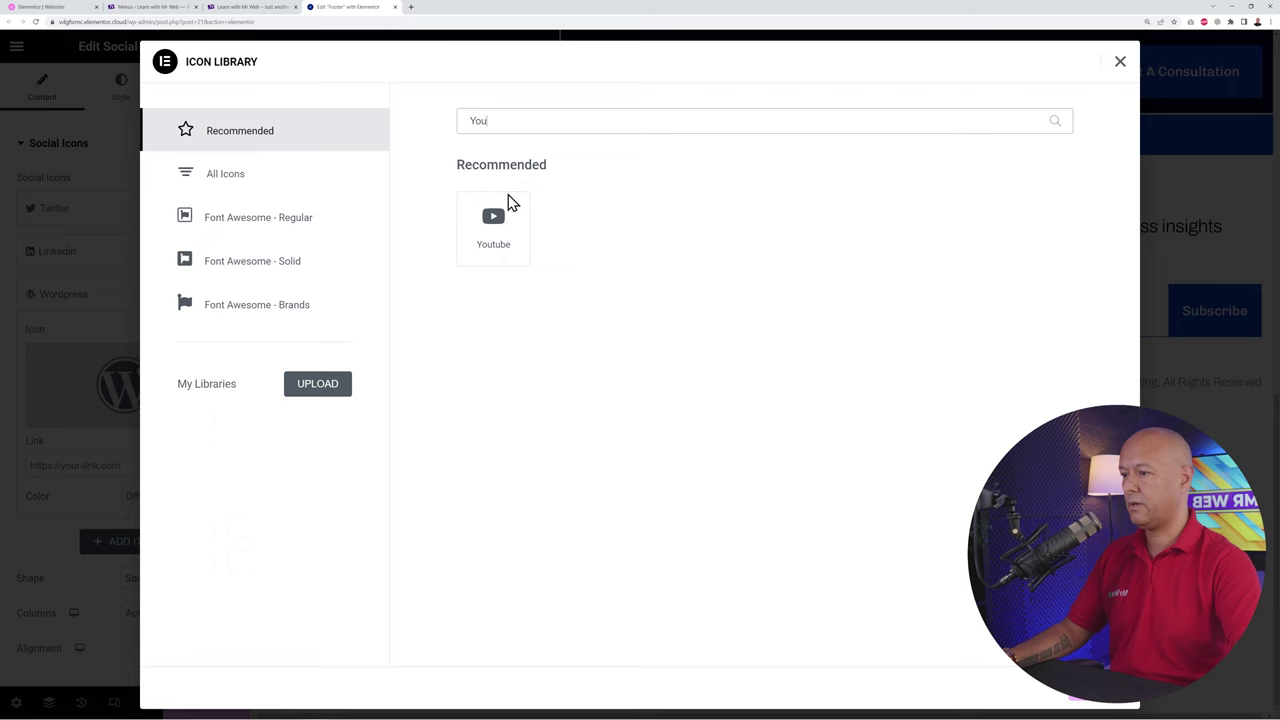
click(505, 222)
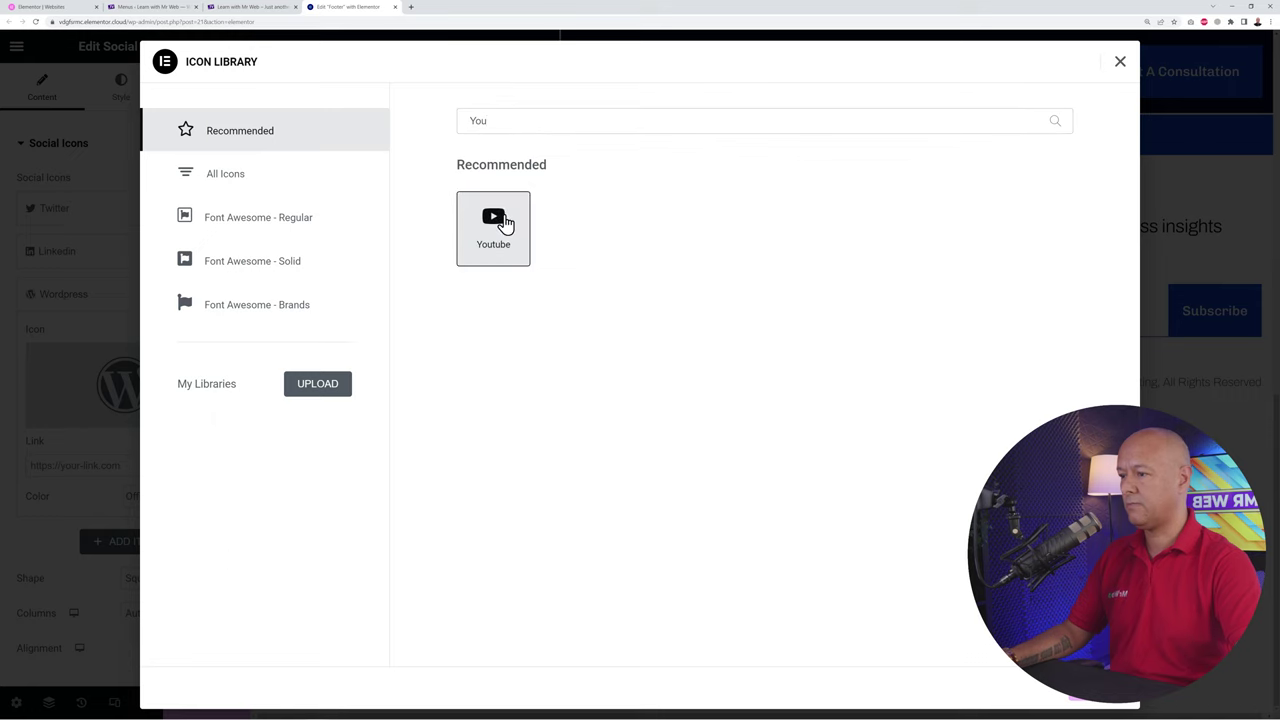
click(1090, 688)
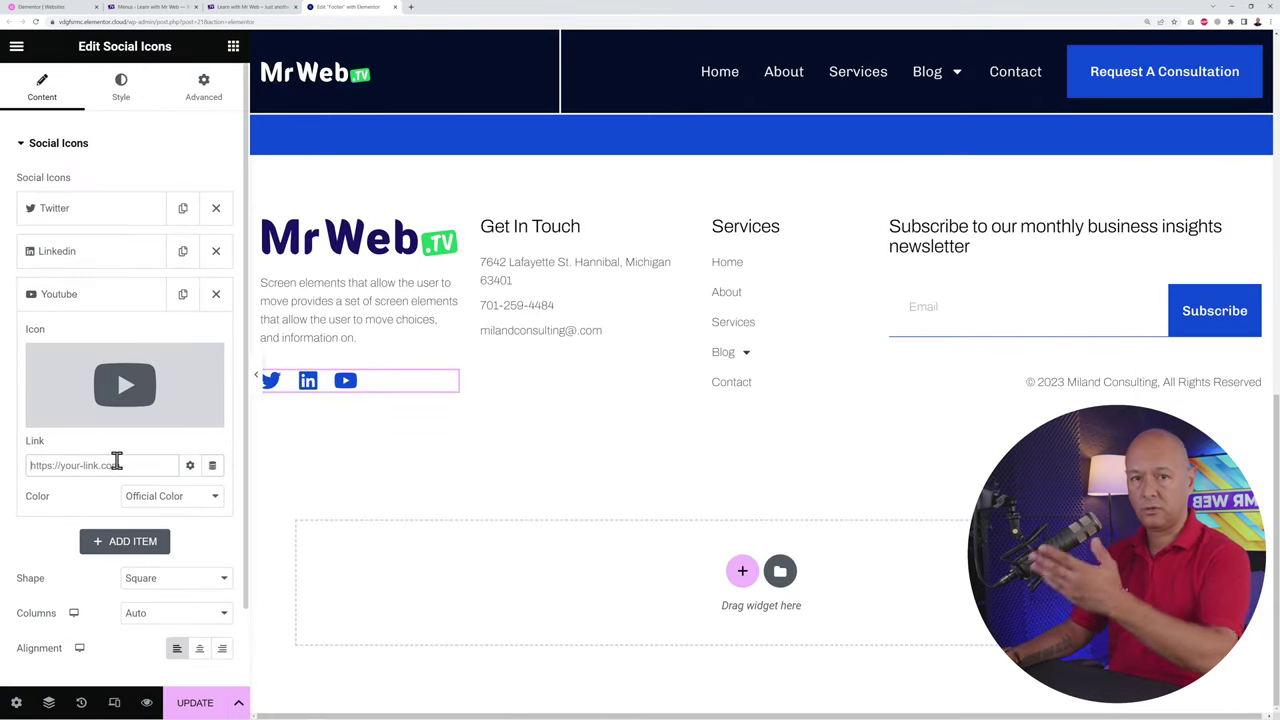
click(108, 304)
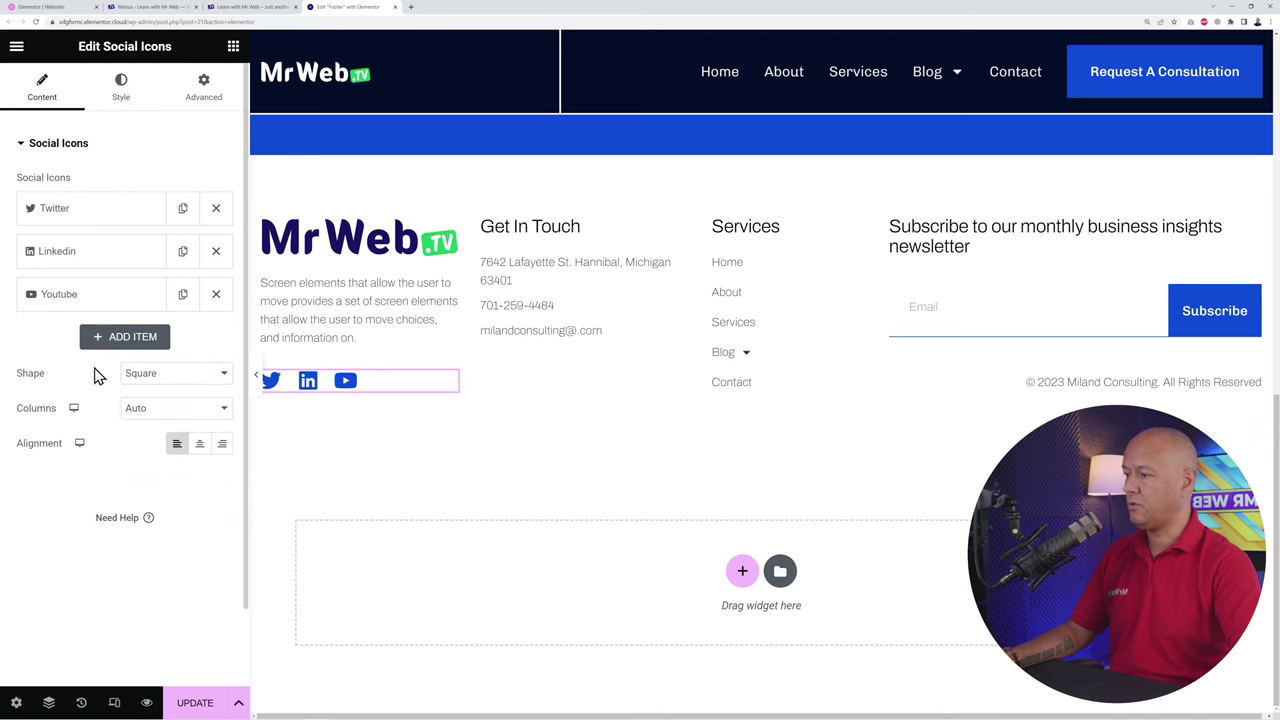
Step: Add an Instagram icon item to the social icons via an 'insta' library search
click(125, 336)
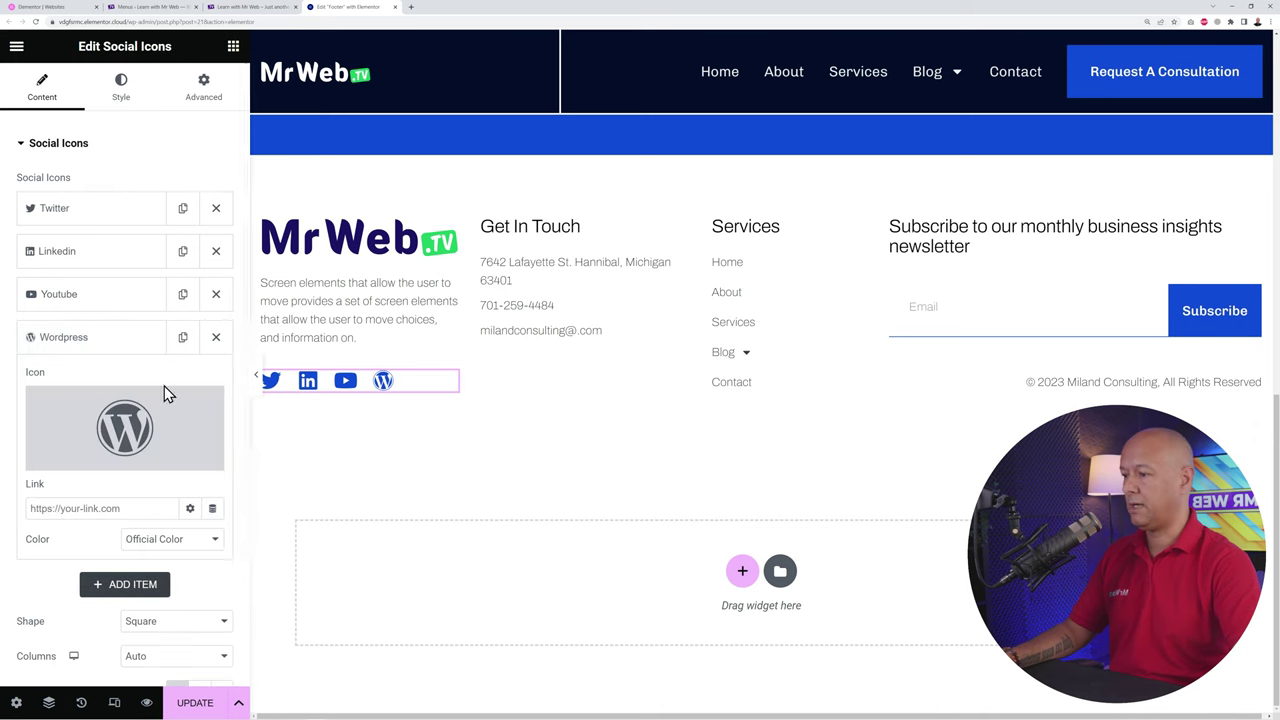
click(124, 428)
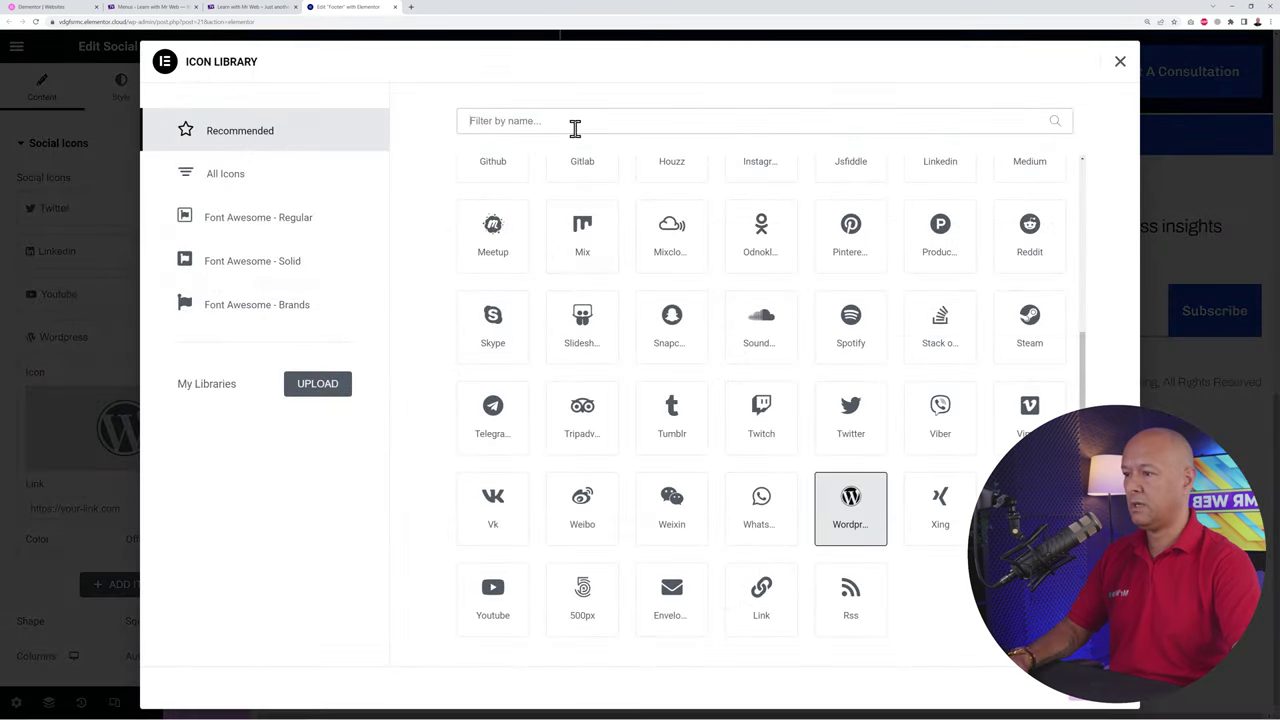
click(575, 128)
text(insta)
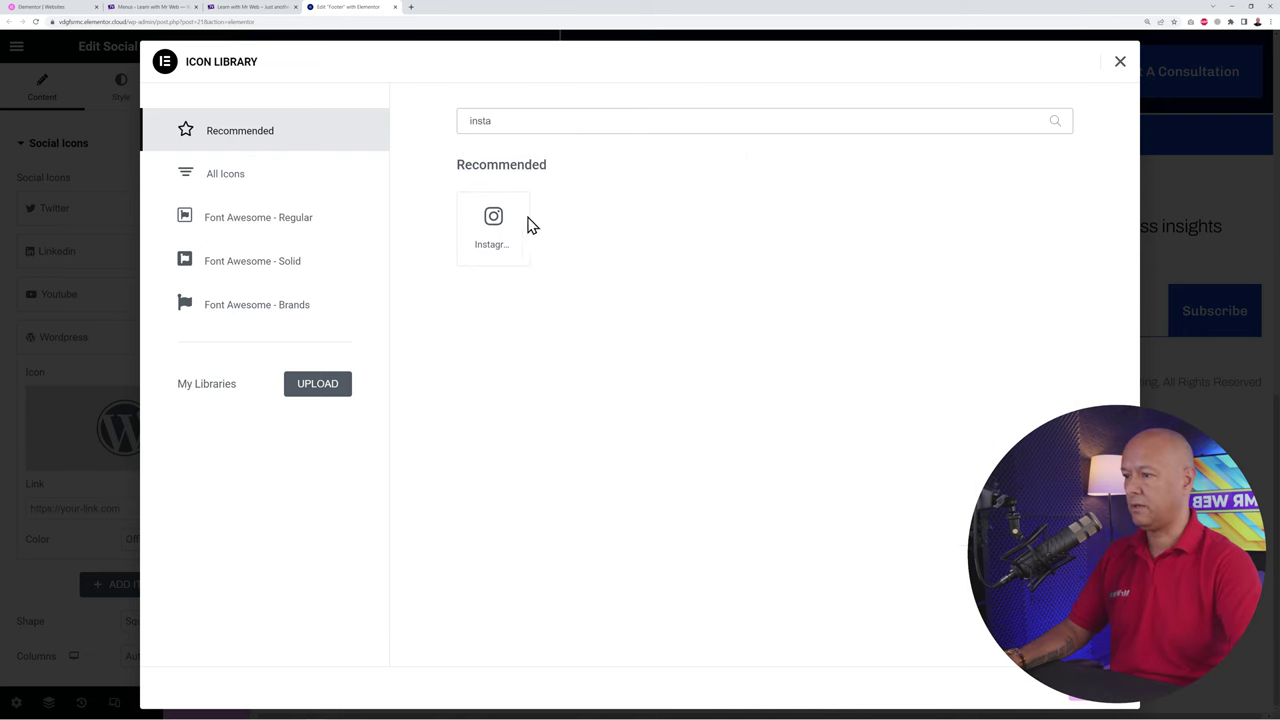
click(506, 233)
double_click(493, 228)
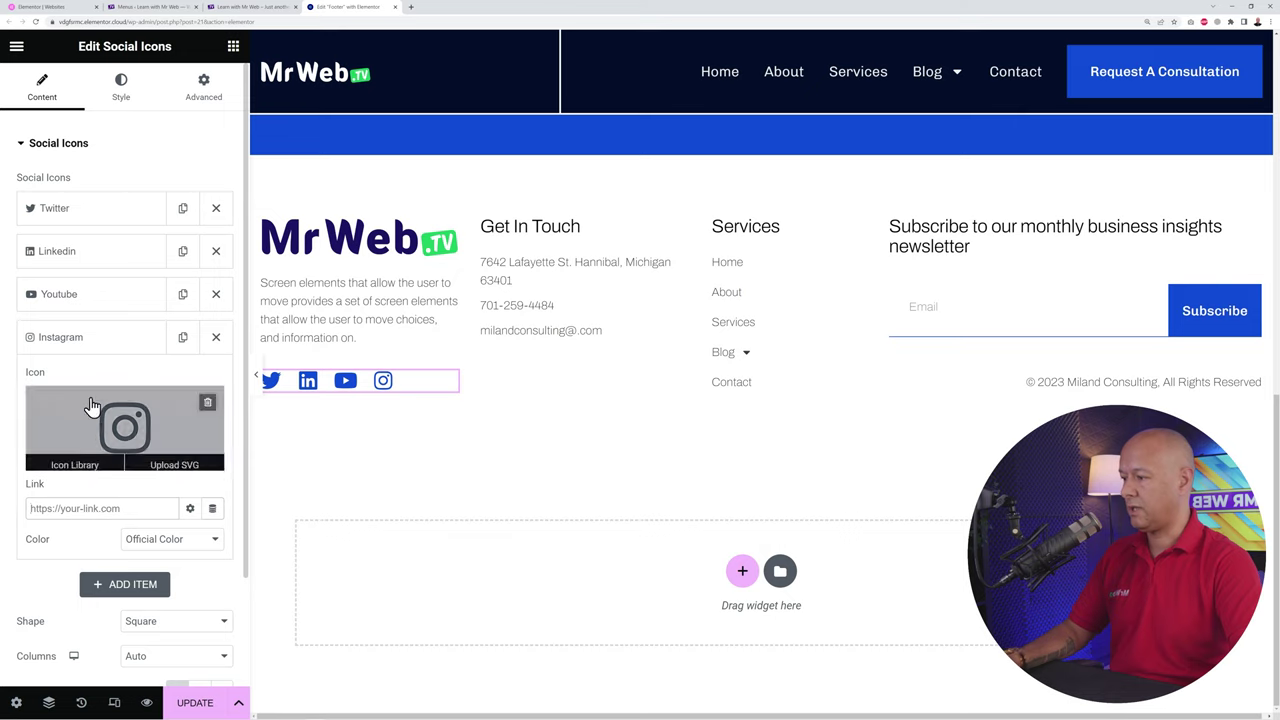
click(76, 340)
Step: Keep the Instagram icon's Color setting on Official Color
click(76, 340)
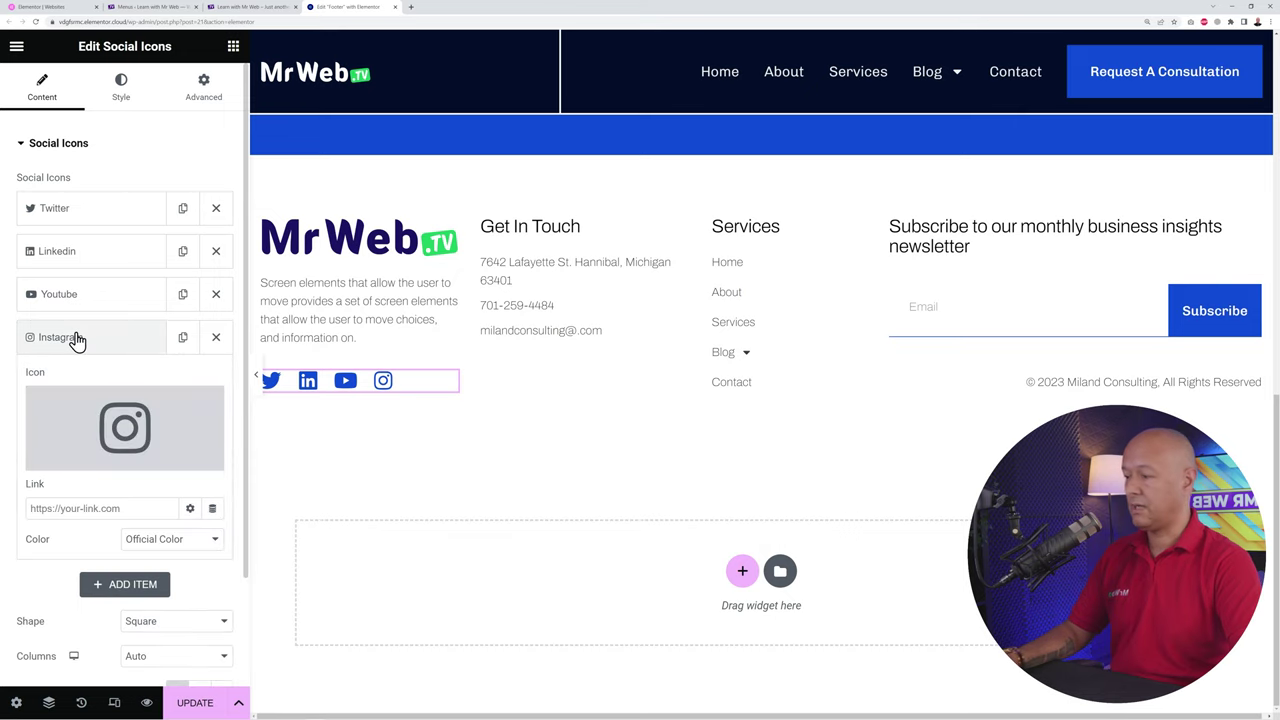
click(176, 541)
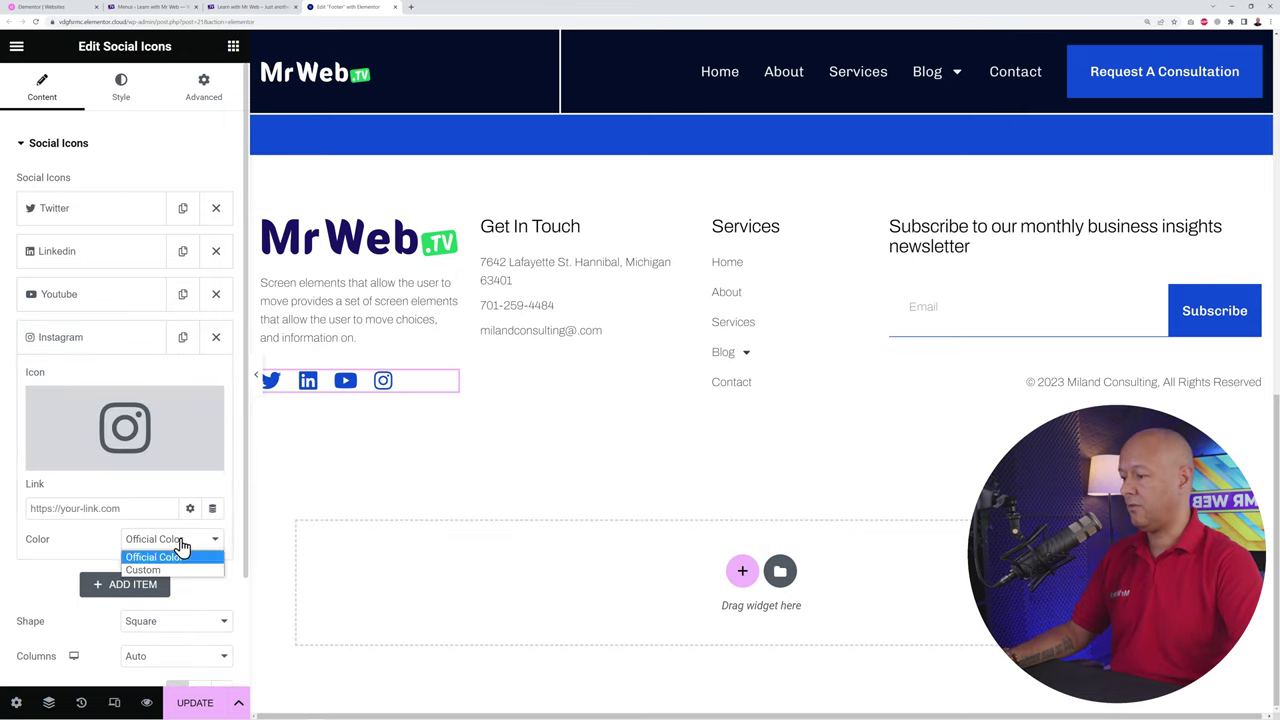
click(182, 544)
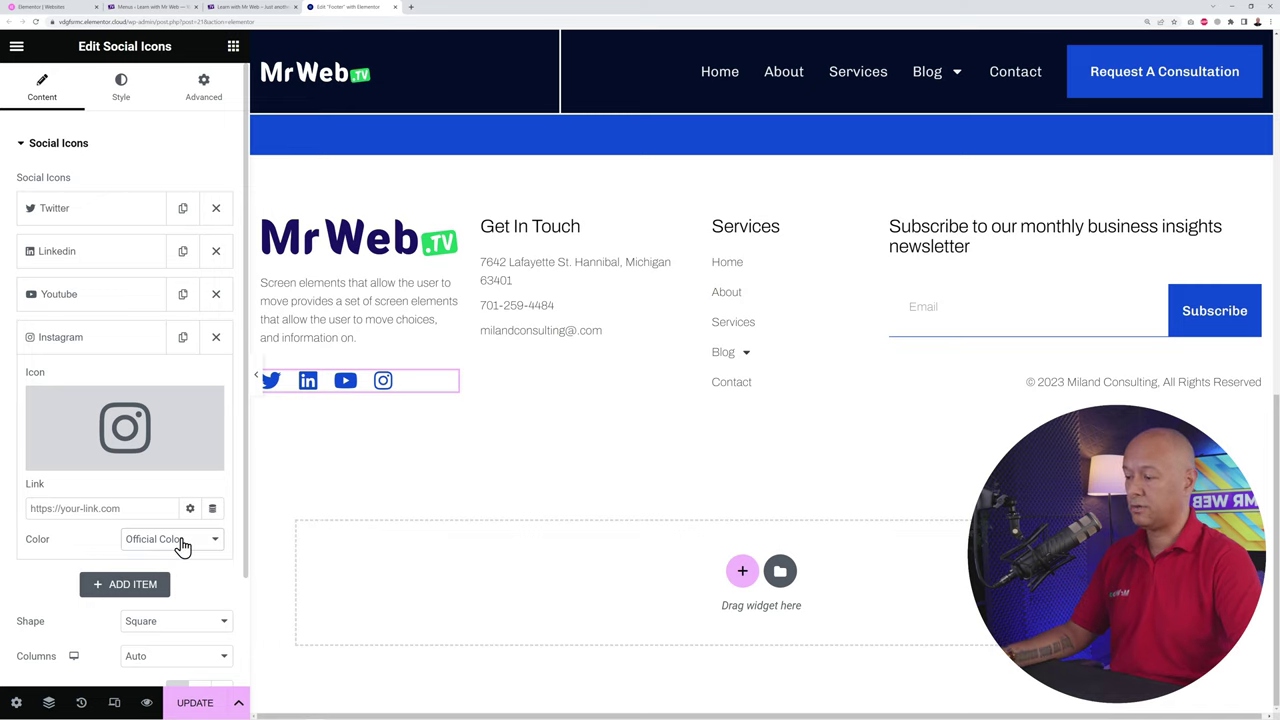
click(182, 544)
click(182, 544)
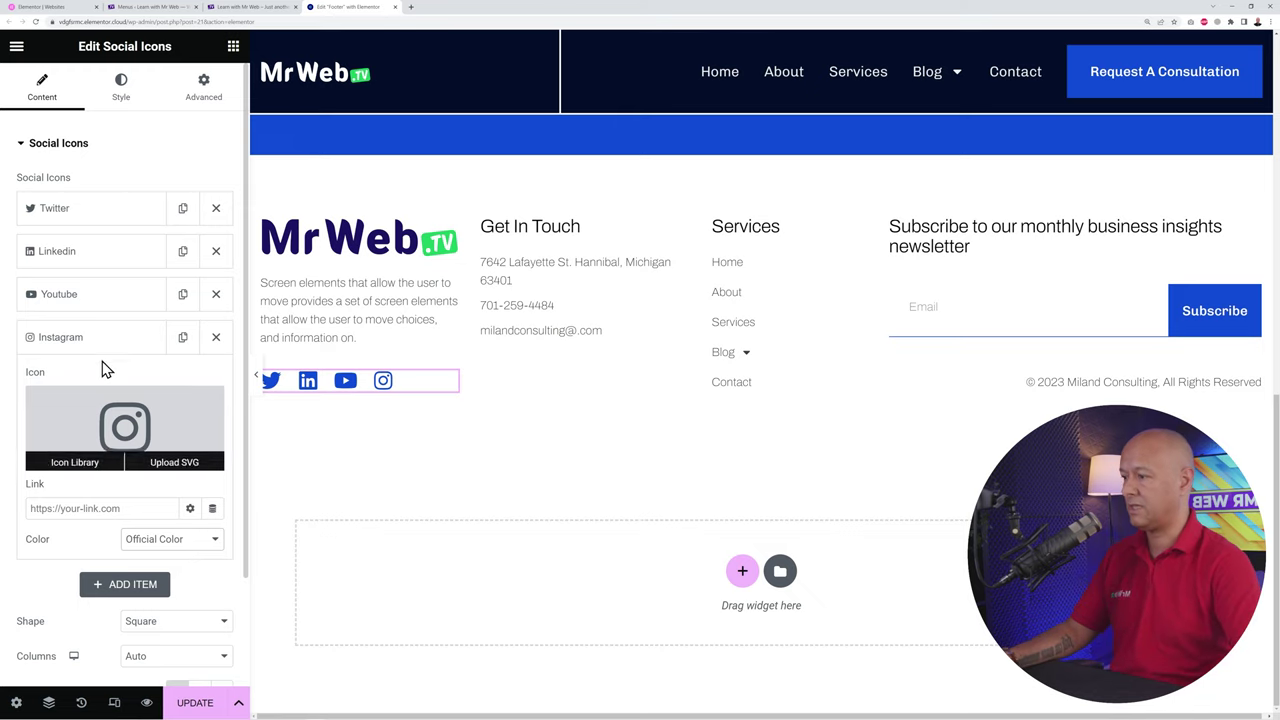
click(80, 342)
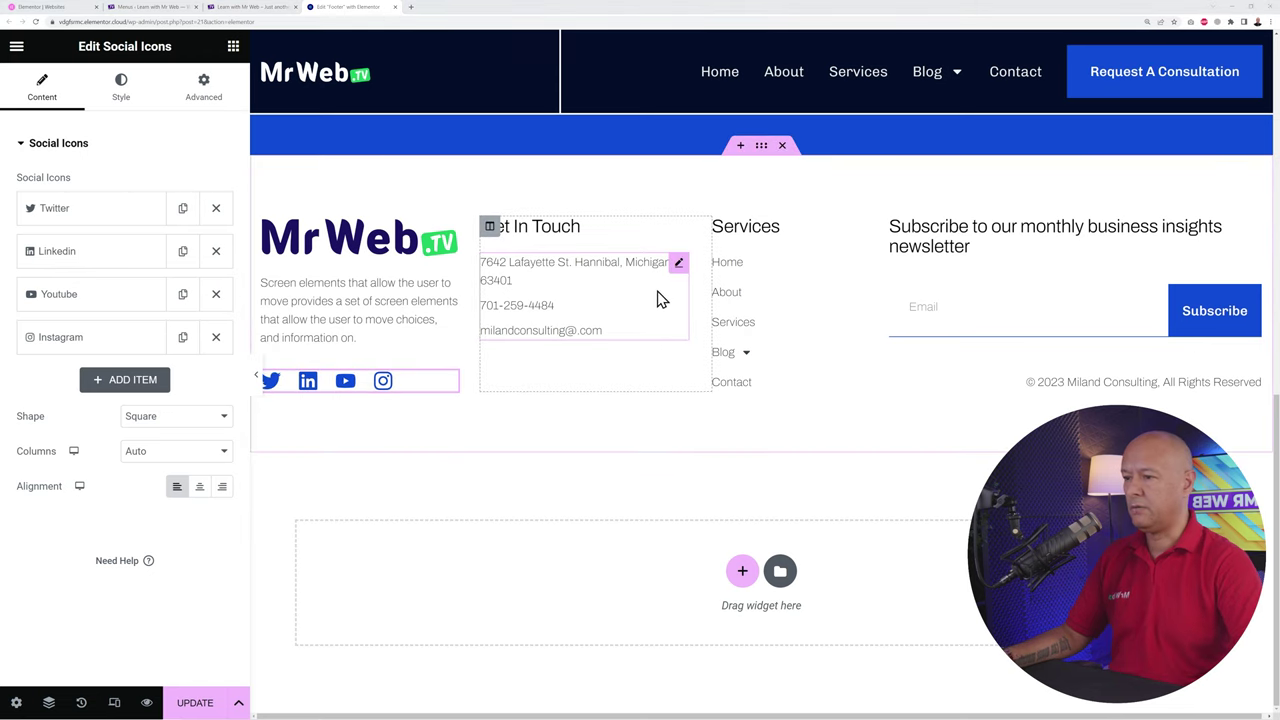
Step: Give the address item of the footer contact list the Map pin icon
click(677, 265)
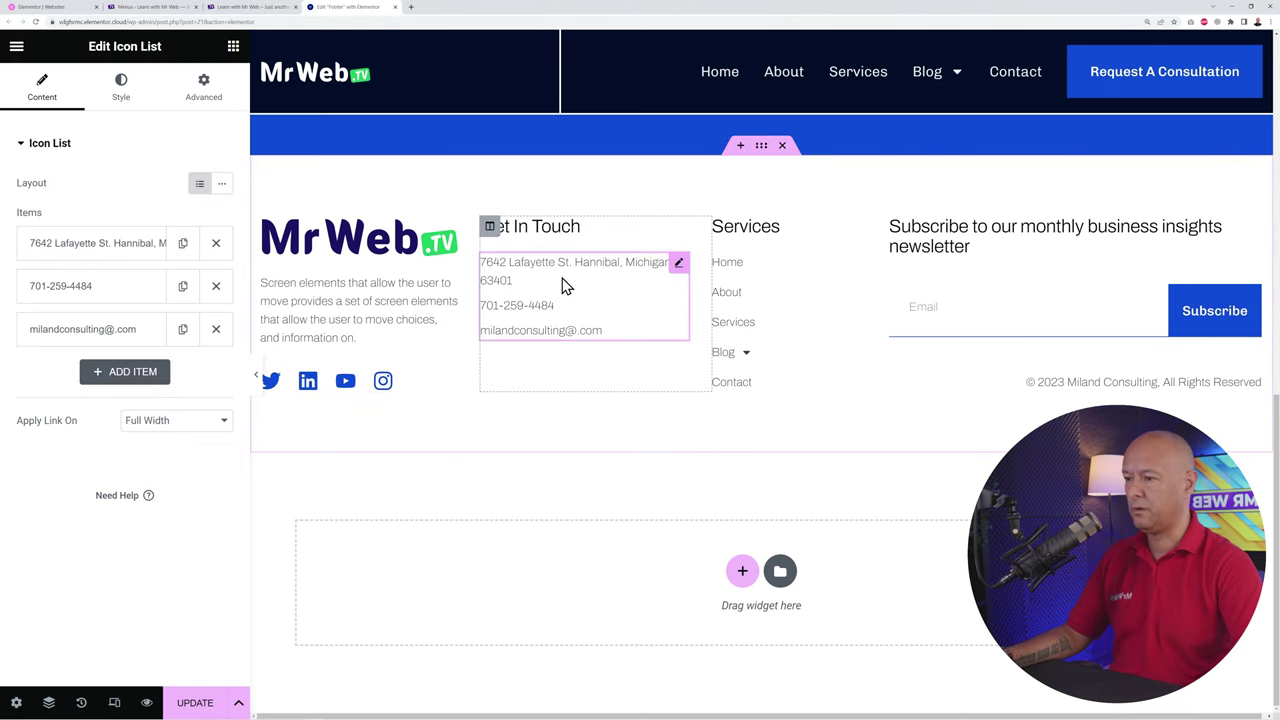
click(64, 256)
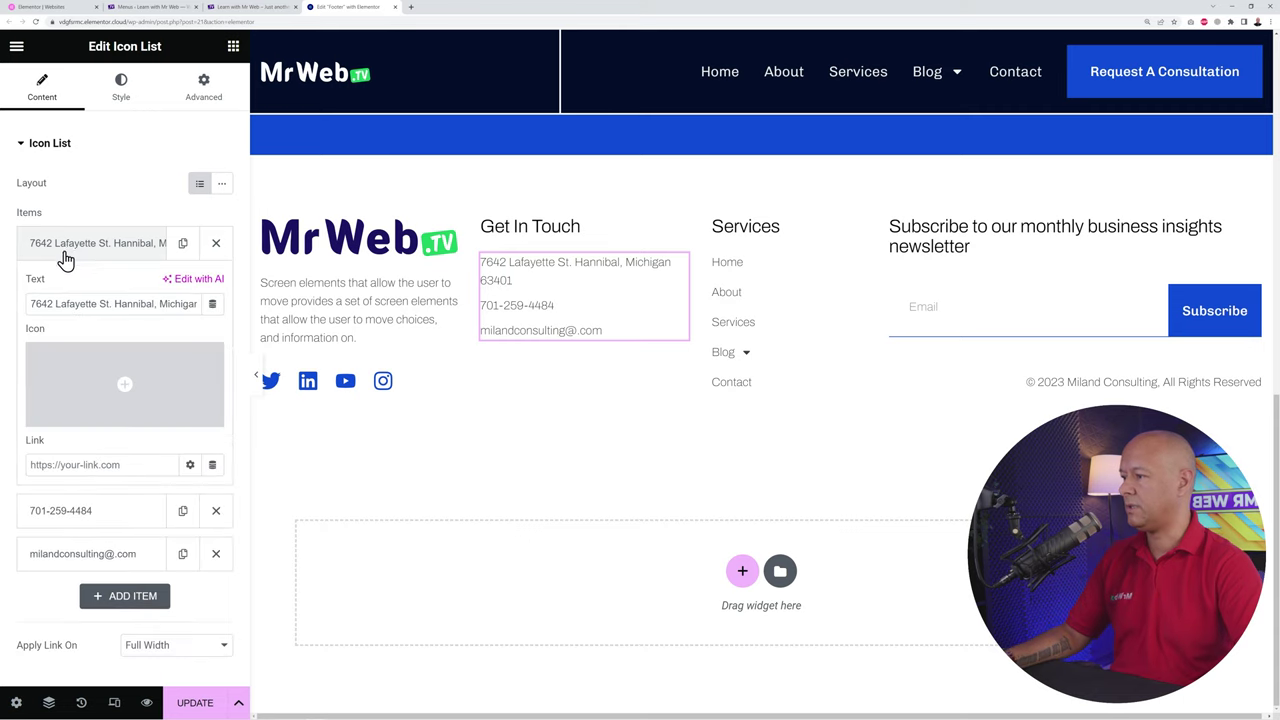
mouse_move(141, 392)
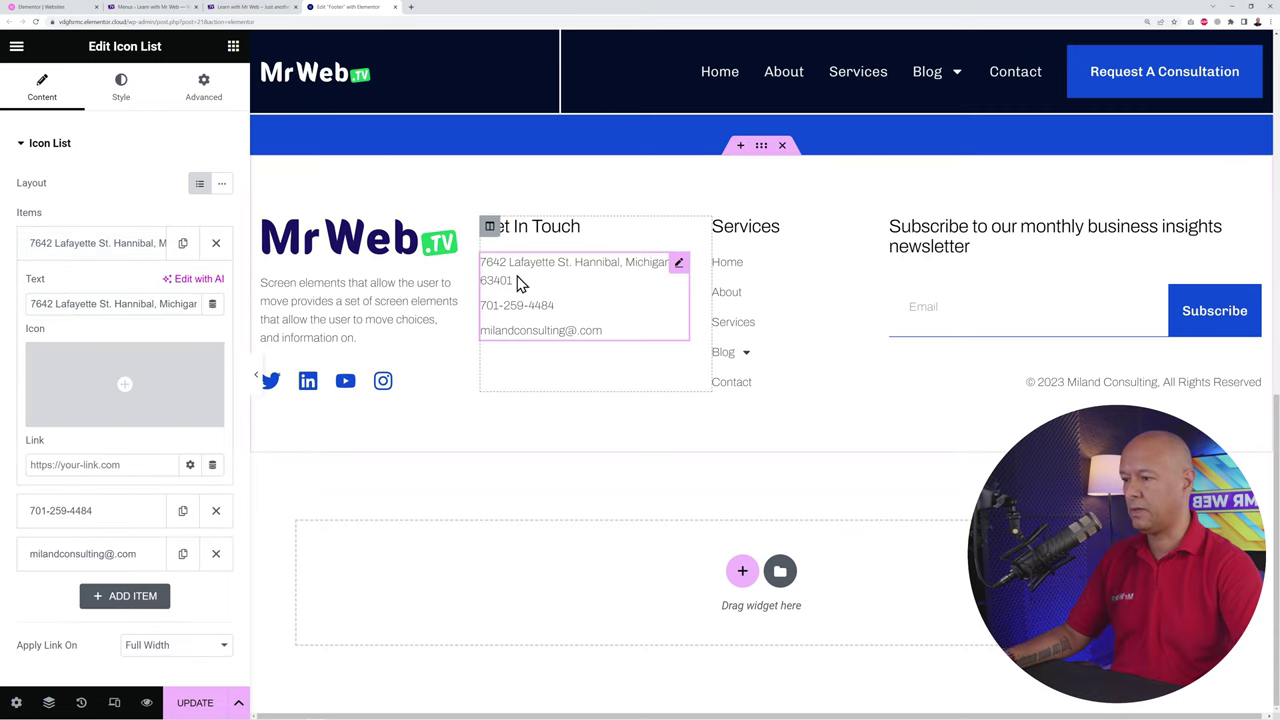
click(135, 390)
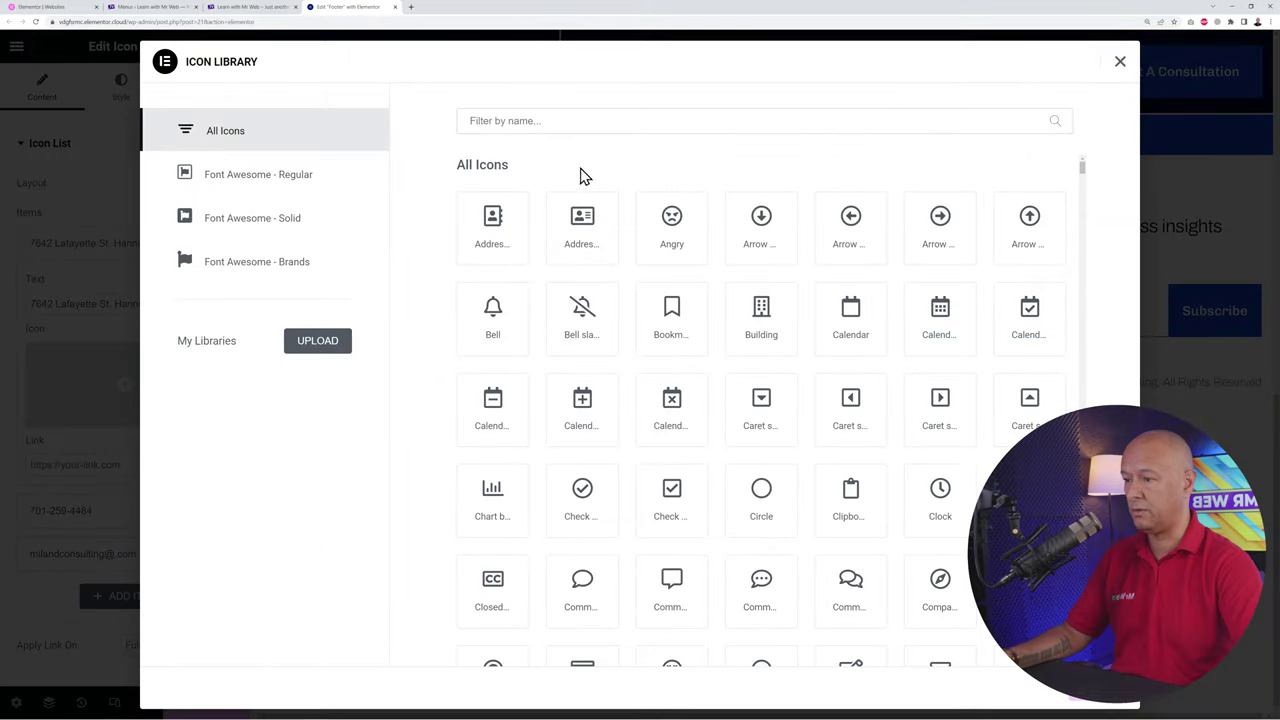
click(570, 121)
text(pin)
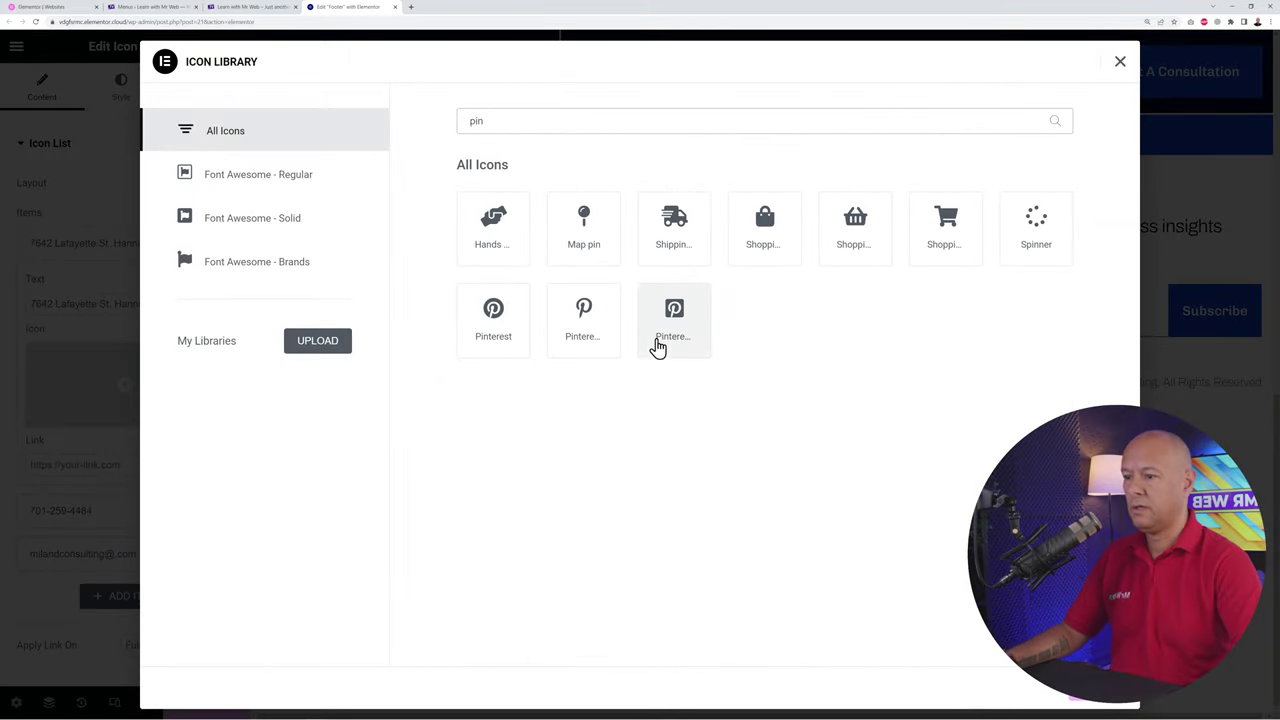
click(593, 250)
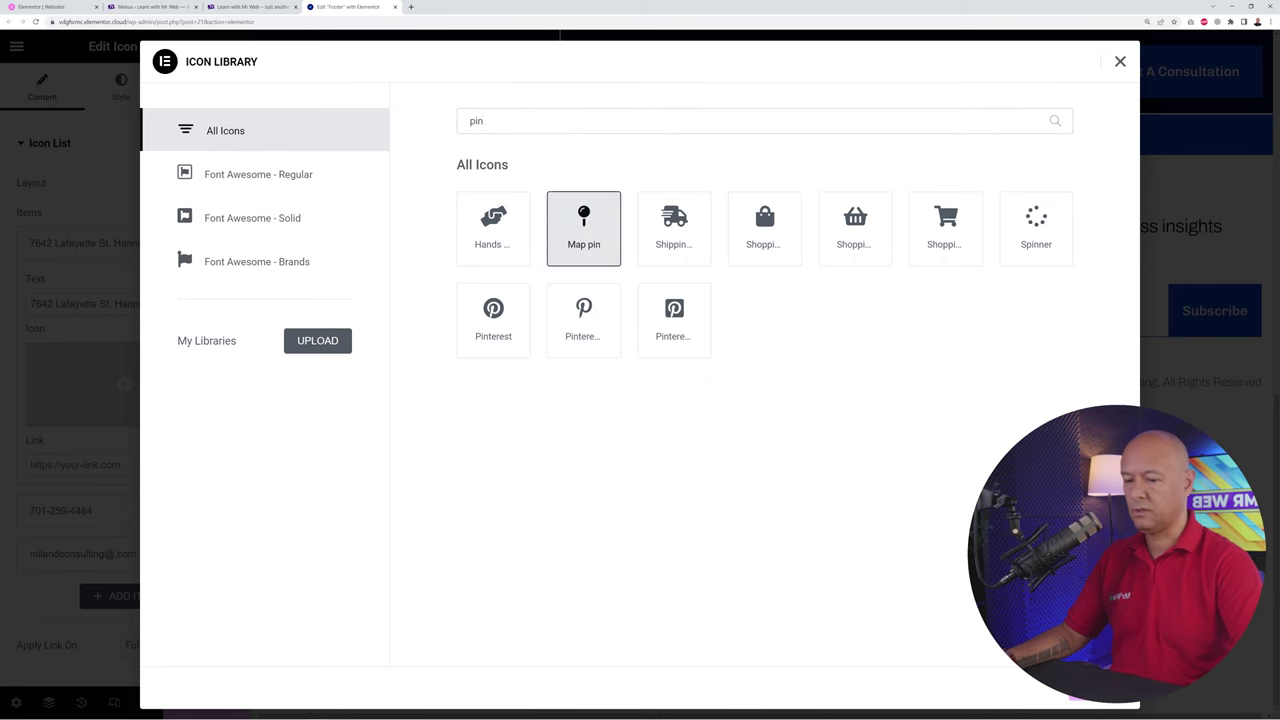
click(1088, 703)
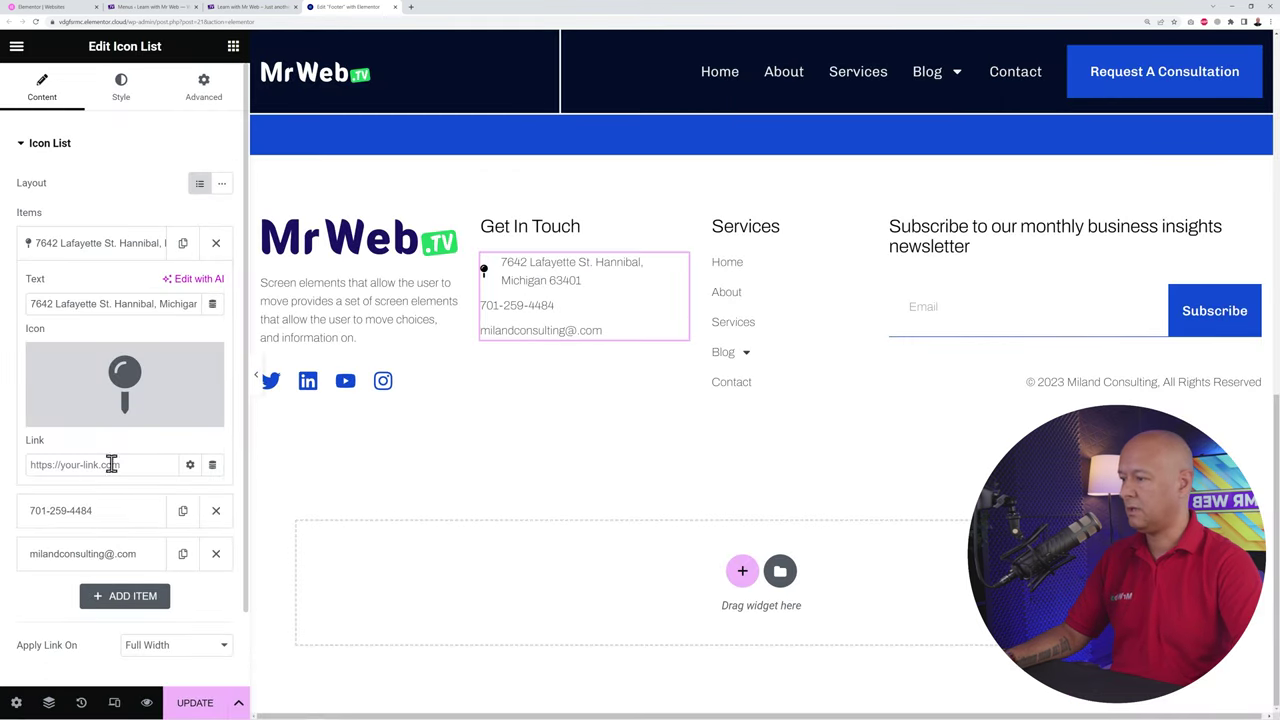
click(78, 250)
Step: Give the phone number item the Phone icon
click(71, 293)
click(103, 427)
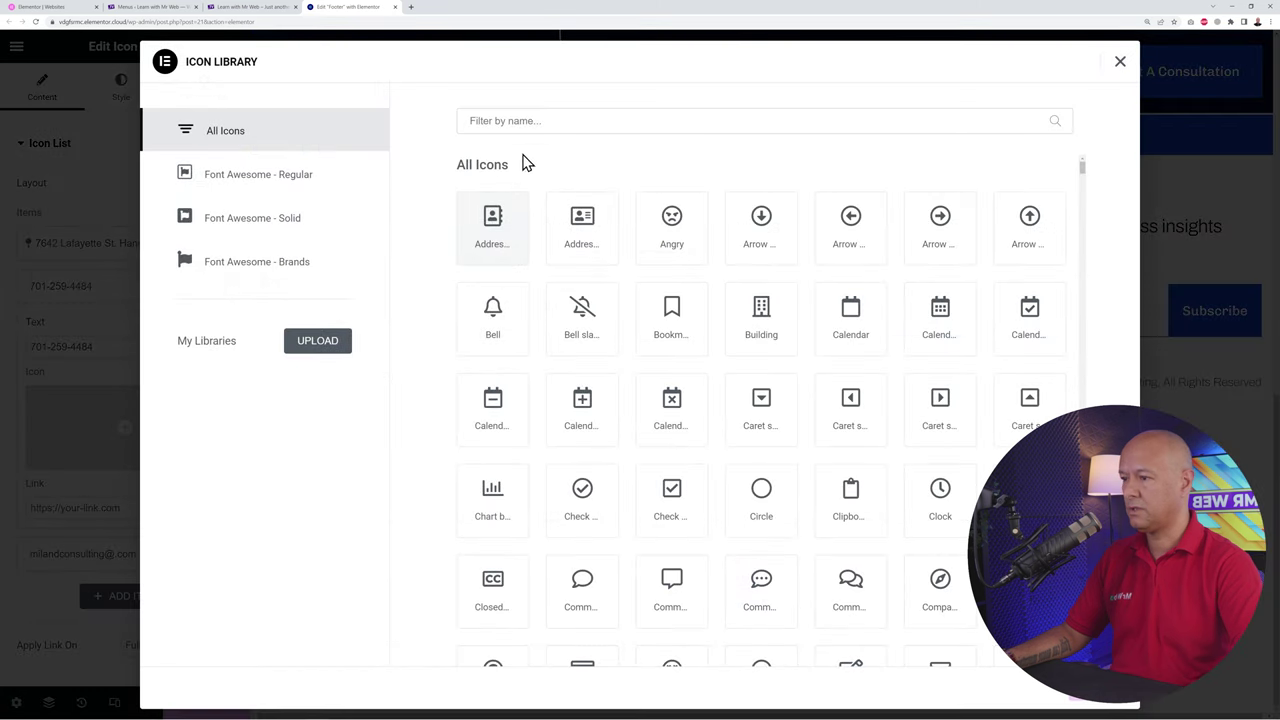
click(520, 121)
text(phone)
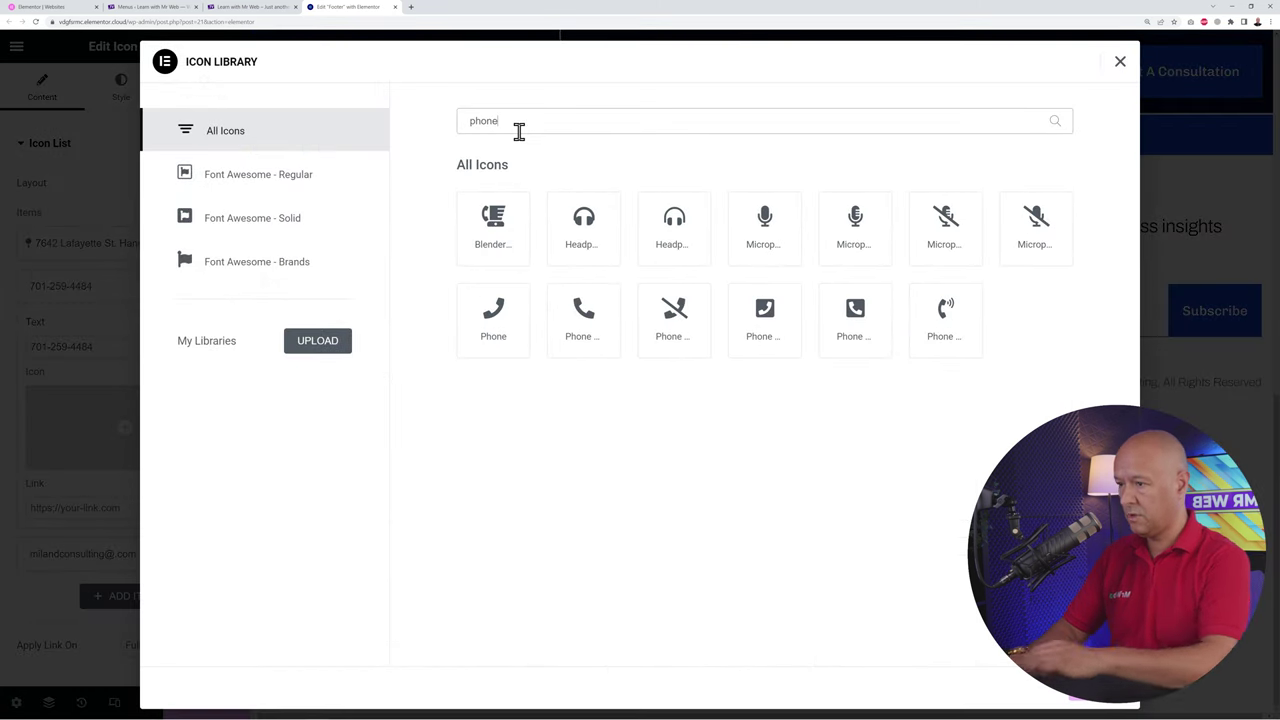
click(510, 336)
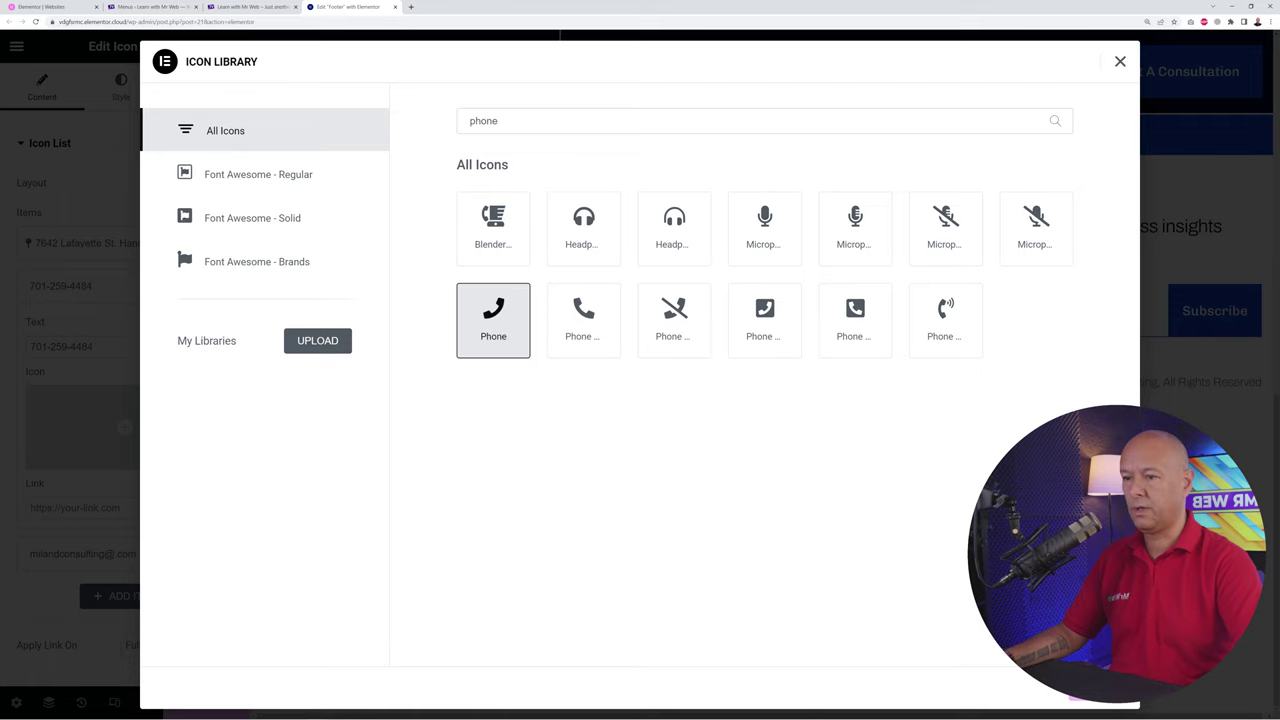
click(1080, 697)
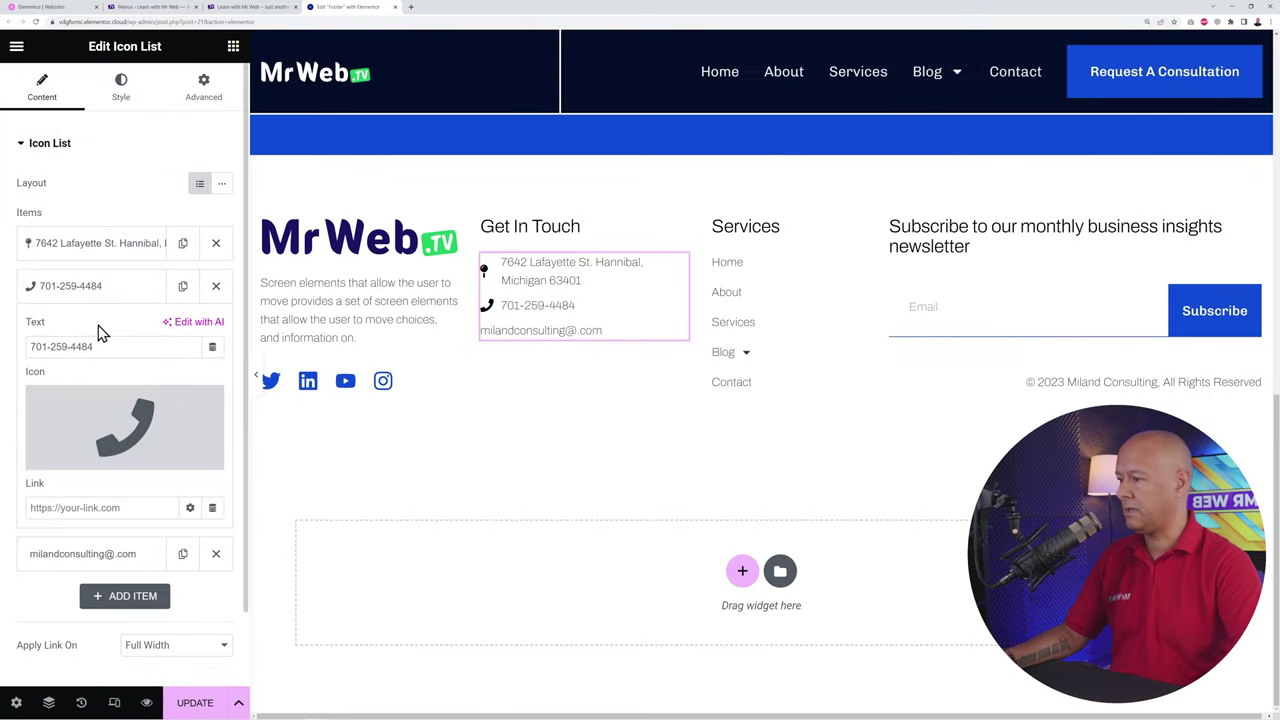
click(83, 290)
Step: Give the email item the Mail bulk envelope icon found by searching 'mail'
click(37, 338)
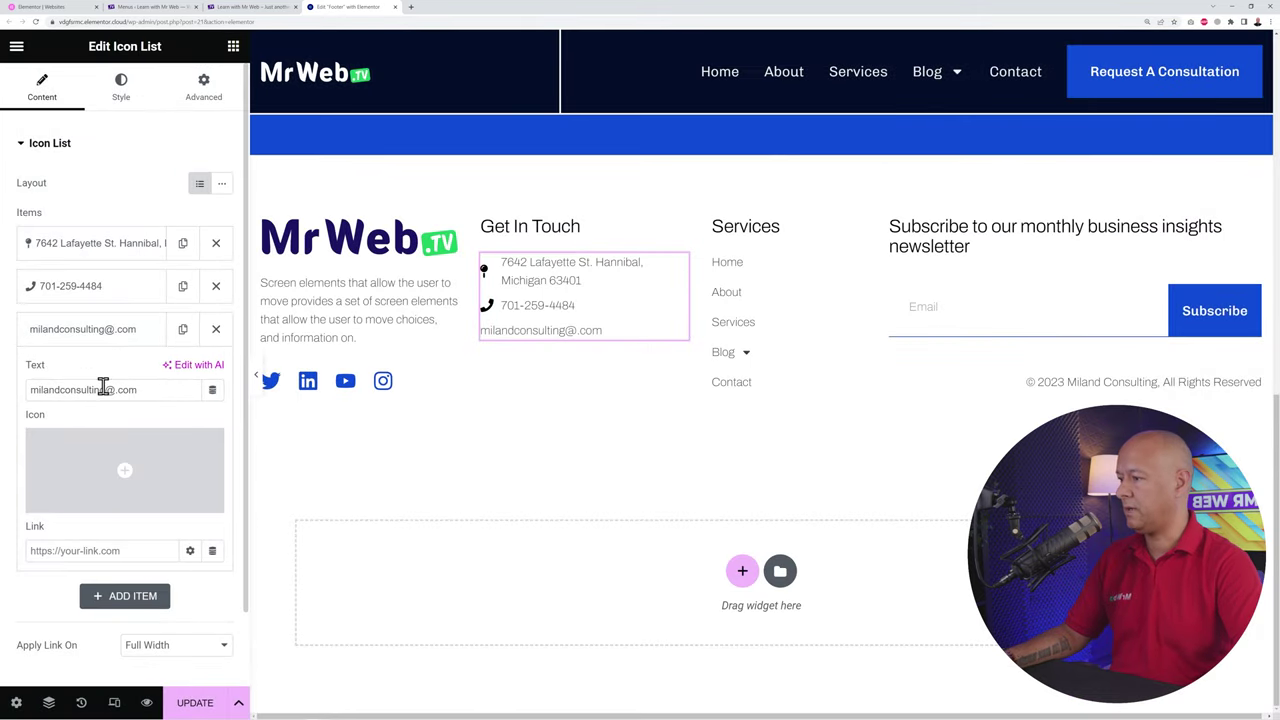
click(109, 462)
click(537, 121)
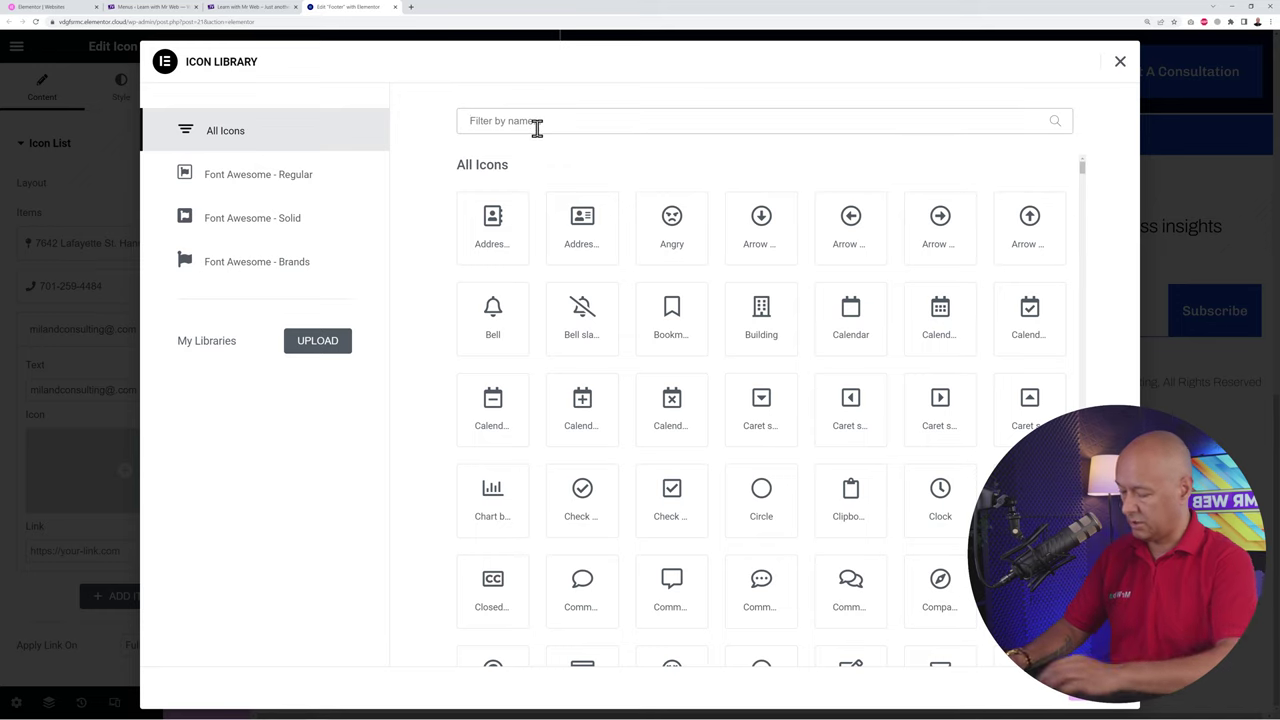
text(email)
key(BackSpace)
key(BackSpace)
key(BackSpace)
key(BackSpace)
key(BackSpace)
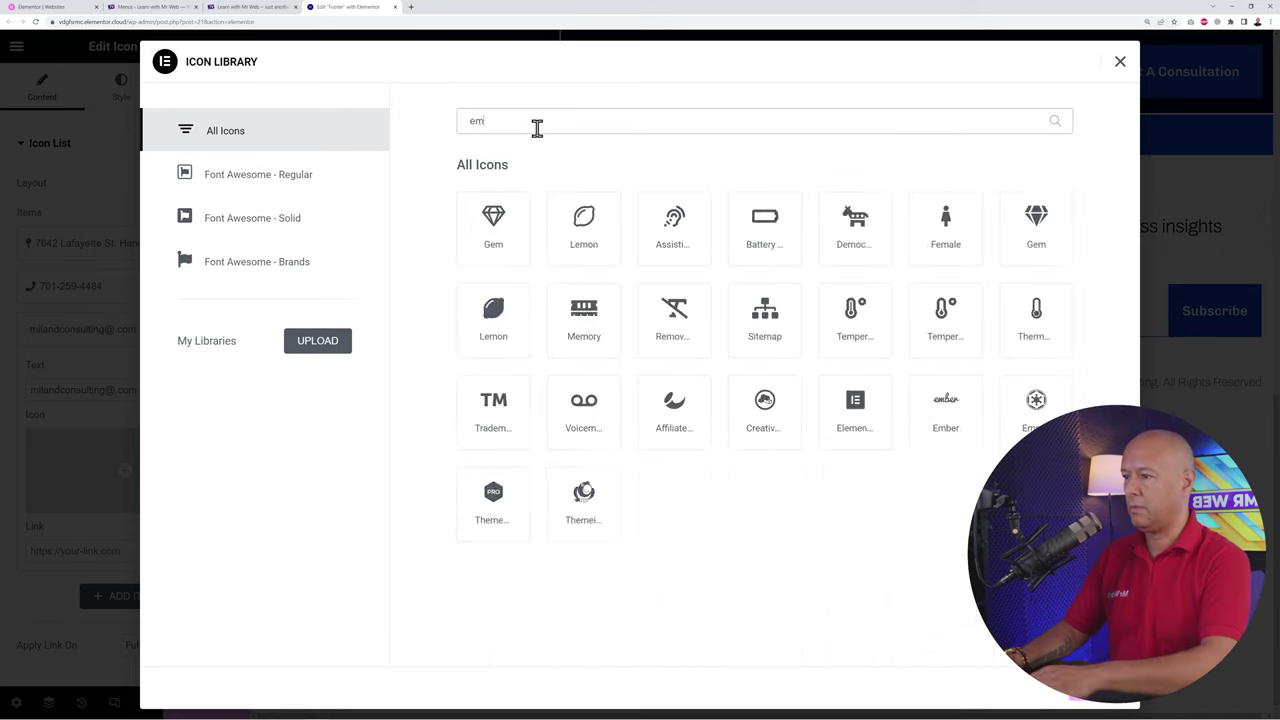
text(mail)
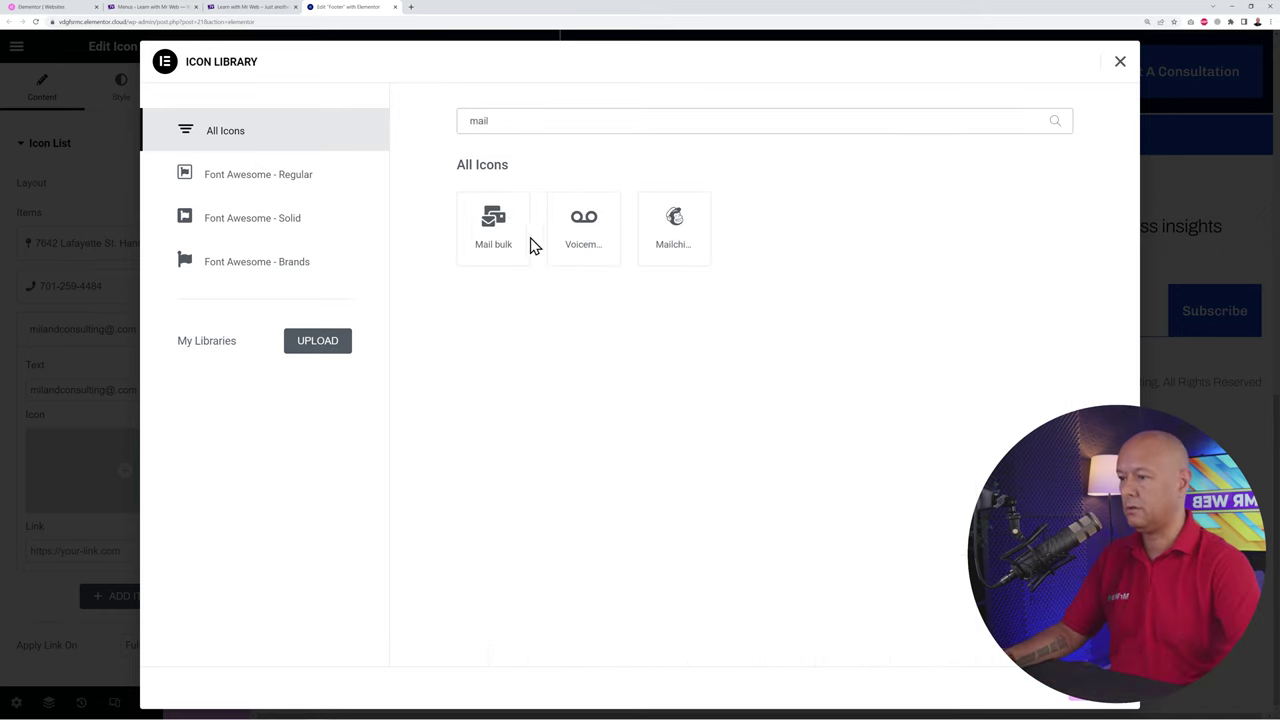
click(497, 237)
click(1102, 699)
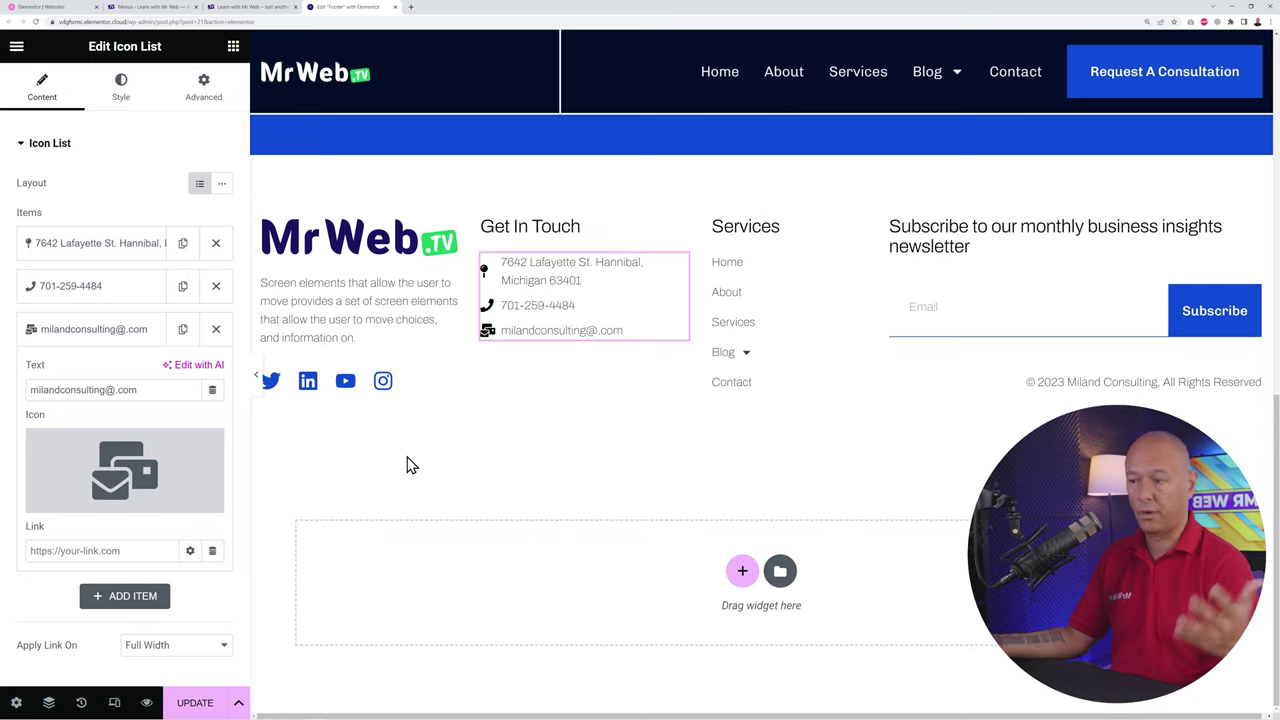
Step: Colour the contact list icons with the blue sampled from the consultation section
click(133, 340)
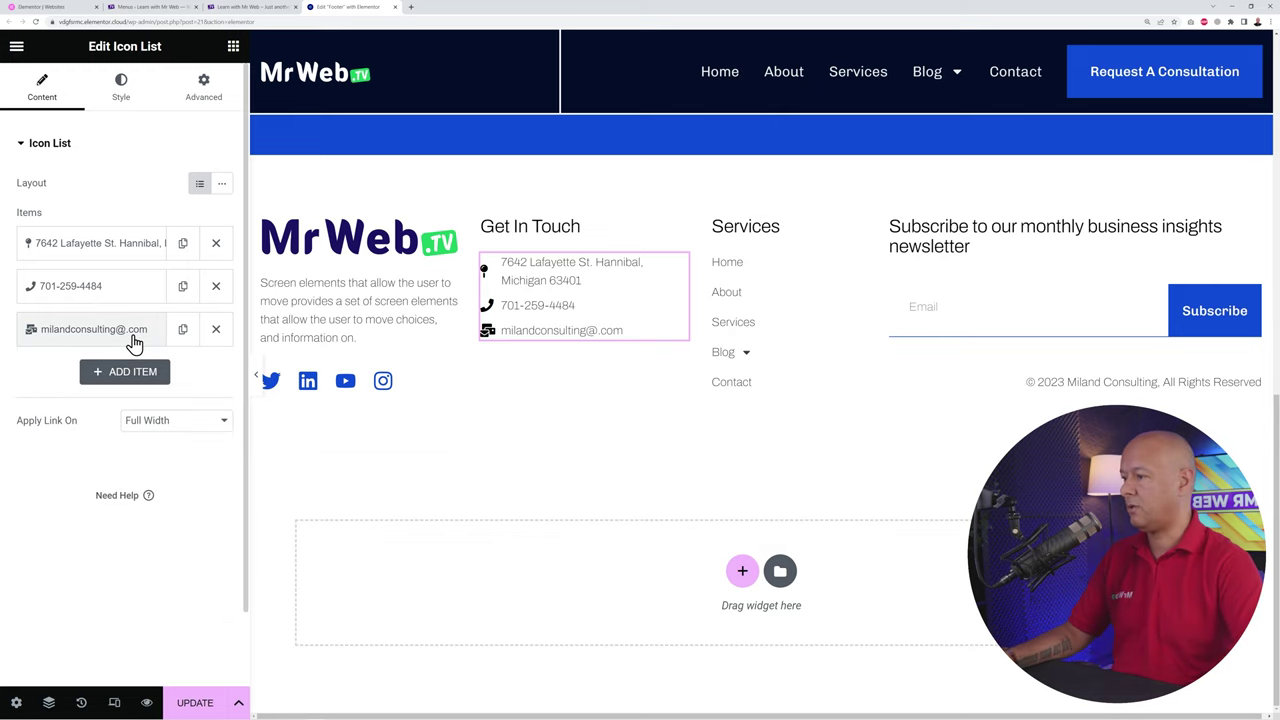
click(129, 100)
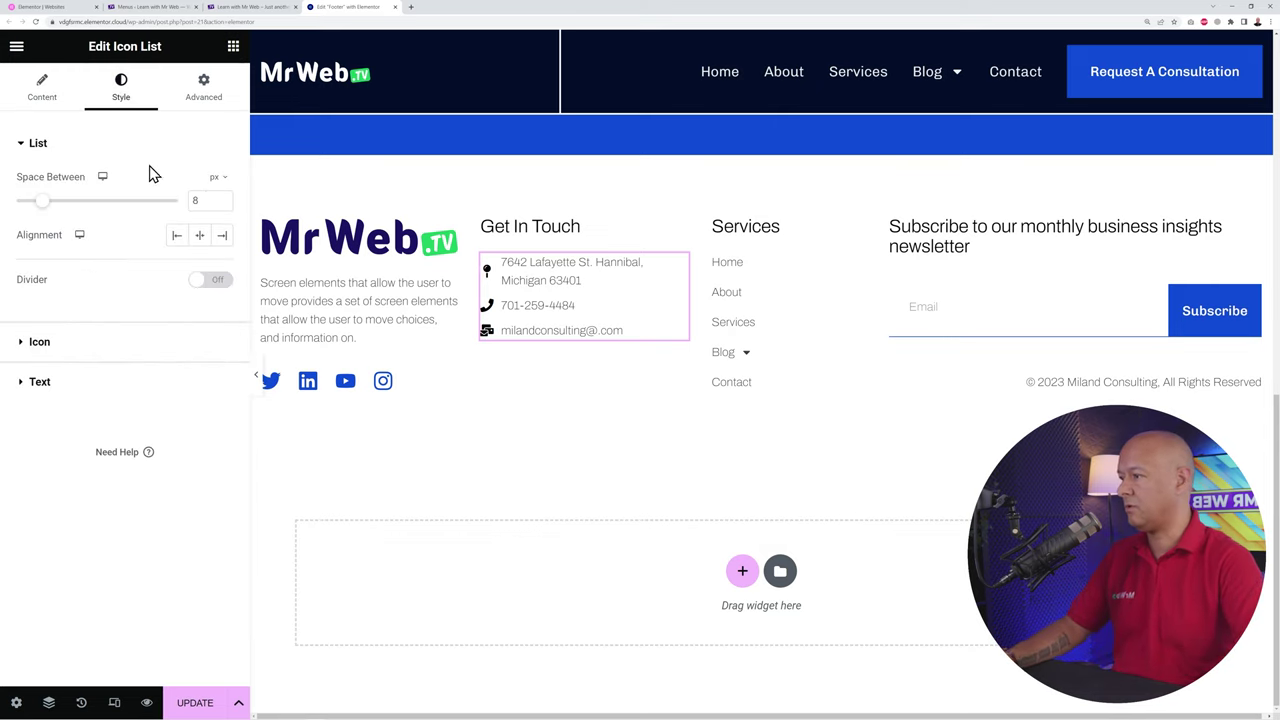
click(47, 343)
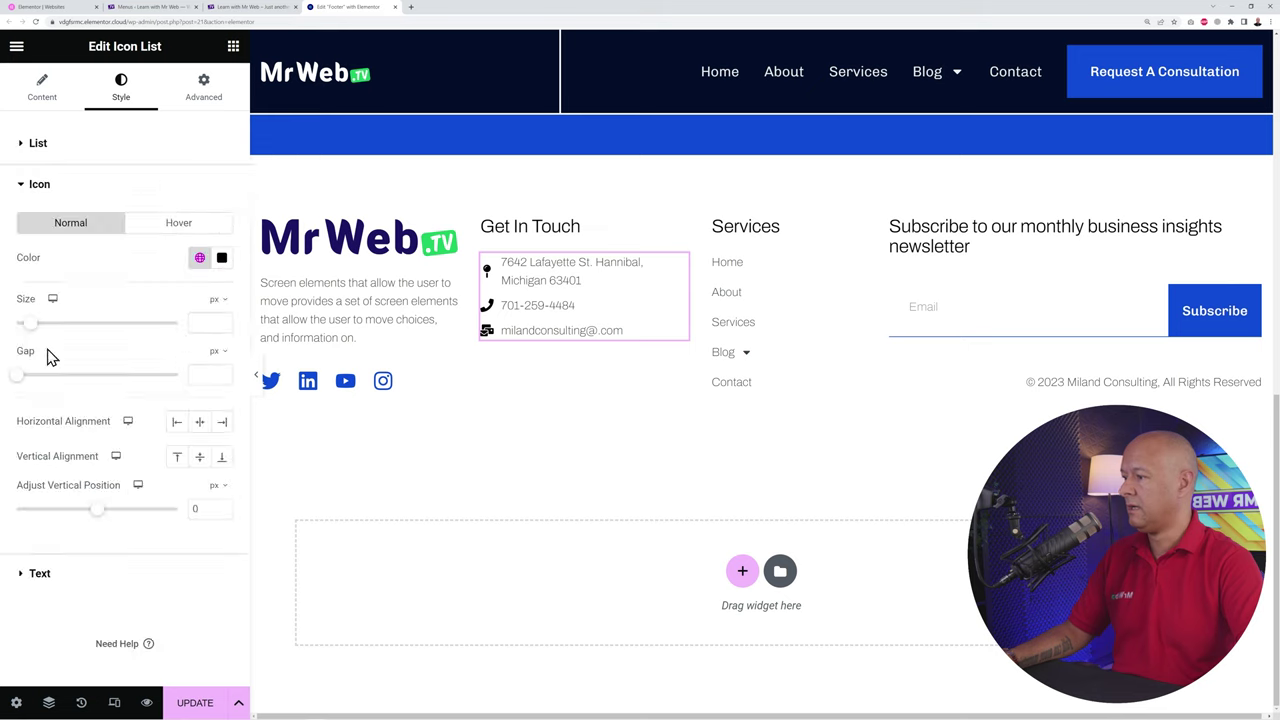
click(225, 262)
click(135, 409)
drag(118, 414, 108, 398)
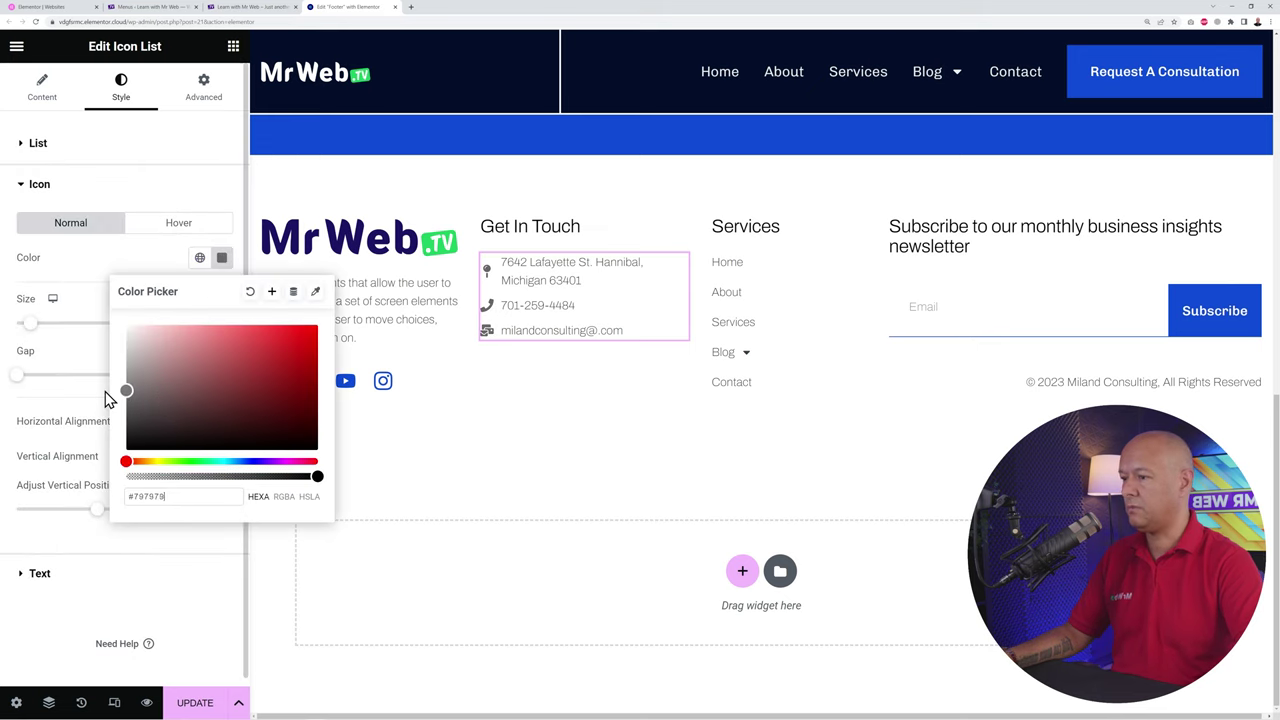
click(98, 276)
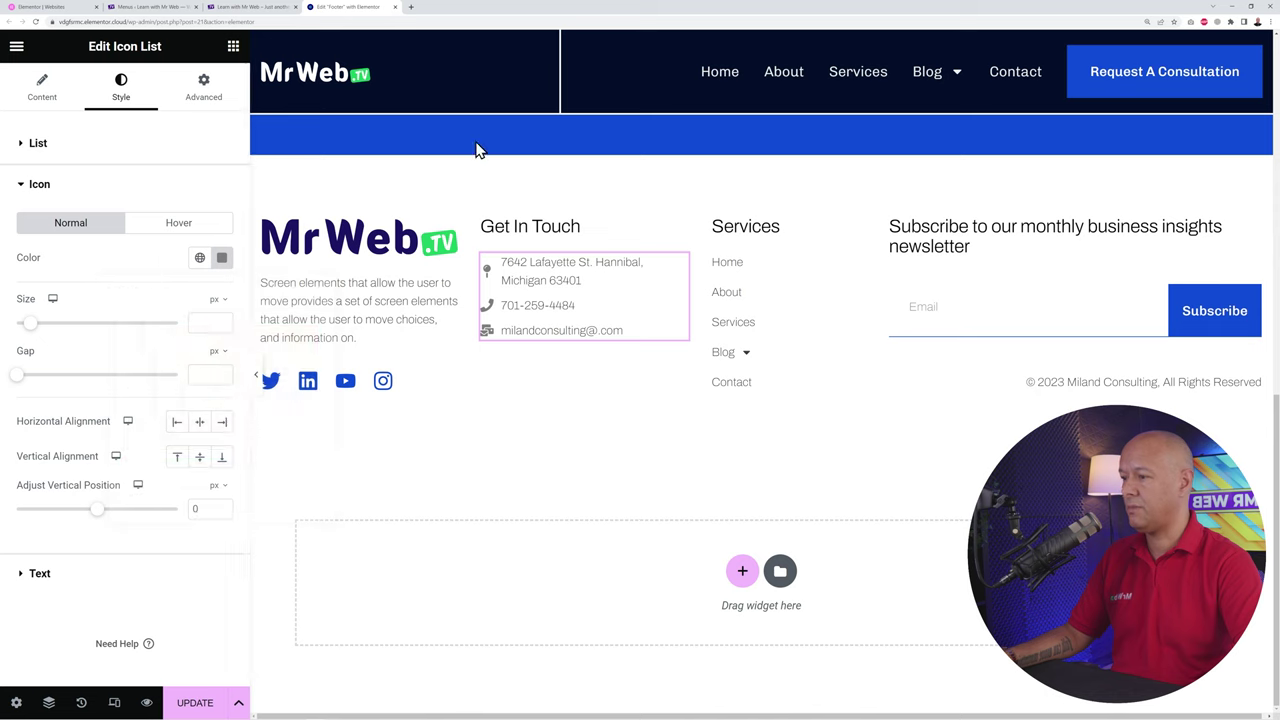
click(220, 262)
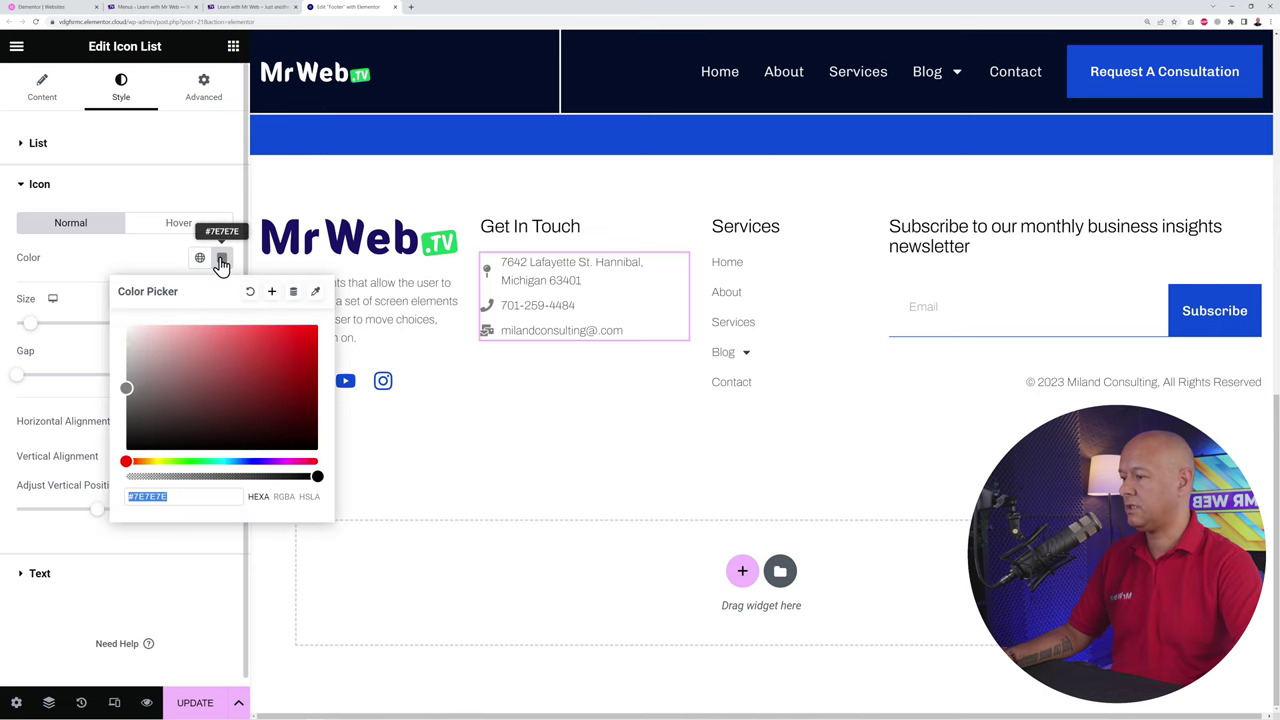
click(315, 291)
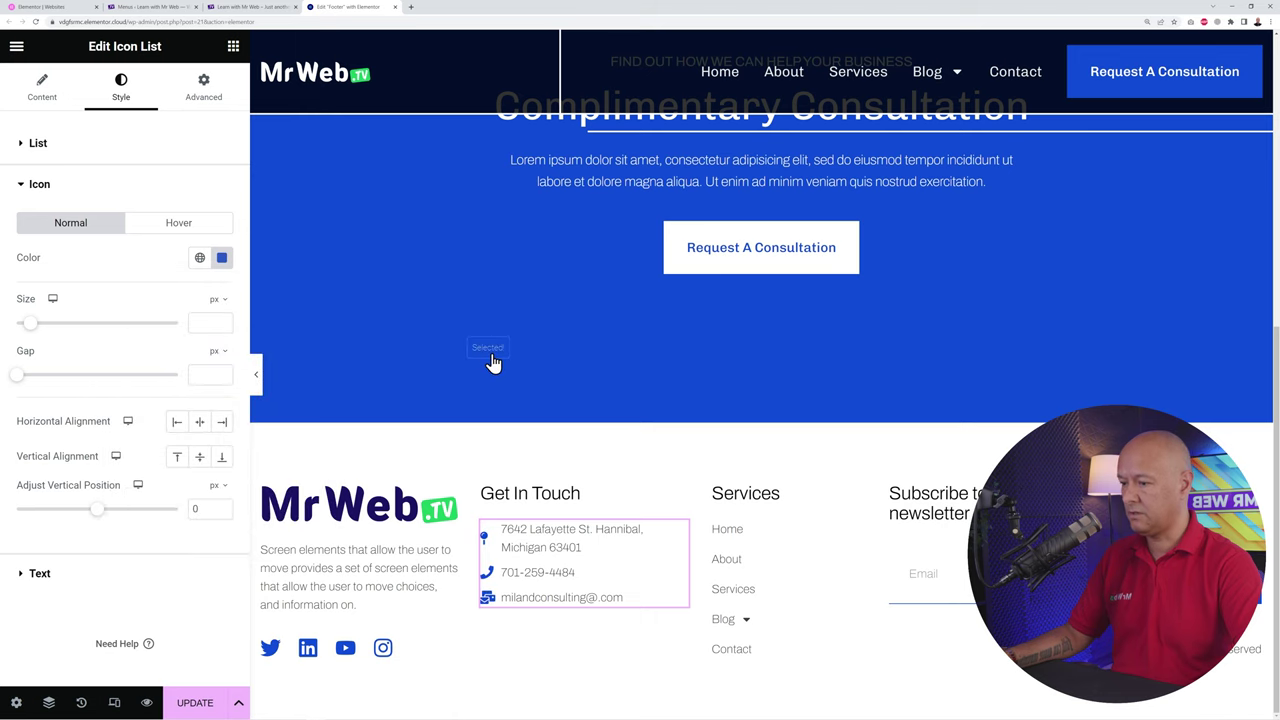
click(493, 363)
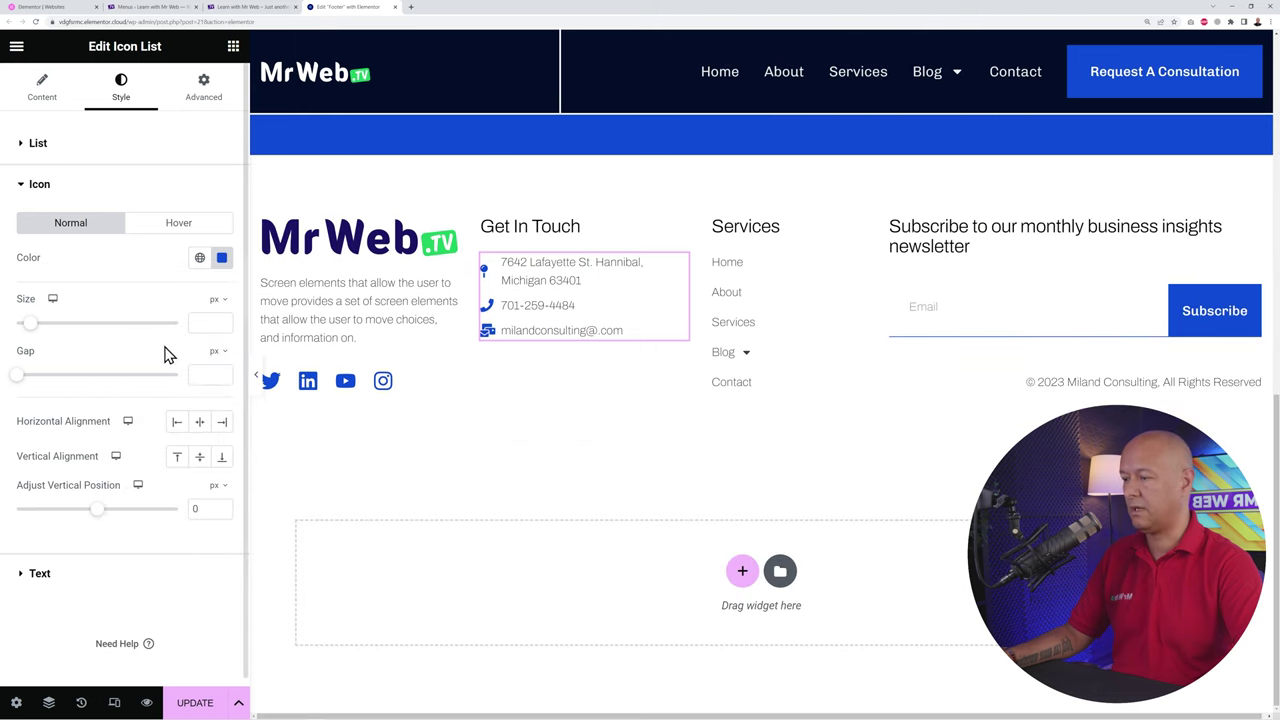
Step: Save the footer changes with Update
click(38, 143)
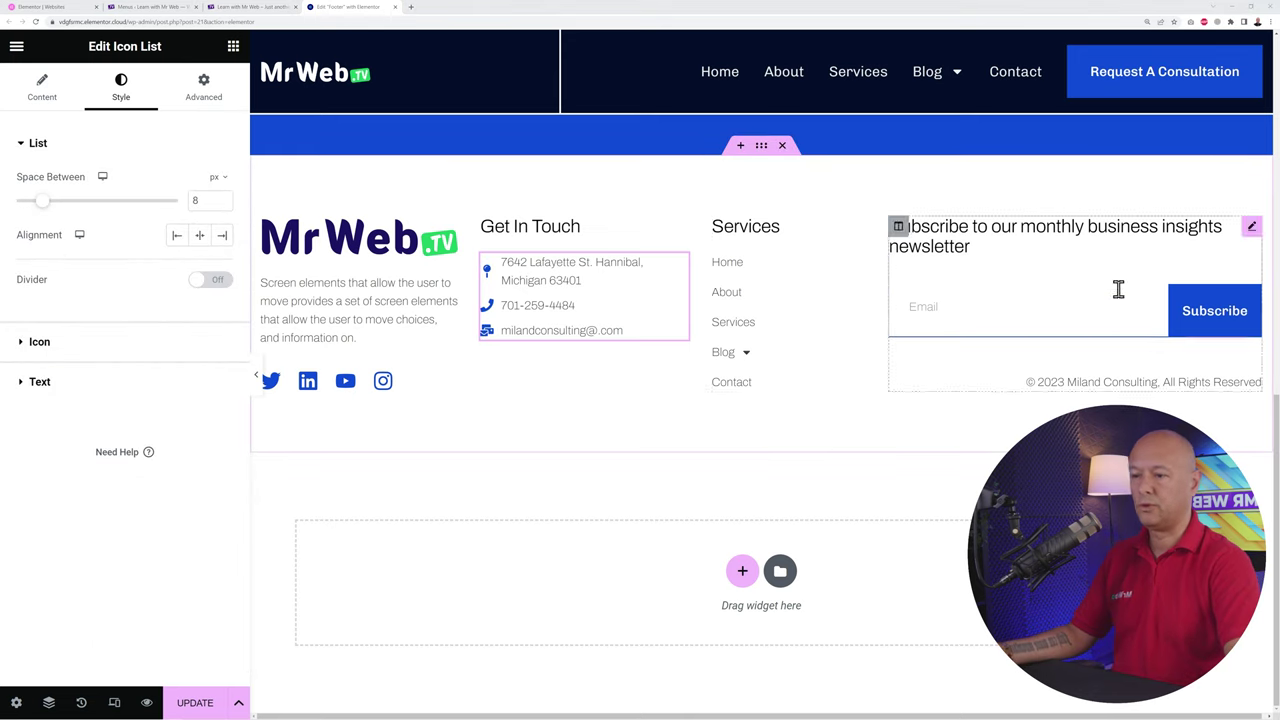
click(190, 702)
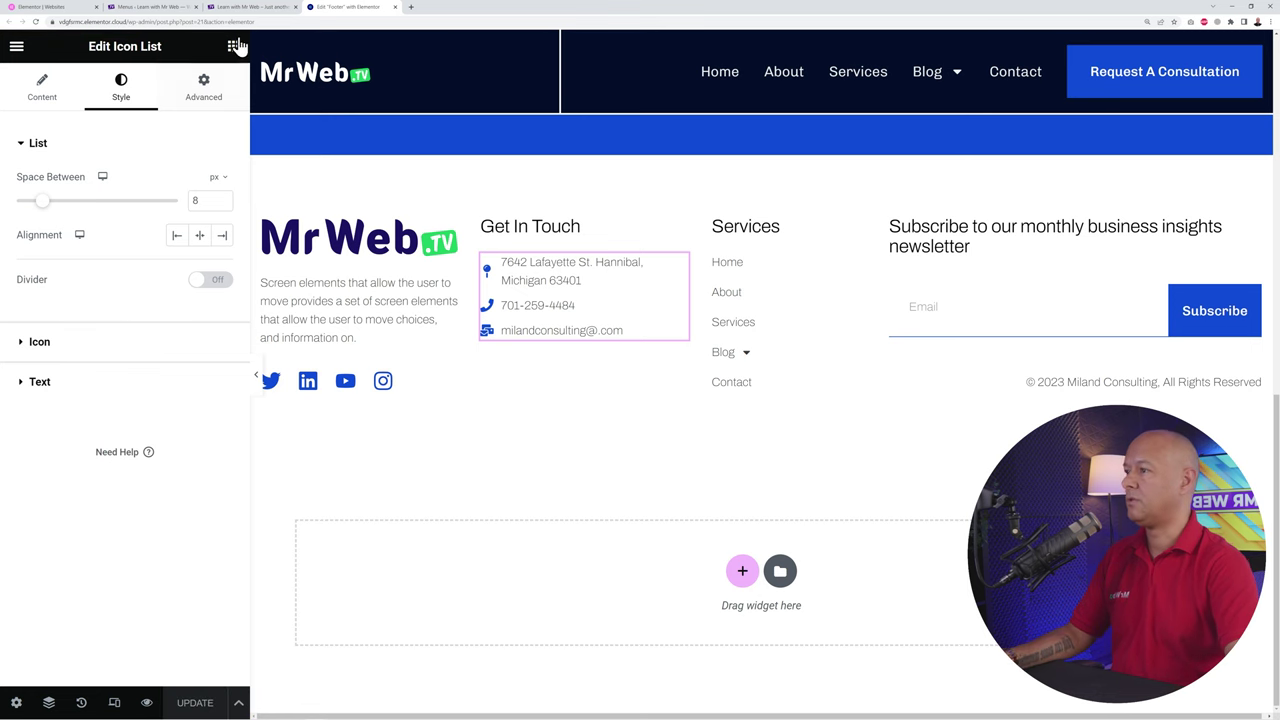
click(252, 8)
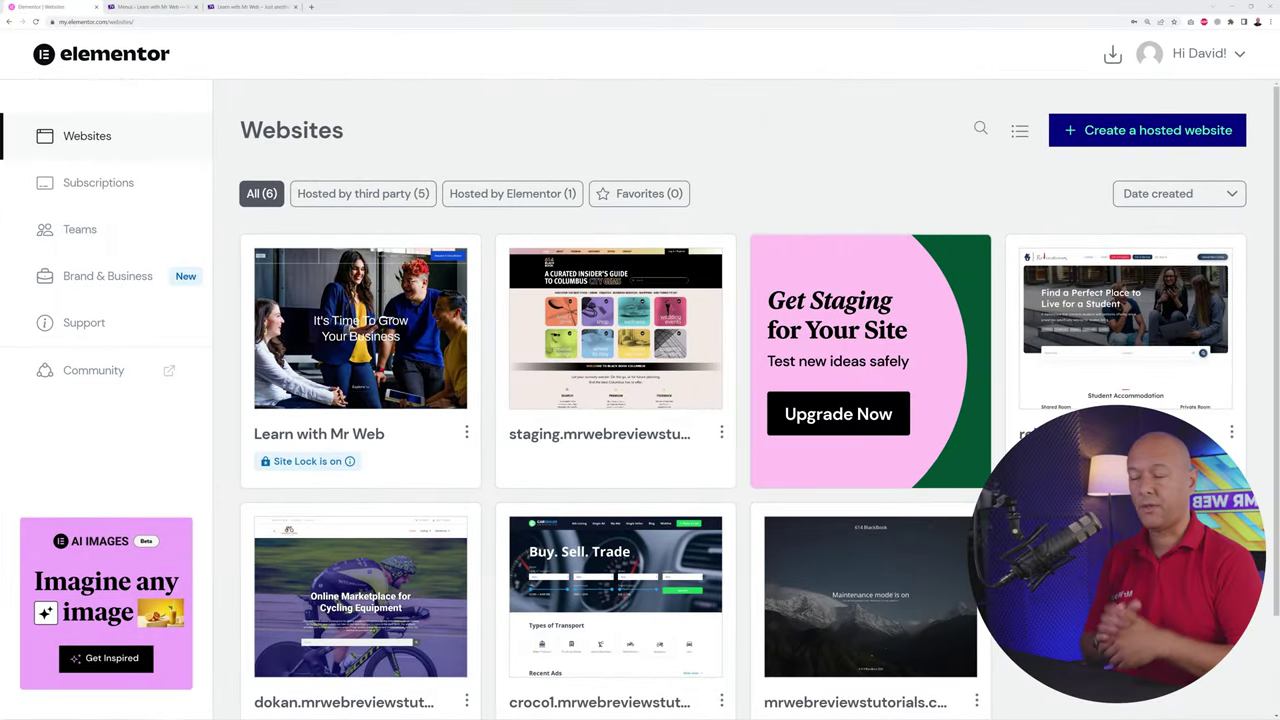
Step: Manage the Learn with Mr Web site and scroll to its default elementor.cloud domain under Manage Domains
mouse_move(398, 367)
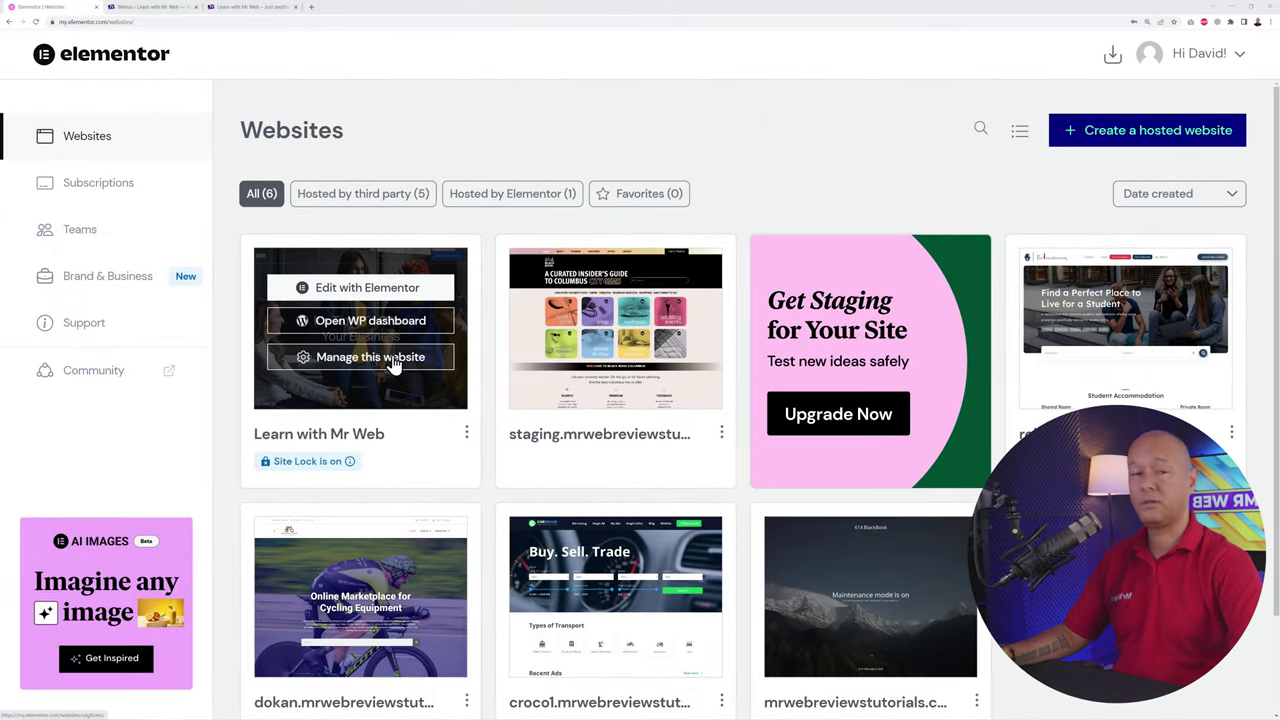
click(380, 368)
scroll(1000, 395, down, 2)
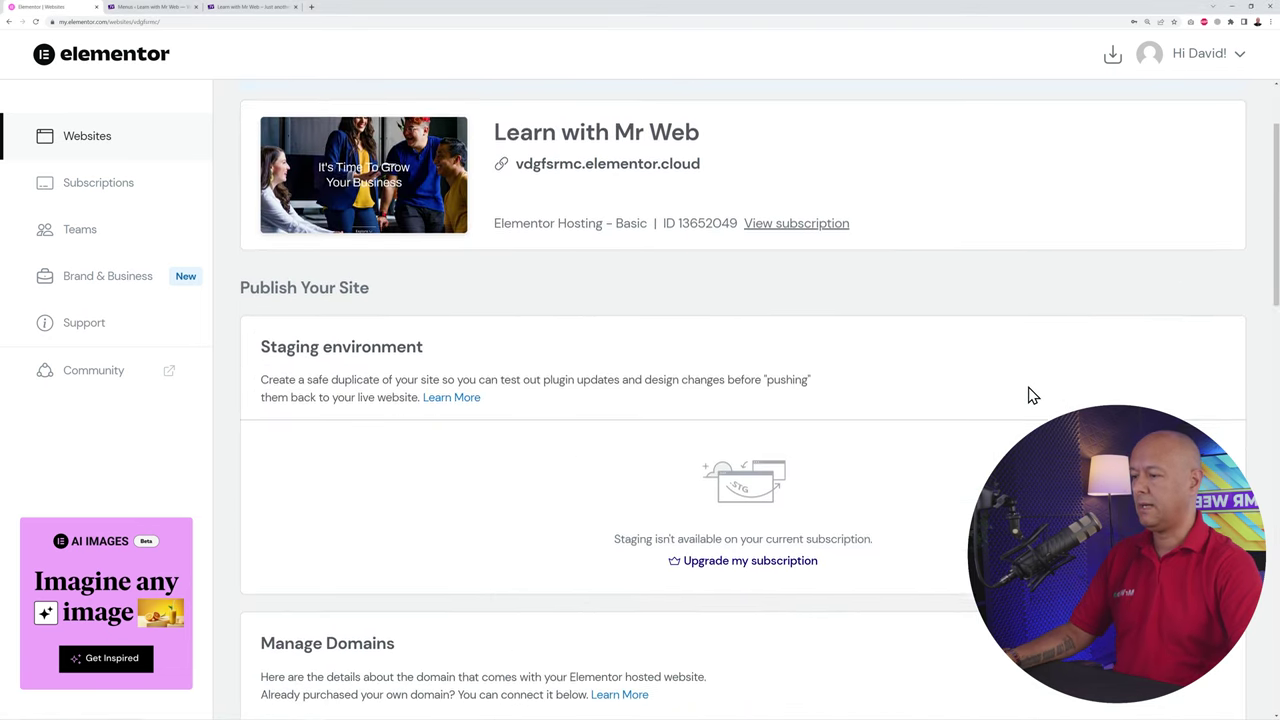
scroll(1030, 395, down, 5)
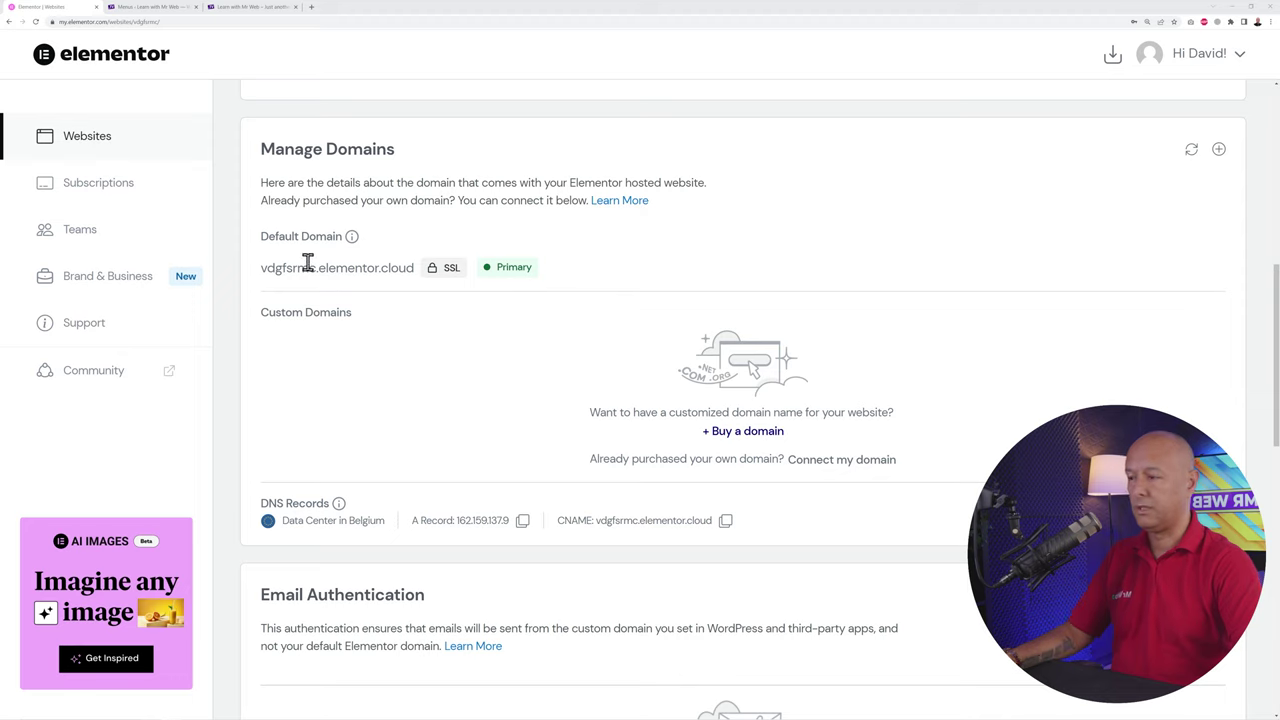
drag(262, 270, 380, 272)
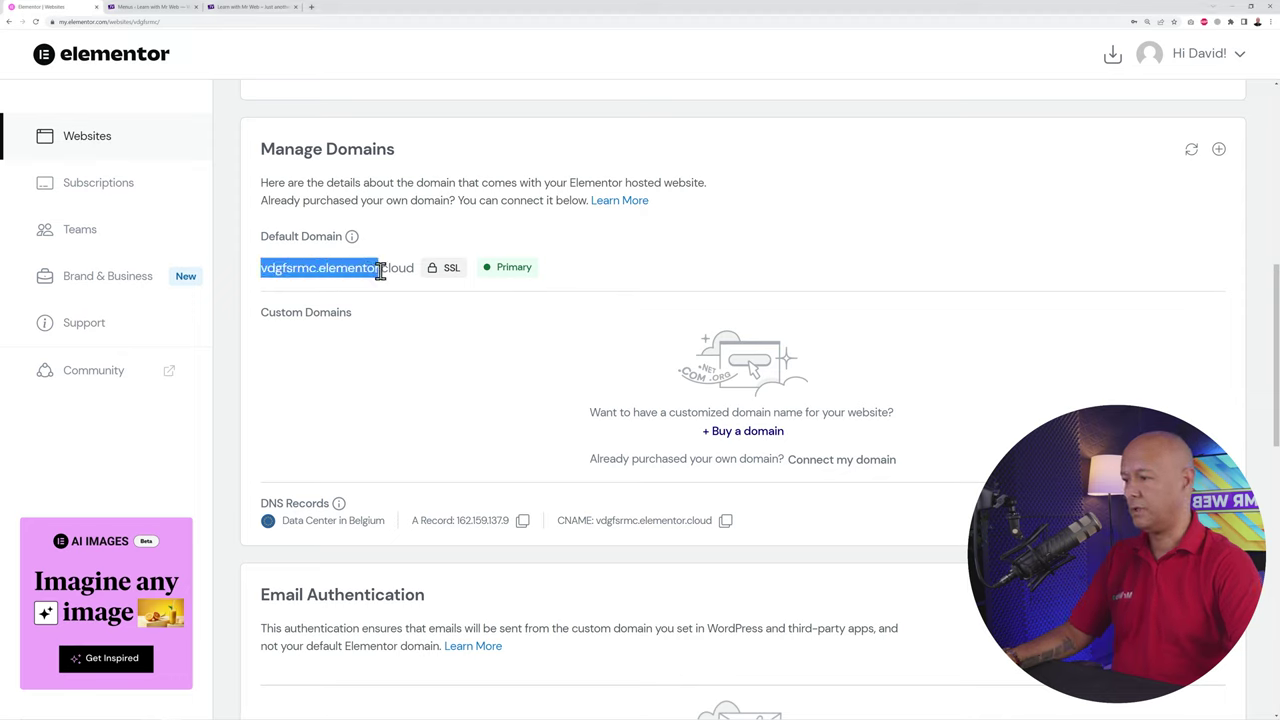
click(408, 362)
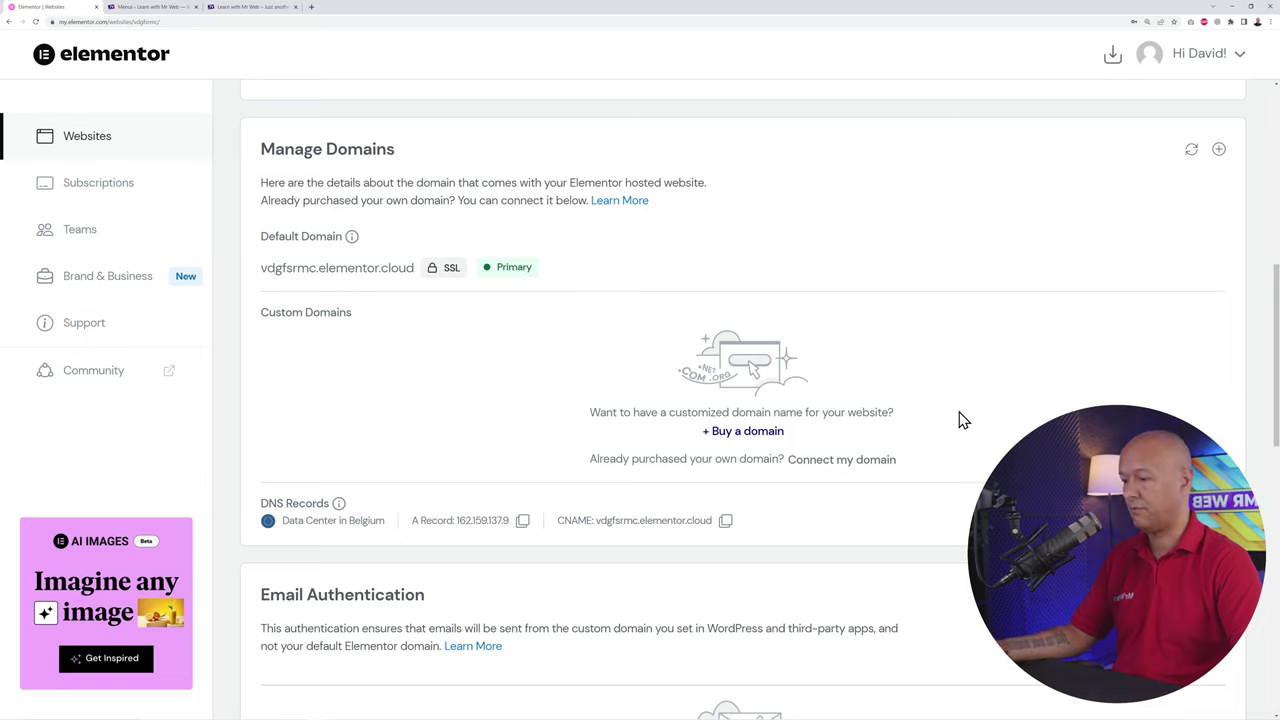
Step: Try Connect my domain with a pasted example domain, then close the wizard
click(840, 468)
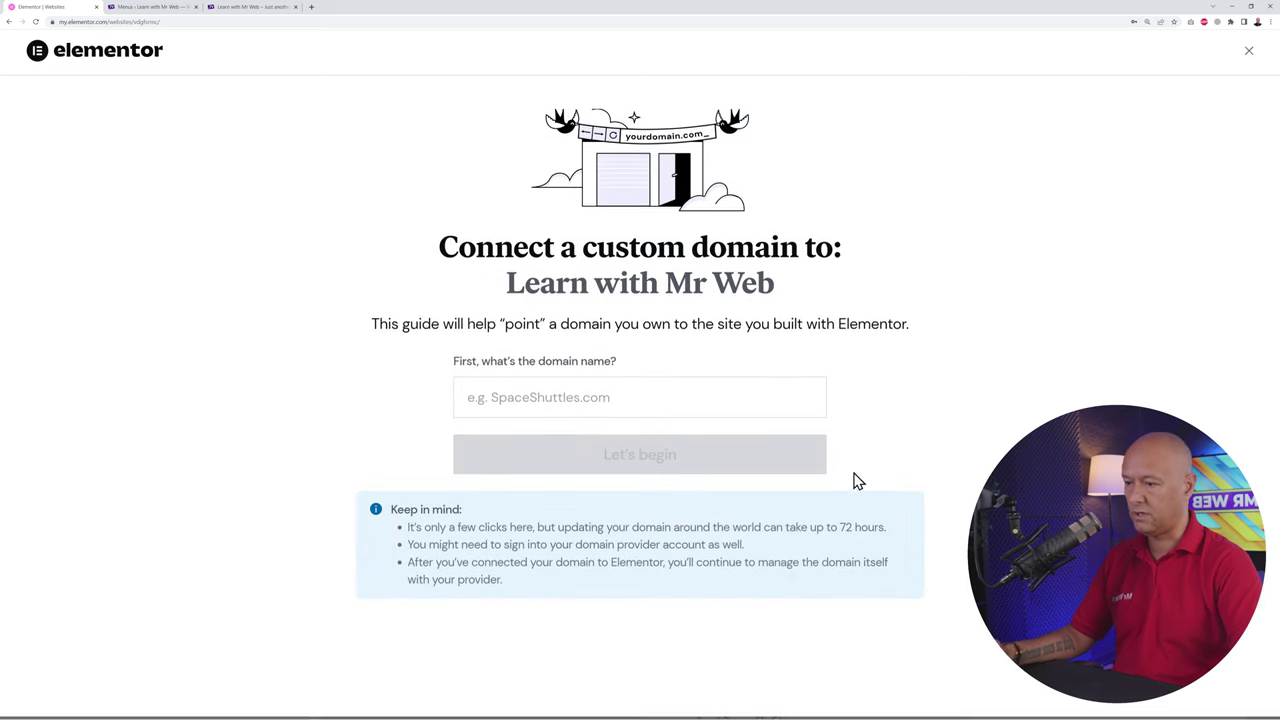
click(622, 398)
text(yourdomainname.com)
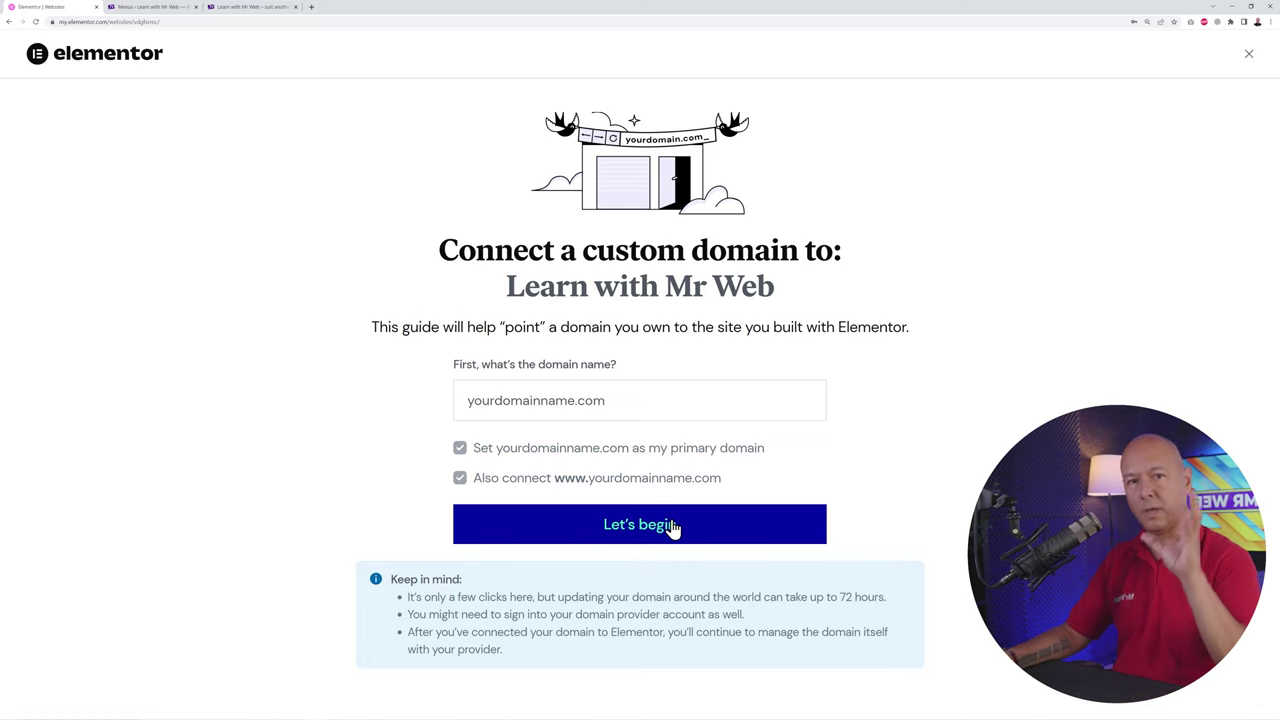
click(1232, 56)
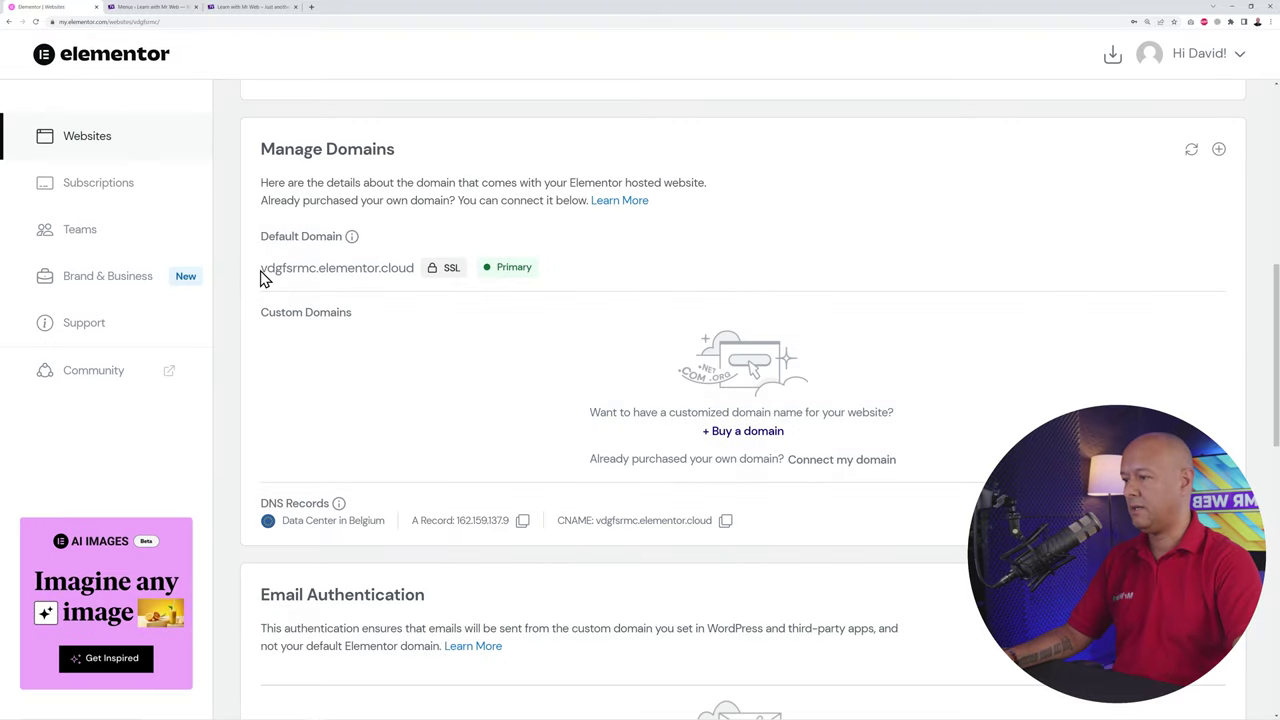
Step: Scroll to Backups, showing automatic backups every 24 hours kept for 14 days
drag(262, 279, 399, 285)
click(417, 355)
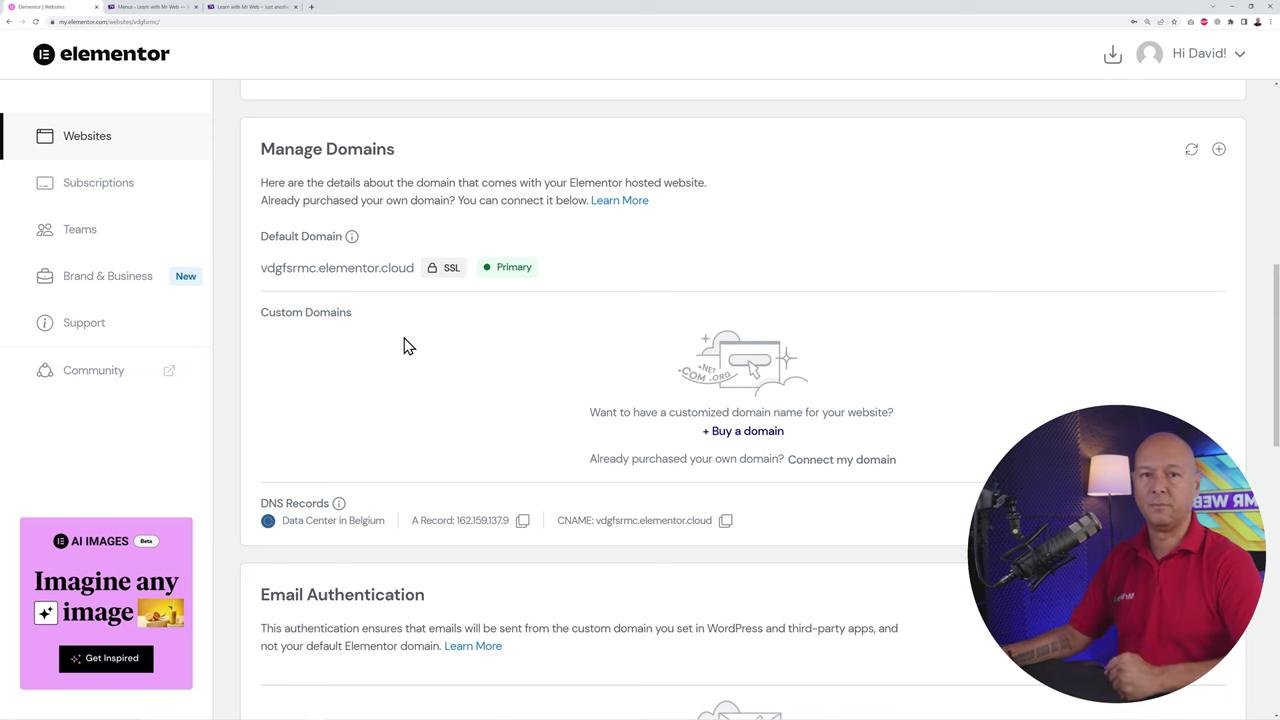
scroll(840, 405, up, 1)
scroll(893, 400, down, 9)
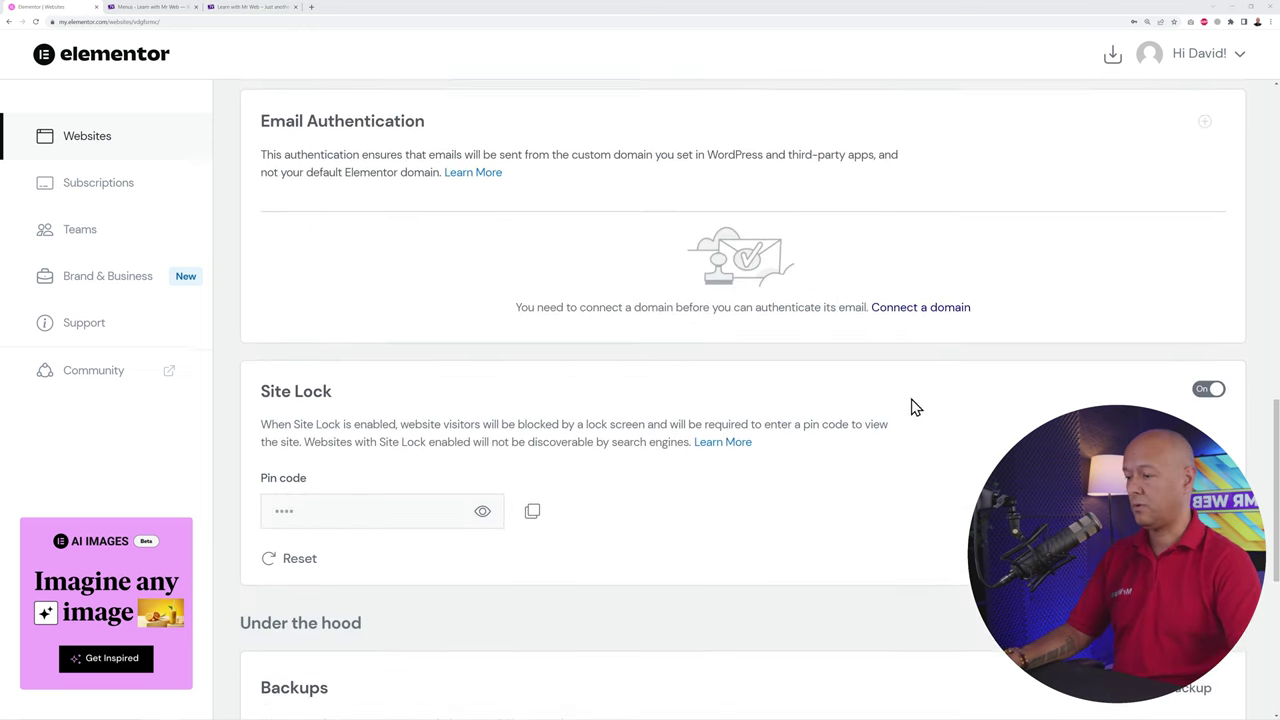
scroll(921, 417, down, 1)
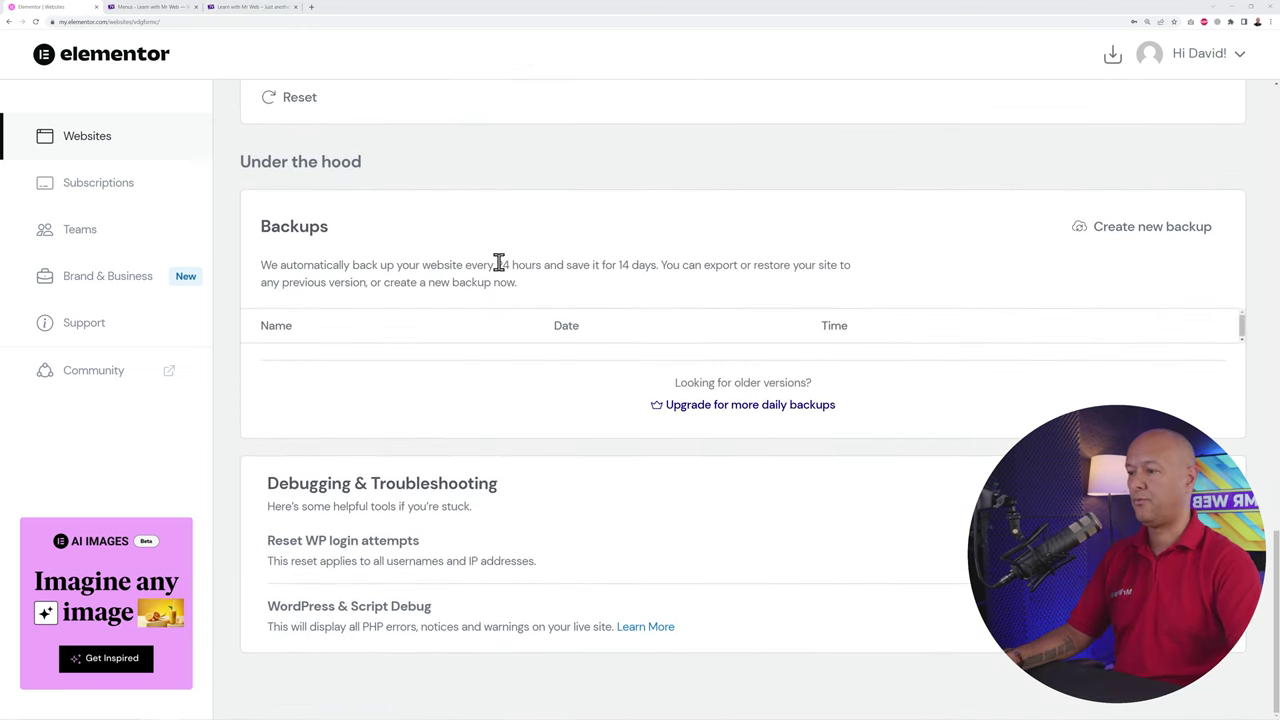
drag(465, 266, 645, 268)
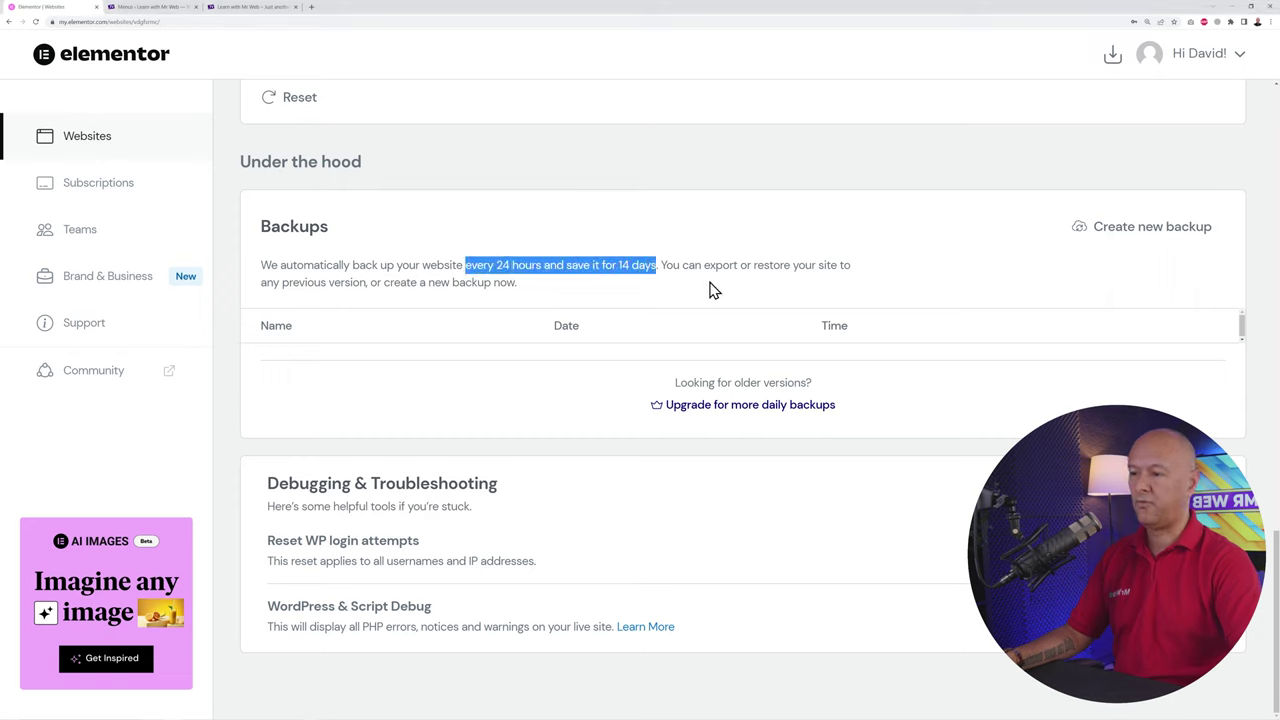